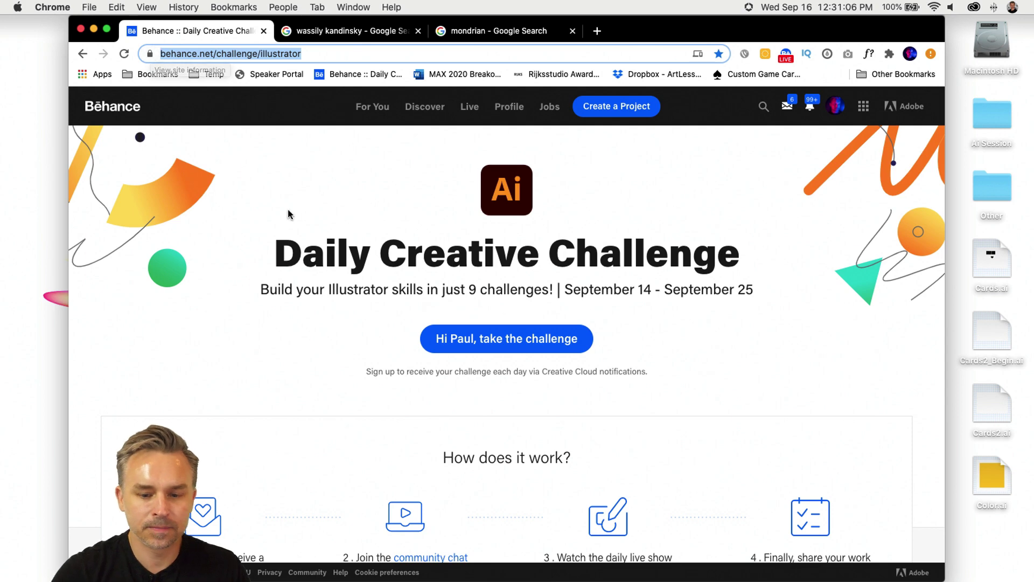
Look through the Daily Creative Challenge page down to the list of unlocked challenges
scroll(323, 286, "down", 15)
scroll(324, 290, "up", 10)
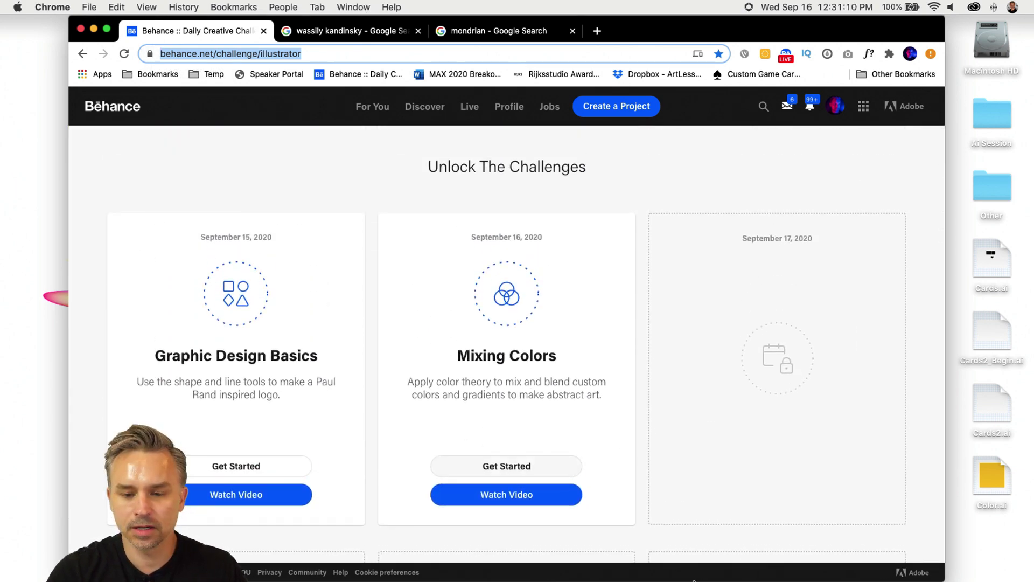
Switch to Discord and browse the recent logo submissions in the Adobe Illustrator server's challenge channel
mouse_move(683, 579)
left_click(837, 566)
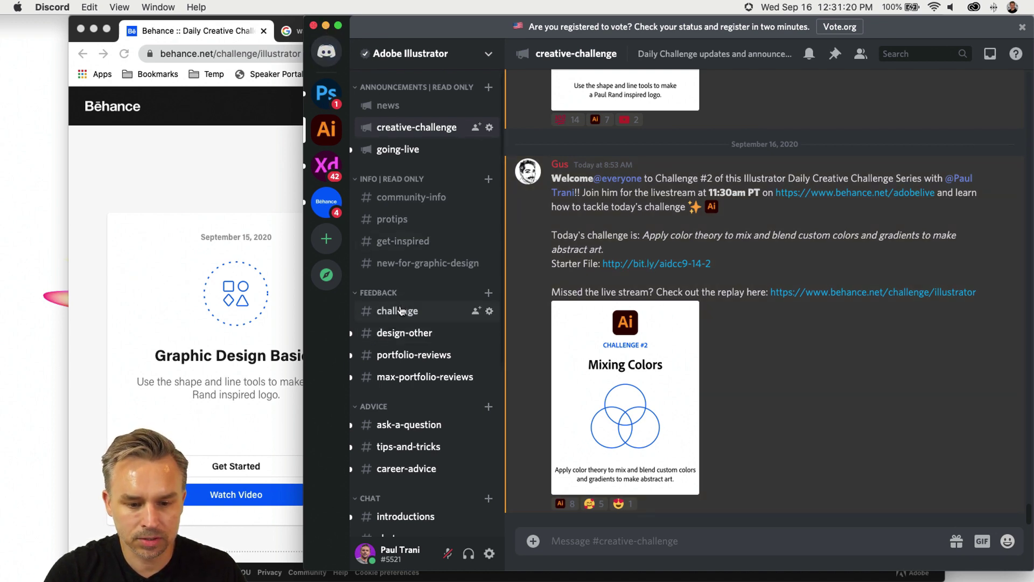
left_click(399, 314)
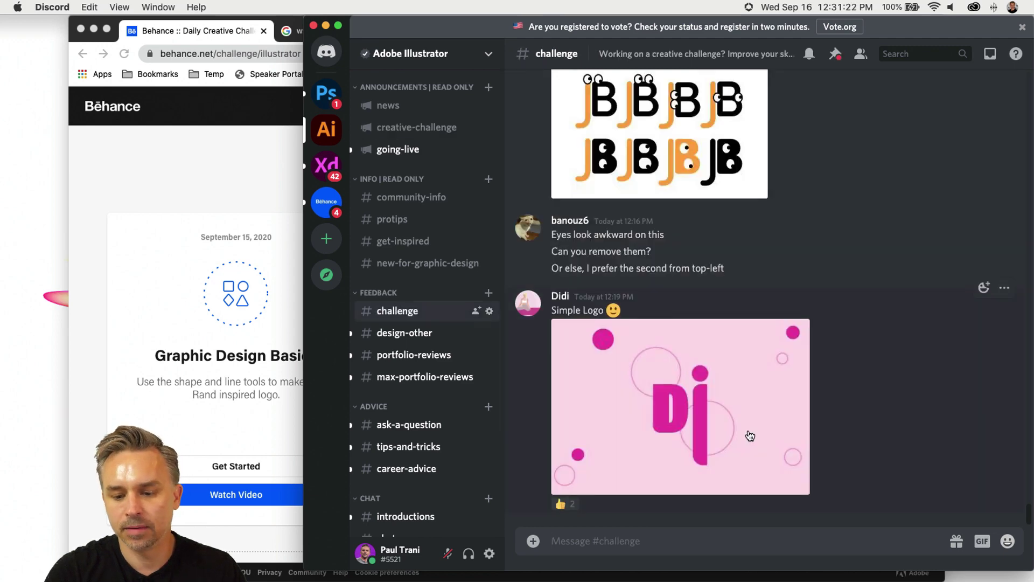
scroll(750, 435, "up", 10)
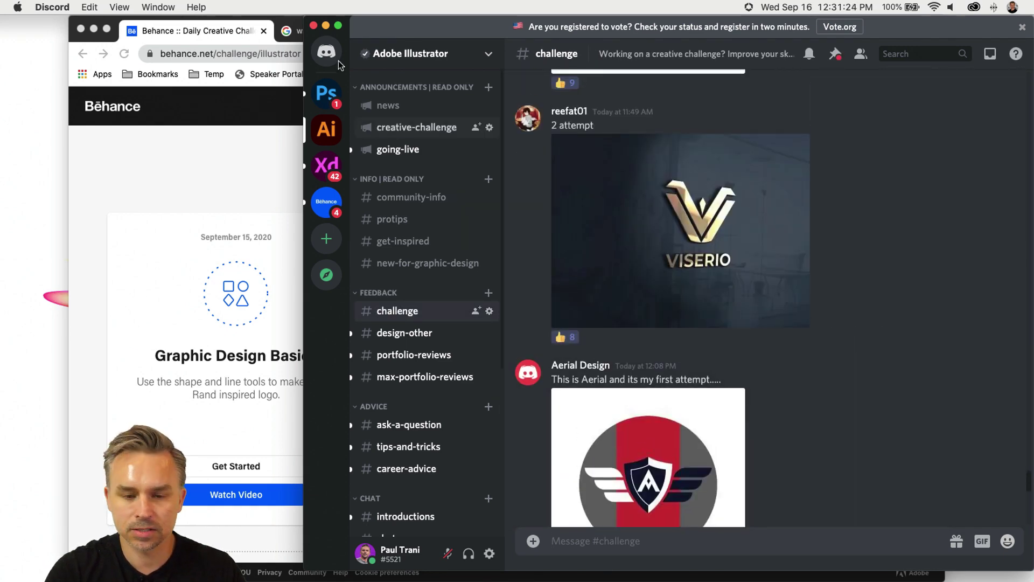
Minimize the Discord and Chrome windows and open Color.ai from the Desktop folder in Illustrator
left_click(325, 25)
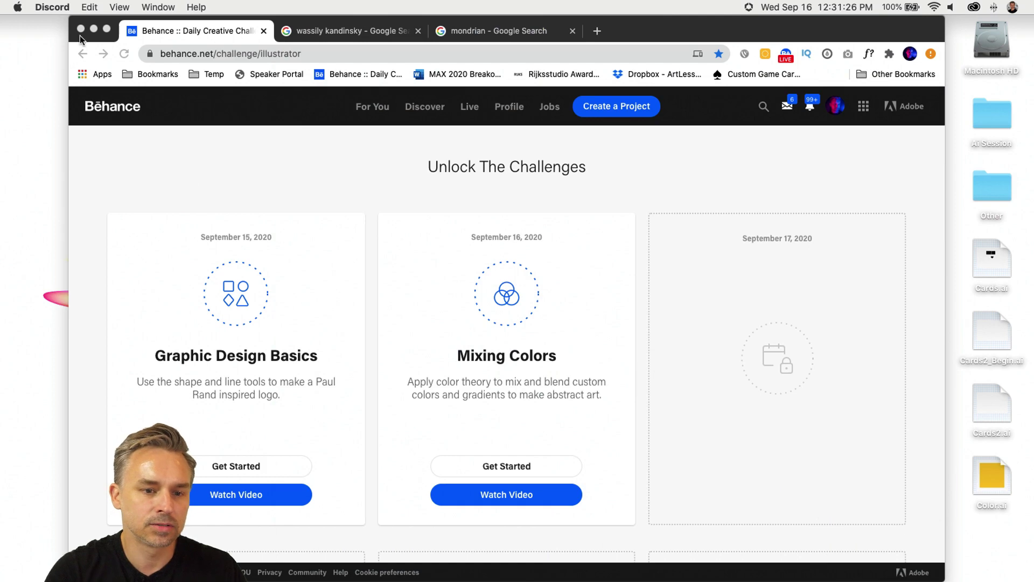
left_click(93, 27)
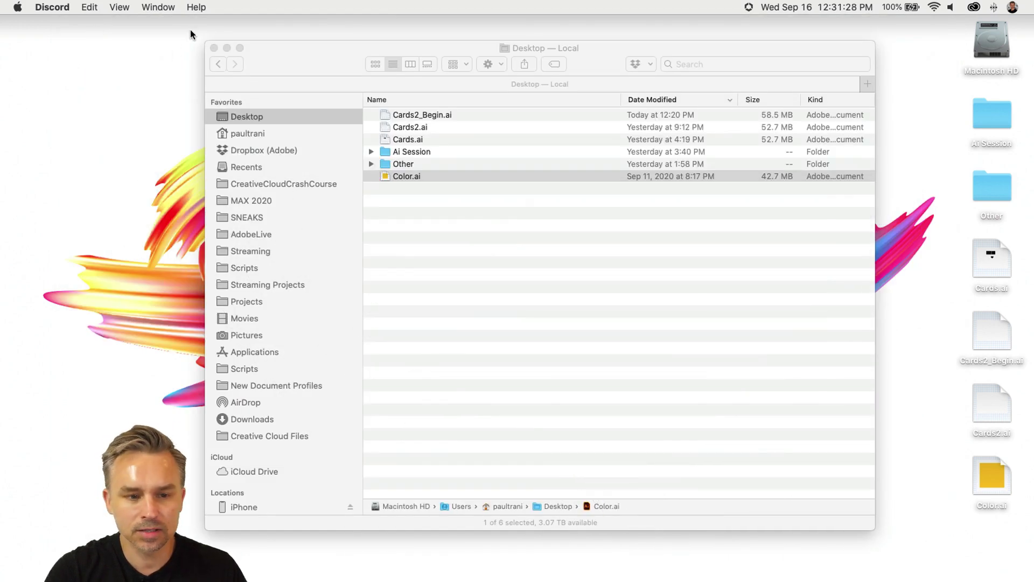
double_click(384, 176)
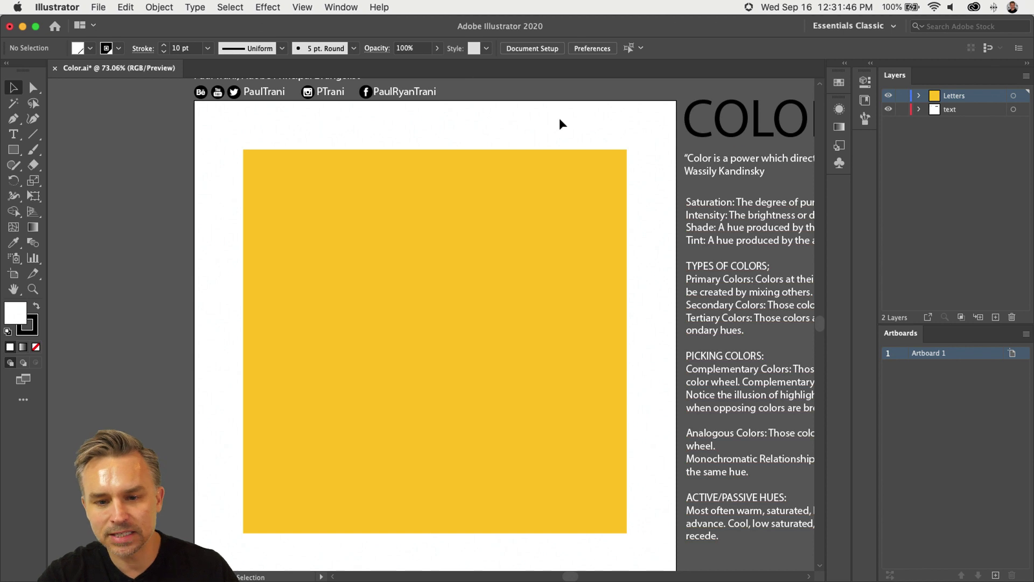
Examine the color theory notes beside the artboard, including the saturation, intensity, shade and tint definitions and the types of colors
scroll(560, 124, "down", 1)
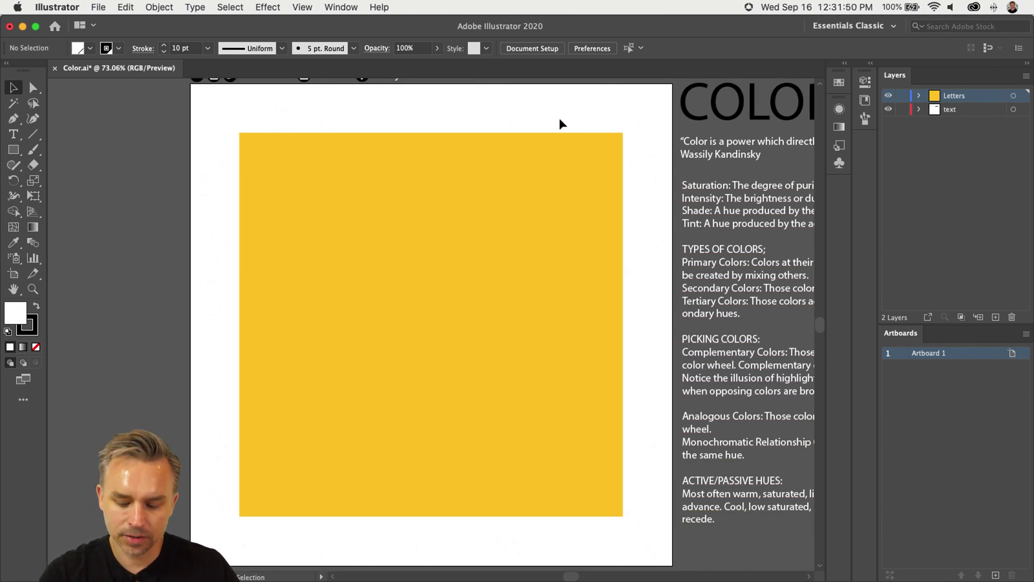
key("super+minus")
key("super+minus")
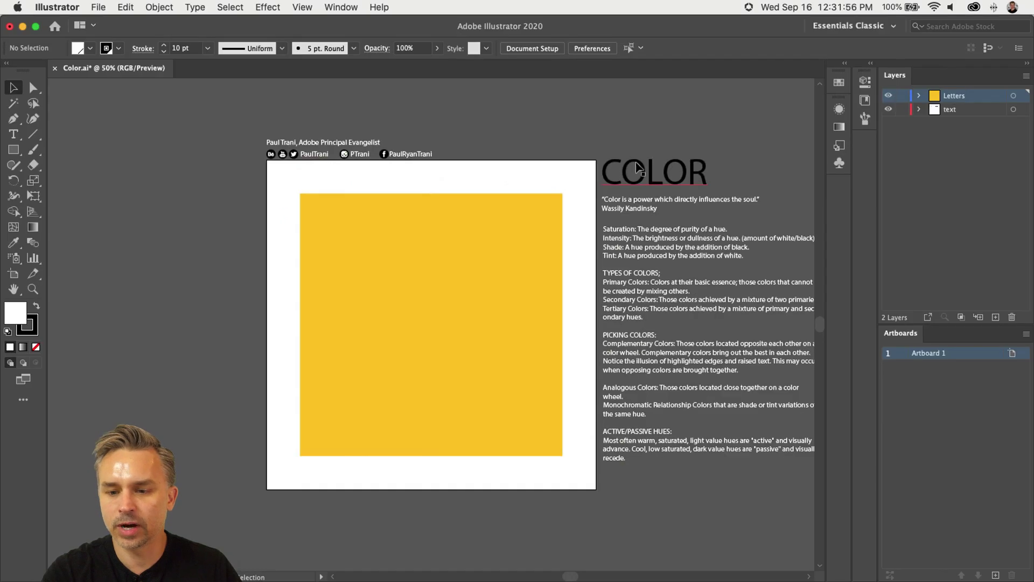
scroll(434, 127, "right", 5)
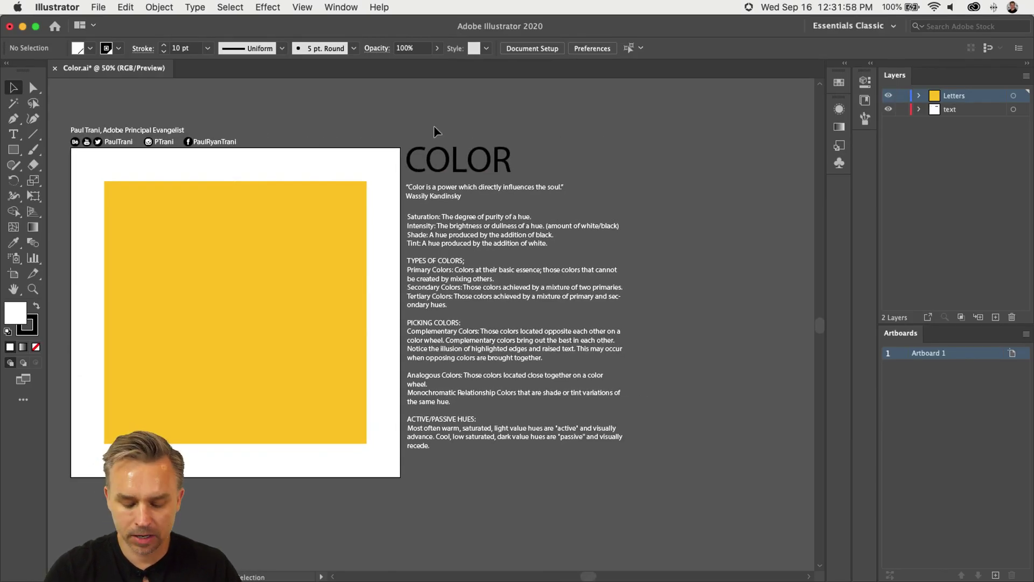
key("super+equal")
left_click_drag(462, 249, 485, 292)
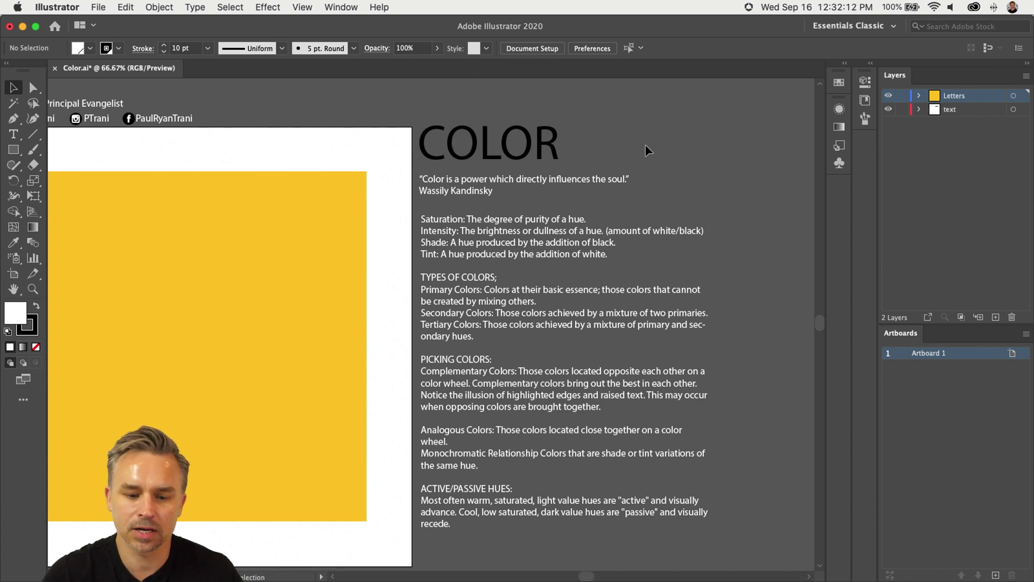
left_click(492, 251)
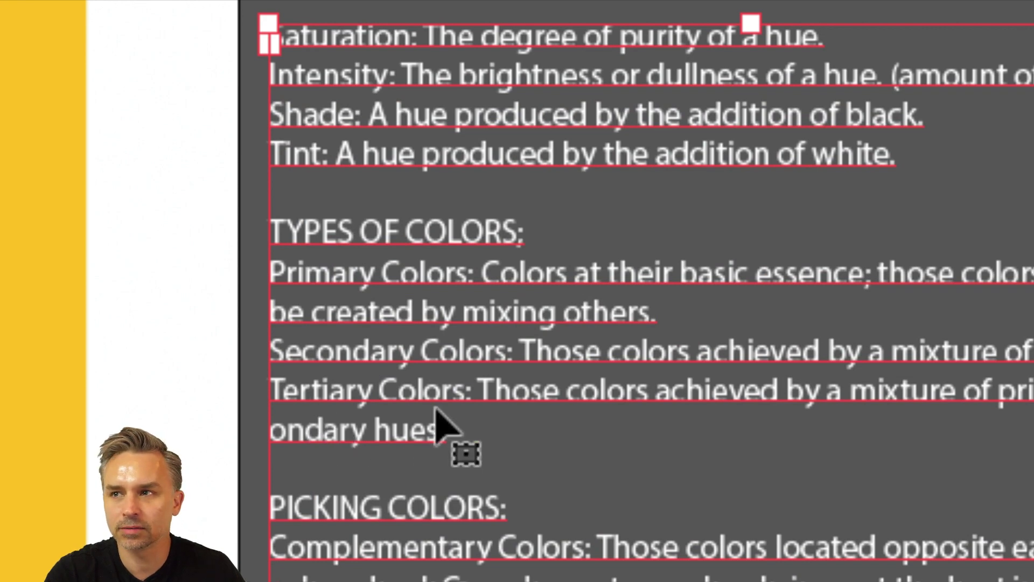
left_click(128, 419)
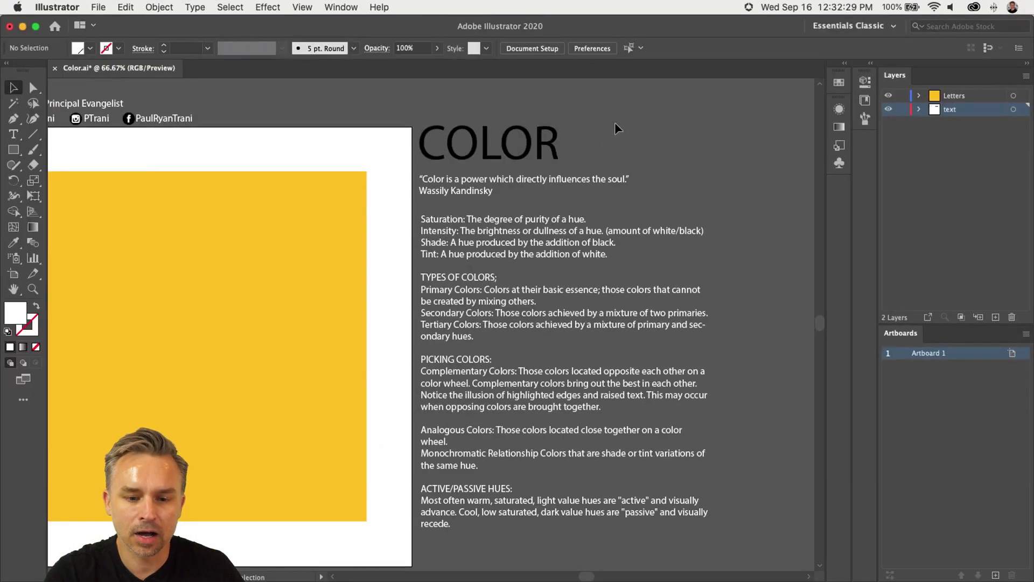
left_click_drag(411, 105, 580, 104)
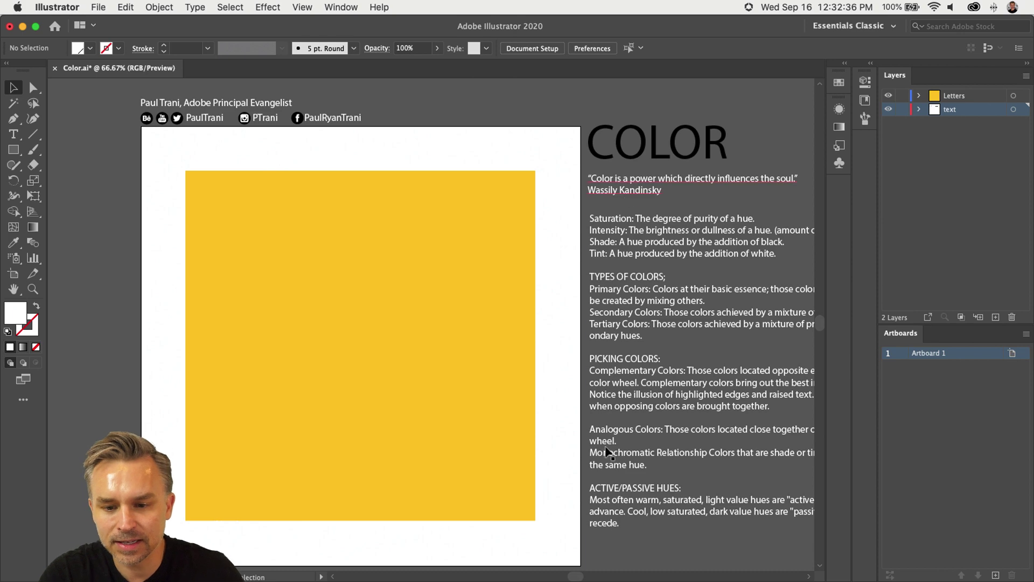
Switch to Chrome and browse the image results for Wassily Kandinsky's paintings
mouse_move(563, 579)
left_click(636, 568)
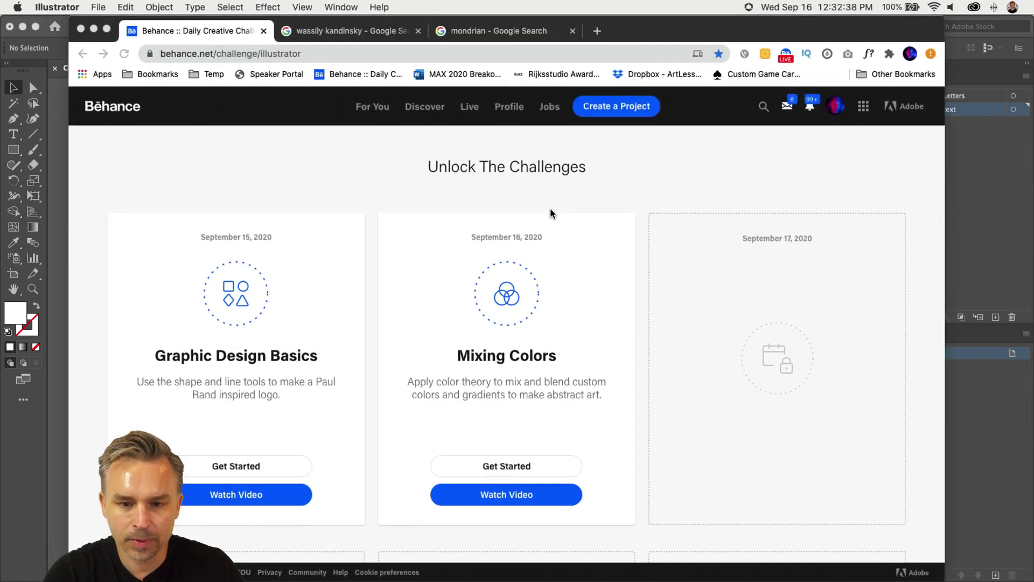
left_click(323, 31)
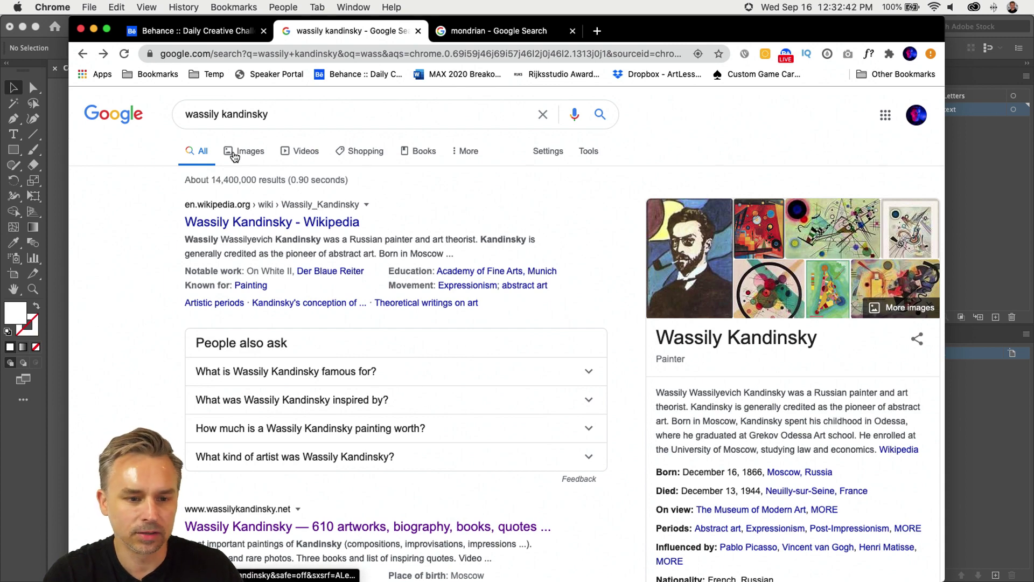
left_click(235, 153)
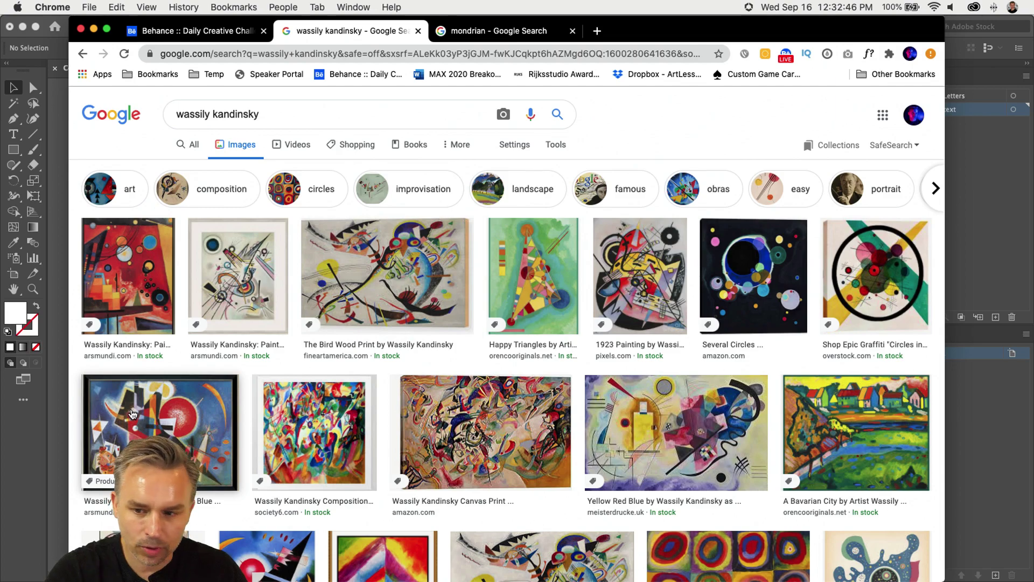
scroll(130, 413, "down", 5)
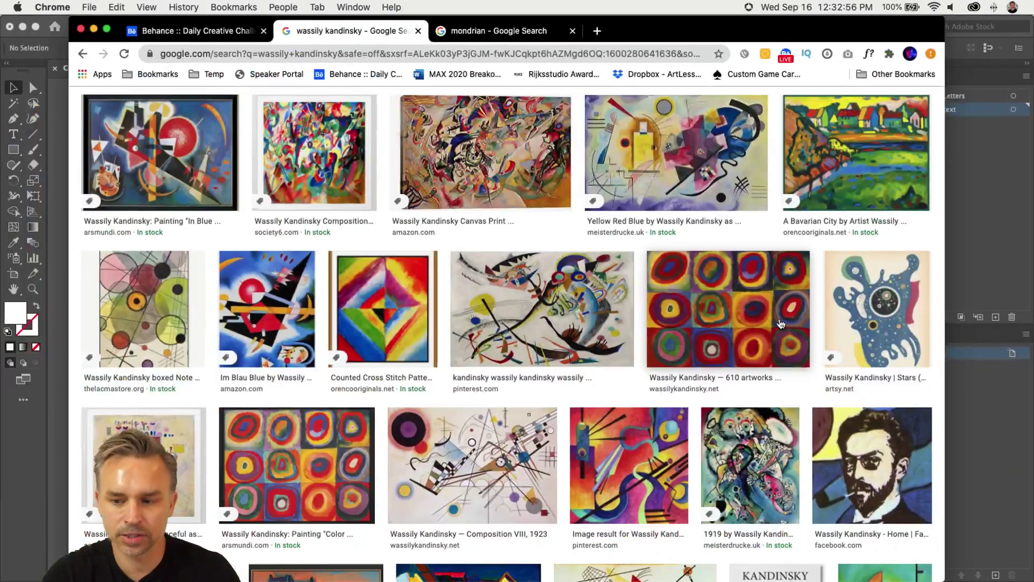
scroll(768, 326, "down", 5)
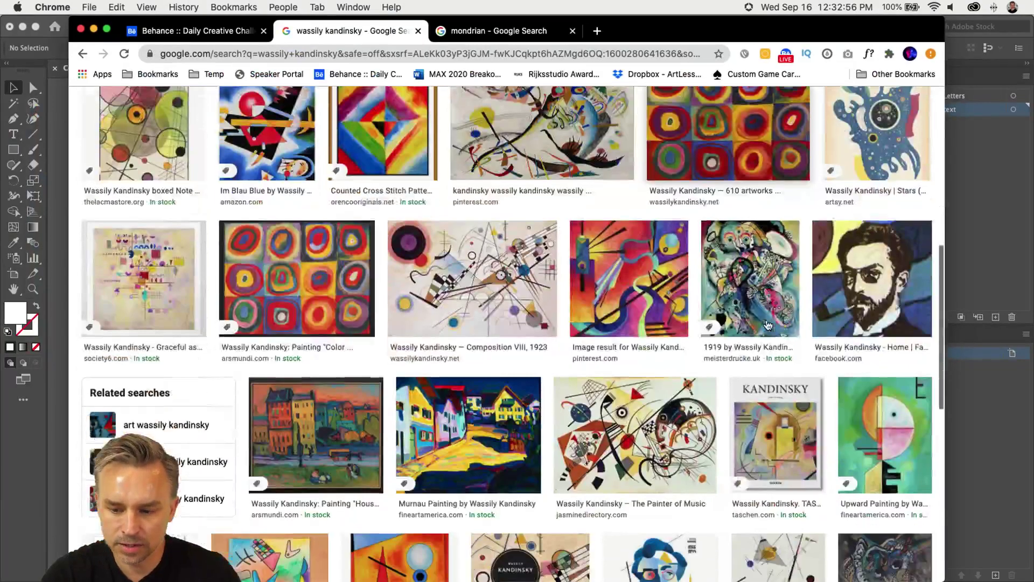
scroll(337, 336, "down", 3)
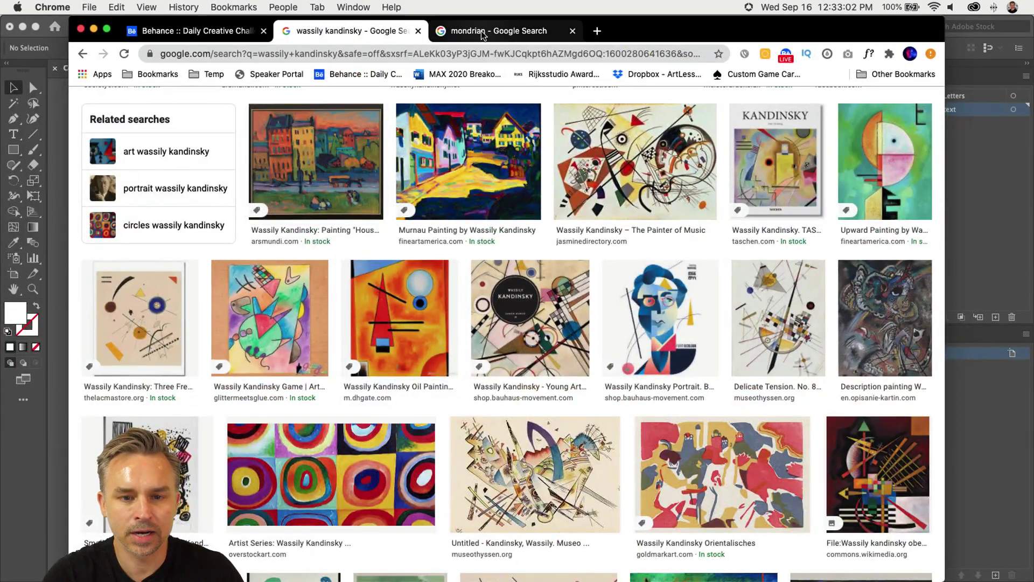
Browse the image results of the Mondrian search
left_click(483, 33)
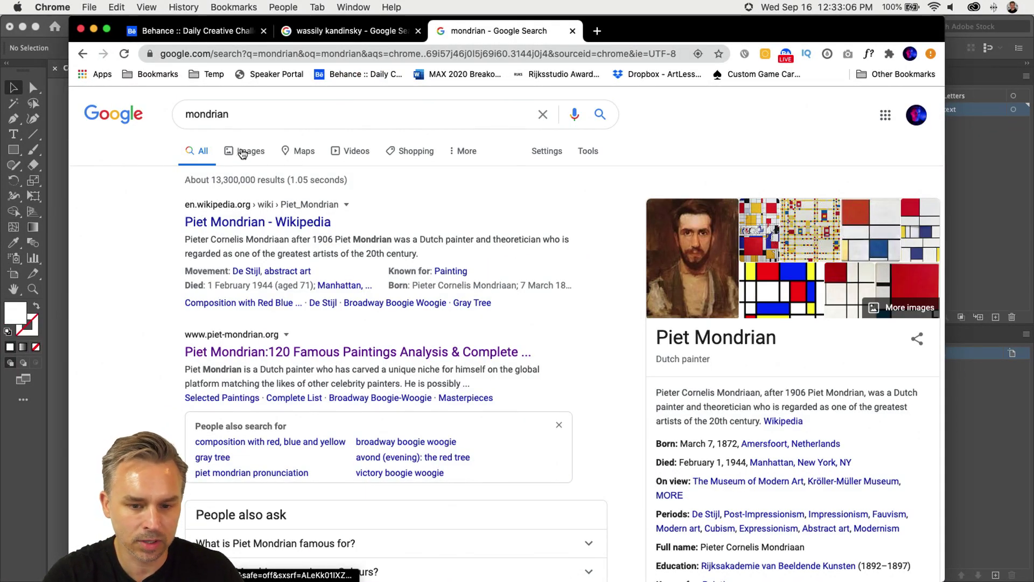
left_click(242, 153)
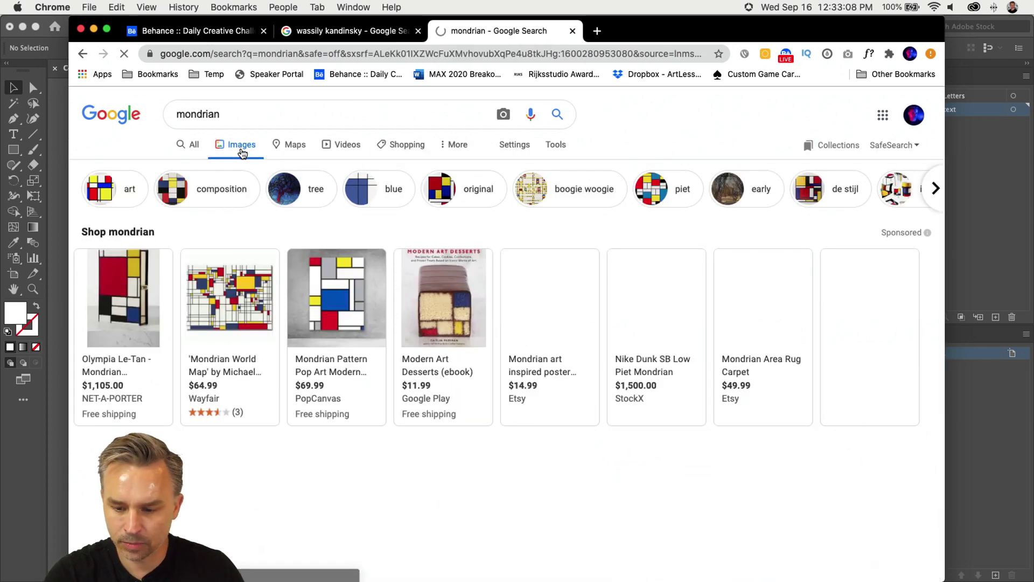
scroll(299, 224, "down", 5)
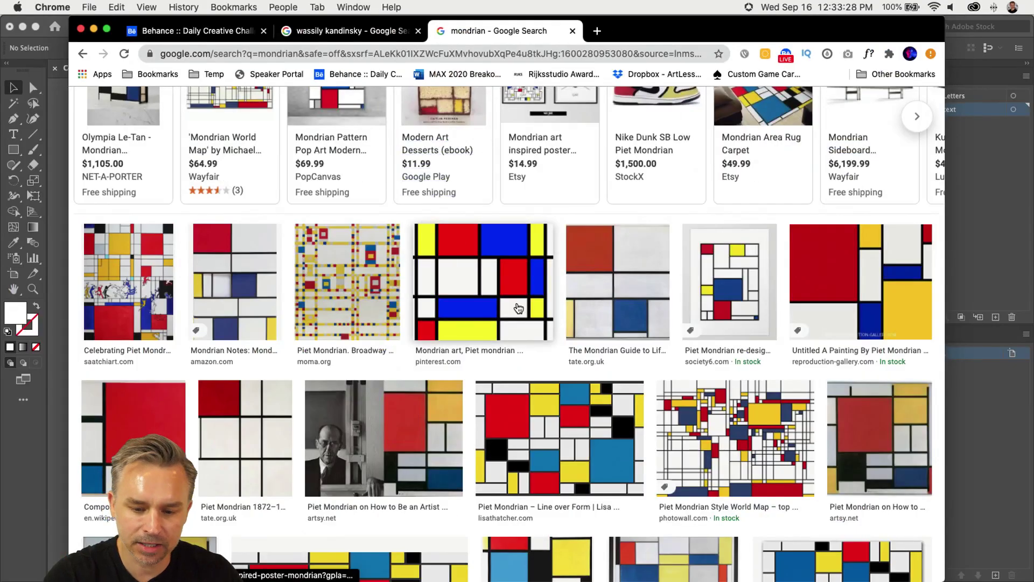
Preview the "Piet Mondrian – Line over Form" image and place it from the browser into the Color.ai document in Illustrator
left_click(544, 411)
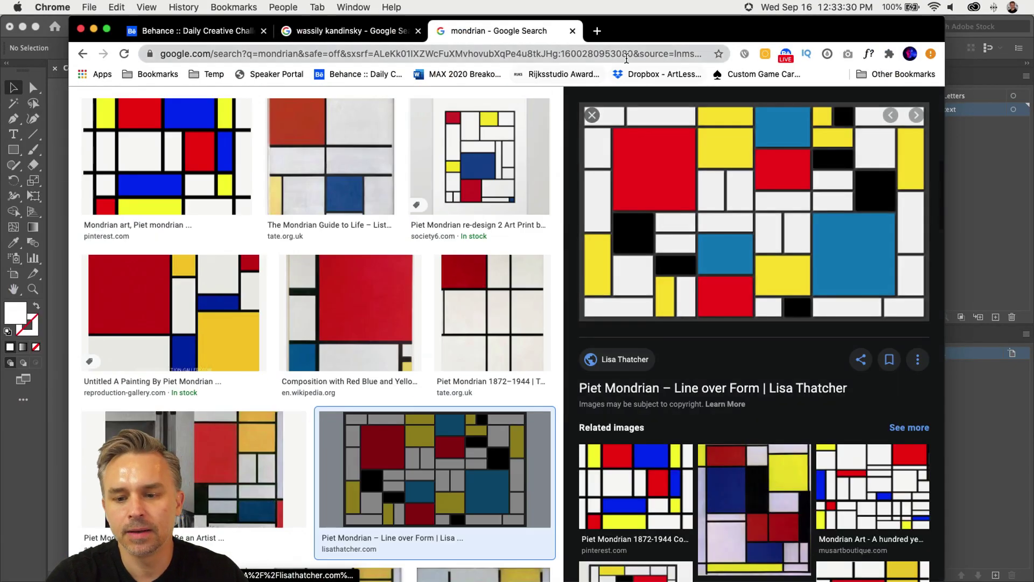
left_click_drag(629, 32, 687, 286)
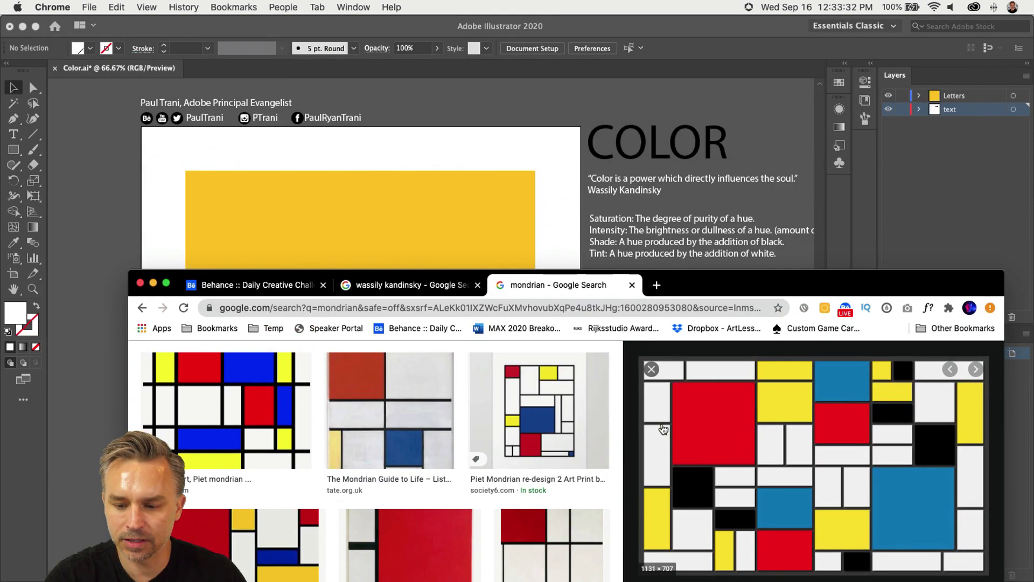
left_click_drag(663, 430, 104, 190)
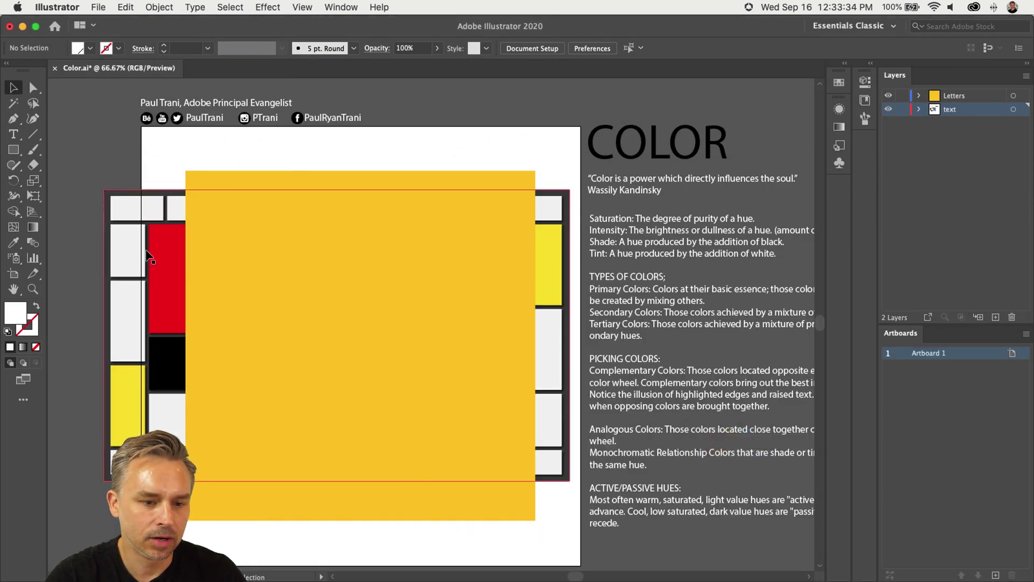
Scale the placed Mondrian image down to under half its size and position it left of the yellow square, overlapping the artboard's left edge
left_click_drag(149, 257, 253, 134)
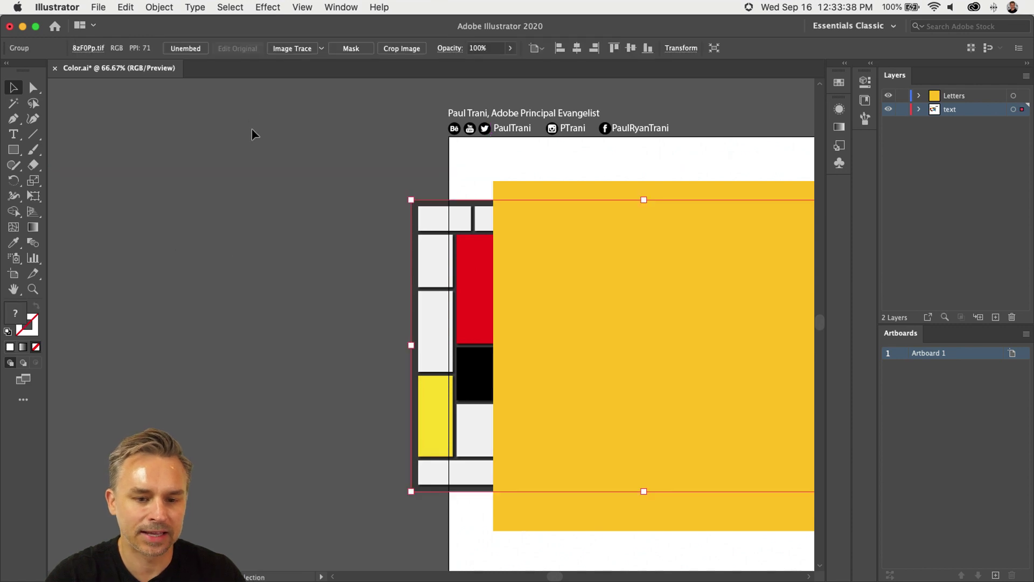
left_click_drag(427, 269, 54, 226)
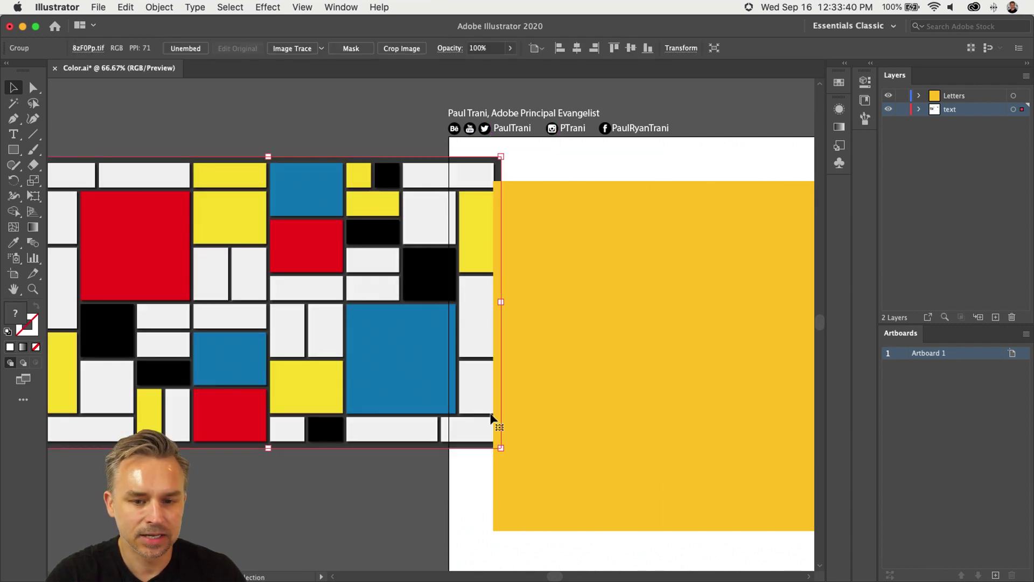
left_click_drag(500, 447, 245, 288)
left_click_drag(161, 205, 383, 230)
left_click_drag(383, 325, 177, 300)
left_click(363, 264)
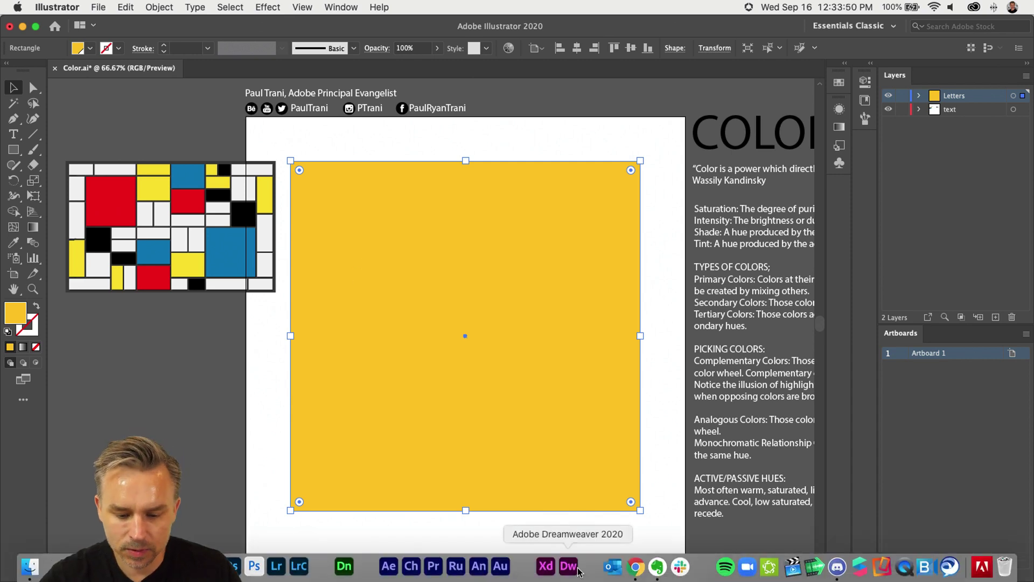
Switch back to Chrome, search for "velvet spectrum" and open the Velvet Spectrum website
left_click(633, 570)
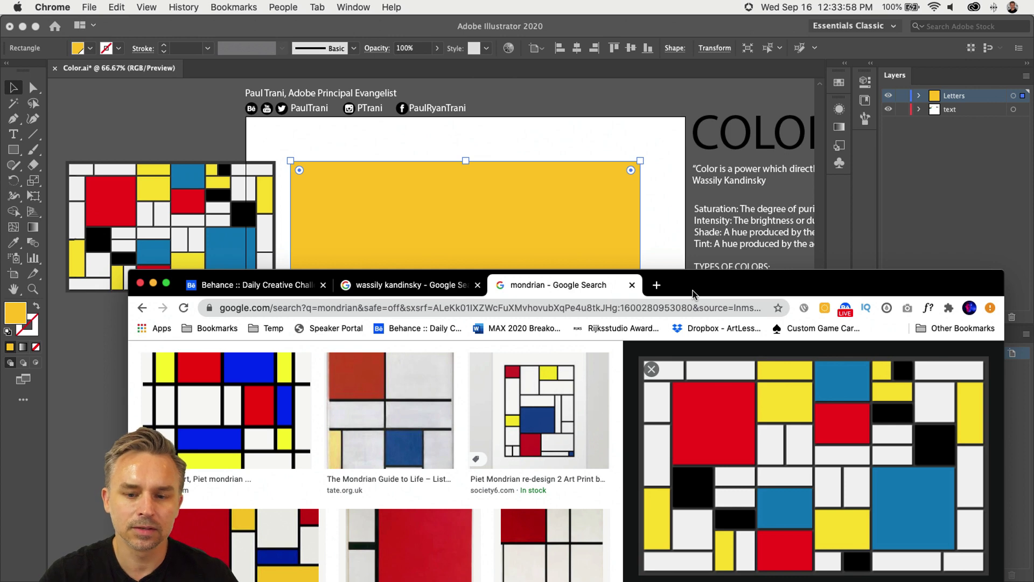
left_click_drag(693, 294, 673, 46)
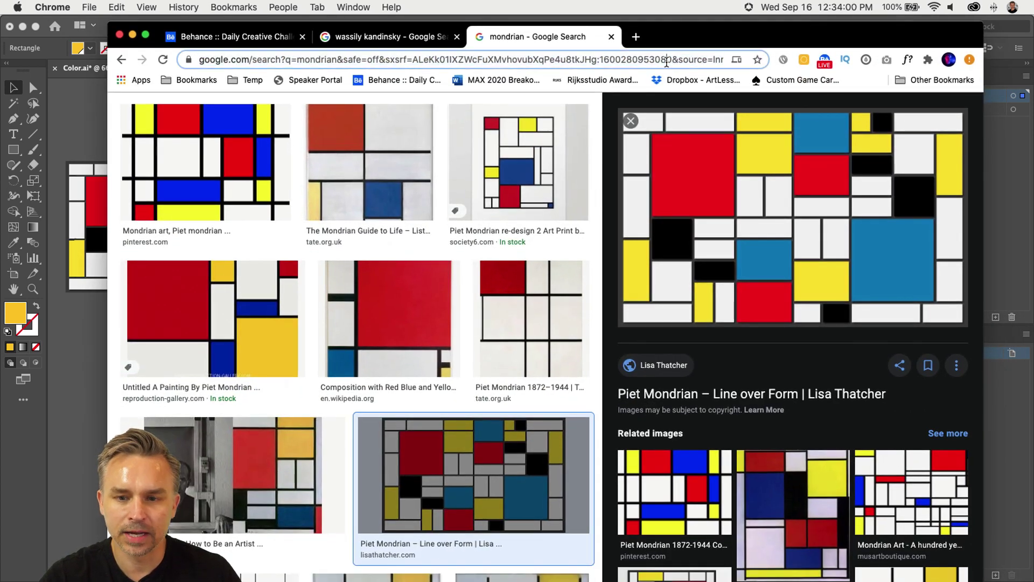
left_click(667, 62)
type("velv")
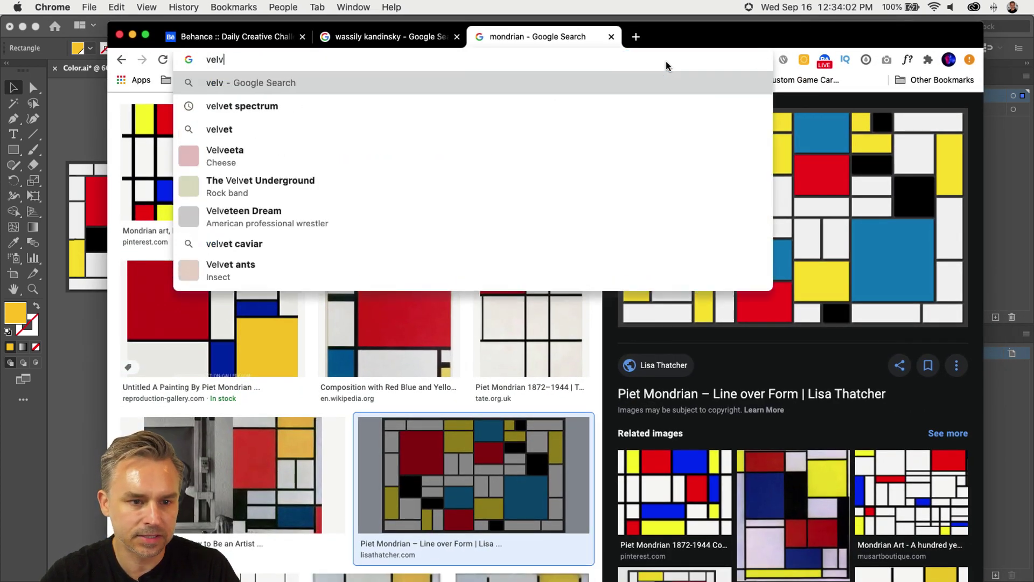
key("Down")
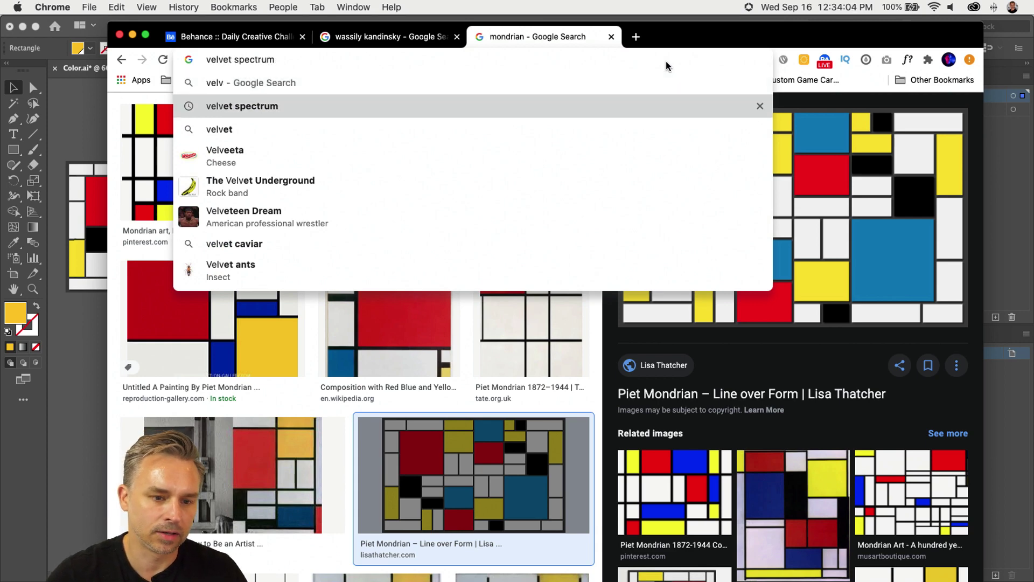
key("Return")
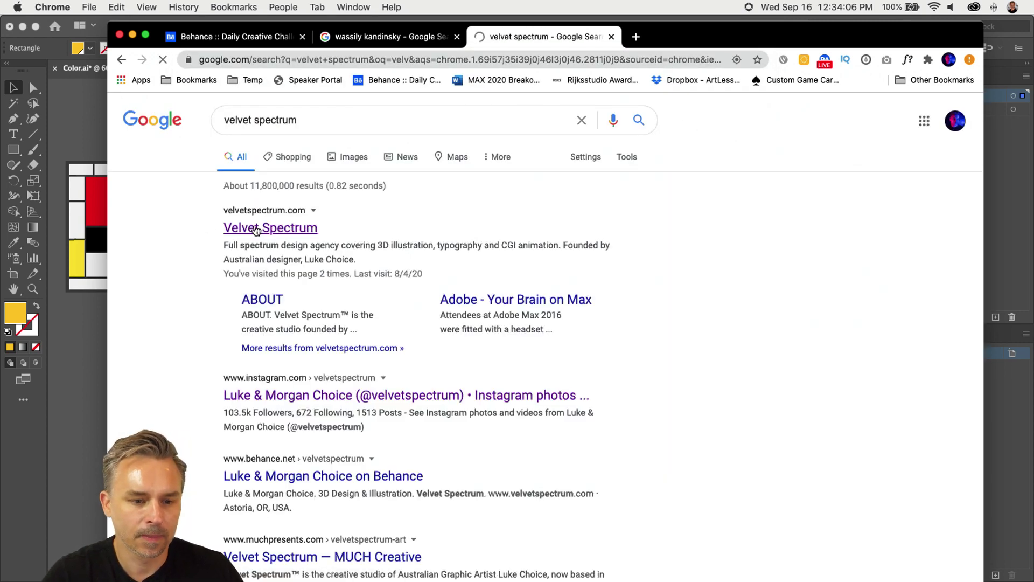
left_click(559, 232)
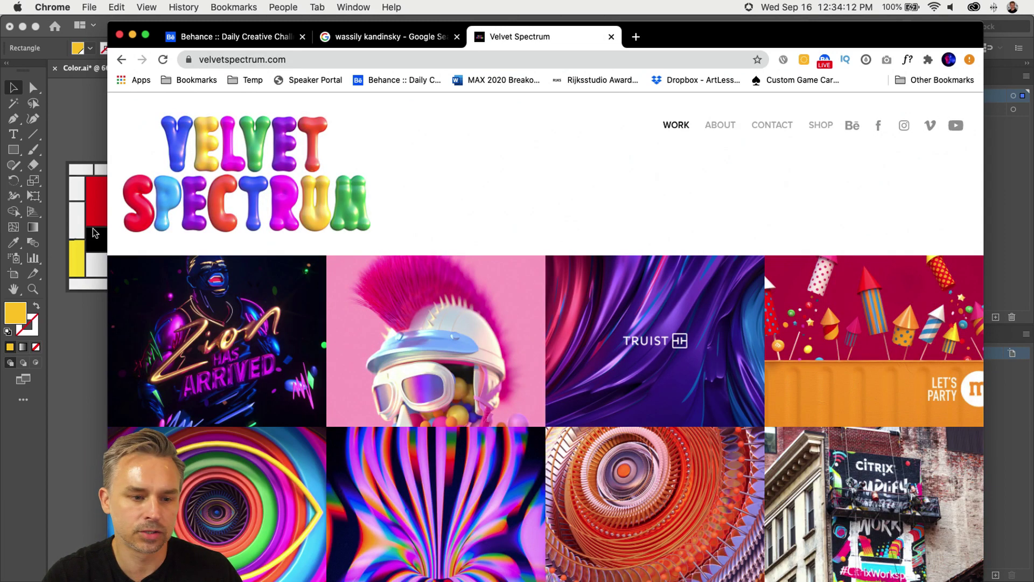
Browse the portfolio thumbnails on the Velvet Spectrum site for vibrant color inspiration
scroll(110, 233, "down", 10)
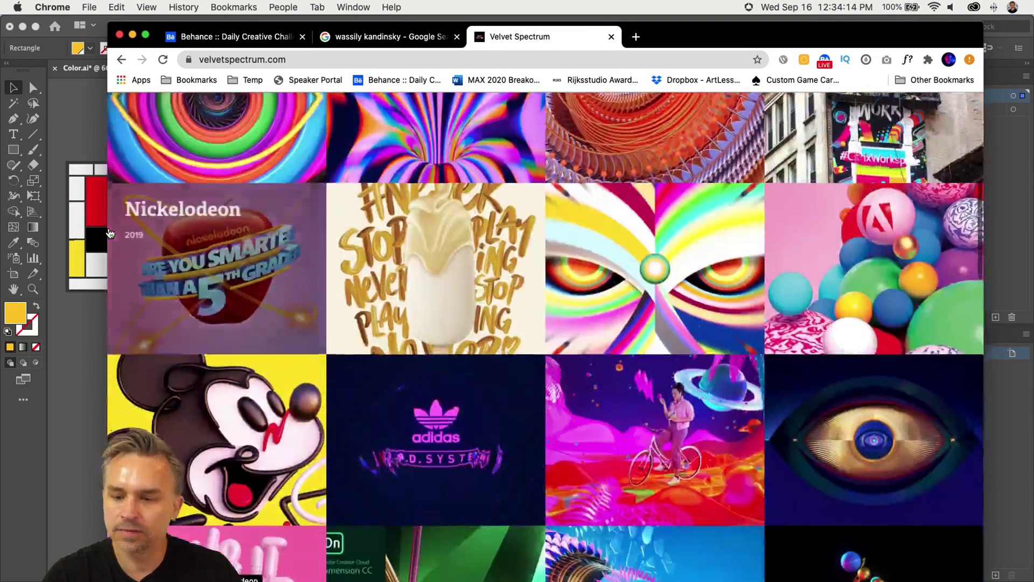
scroll(110, 233, "down", 20)
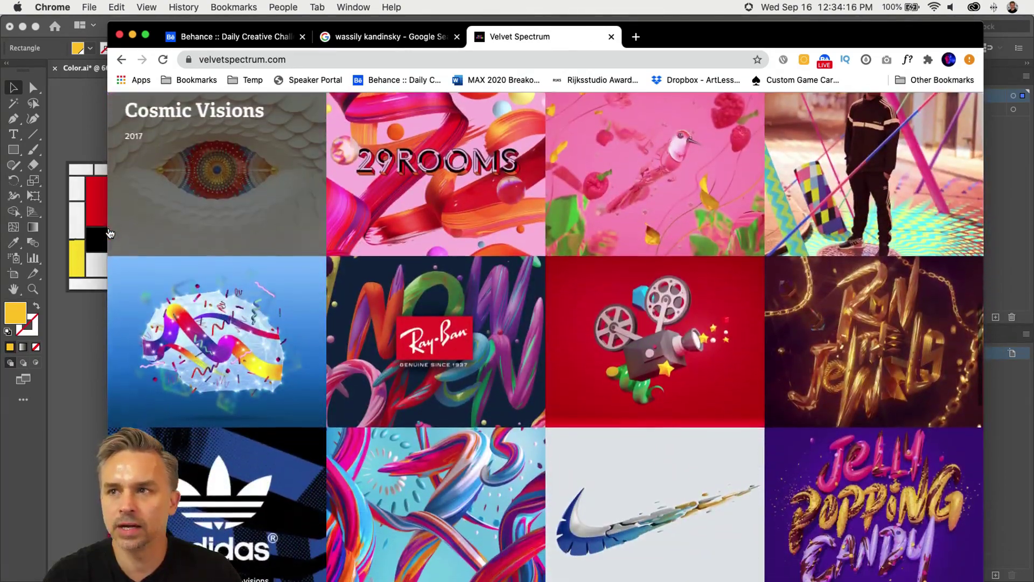
scroll(110, 233, "down", 2)
scroll(110, 233, "up", 6)
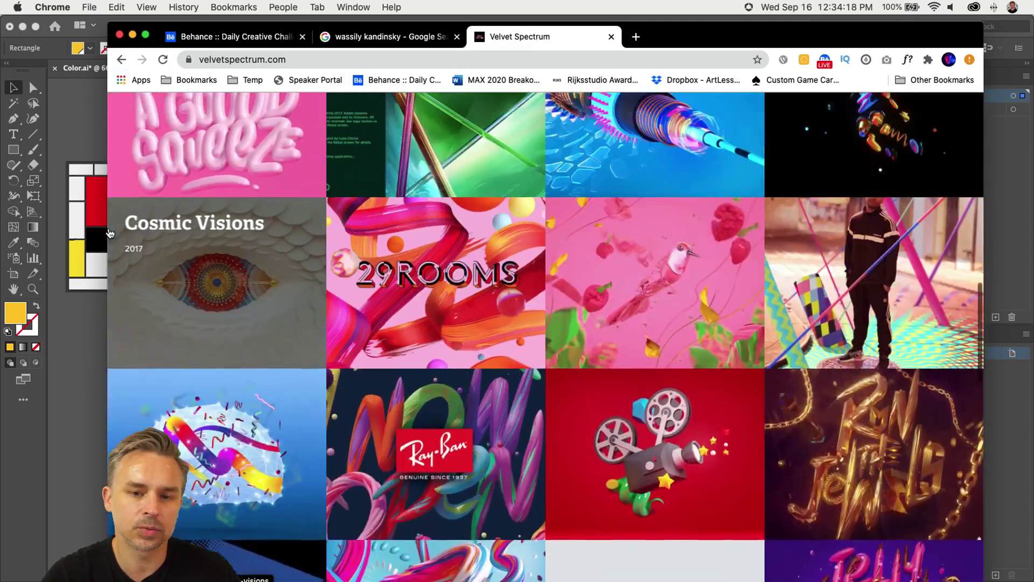
scroll(110, 233, "up", 18)
Open color.adobe.com in the same browser tab, shift the browser window slightly and dismiss the What's New dialog
left_click(388, 60)
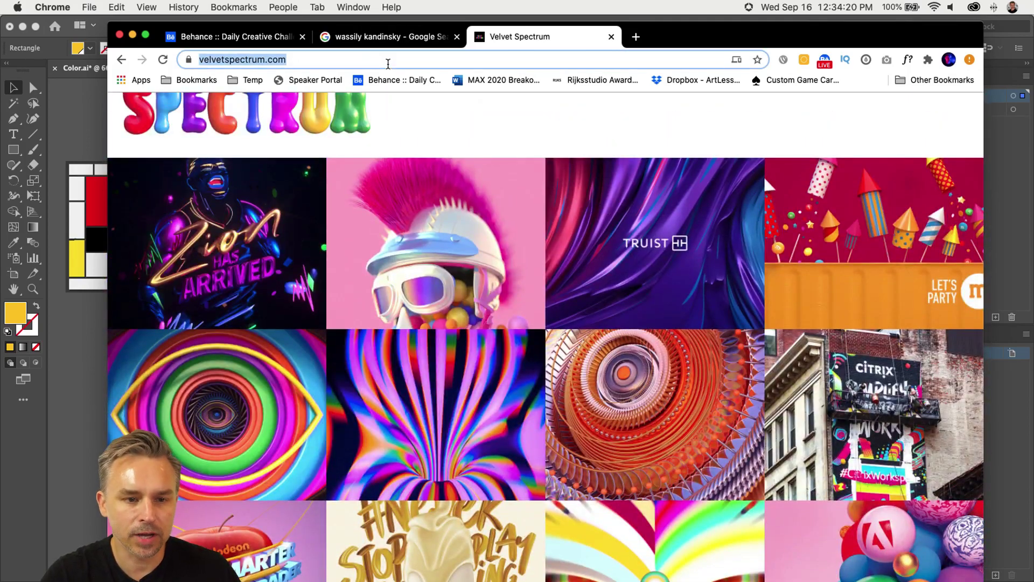
type("col")
key("Return")
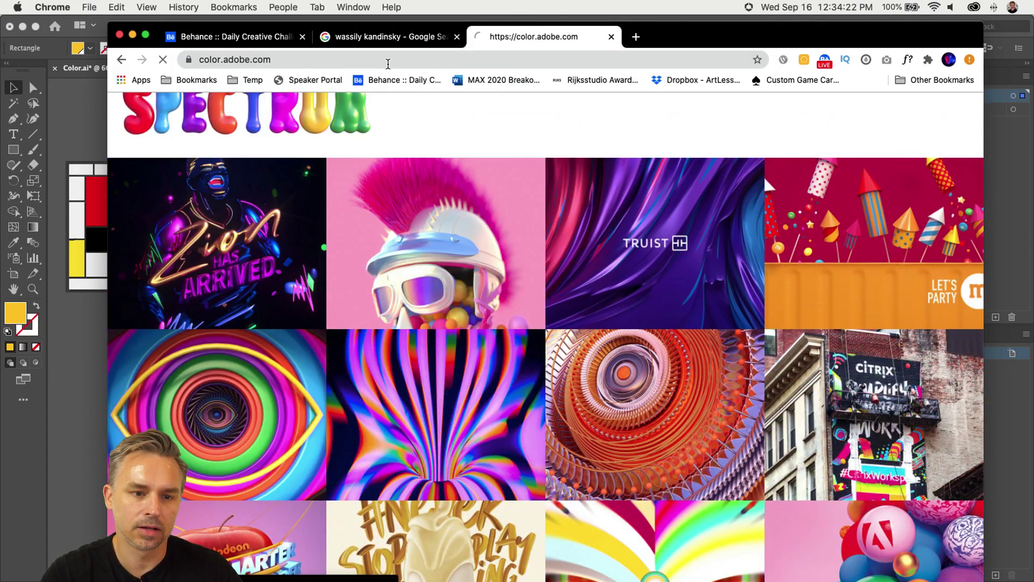
left_click_drag(694, 34, 665, 28)
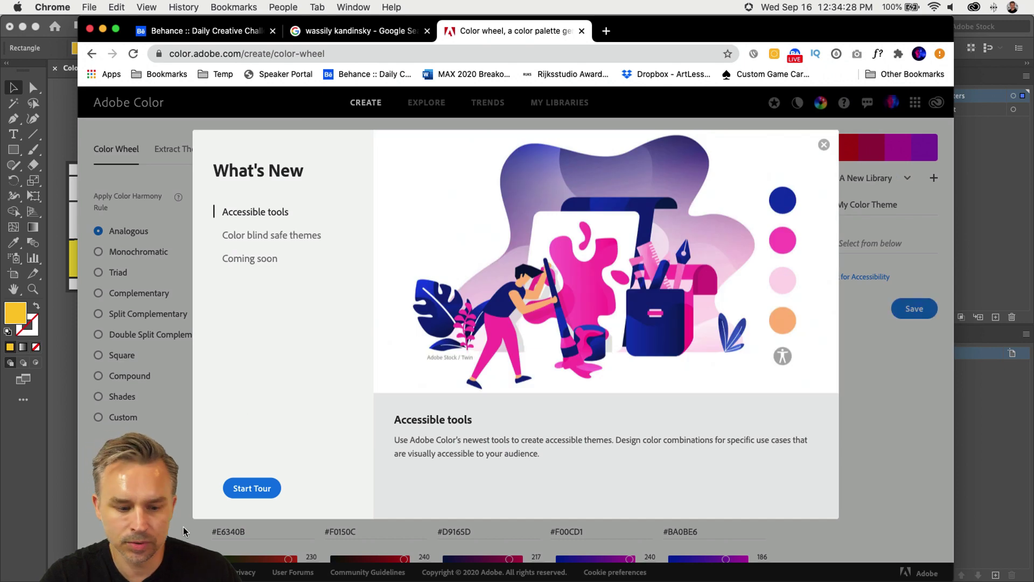
left_click(823, 146)
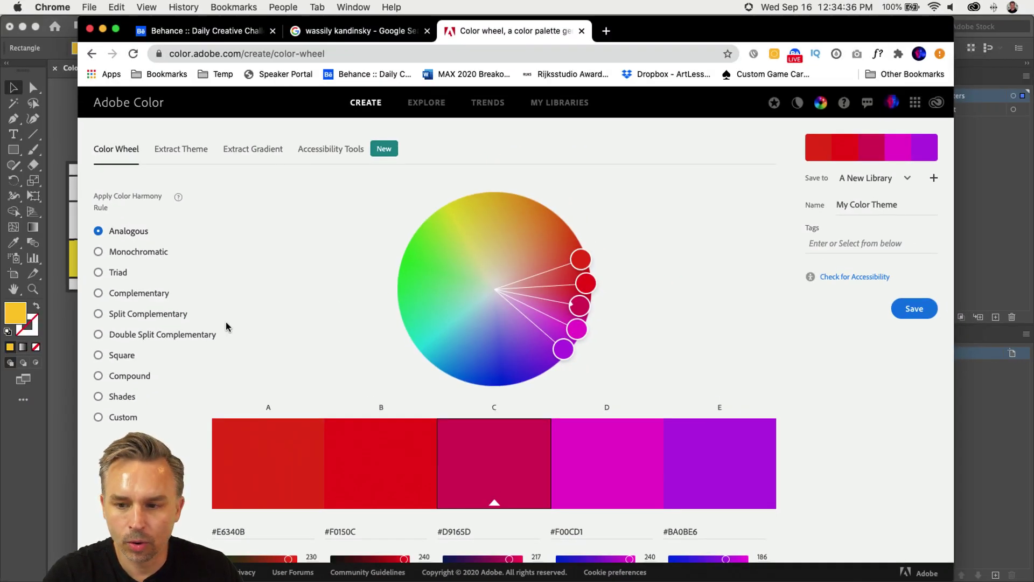
Spread the analogous colors around the wheel, switch to the Monochromatic harmony rule and shift its hue to red
left_click_drag(563, 349, 391, 345)
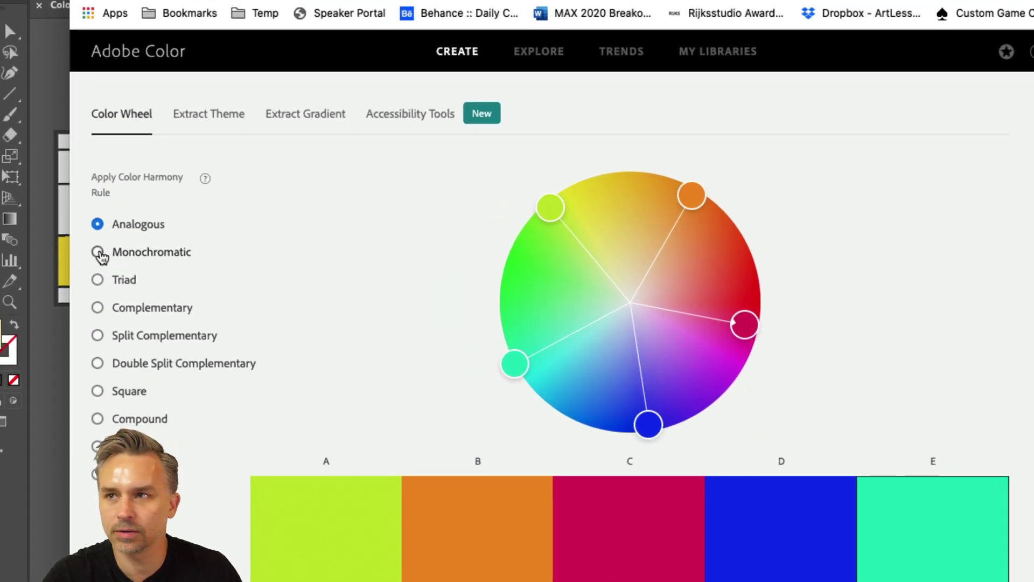
left_click(99, 253)
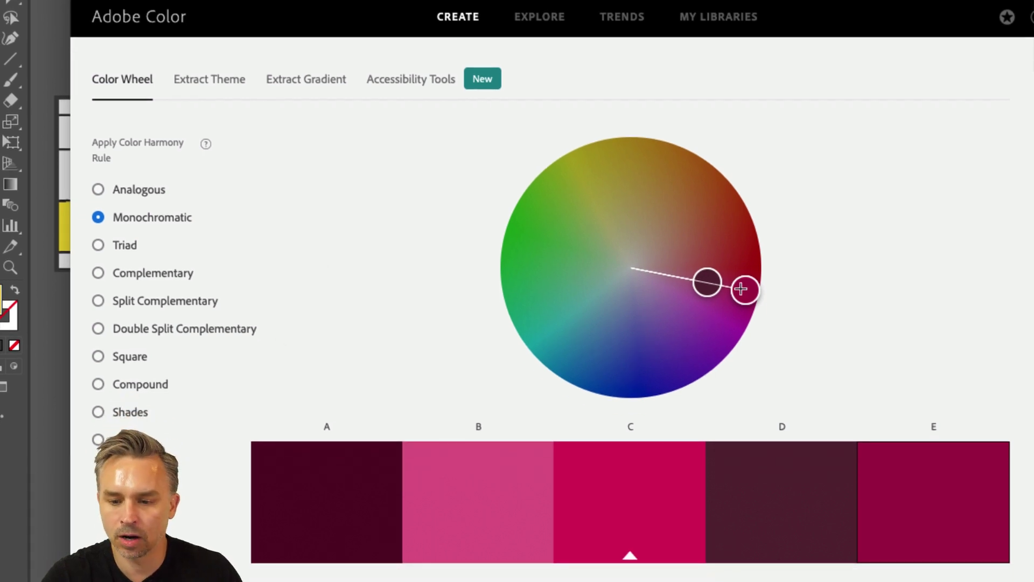
left_click_drag(742, 249, 746, 236)
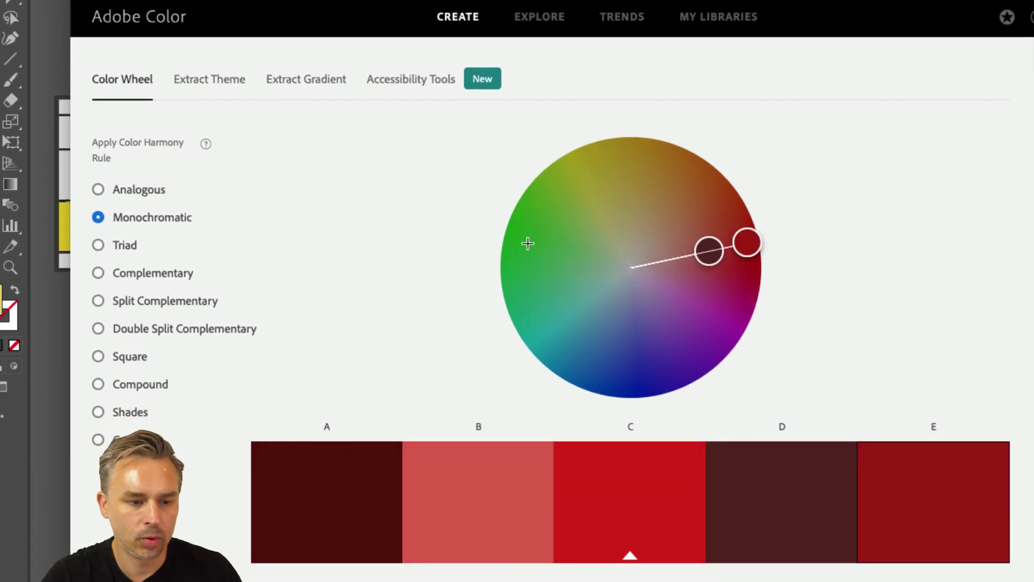
Try the Triad and Complementary harmony rules, rotating the complementary colors to bright green and magenta
left_click(98, 246)
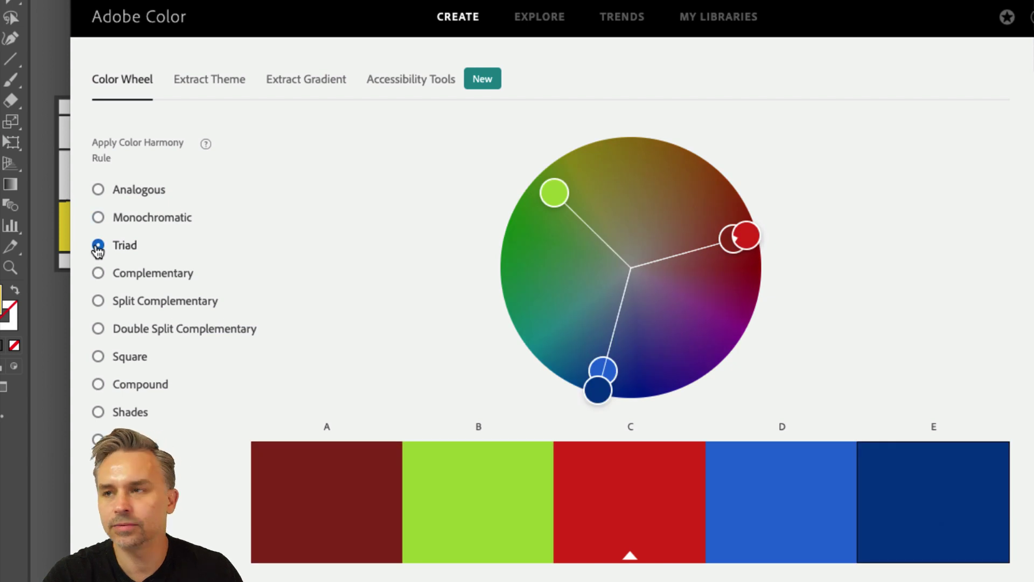
left_click(102, 276)
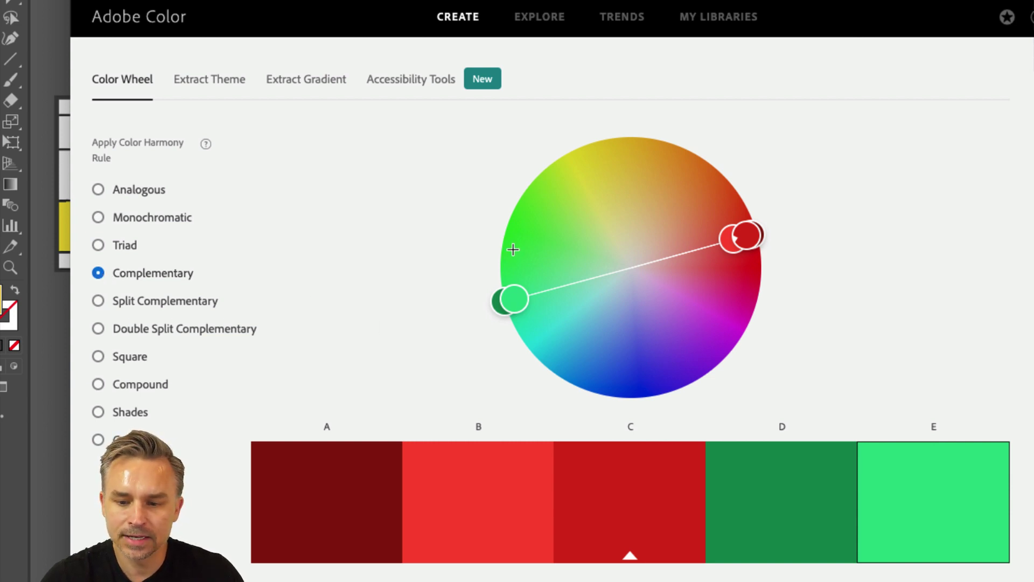
left_click(515, 224)
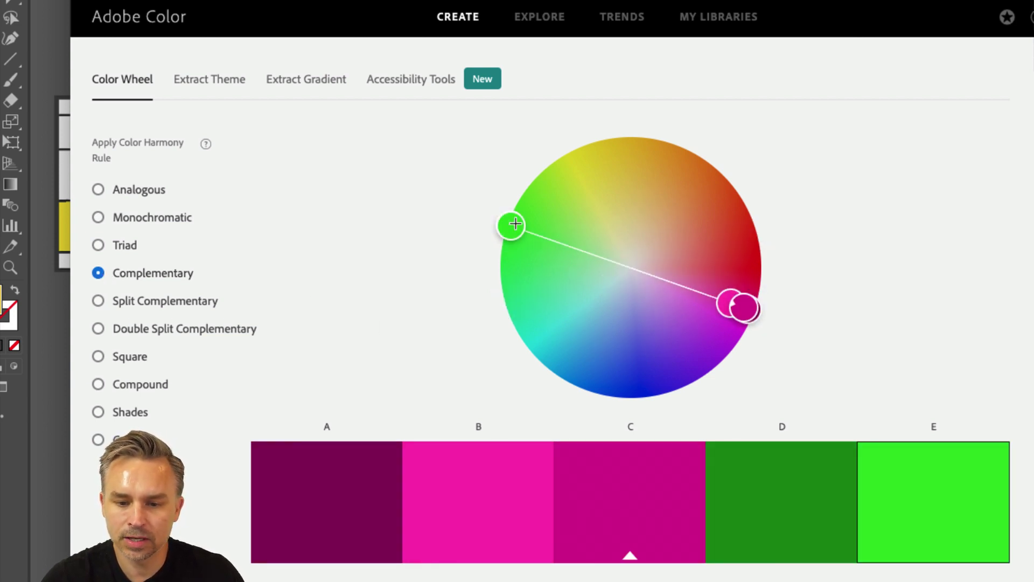
Apply Split Complementary with a purple base color, and compare it with the Double Split Complementary, Square, Compound and Shades rules
left_click(132, 306)
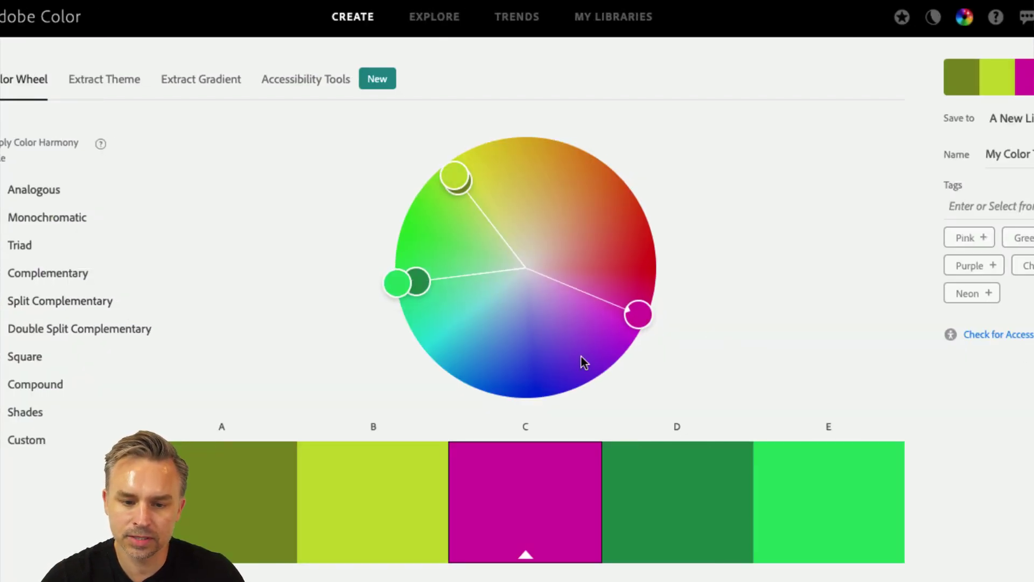
left_click(586, 359)
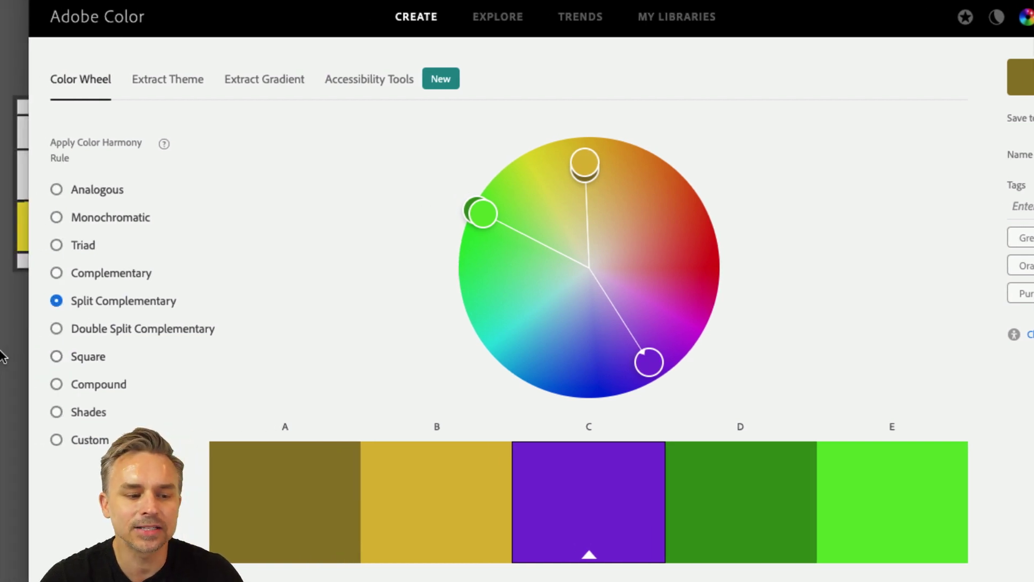
left_click(57, 329)
left_click(57, 357)
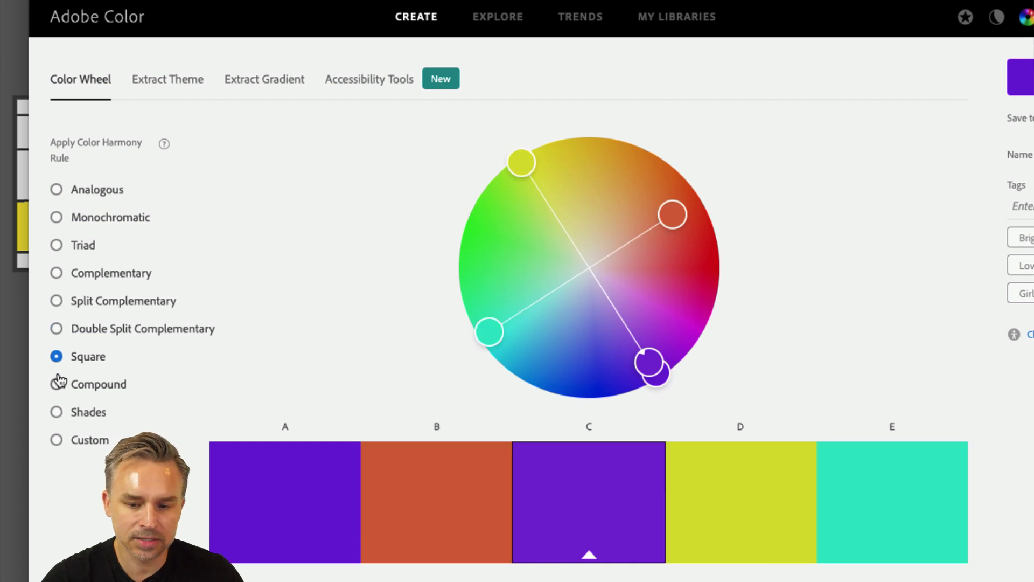
left_click(58, 383)
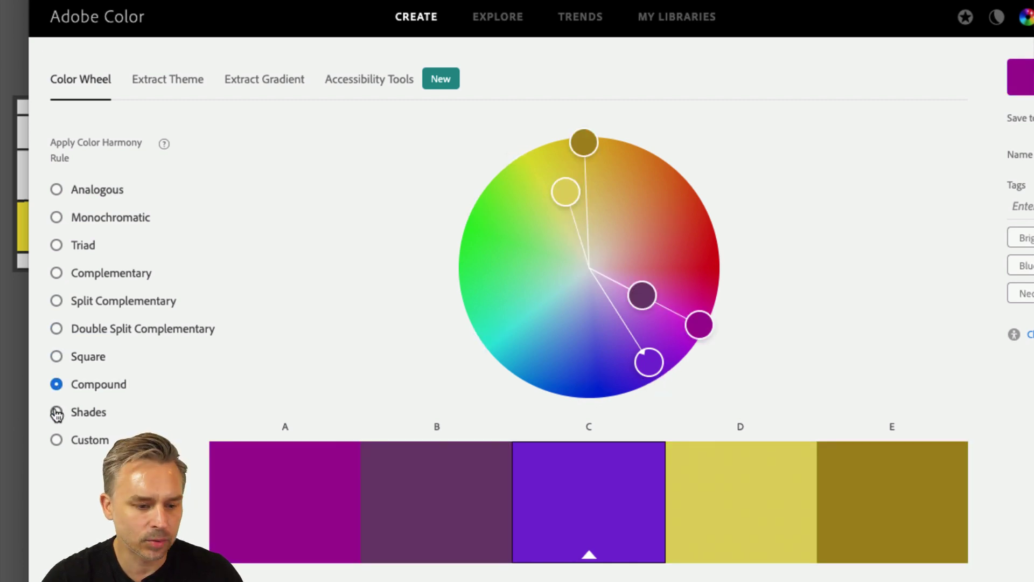
left_click(56, 412)
left_click(56, 380)
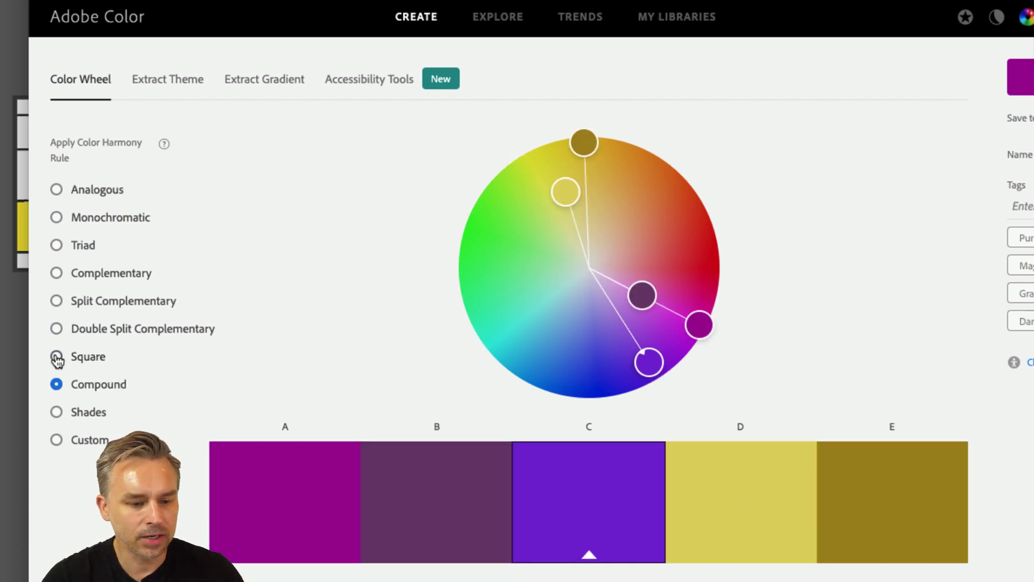
left_click(56, 357)
Apply the Double Split Complementary rule and pull its colors toward the wheel's center for a soft pastel palette with base #C087DB
left_click(56, 330)
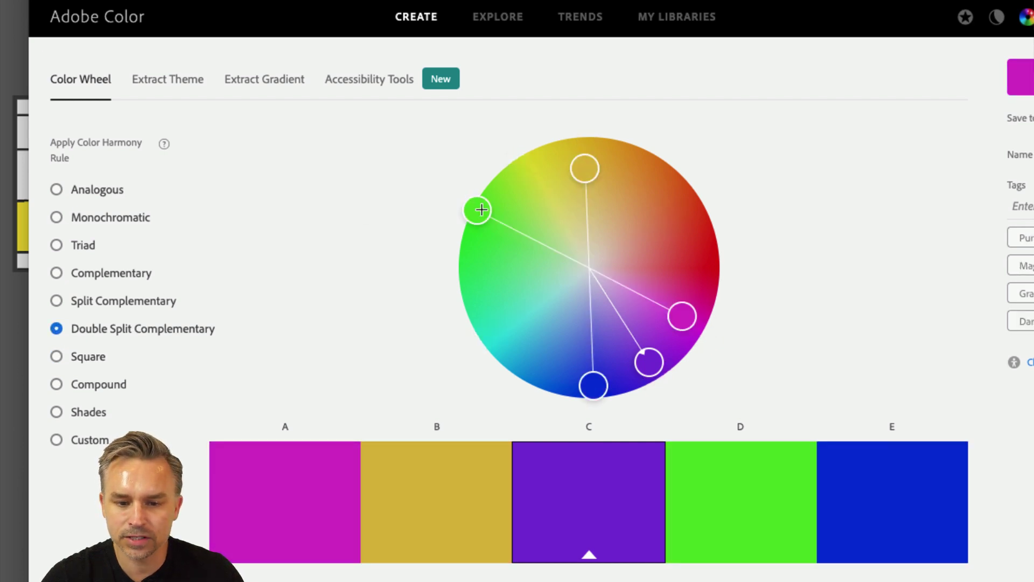
left_click_drag(477, 210, 503, 221)
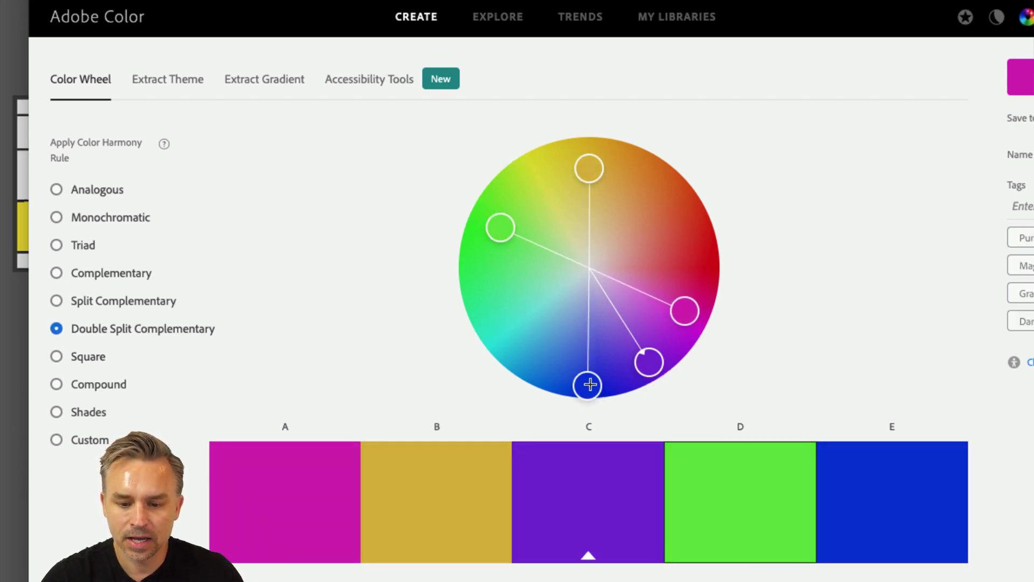
left_click_drag(589, 383, 623, 305)
scroll(630, 317, "down", 3)
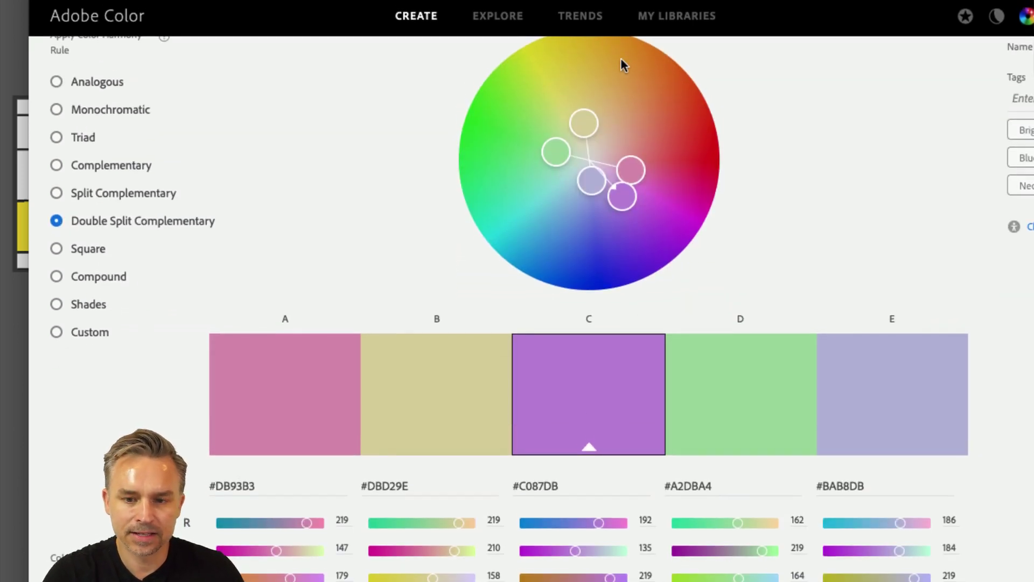
scroll(645, 234, "up", 3)
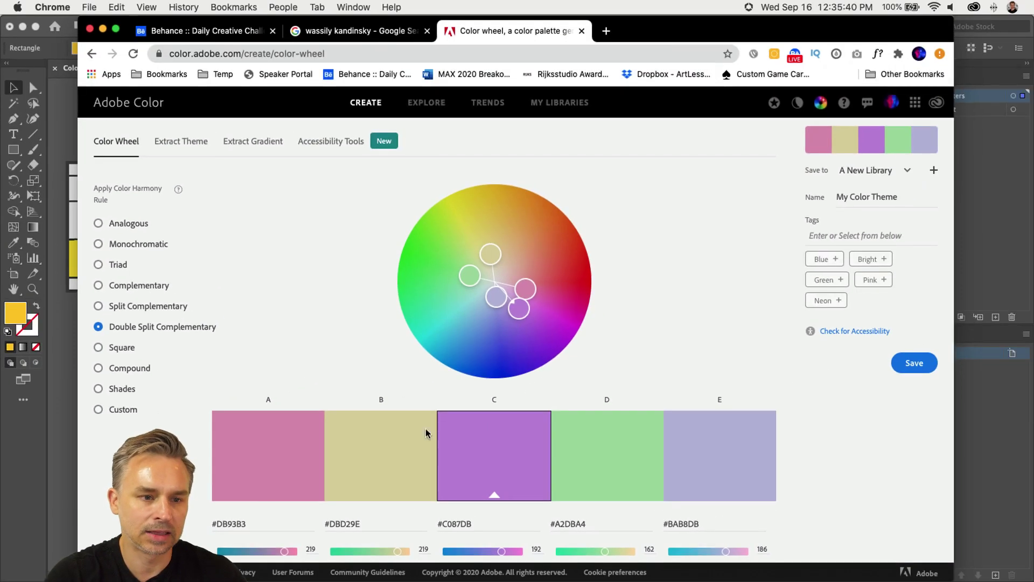
Switch back to Illustrator and bring the COLOR theory notes beside the artboard fully into view
left_click(21, 471)
left_click(729, 182)
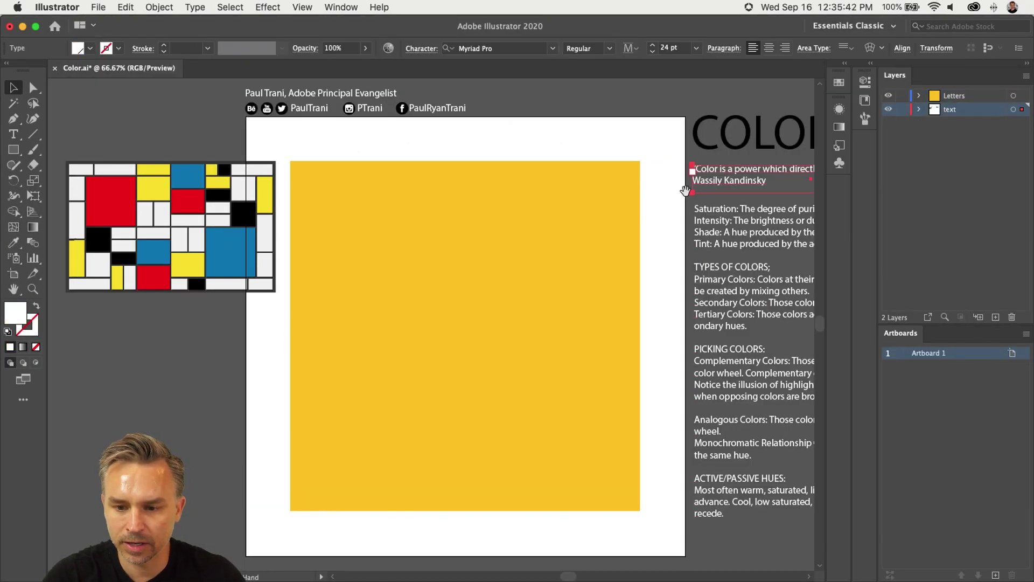
left_click(634, 151)
left_click_drag(639, 145, 499, 139)
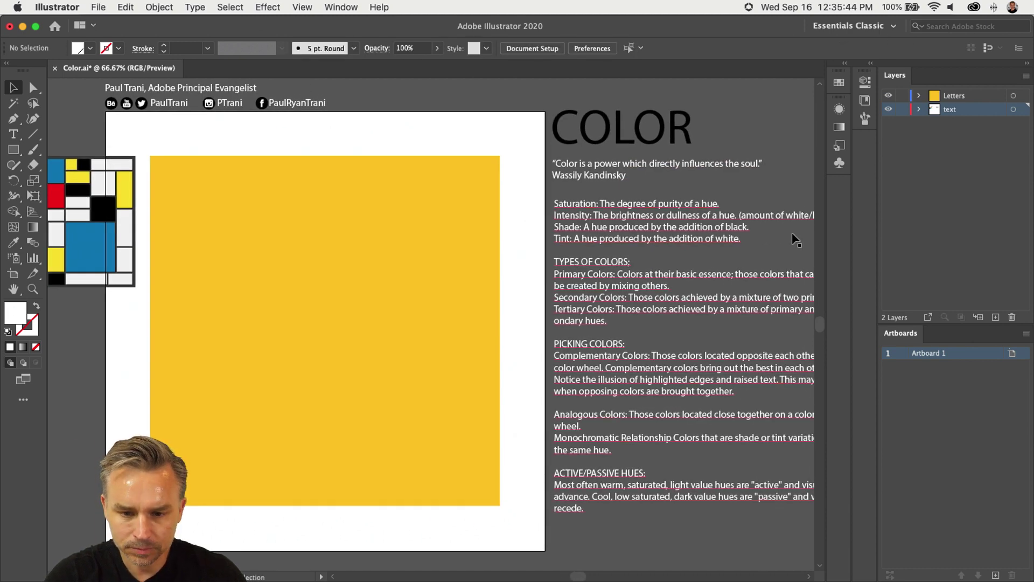
left_click_drag(589, 227, 524, 227)
Select the yellow square and choose FFC200 for its fill in the Color Picker, keeping the saturation and shade notes readable
left_click(377, 198)
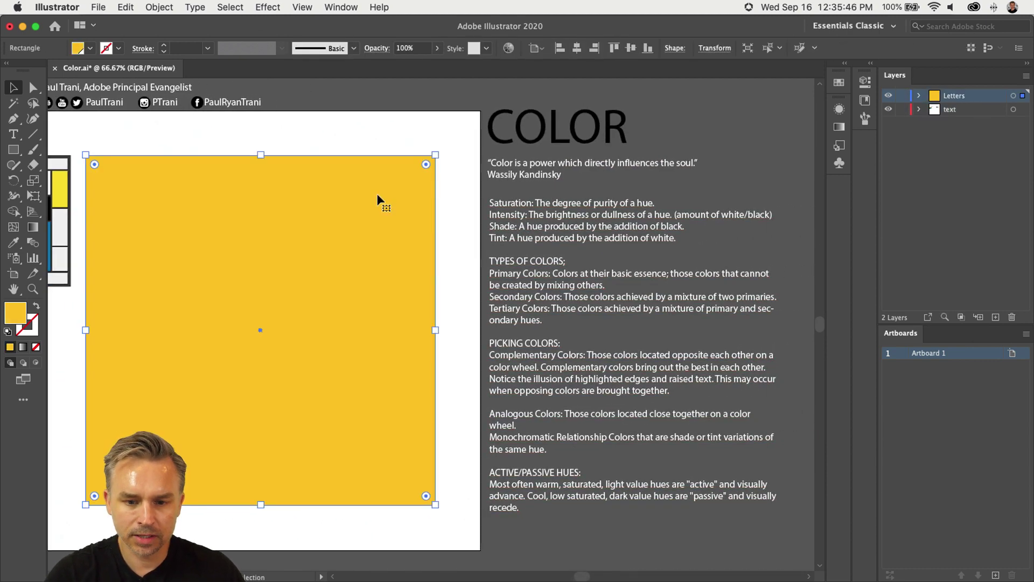
key("super+1")
left_click_drag(349, 276, 146, 259)
double_click(14, 313)
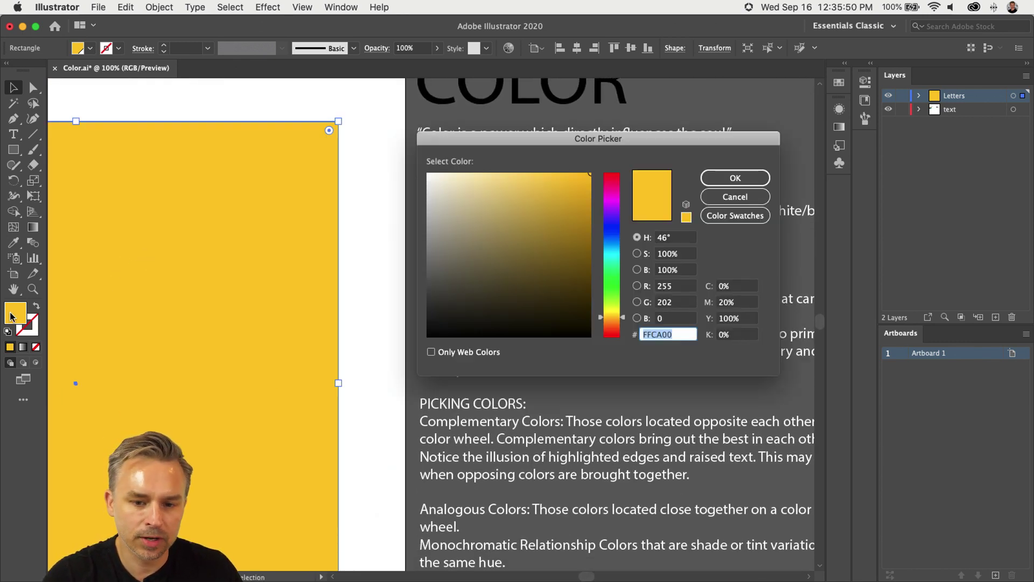
left_click_drag(497, 138, 544, 289)
type("FFC200")
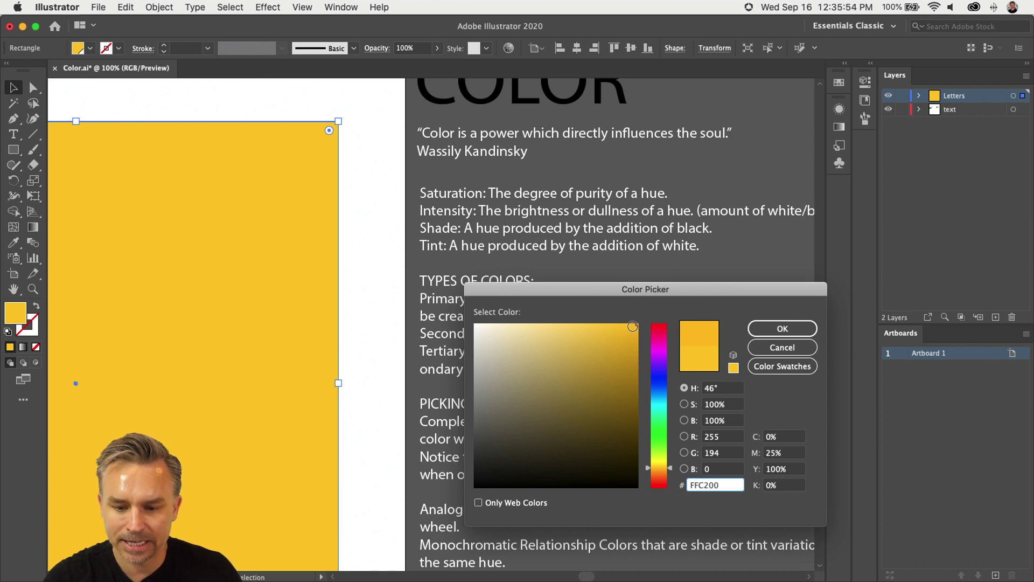
Darken the picked fill color to the shade 7A5D00 and bring it back to FFC200
mouse_move(632, 326)
left_mouse_down()
mouse_move(636, 366)
mouse_move(660, 408)
left_mouse_up()
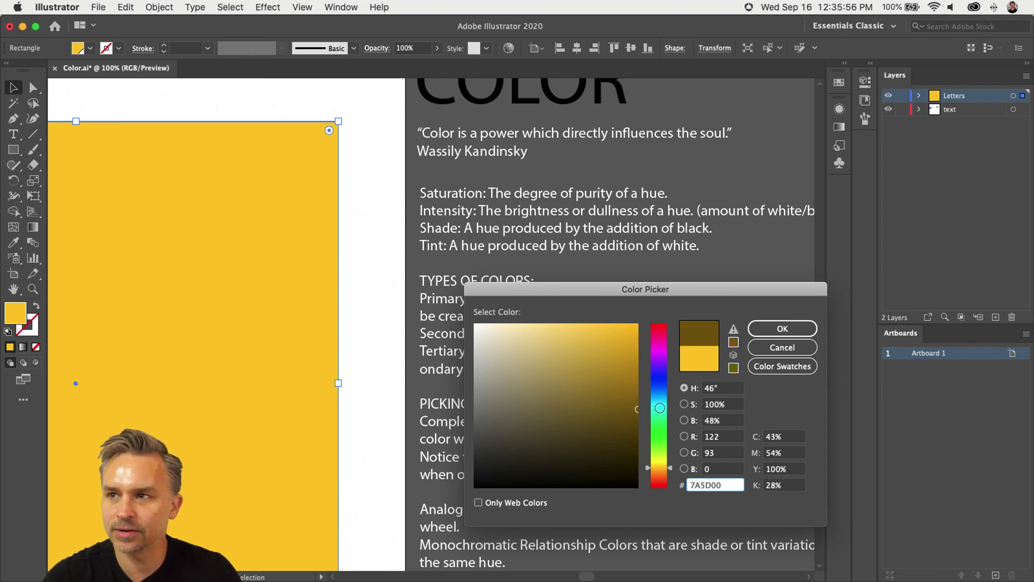
left_click_drag(572, 288, 555, 278)
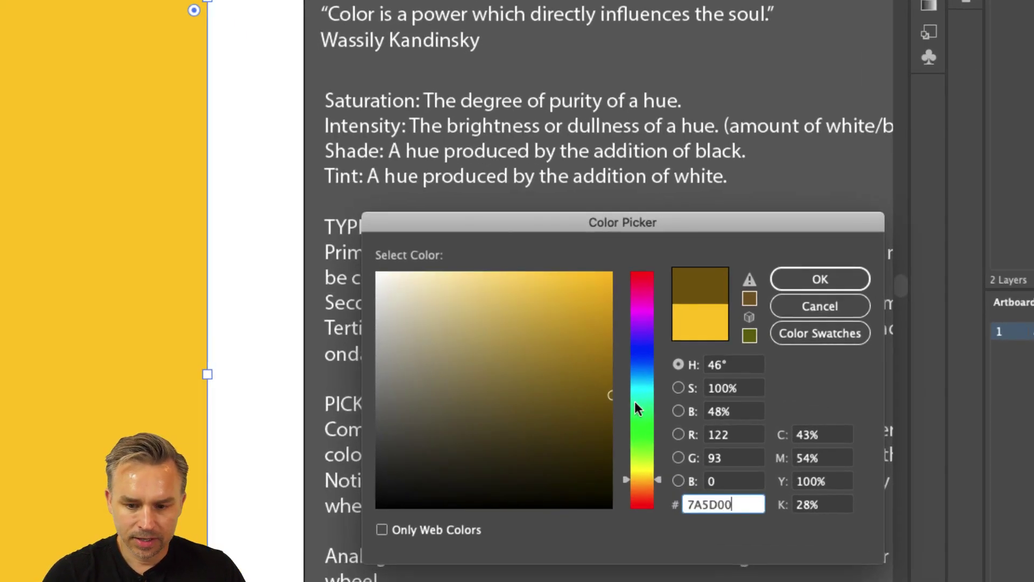
mouse_move(548, 340)
left_mouse_down()
mouse_move(489, 267)
mouse_move(511, 275)
mouse_move(480, 262)
mouse_move(434, 266)
mouse_move(445, 260)
mouse_move(437, 275)
mouse_move(506, 270)
mouse_move(579, 320)
mouse_move(610, 349)
mouse_move(618, 427)
mouse_move(622, 261)
left_mouse_up()
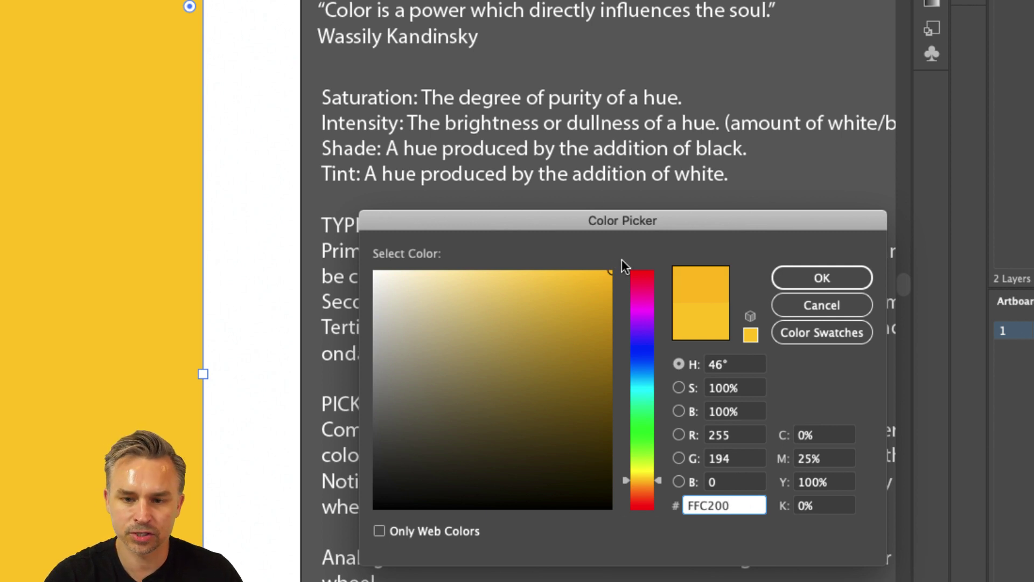
Reposition the Color Picker over the notes and apply FFC200 as the square's fill
left_click_drag(472, 213, 503, 281)
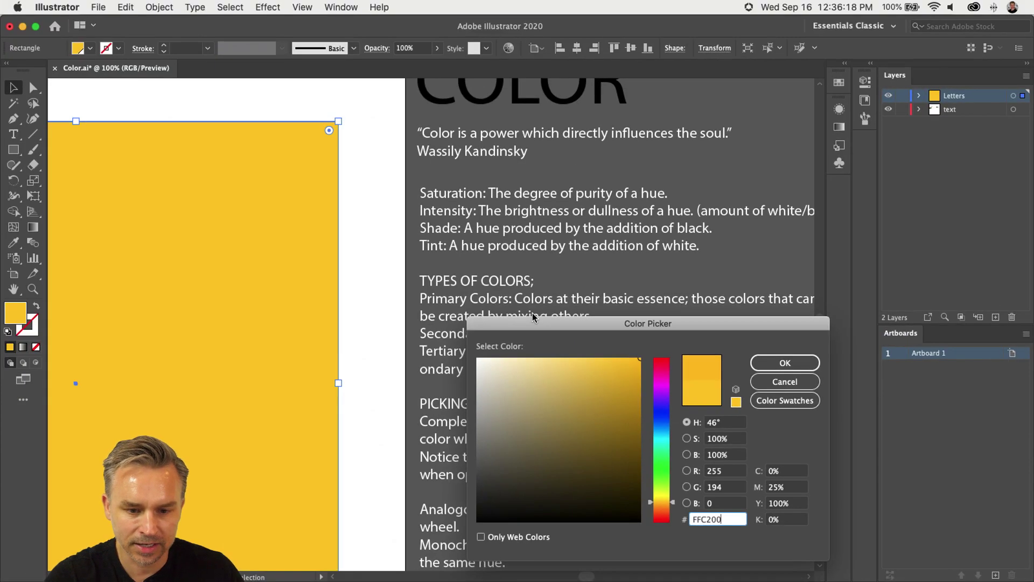
left_click_drag(532, 323, 518, 119)
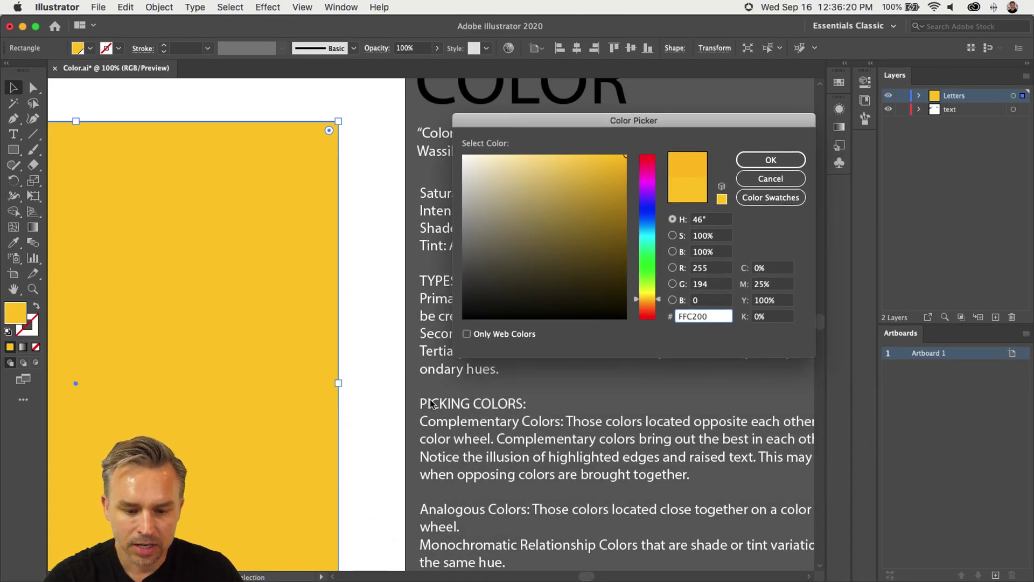
left_click(749, 160)
Move the Mondrian image left so it sits clear of the artboard's edge, and deselect it
left_click_drag(208, 180, 544, 168)
key("super+minus")
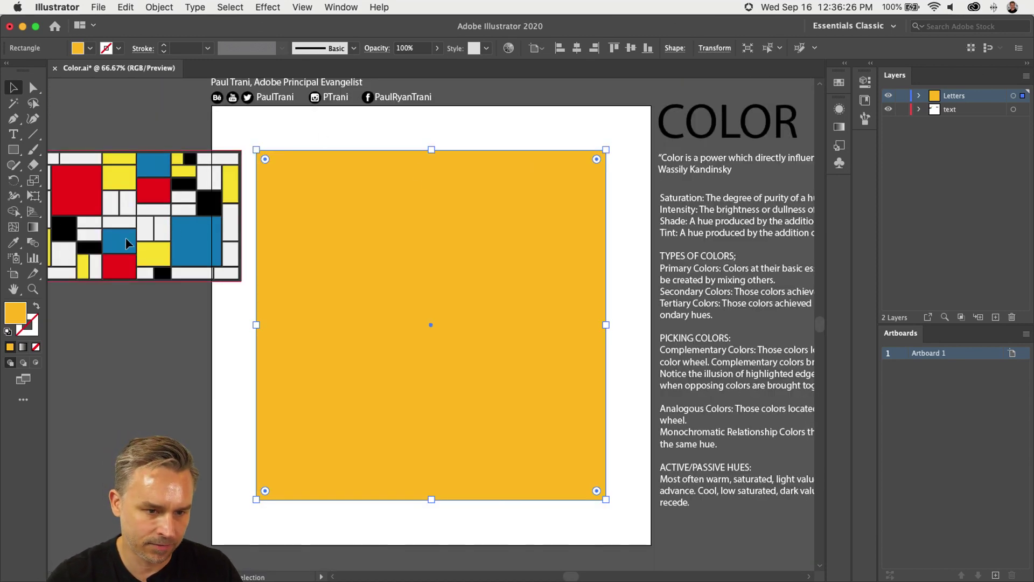
left_click_drag(125, 243, 124, 219)
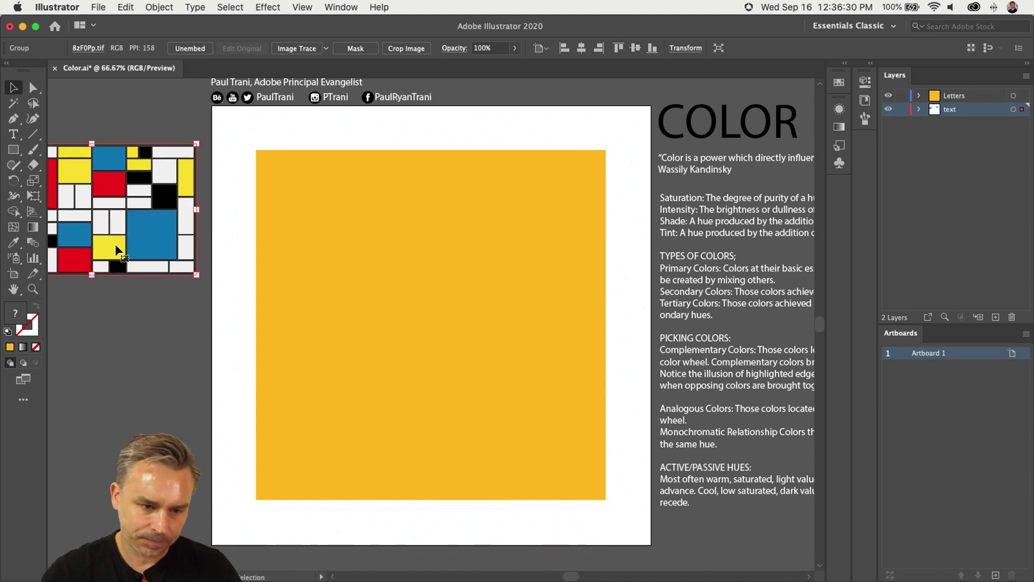
left_click(123, 334)
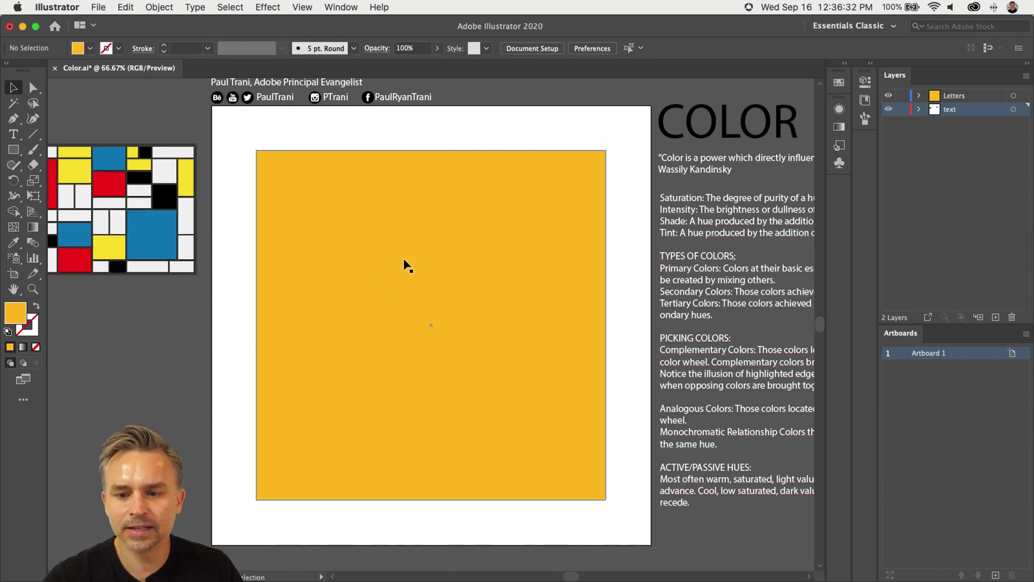
Cut the orange square into seven freeform pieces with four curved Knife cuts across it, and deselect the pieces
left_click(371, 290)
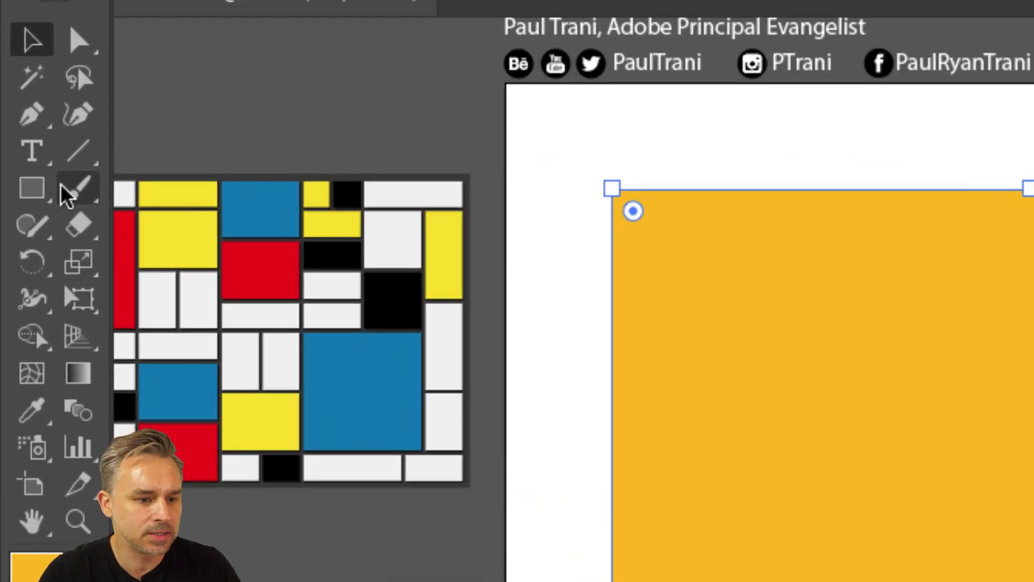
left_click(79, 226)
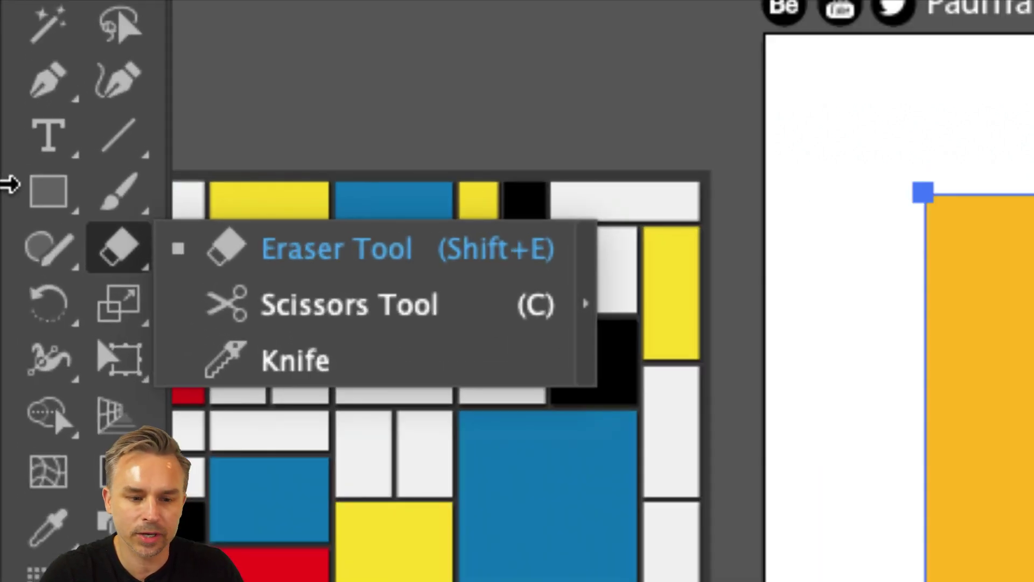
left_click(295, 361)
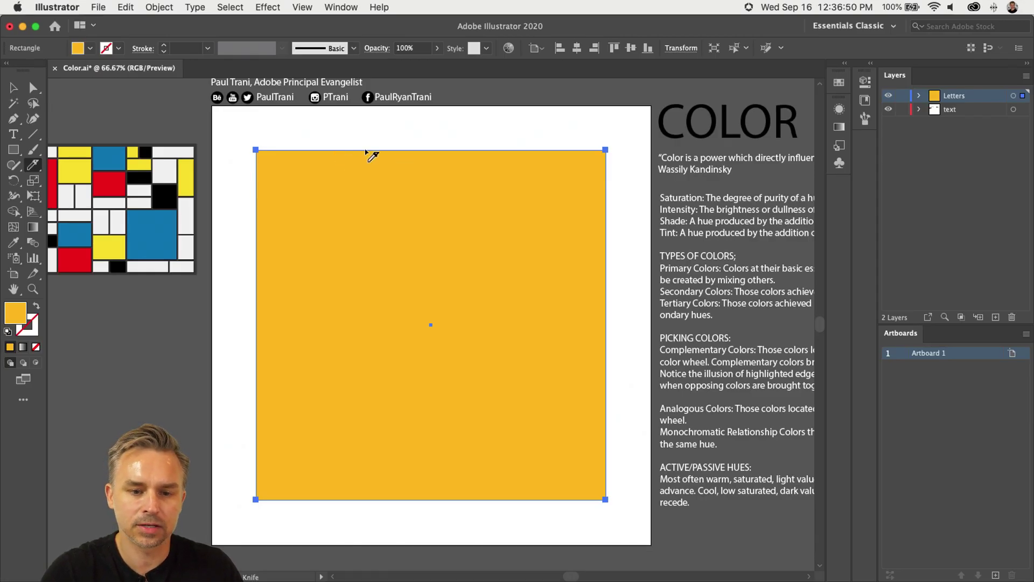
mouse_move(414, 152)
left_mouse_down()
mouse_move(314, 259)
mouse_move(164, 351)
left_mouse_up()
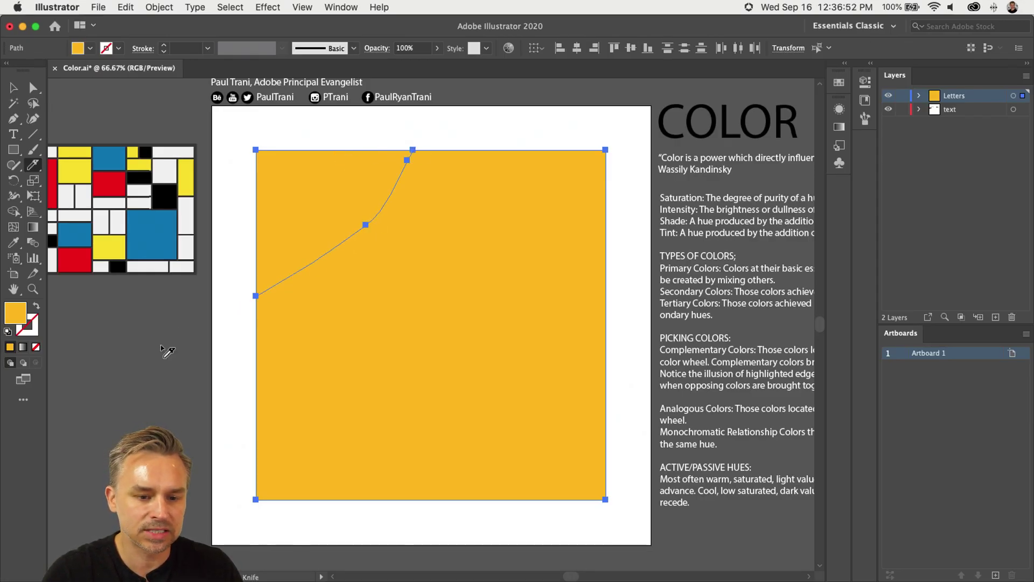
left_click_drag(238, 328, 635, 335)
left_click_drag(549, 132, 401, 520)
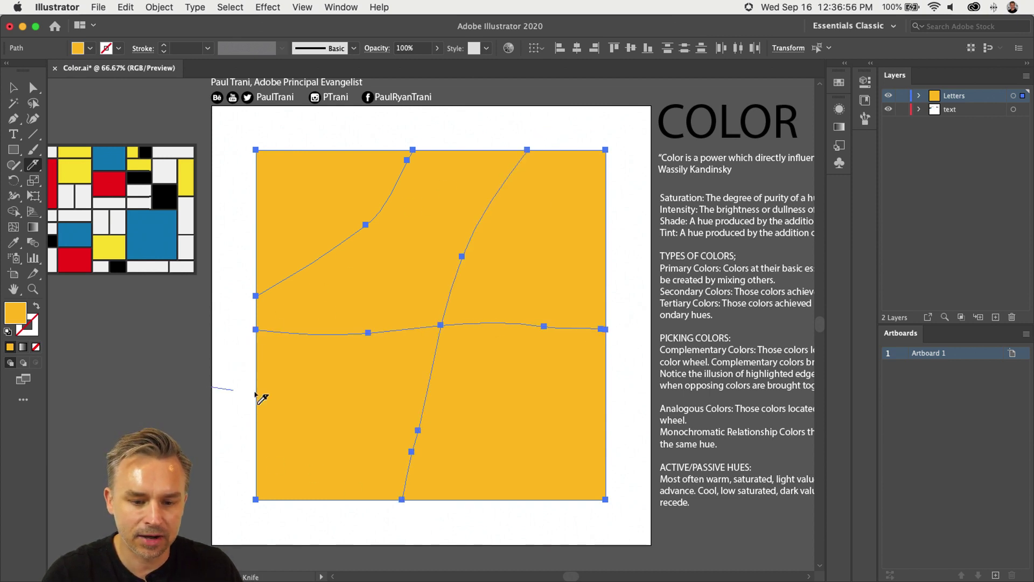
left_click_drag(262, 397, 653, 469)
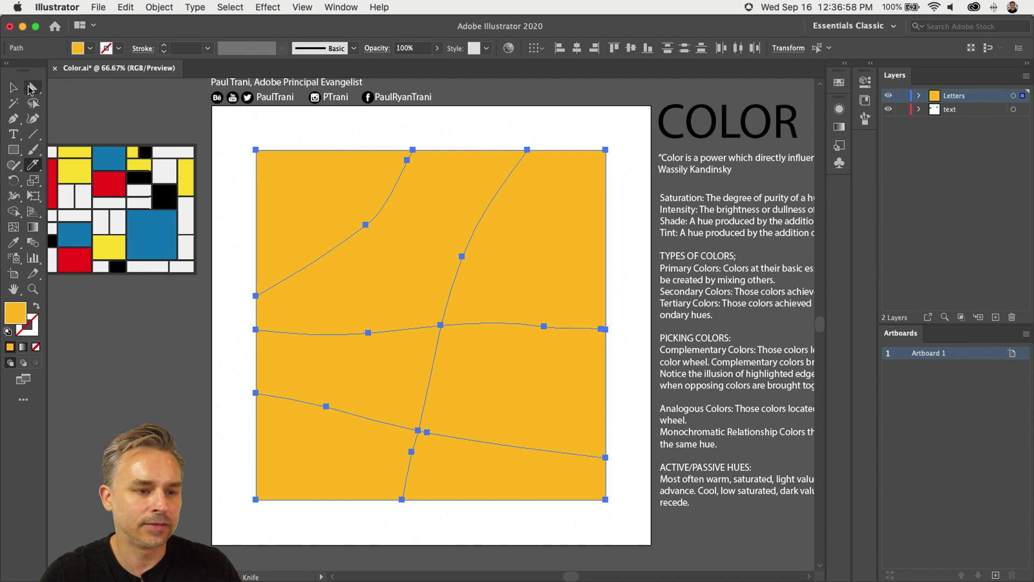
left_click(30, 91)
left_click(111, 137)
Select the cut pieces one after another to check that each is a separate shape, ending with the upper-left corner piece
left_click(11, 88)
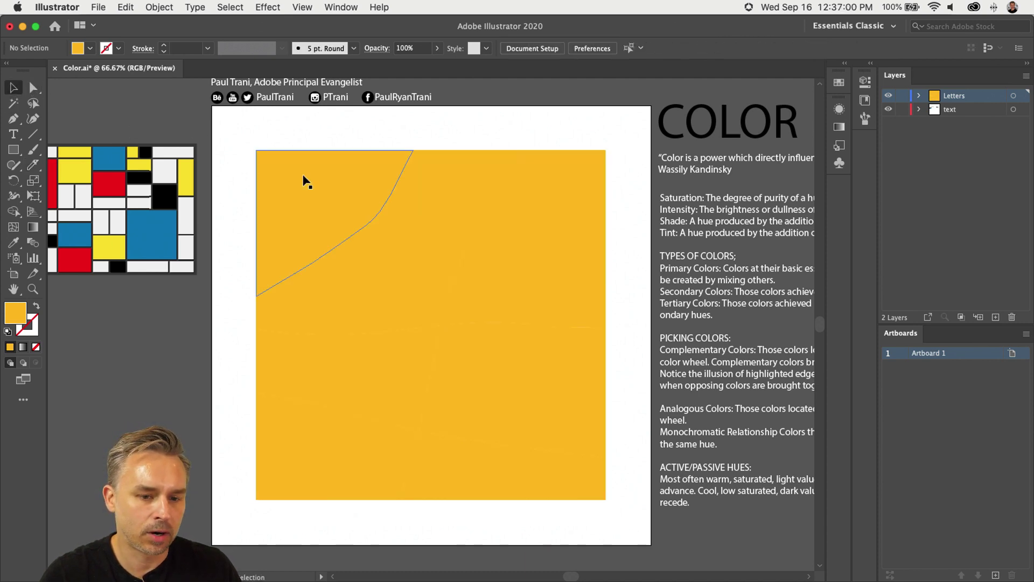
left_click(304, 181)
left_click(478, 222, "shift")
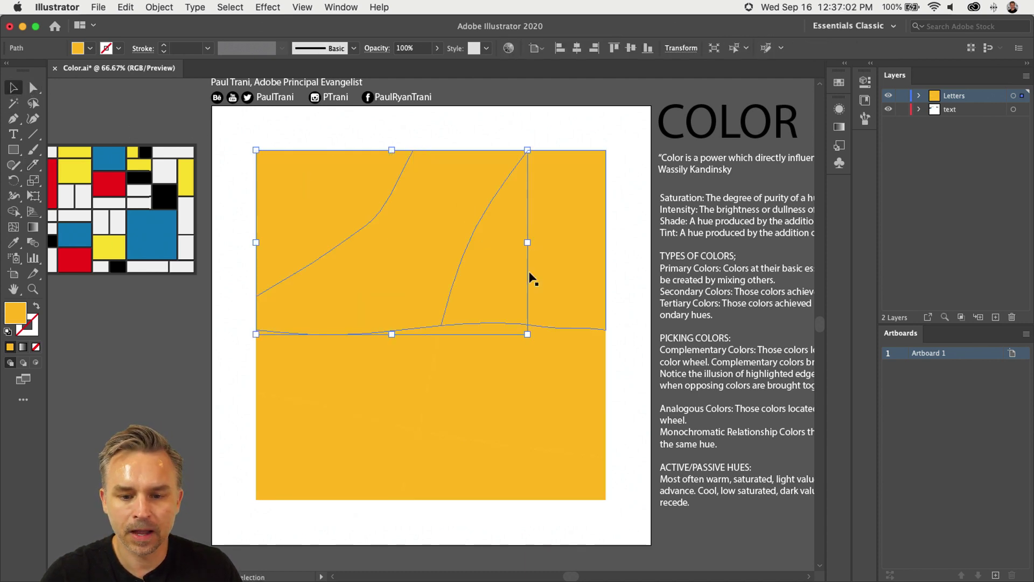
left_click(558, 383)
left_click(577, 268)
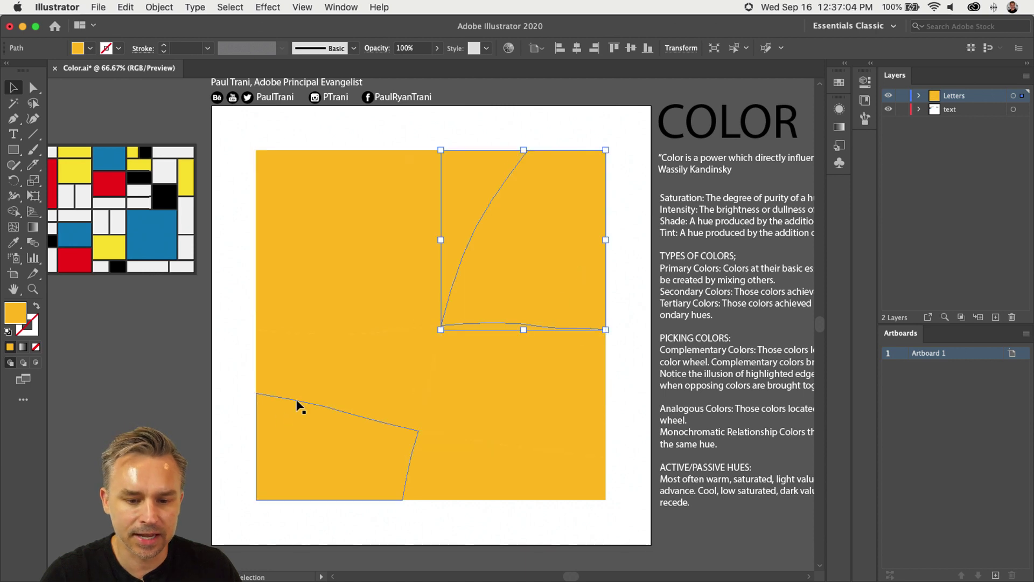
left_click(316, 375)
left_click(317, 453)
left_click(462, 480)
double_click(495, 384)
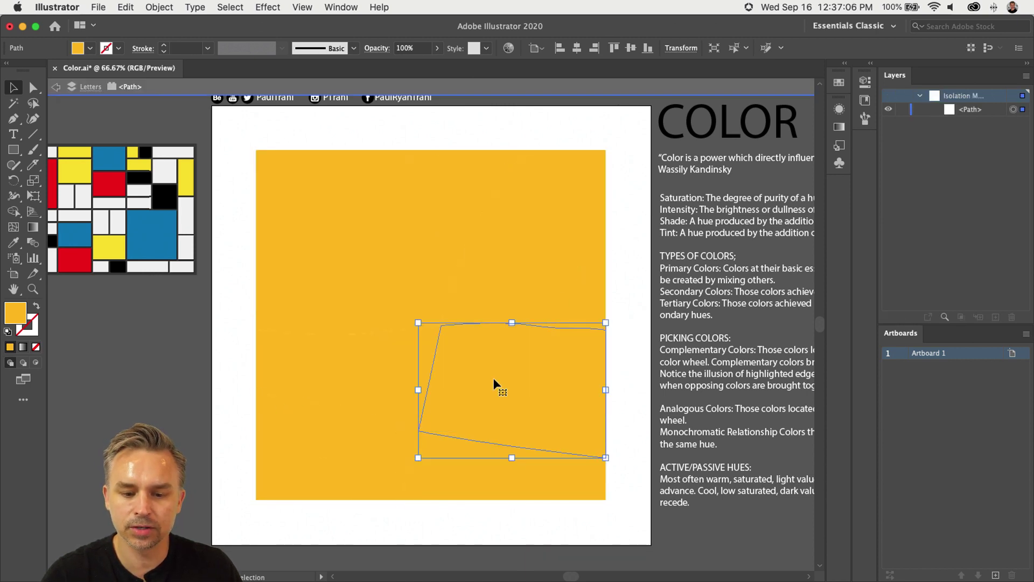
double_click(232, 120)
left_click(290, 186)
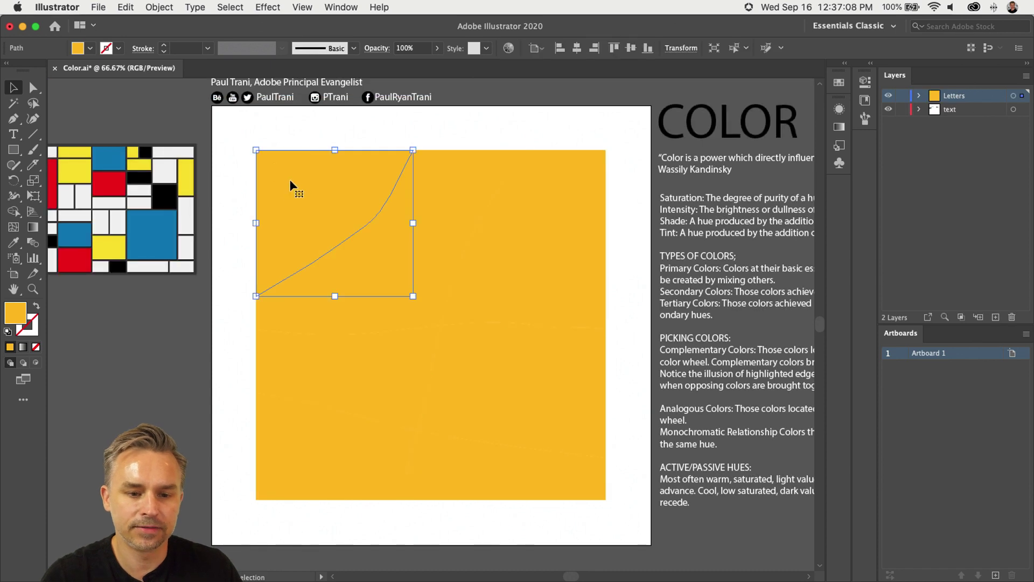
Expand the collapsed panels, dock the Color panel above Swatches, collapse the Gradient group and enlarge the color spectrum
left_click(844, 65)
left_click(341, 7)
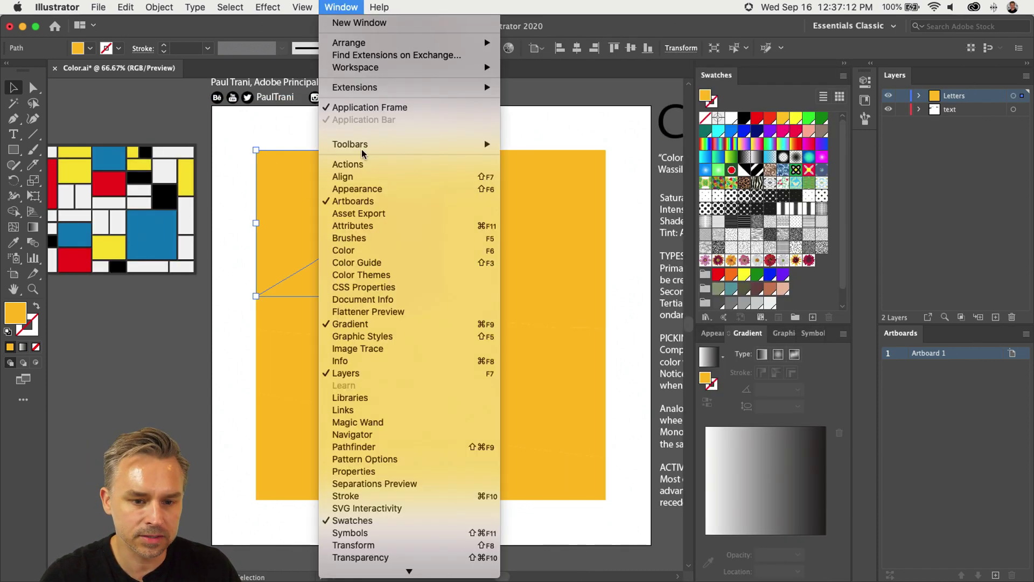
left_click(387, 255)
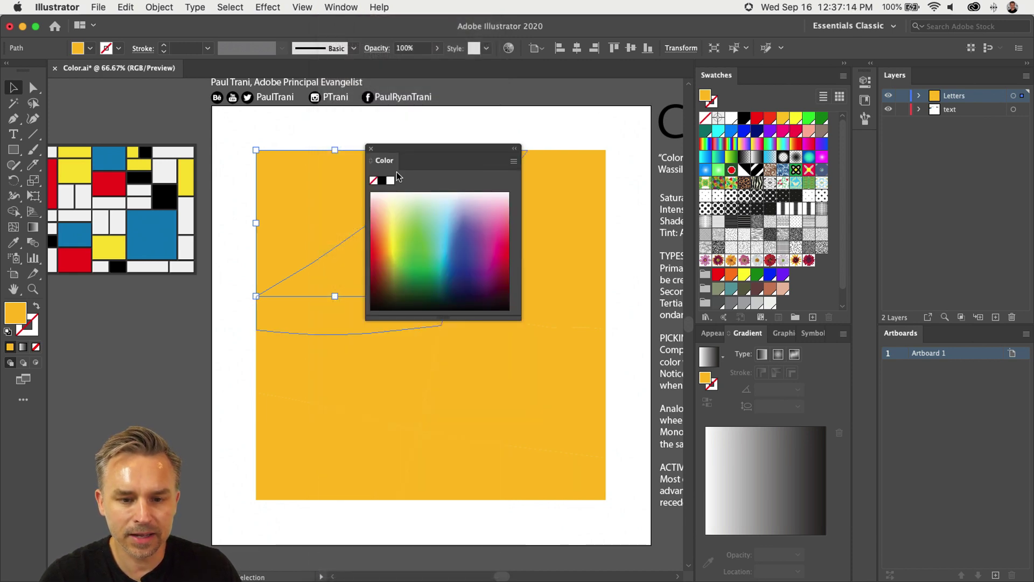
left_click_drag(384, 161, 760, 70)
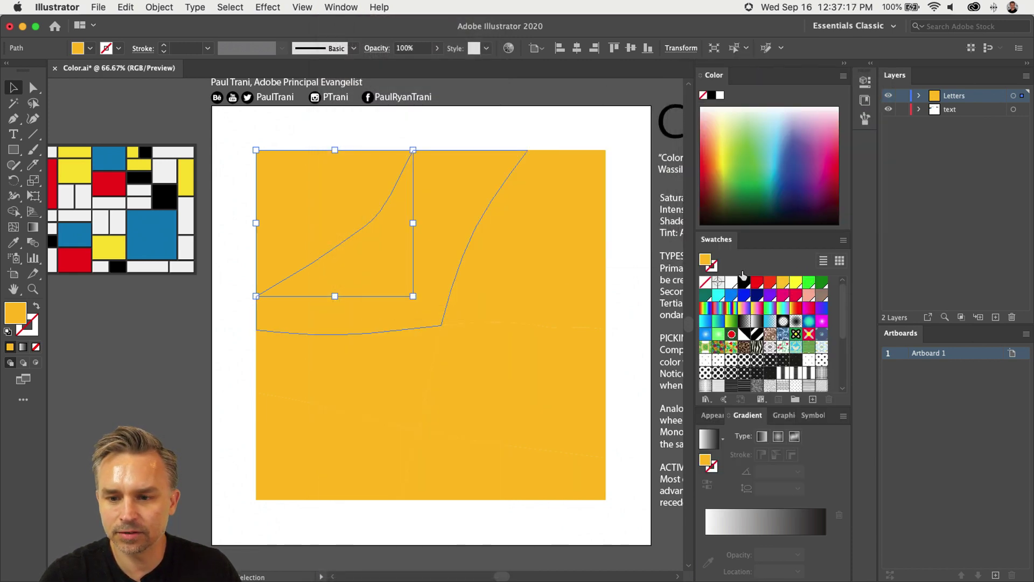
double_click(834, 421)
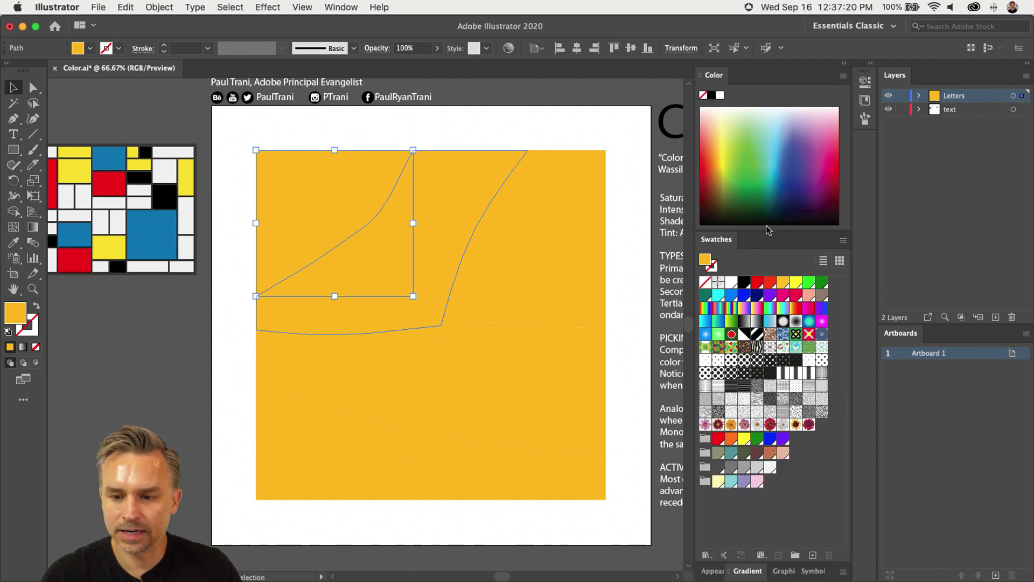
left_click_drag(769, 230, 769, 245)
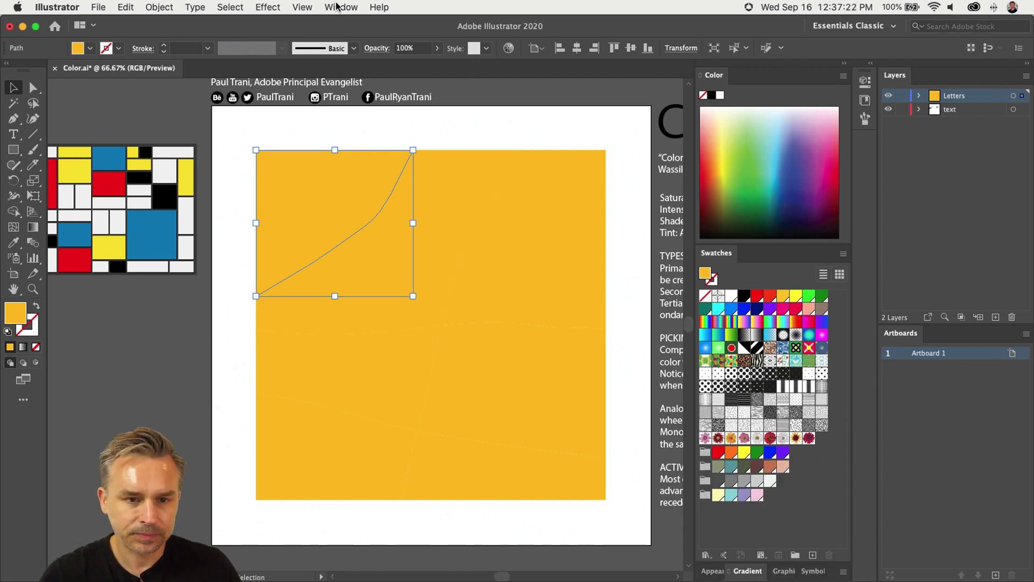
Fill the square's upper-left corner piece with the blue 1F00FF, using the Color Picker
double_click(15, 314)
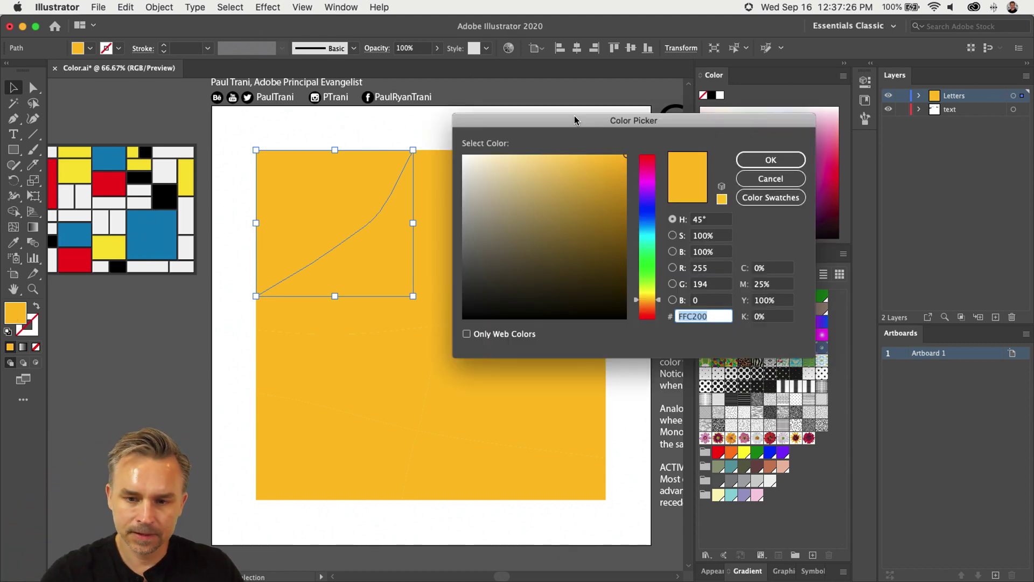
left_click_drag(575, 119, 593, 202)
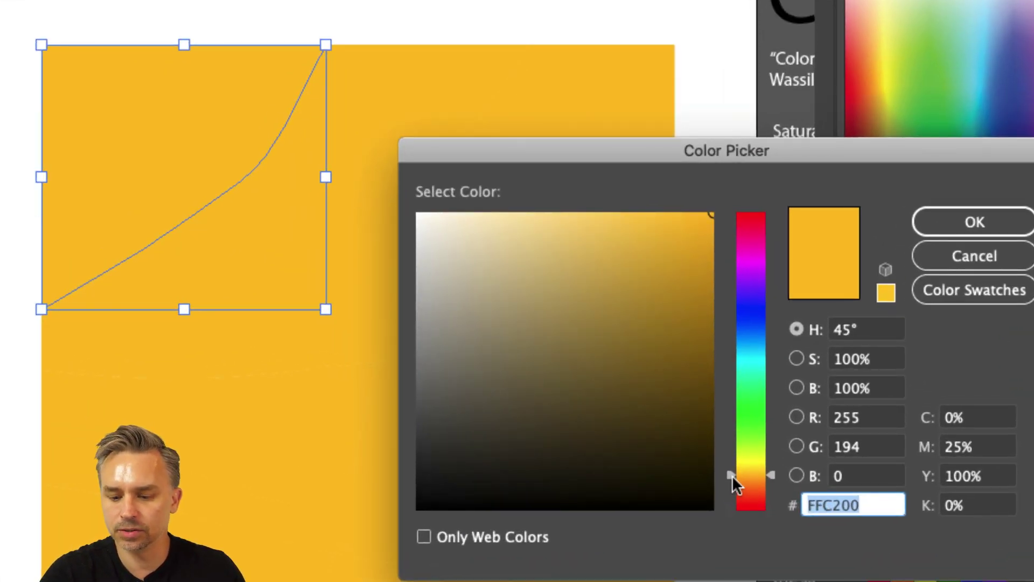
left_click_drag(732, 475, 735, 297)
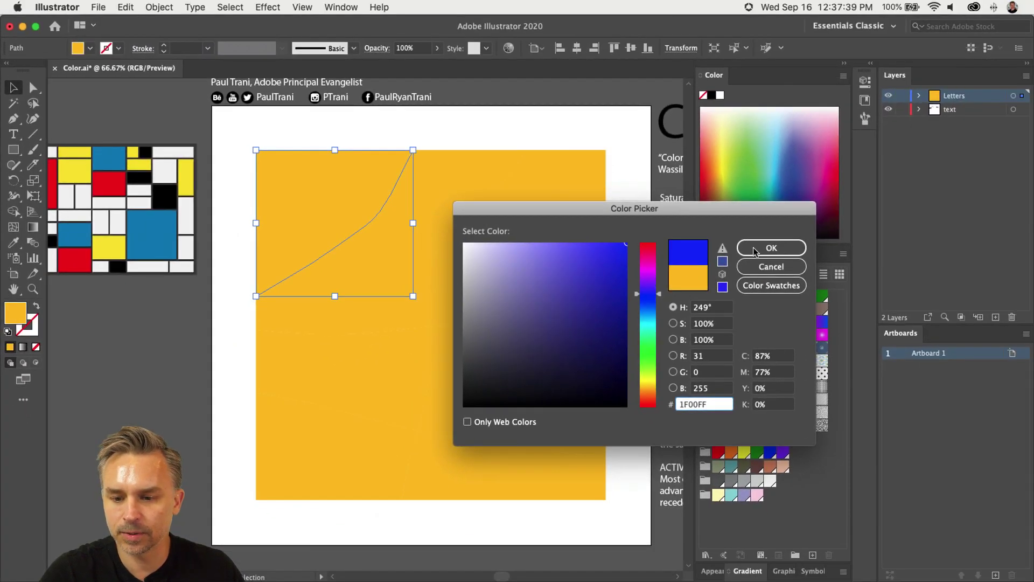
left_click(943, 221)
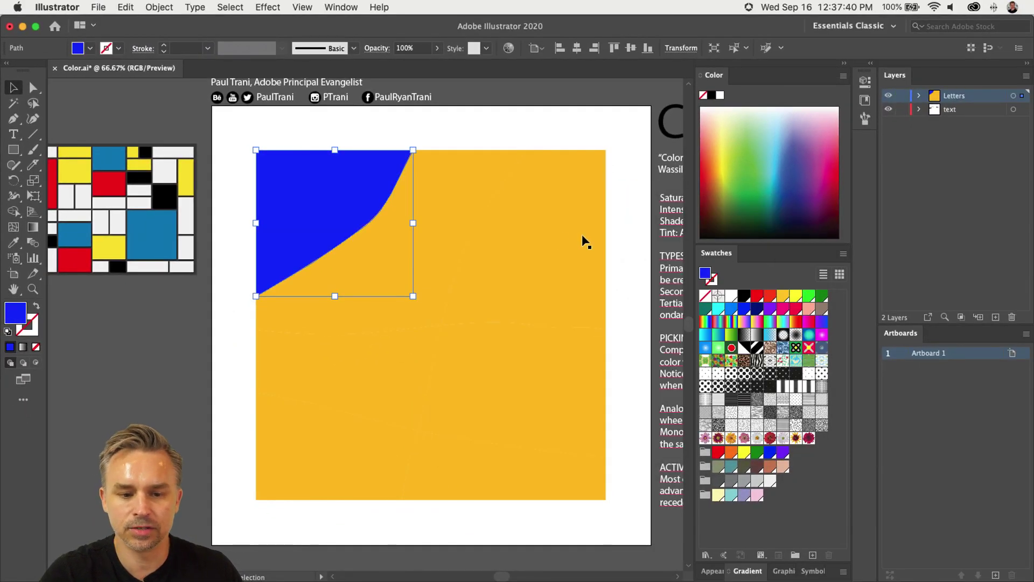
Fill the upper-right piece of the square with the red FF0000
left_click(558, 238)
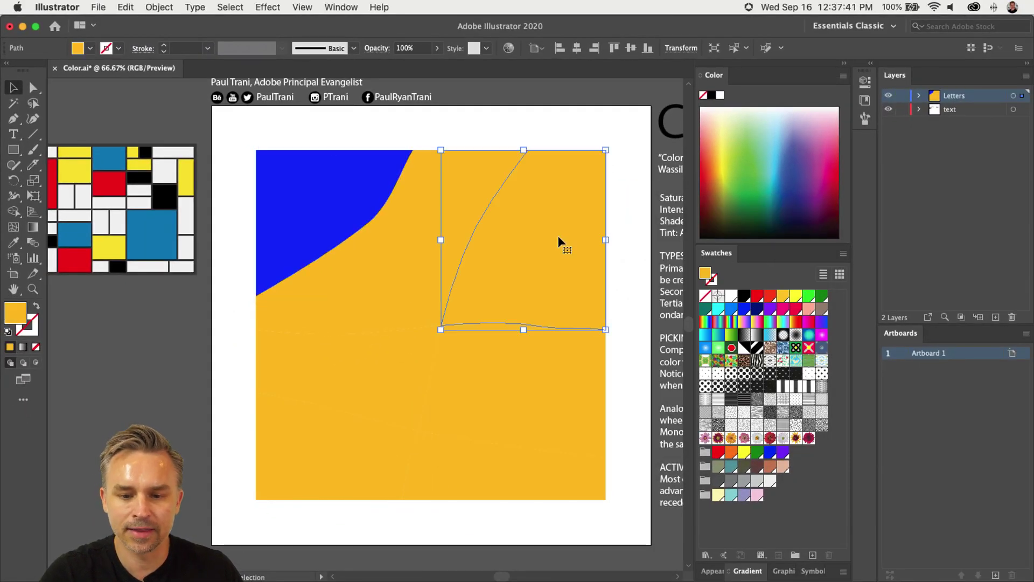
double_click(16, 314)
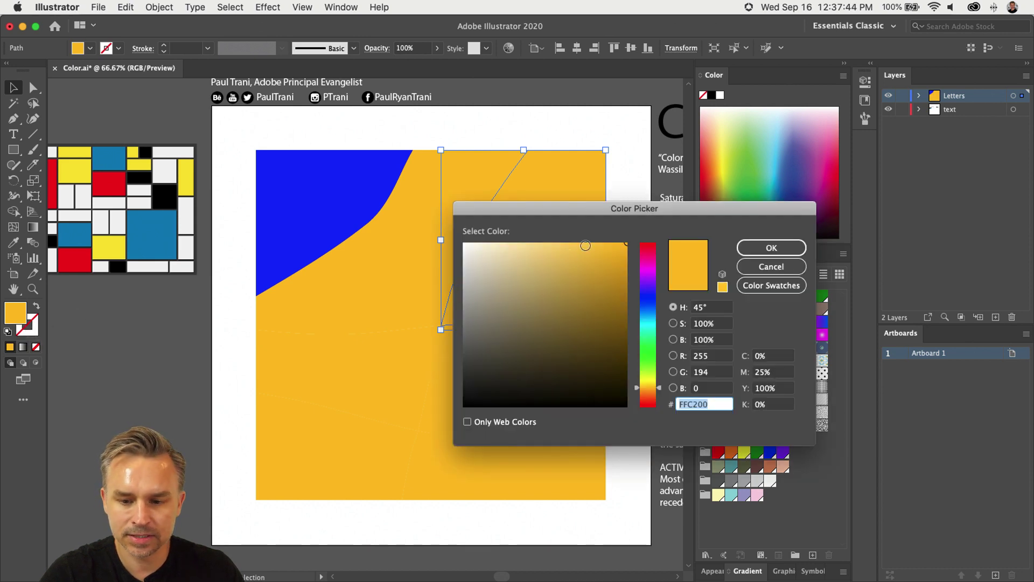
left_click_drag(639, 392, 633, 412)
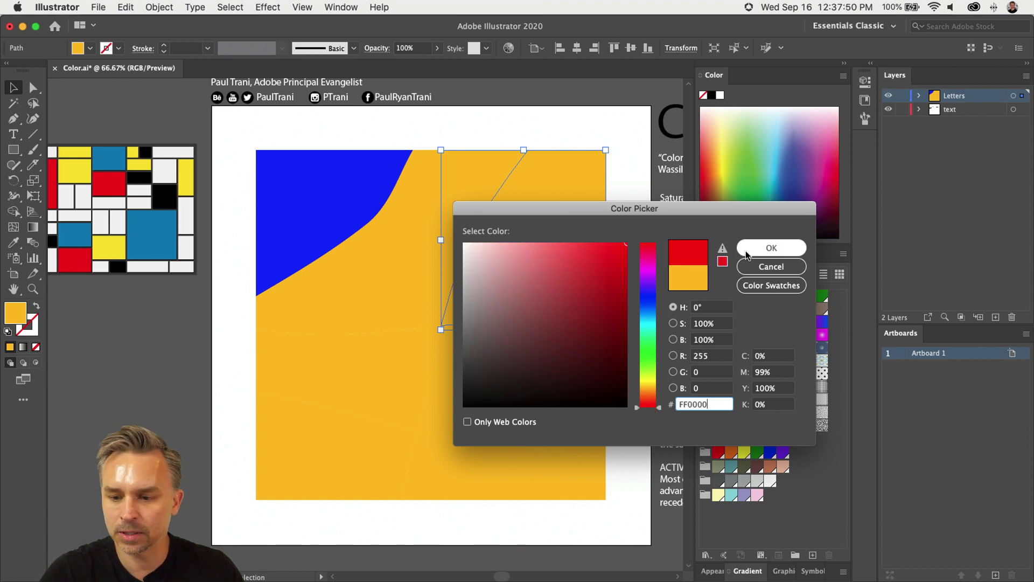
left_click(772, 248)
Fill the middle-left piece of the square with the cyan 00FFEC
left_click(357, 394)
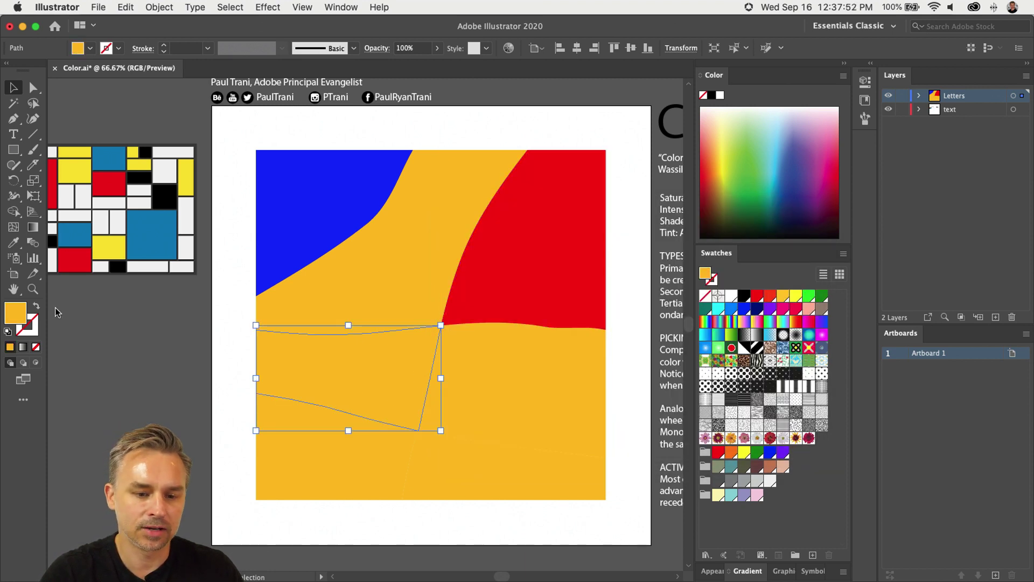
double_click(15, 313)
left_click_drag(645, 347, 651, 329)
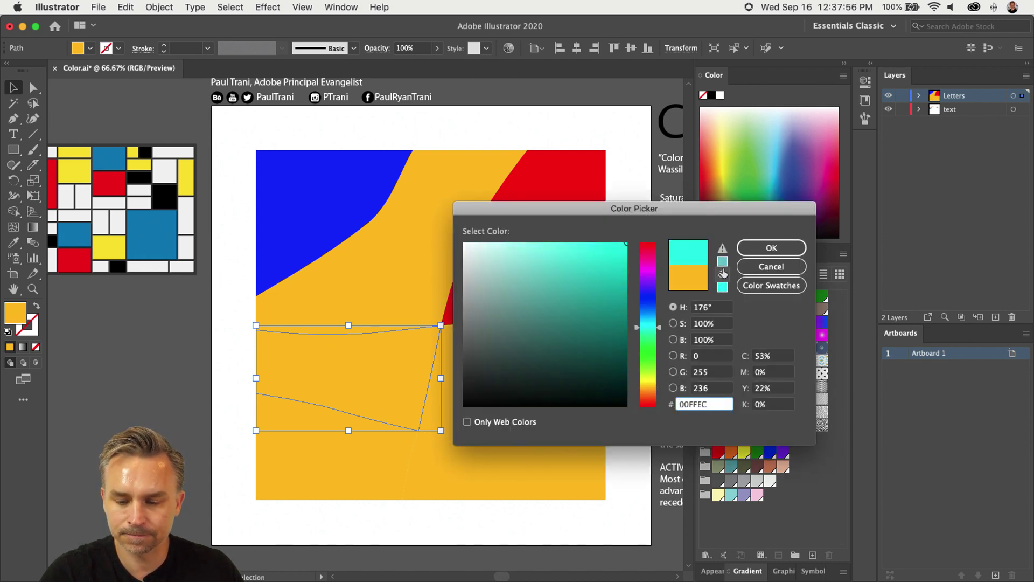
left_click(772, 248)
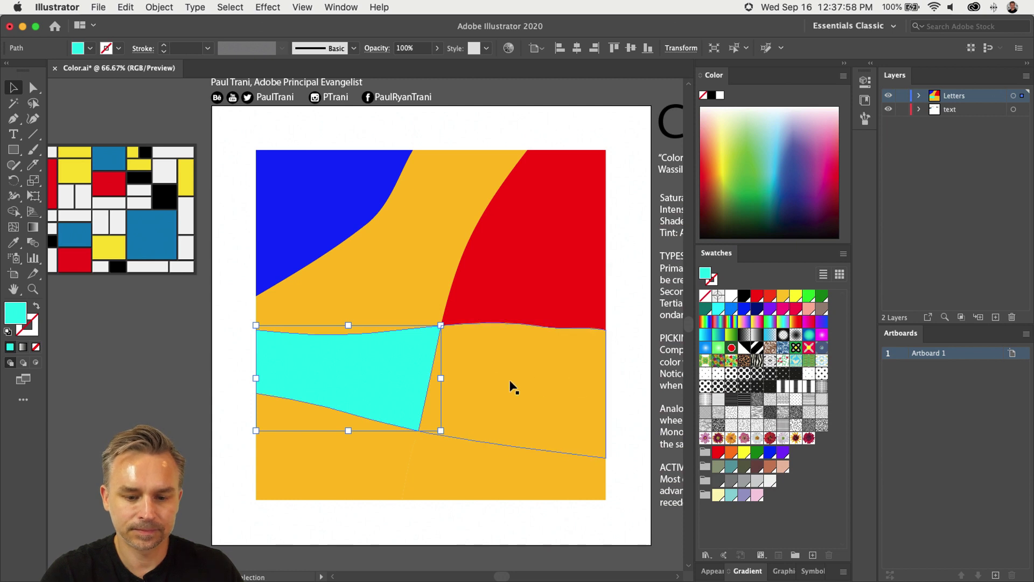
Give the bottom-right piece the blue of the upper-left piece by sampling it with the Eyedropper, and deselect it
left_click(481, 480)
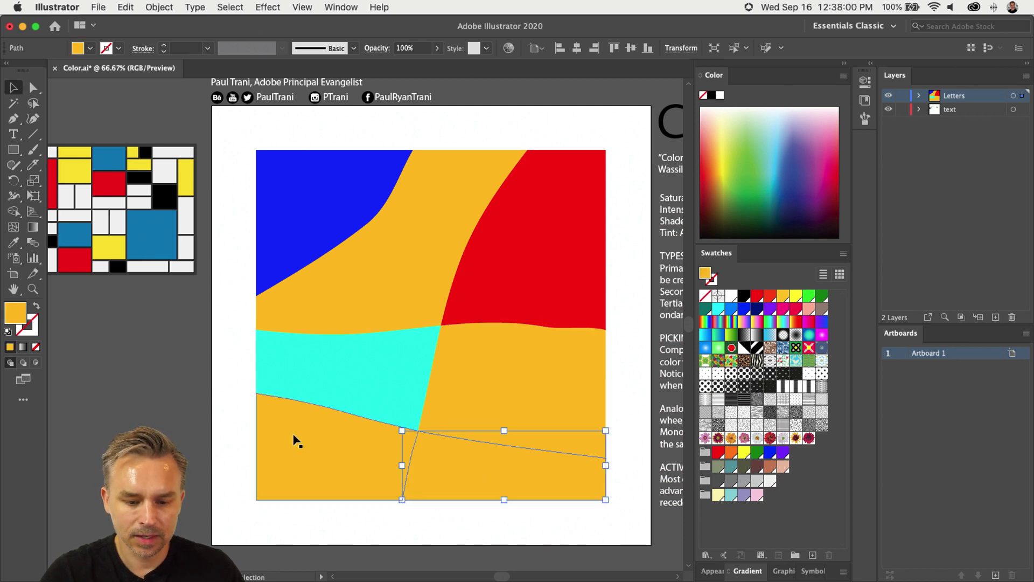
double_click(16, 314)
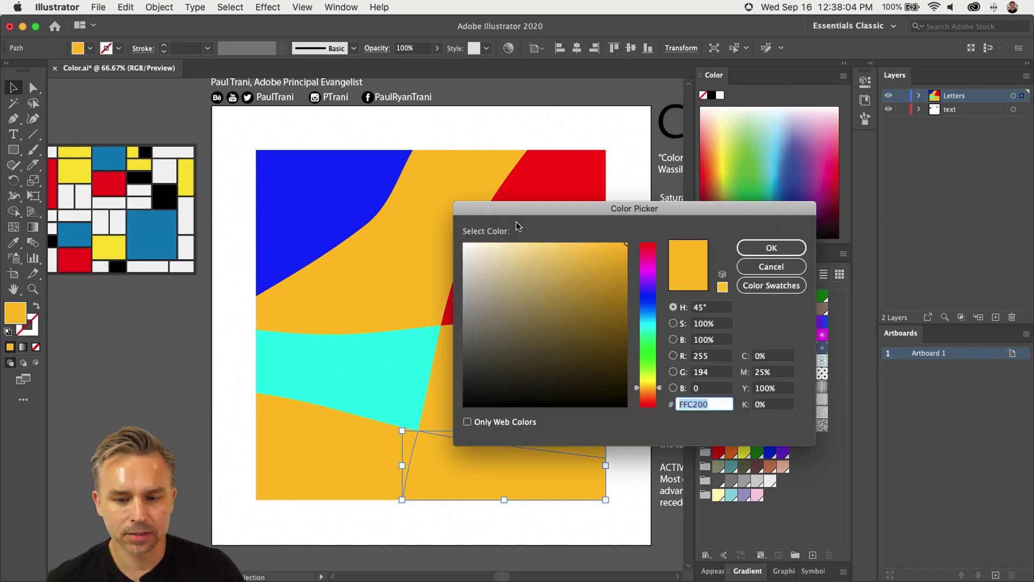
left_click(771, 266)
key("i")
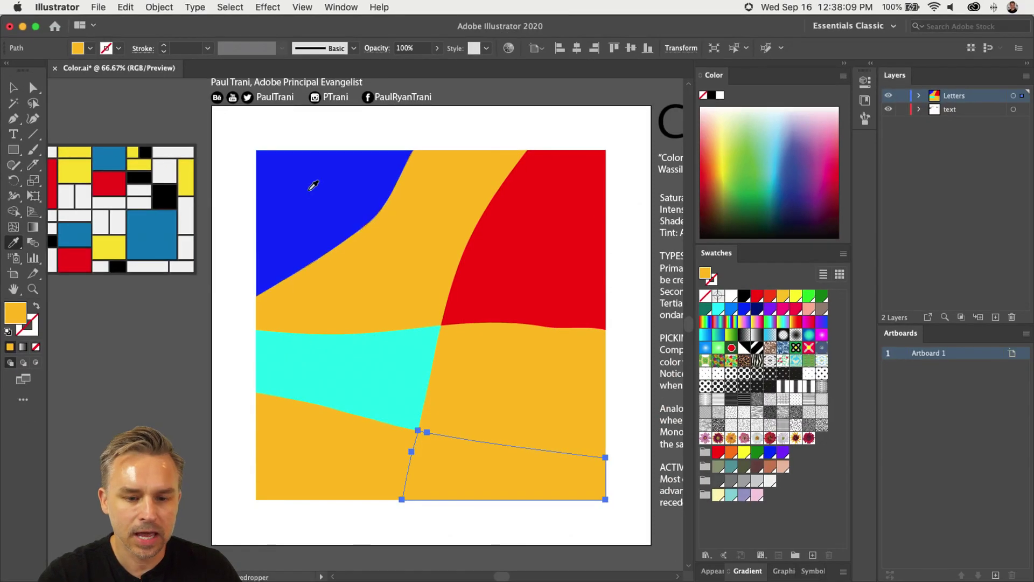
left_click(317, 182)
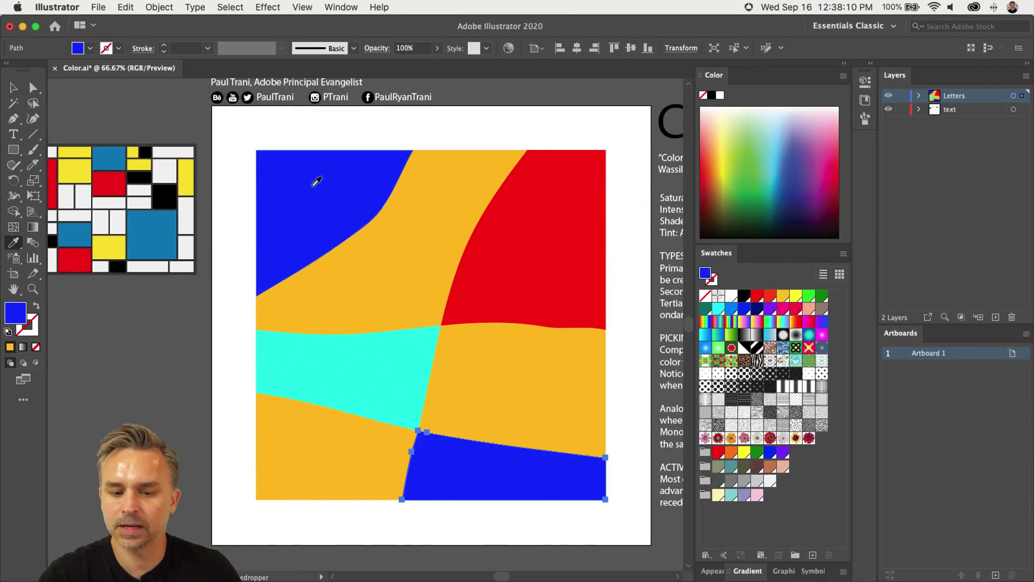
left_click(13, 87)
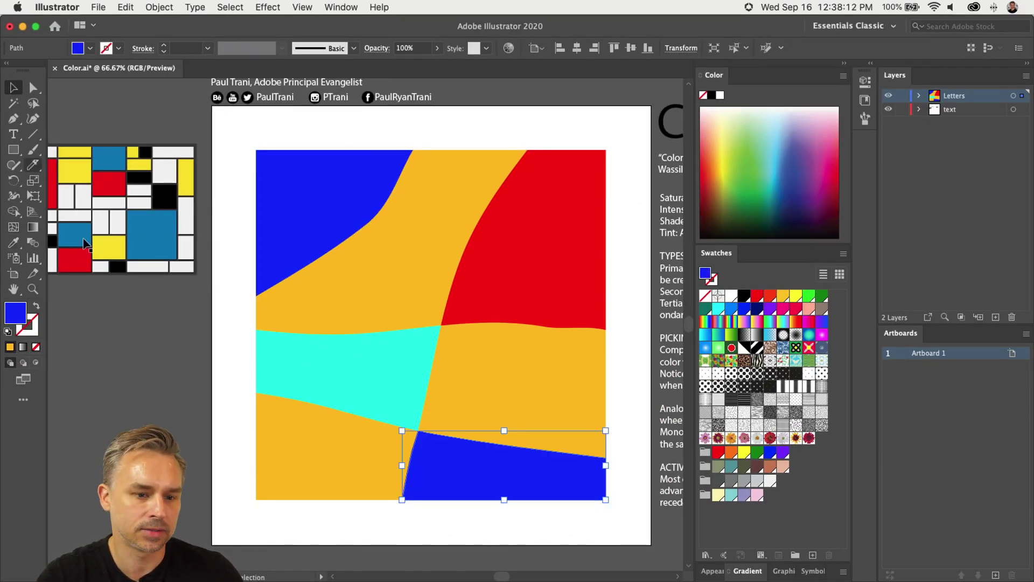
left_click(145, 379)
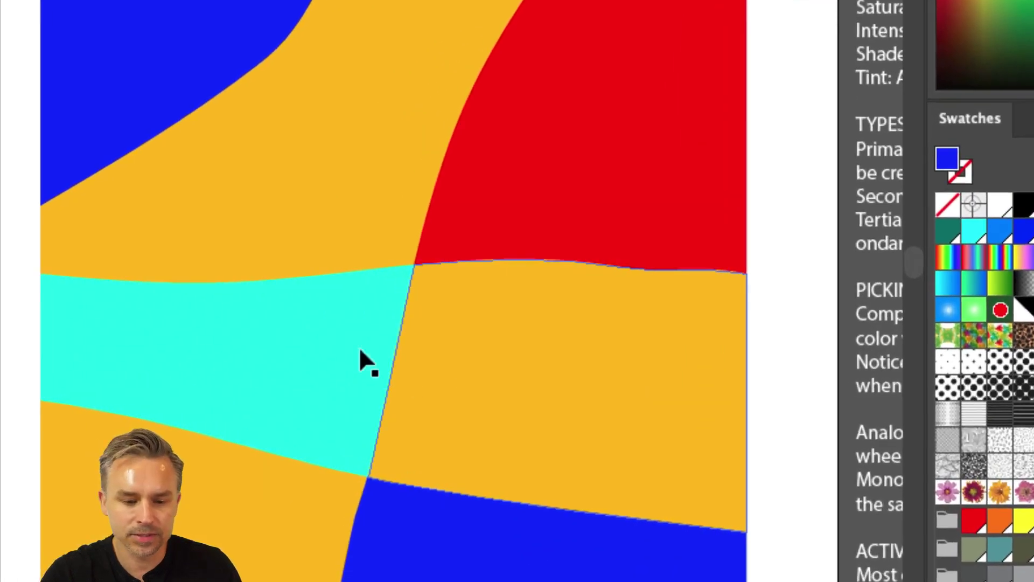
Select the cyan, orange and red pieces in turn to examine how the neighboring colors interact
left_click(350, 349)
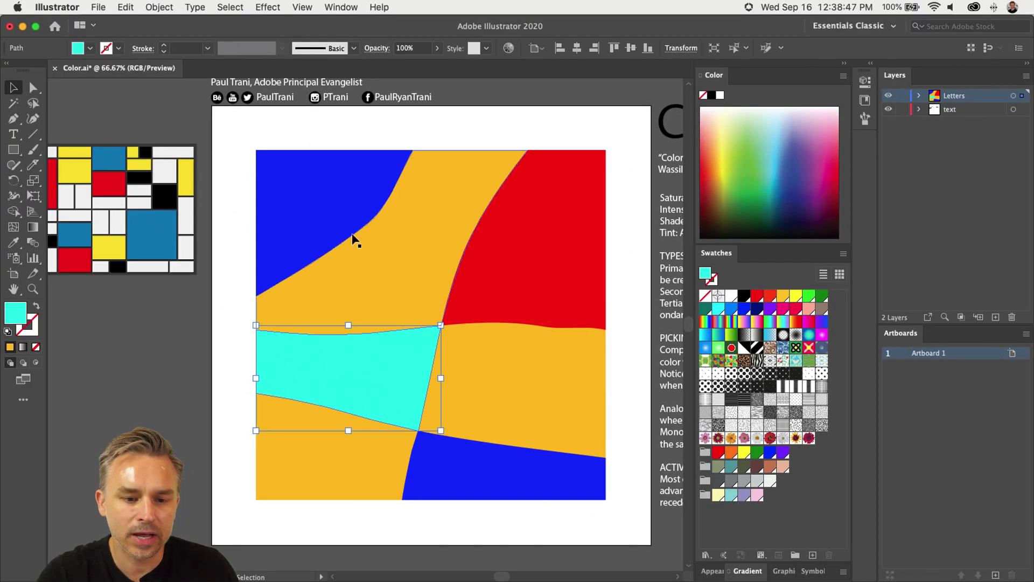
left_click(350, 236)
left_click(393, 300)
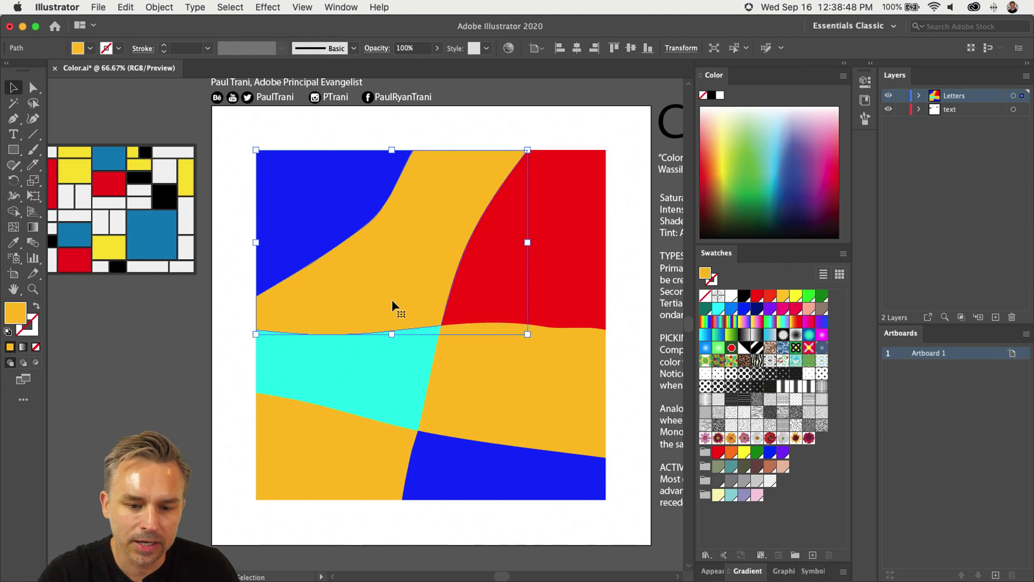
left_click(501, 273)
left_click(500, 407)
left_click(285, 486)
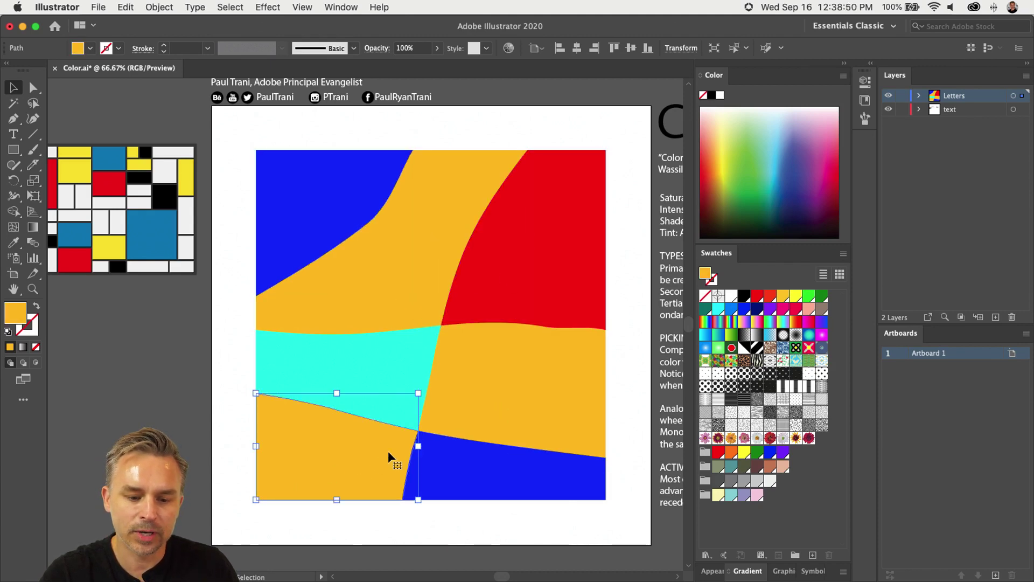
Select the bottom-right blue piece and the cyan piece in turn to compare their colors, and clear the selection
left_click(490, 483)
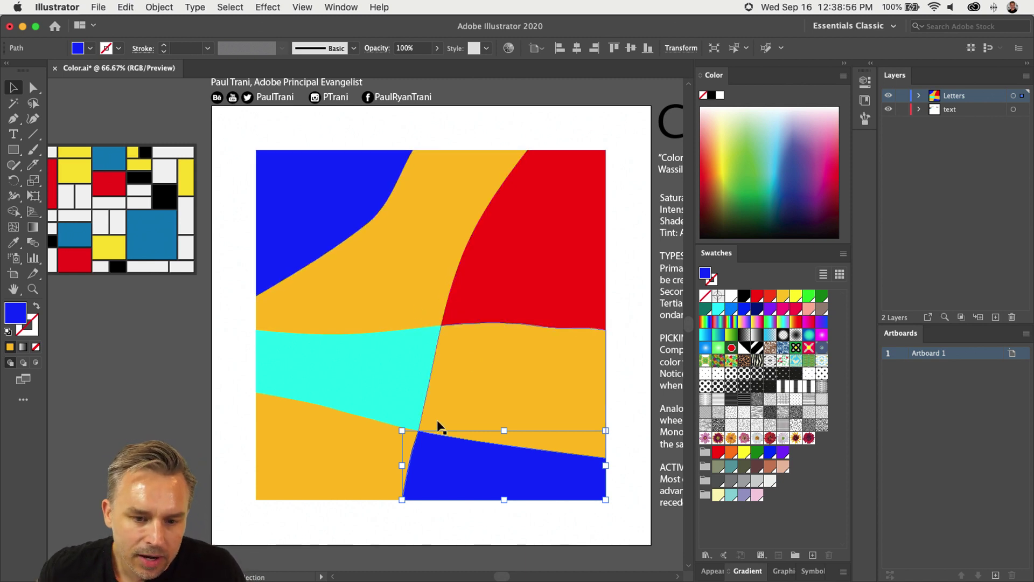
left_click(354, 366)
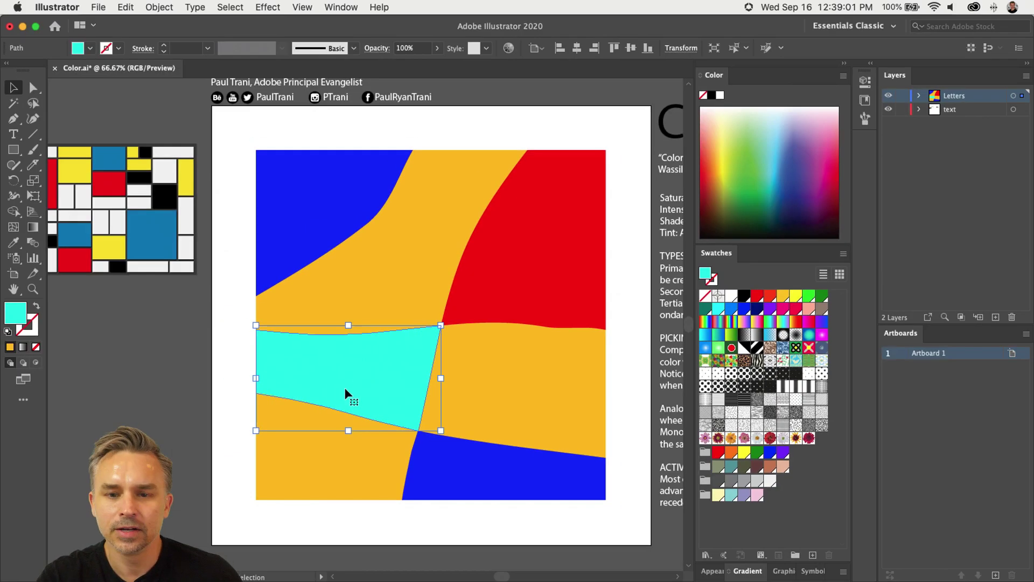
left_click(209, 343)
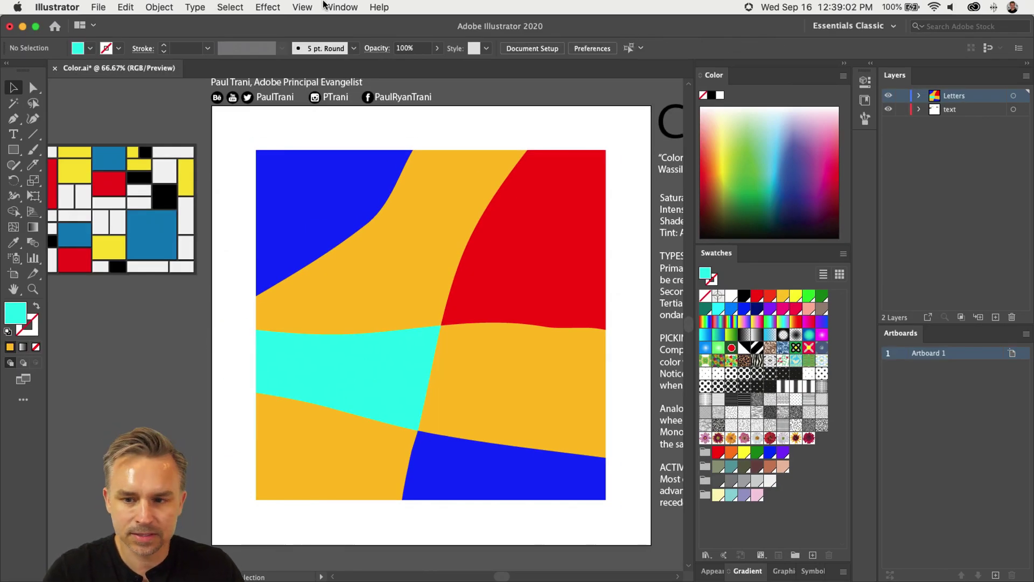
Show the Color Guide enlarged, look at its color group in the Edit Colors dialog, and cancel the dialog
left_click(325, 4)
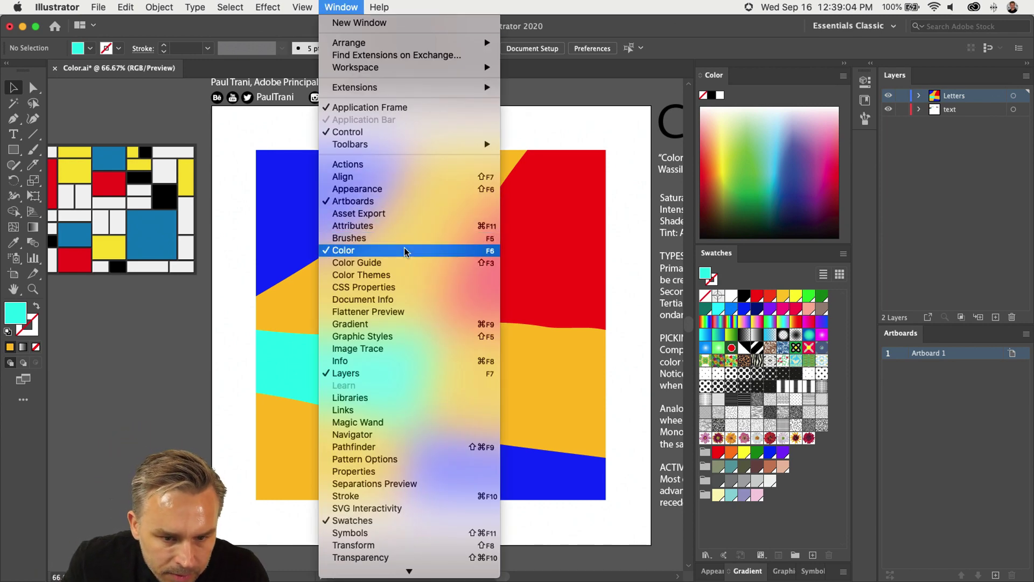
left_click(405, 262)
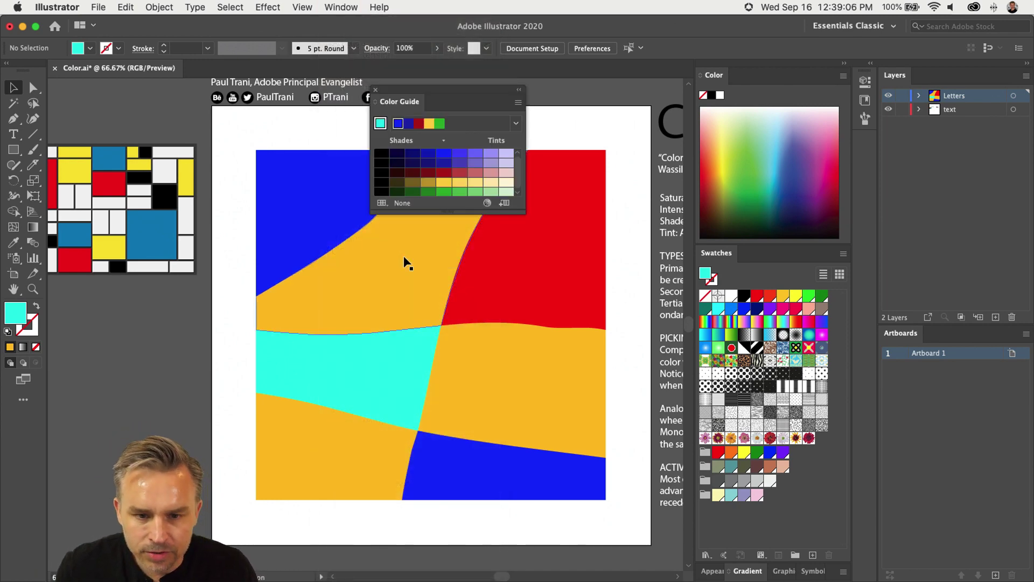
left_click_drag(442, 211, 399, 304)
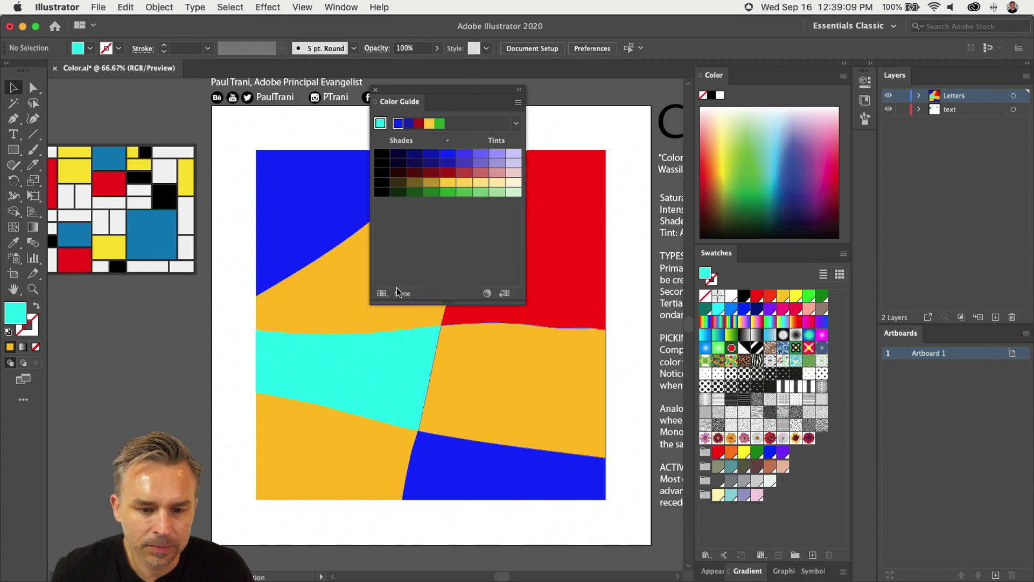
left_click(487, 294)
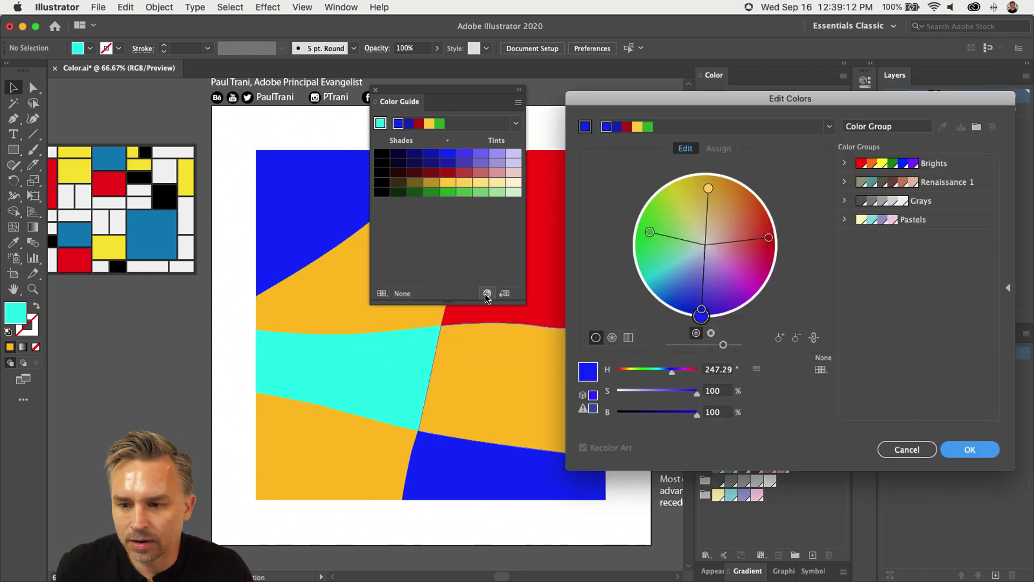
left_click(906, 449)
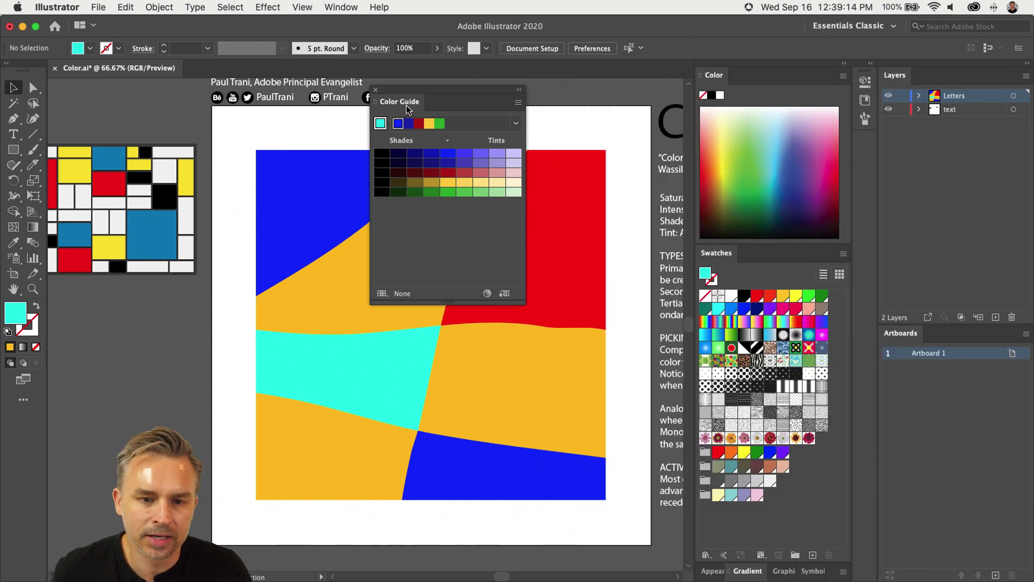
left_click_drag(454, 100, 522, 114)
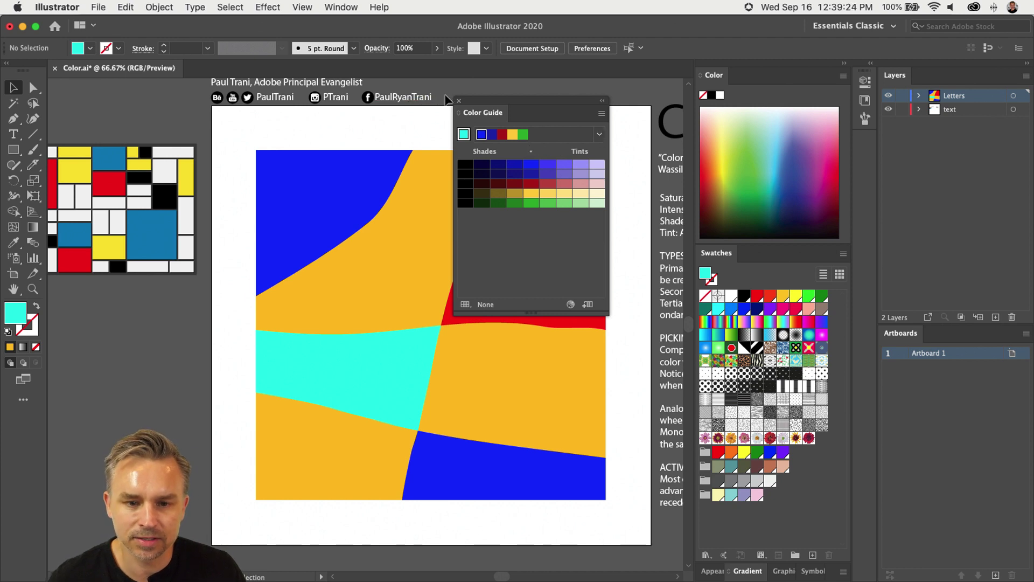
Select all pieces of the square and replace the Color Guide with a shortened Adobe Color Themes panel beside the artwork
left_click_drag(318, 142, 494, 485)
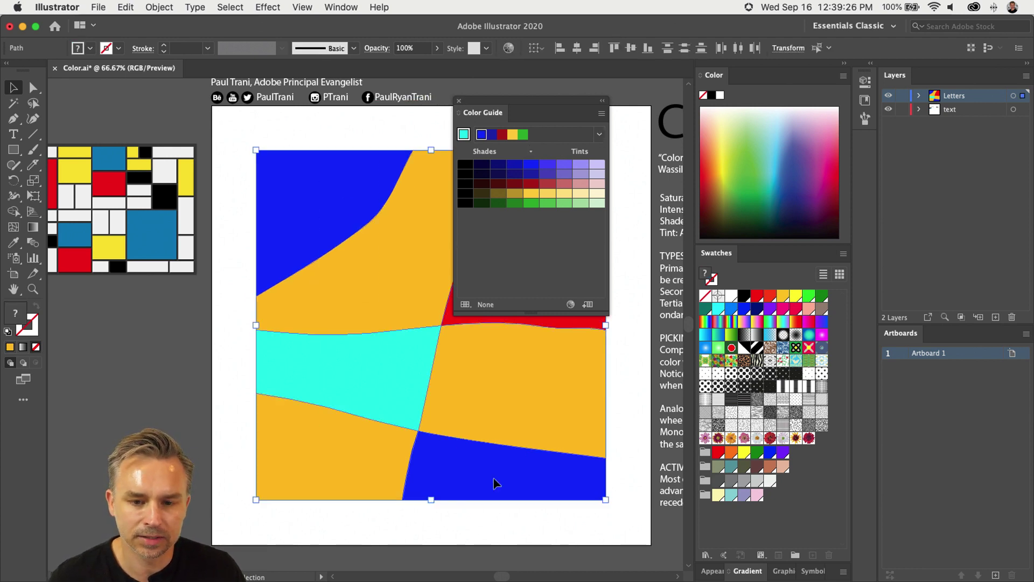
left_click(459, 100)
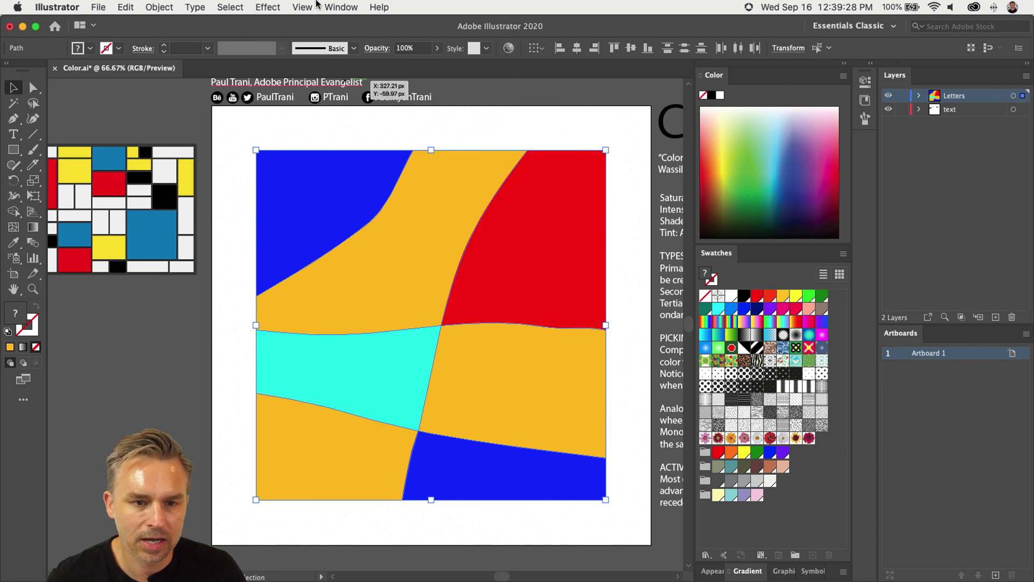
left_click(340, 7)
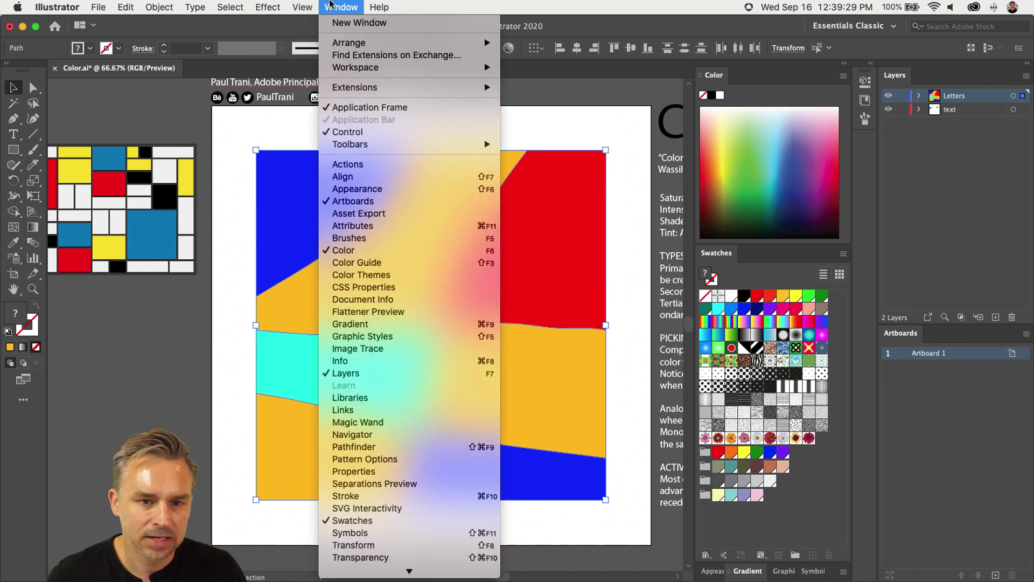
left_click(365, 276)
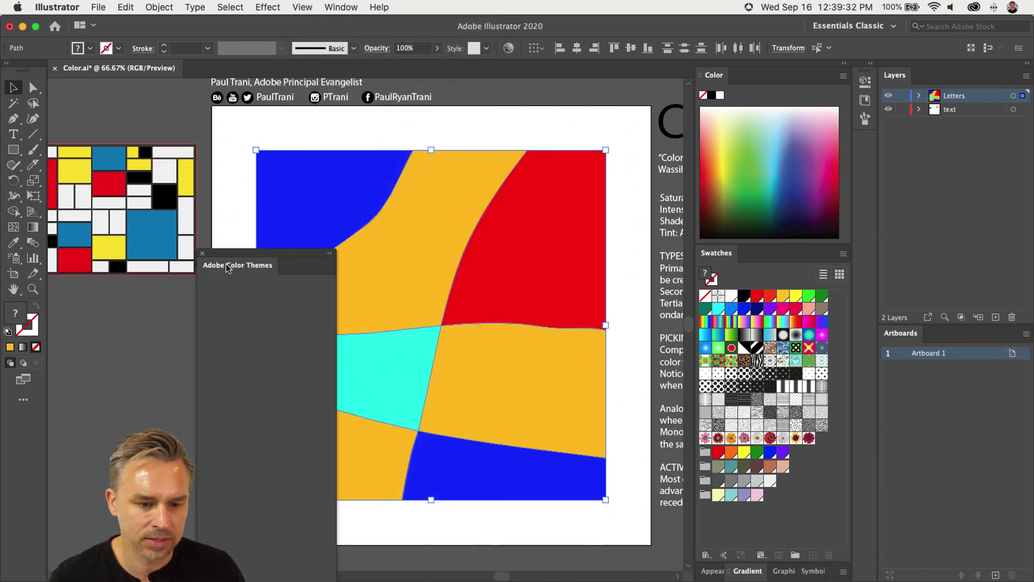
left_click_drag(381, 269, 587, 125)
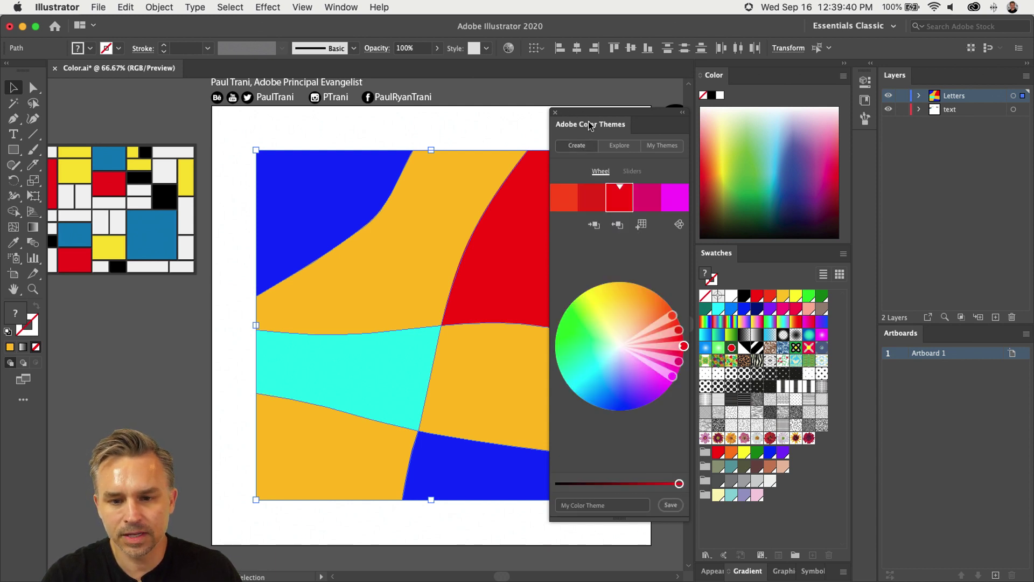
left_click_drag(590, 125, 522, 114)
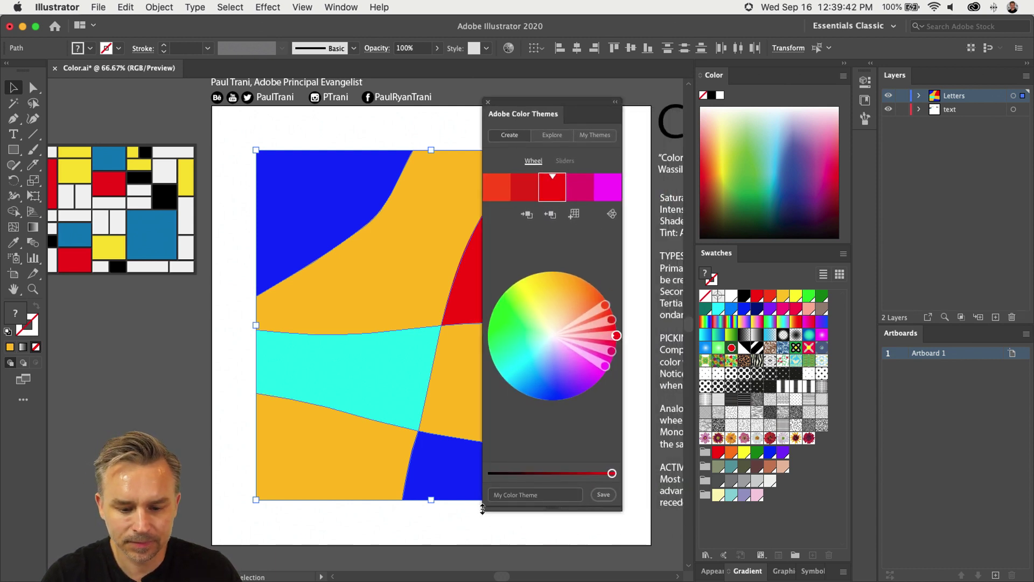
left_click_drag(483, 510, 479, 445)
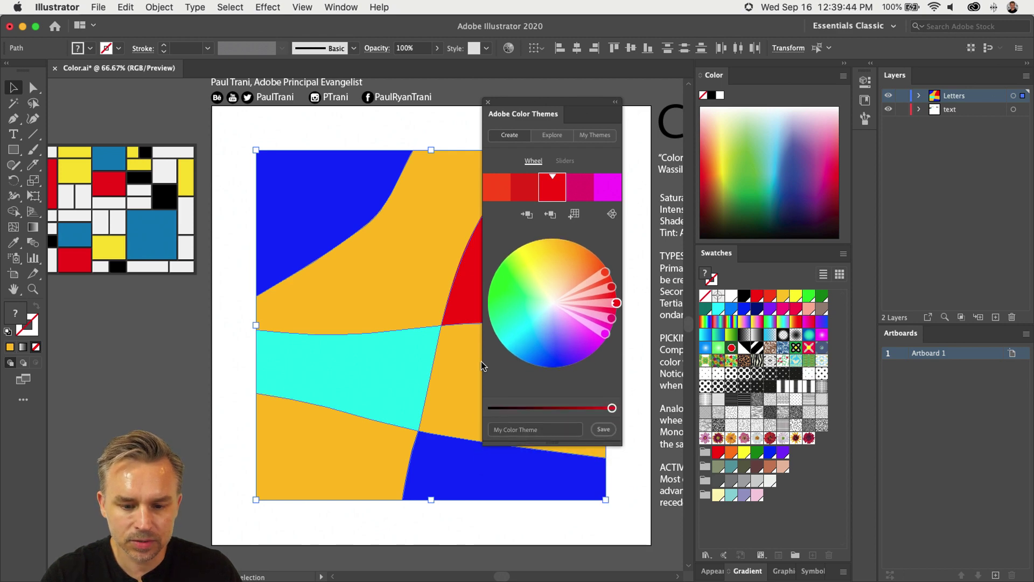
Switch to Chrome to view the Adobe Color wheel page and its harmony rules, and return to Illustrator
mouse_move(427, 579)
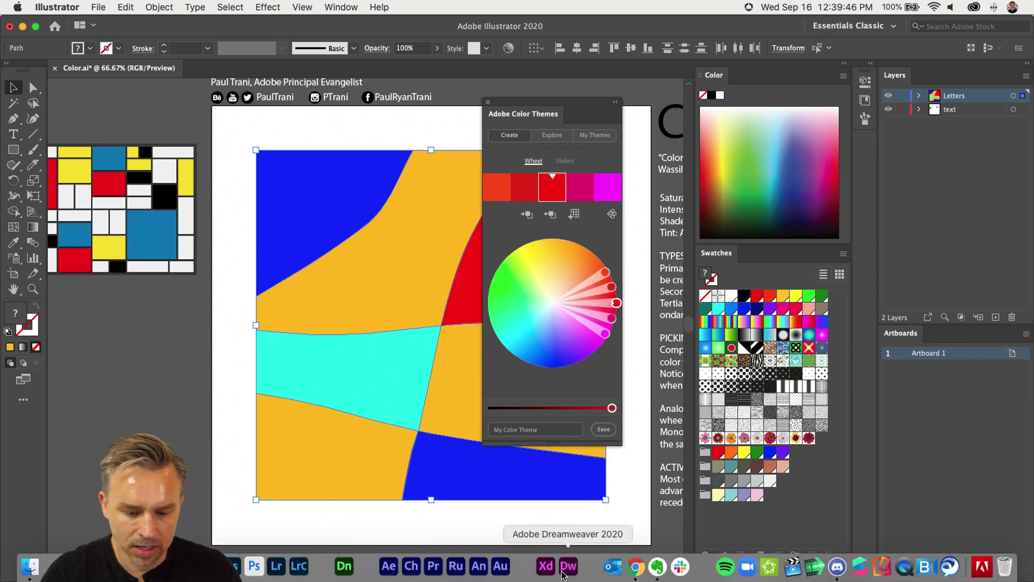
left_click(635, 566)
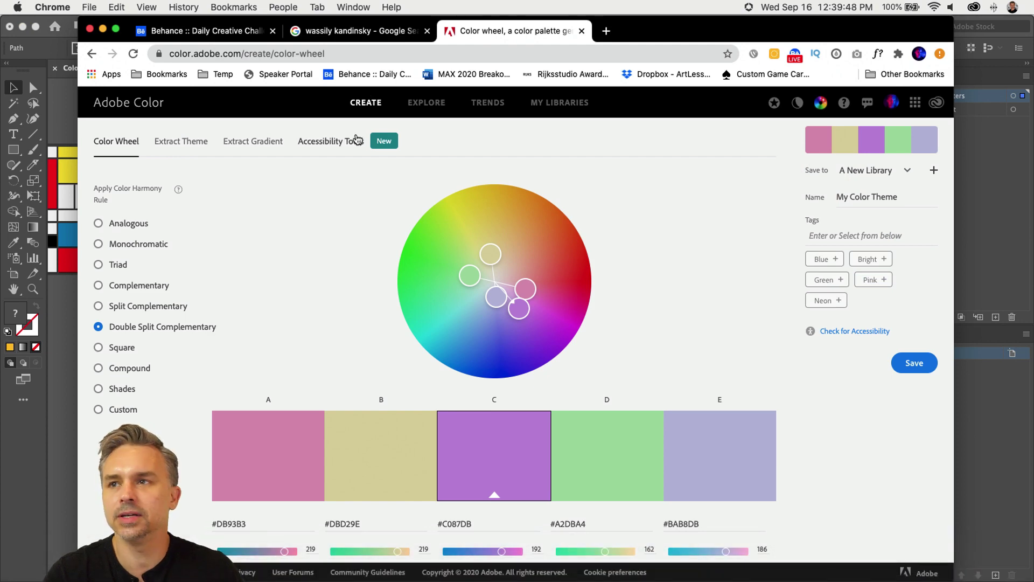
left_click(16, 458)
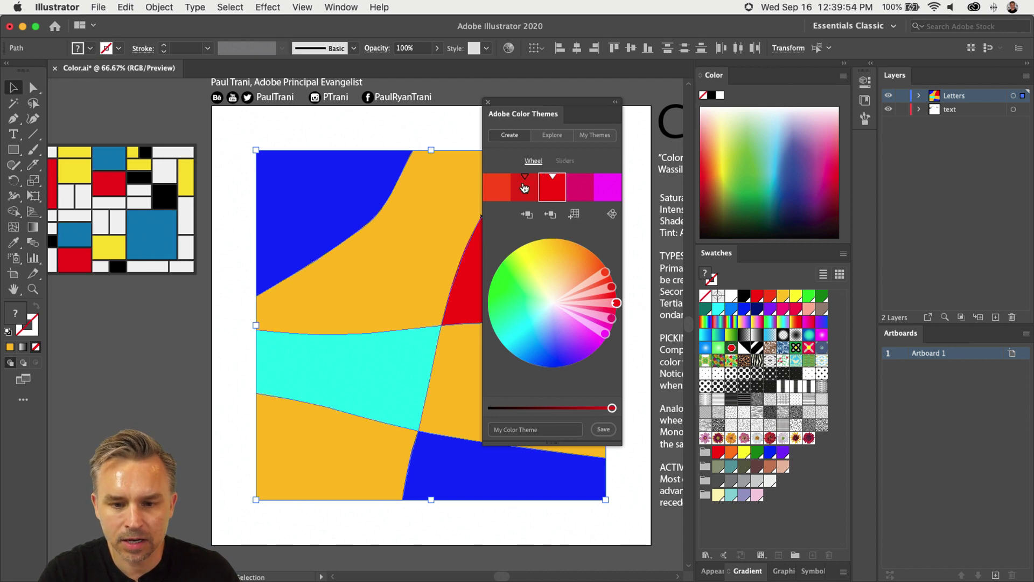
Try a green base color on the theme wheel, view the Explore themes, close Adobe Color Themes and deselect the artwork
left_click(562, 162)
left_click(539, 161)
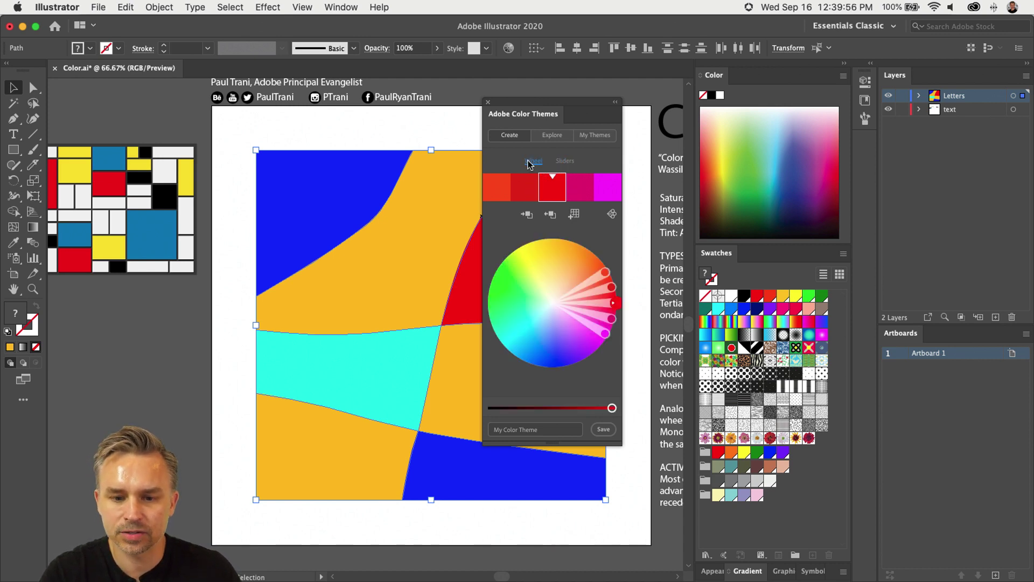
left_click_drag(614, 303, 488, 303)
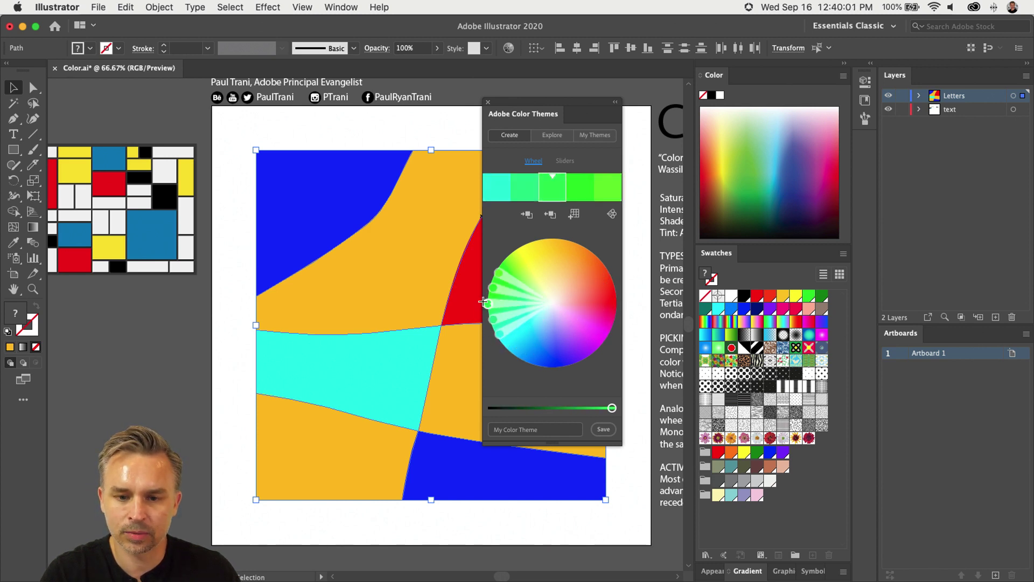
left_click(553, 135)
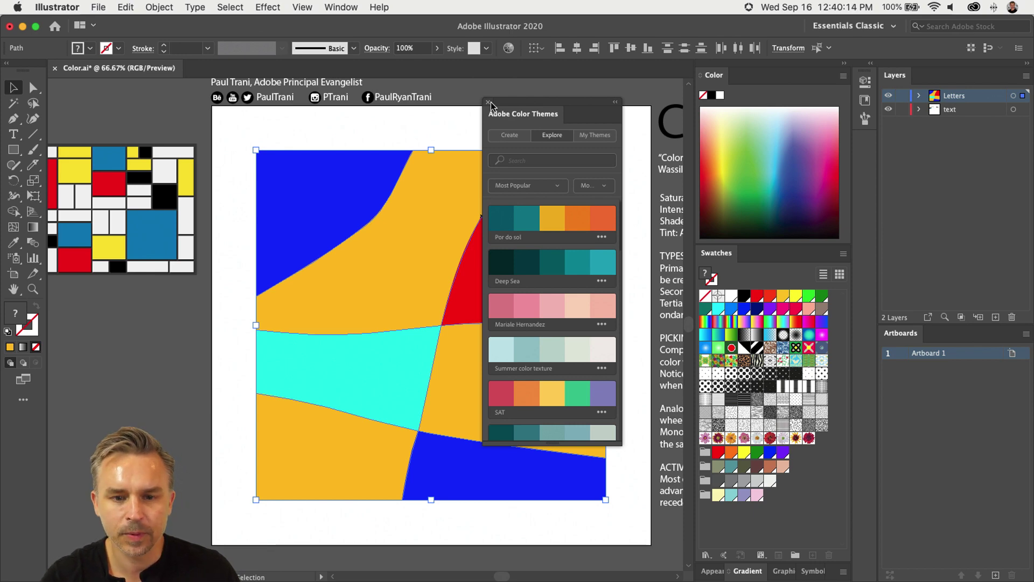
left_click(488, 102)
left_click(624, 337)
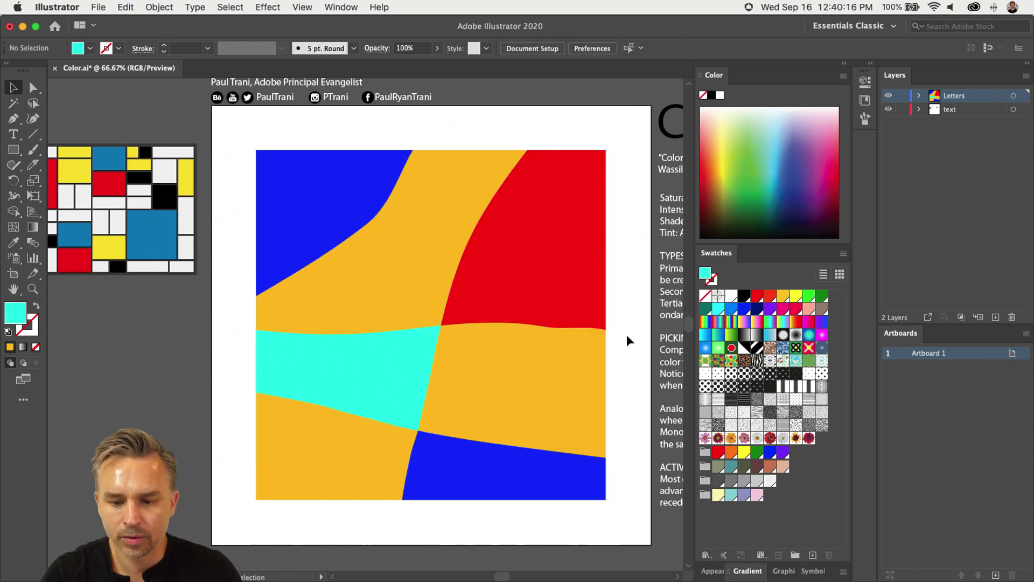
Recolor the middle-left cyan piece with the upper-right piece's red by sampling it with the Eyedropper, and deselect it
left_click_drag(626, 339, 496, 312)
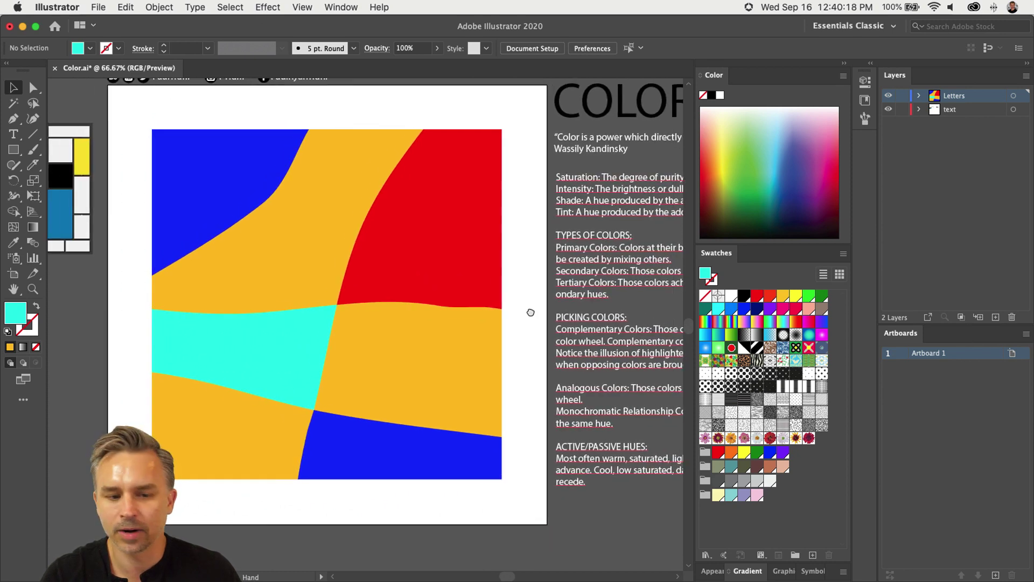
left_click(280, 332)
left_click_drag(284, 330, 337, 328)
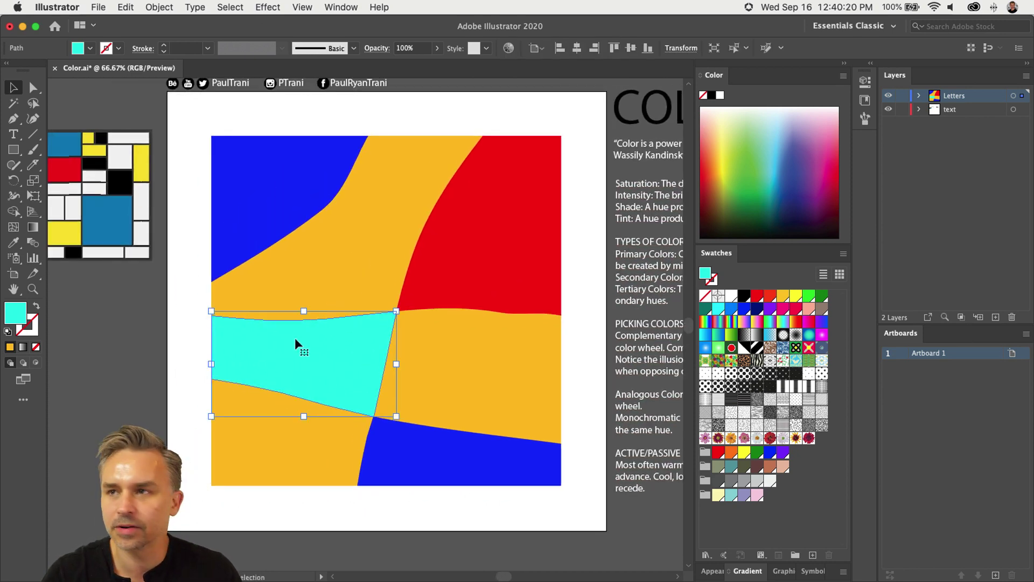
key("i")
left_click(469, 238)
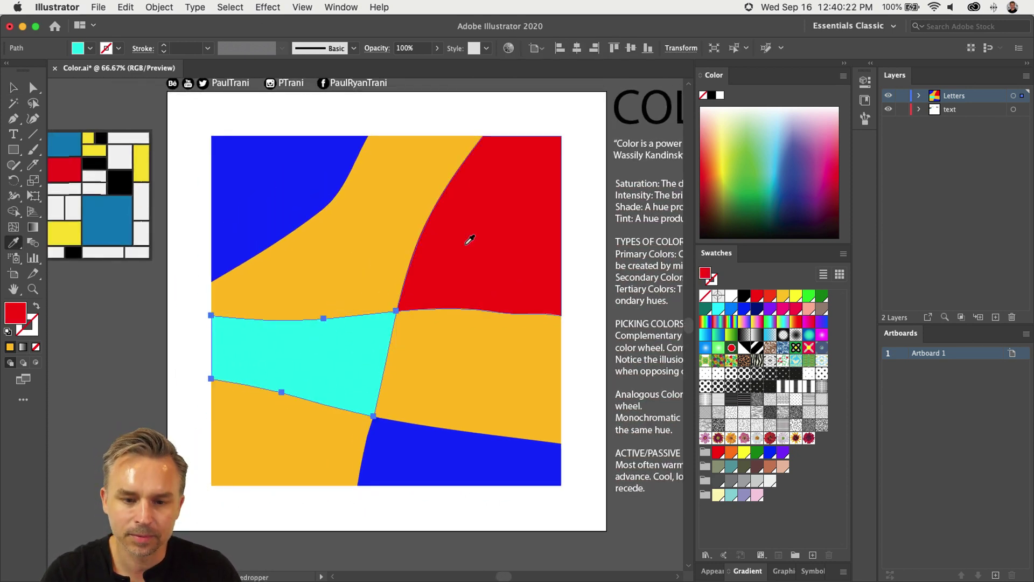
key("v")
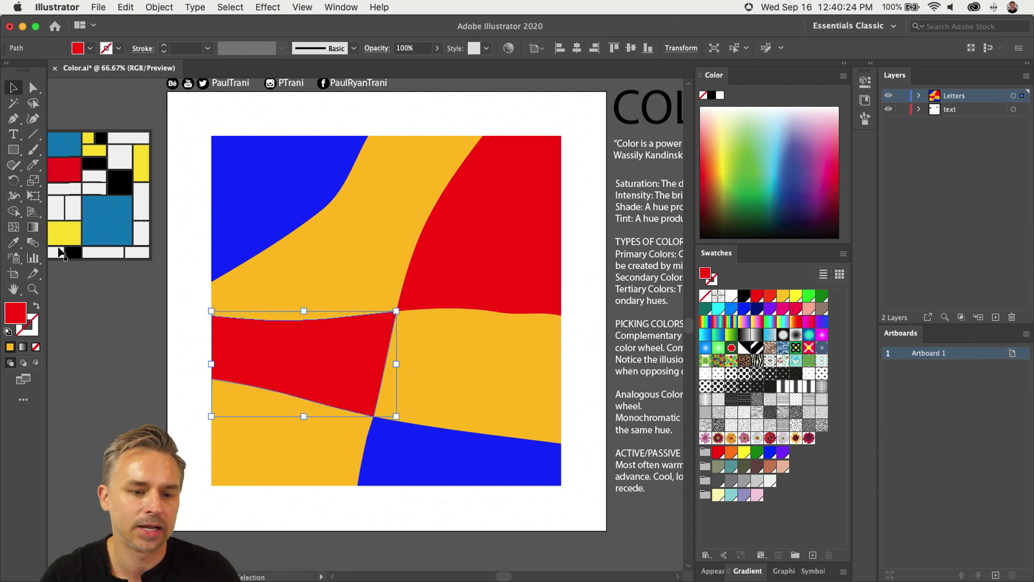
left_click(82, 312)
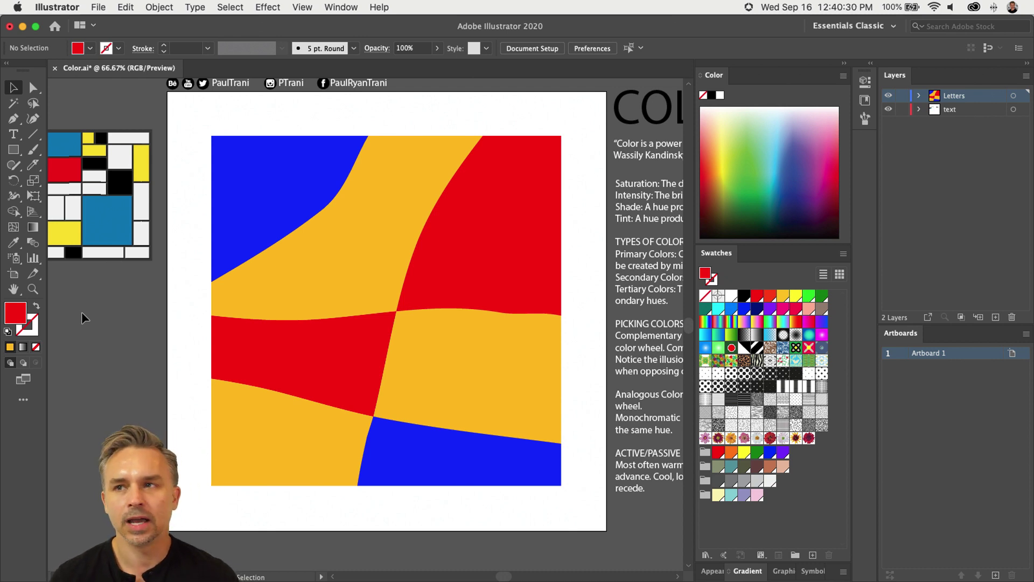
Scale the whole square of pieces down proportionally to about a third of its size in the artboard's upper-left corner
left_click_drag(202, 127, 588, 523)
left_click_drag(561, 486, 342, 300)
left_click(323, 374)
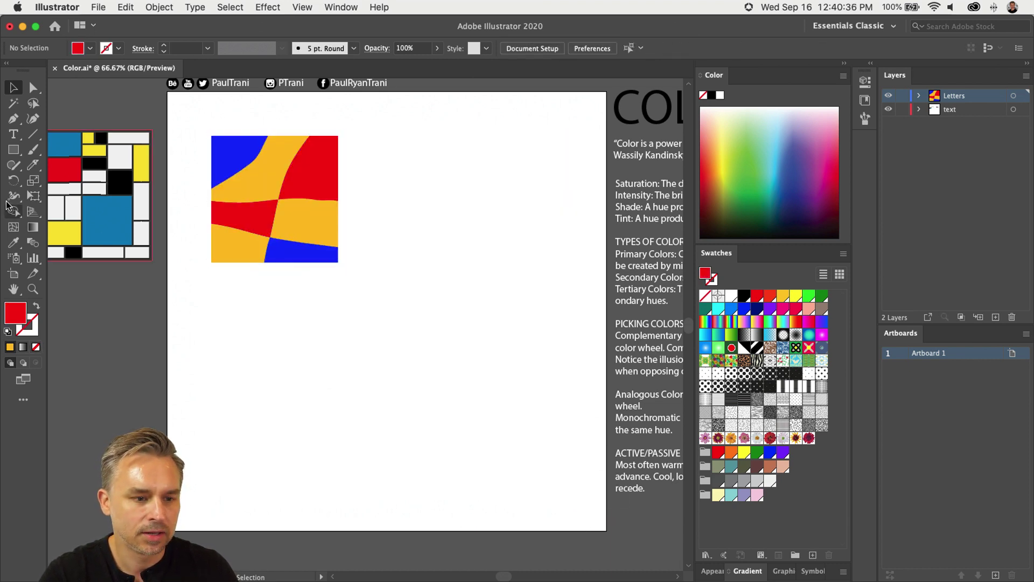
left_click(14, 149)
left_click_drag(356, 137, 484, 218)
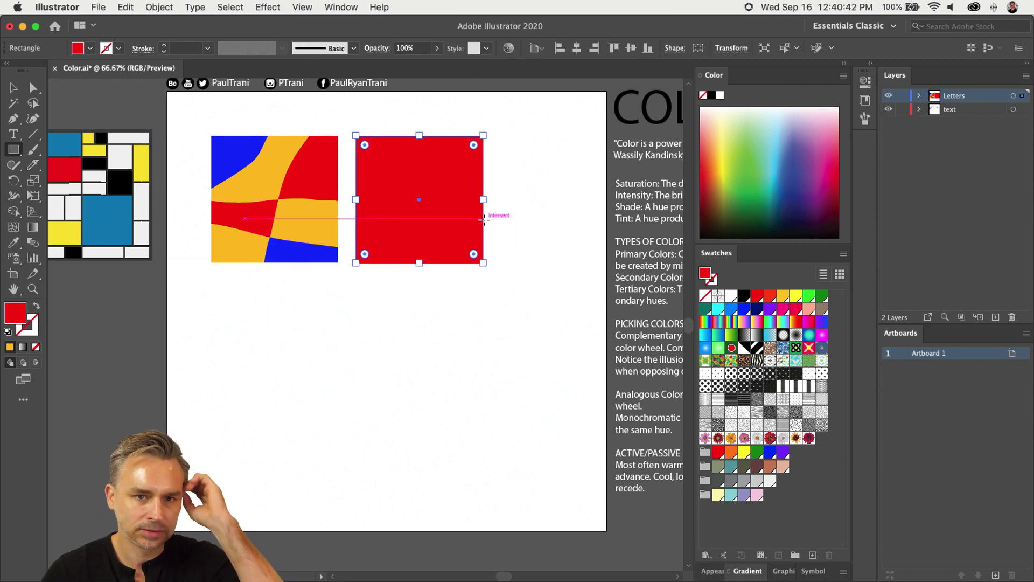
left_click(13, 87)
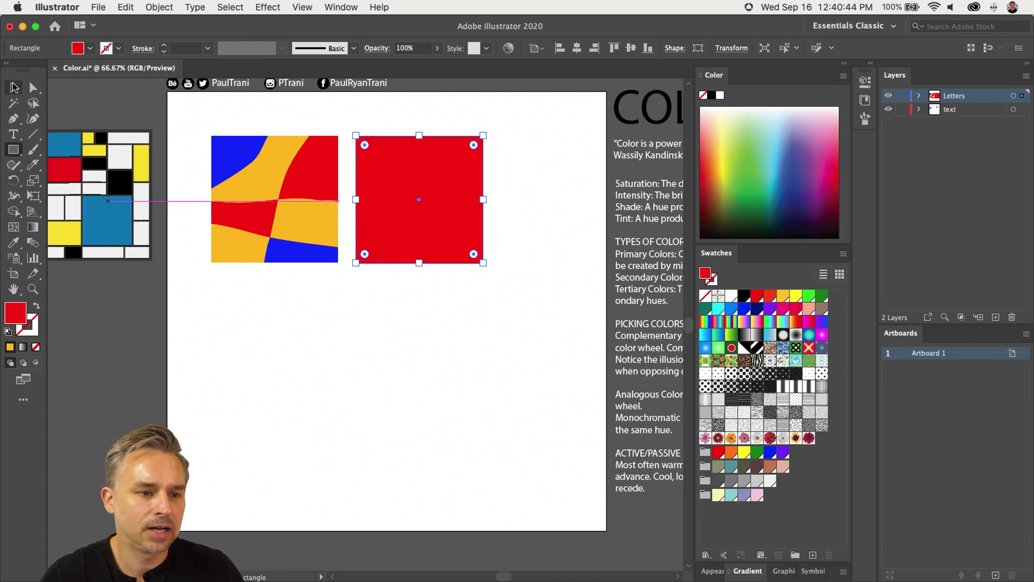
left_click_drag(438, 401, 477, 451)
mouse_move(441, 371)
left_mouse_down()
mouse_move(347, 281)
mouse_move(434, 365)
left_mouse_up()
key("cmd+z")
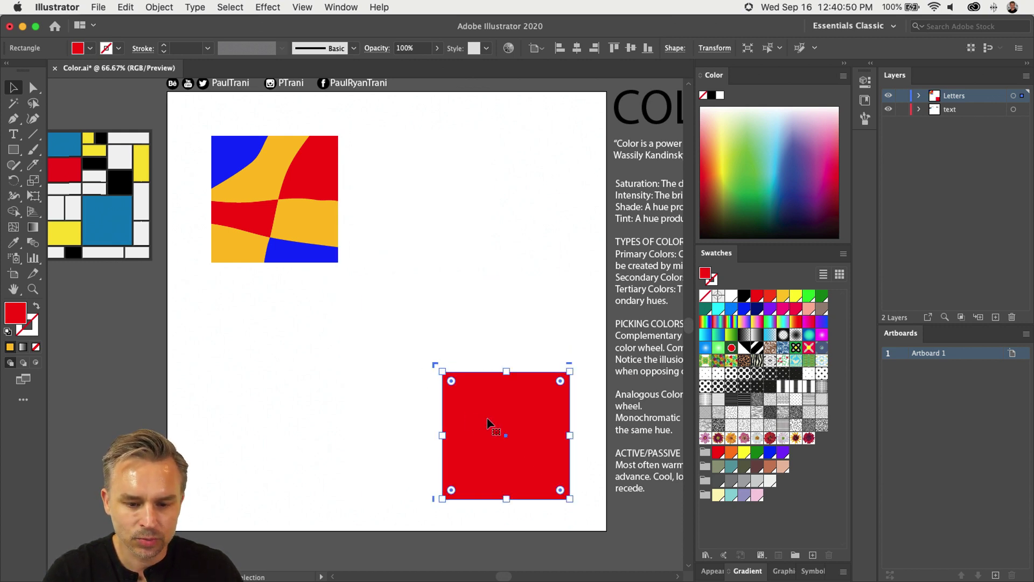
left_click_drag(488, 418, 218, 373)
key("Delete")
Duplicate all pieces of the small multicolored square, placing the copy beside the original with a gap between them
left_click_drag(198, 121, 388, 288)
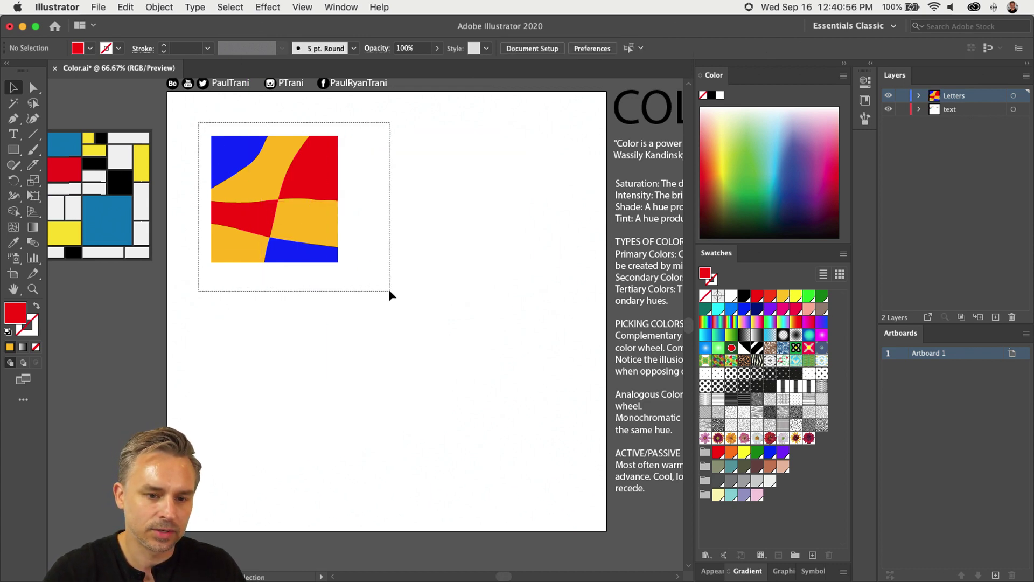
left_click_drag(245, 183, 438, 192)
key("super+equal")
key("super+equal")
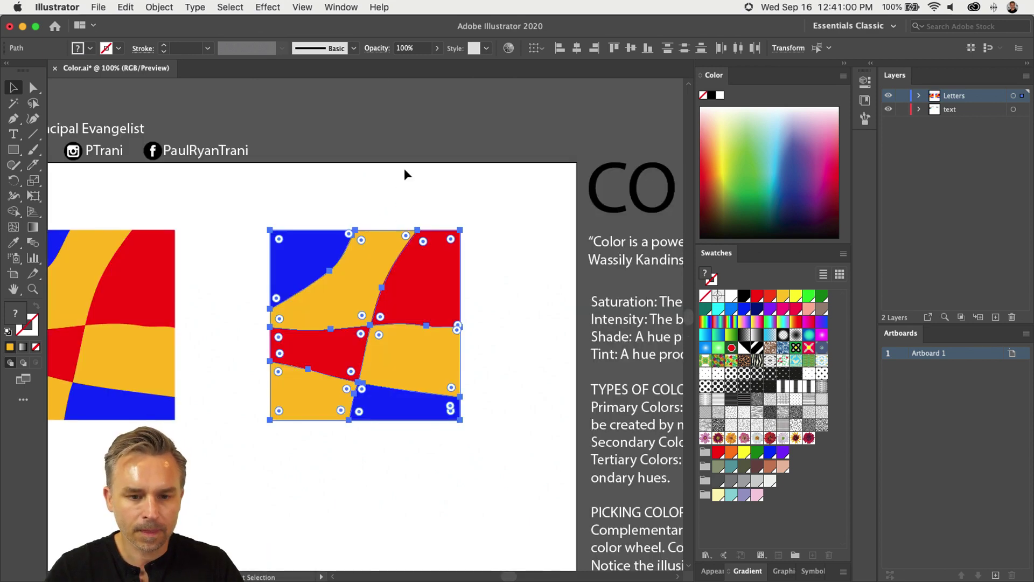
left_click_drag(223, 138, 422, 123)
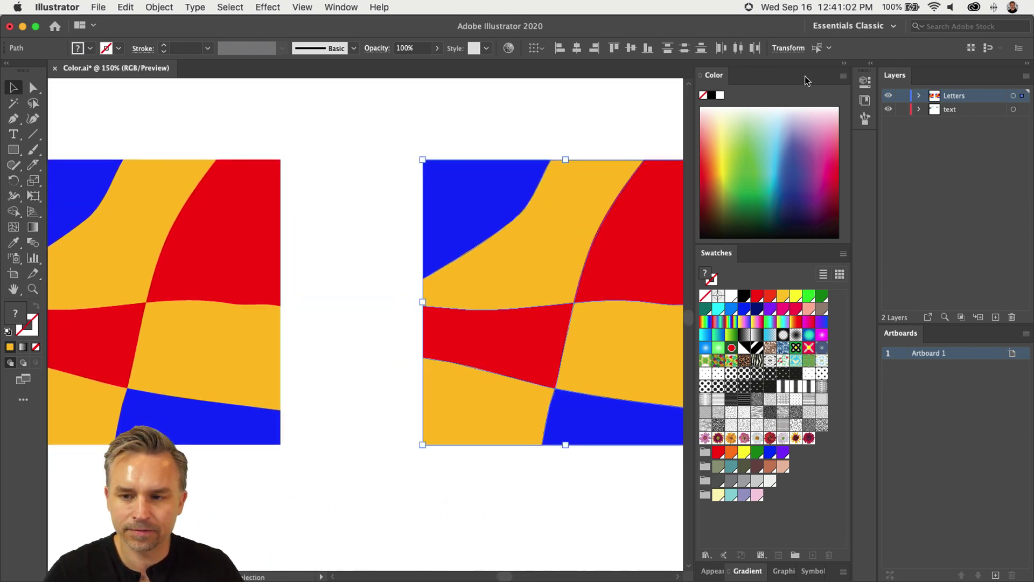
Move the copied square closer to the original, narrowing the gap, and collapse the Layers and Artboards panels
left_click_drag(540, 230, 454, 232)
left_click_drag(213, 129, 270, 114)
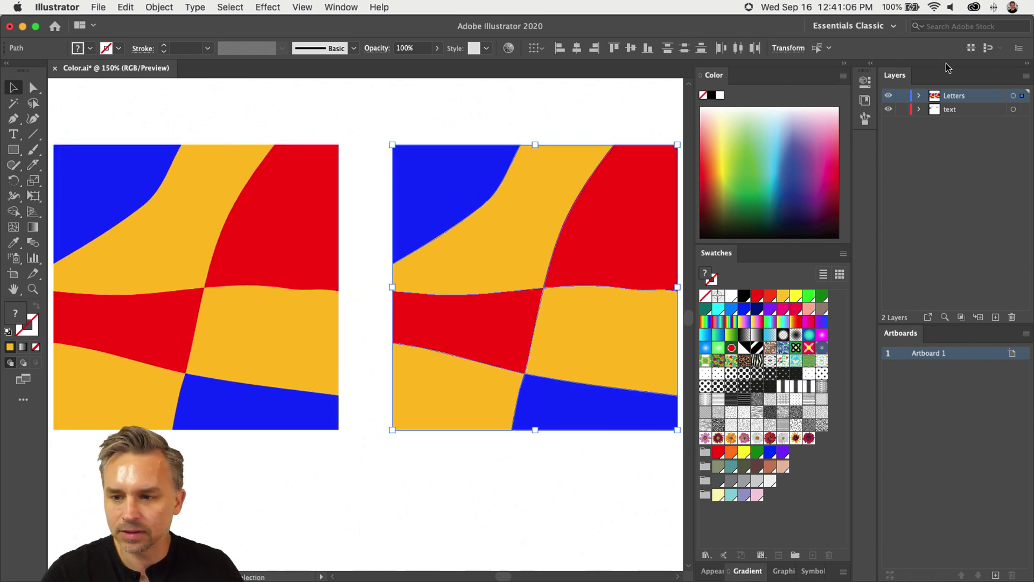
left_click(1026, 64)
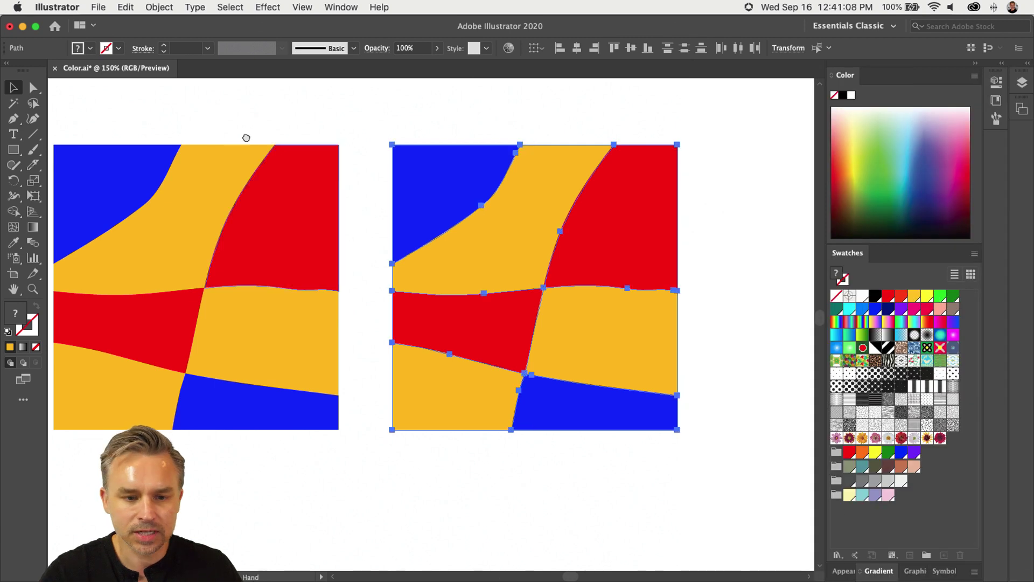
left_click_drag(246, 137, 323, 140)
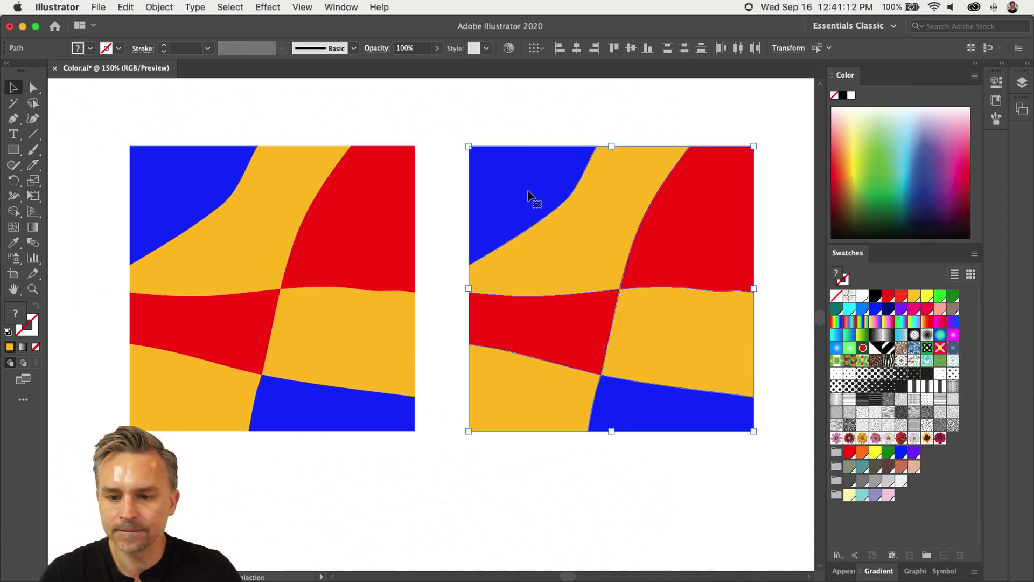
In the copied square, recolor the upper-right piece medium green and the curved upper band pale green
left_click(711, 186)
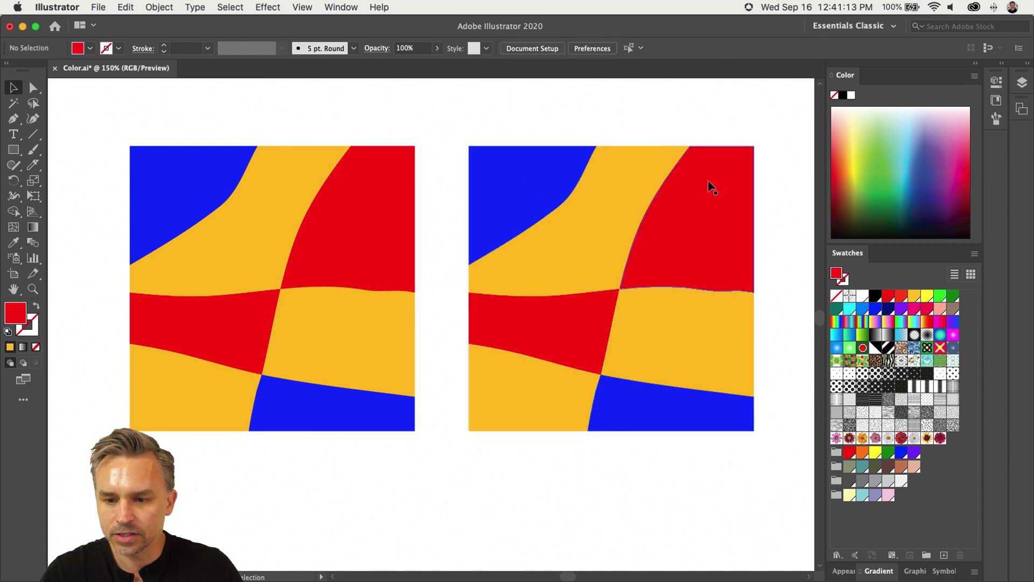
left_click(871, 172)
left_click(591, 233)
left_click(879, 176)
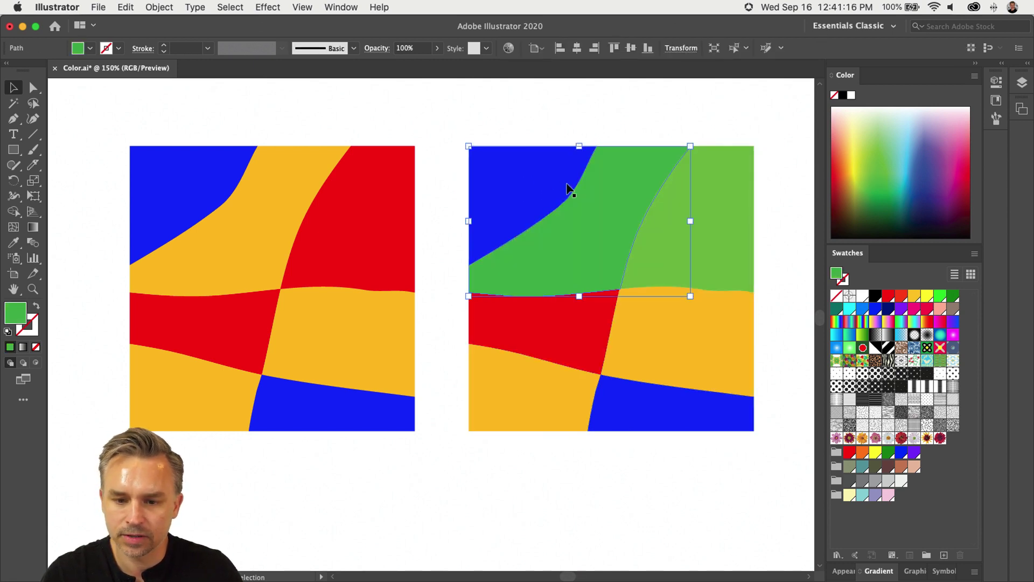
left_click(902, 140)
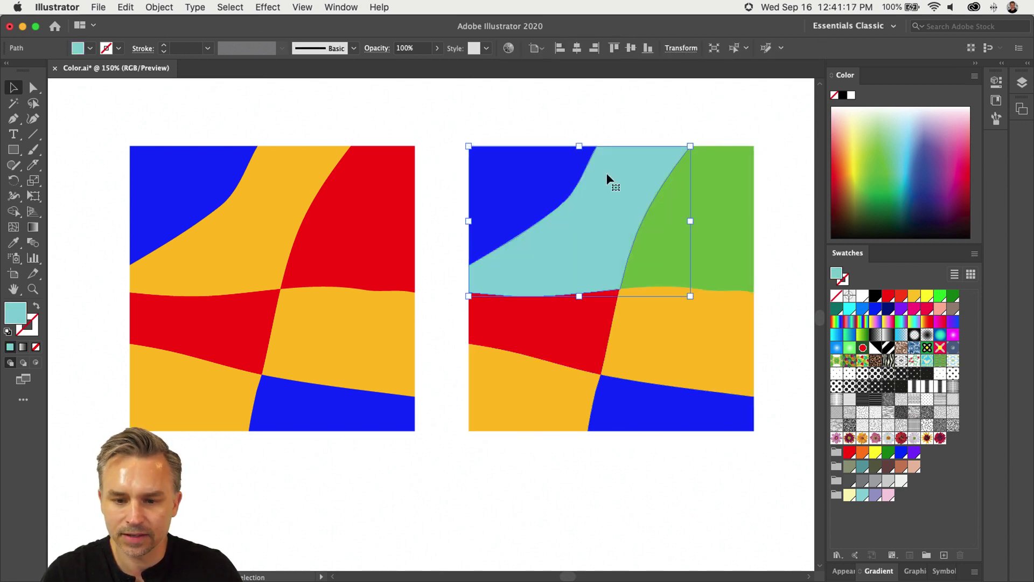
left_click(878, 178)
left_click(891, 121)
Recolor the copy's upper-left blue piece medium green and its middle-left red piece very dark green
left_click(525, 187)
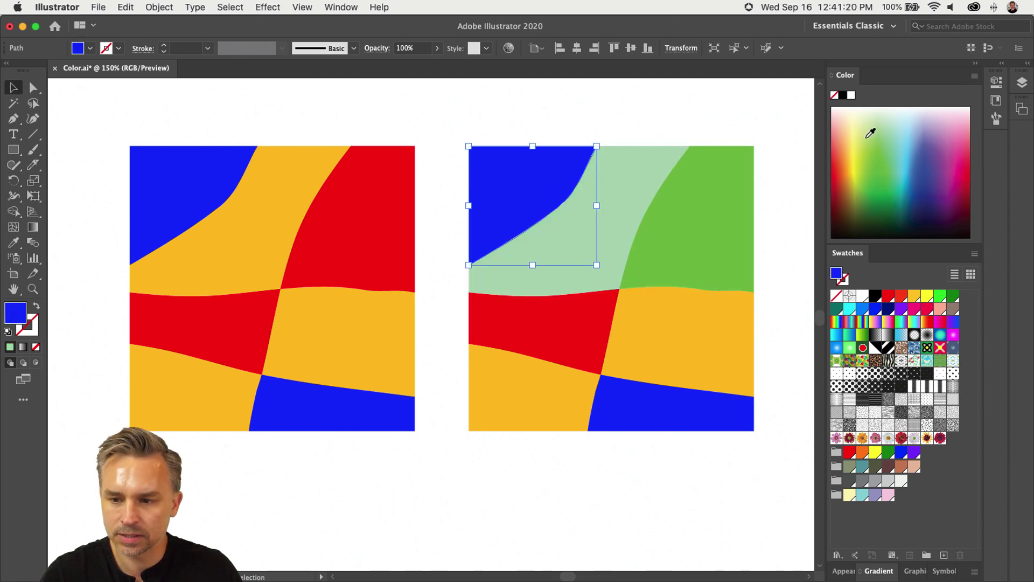
left_click(888, 203)
left_click(879, 172)
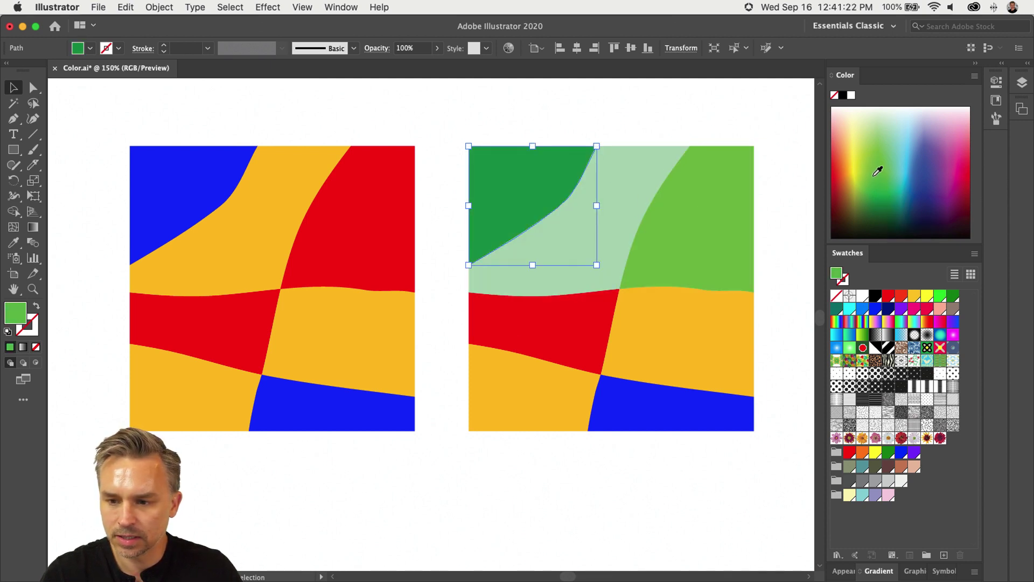
left_click(551, 316)
left_click(874, 155)
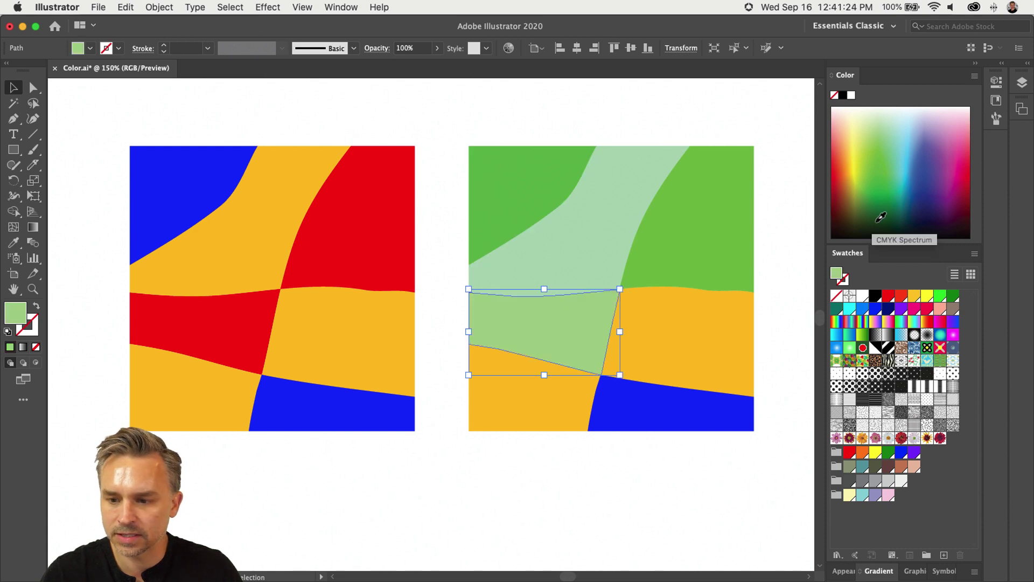
left_click(880, 218)
Recolor the copy's middle-right piece bright green, lower-left piece yellow-green and lower-right piece dark green, and deselect the artwork
left_click(668, 342)
left_click(884, 186)
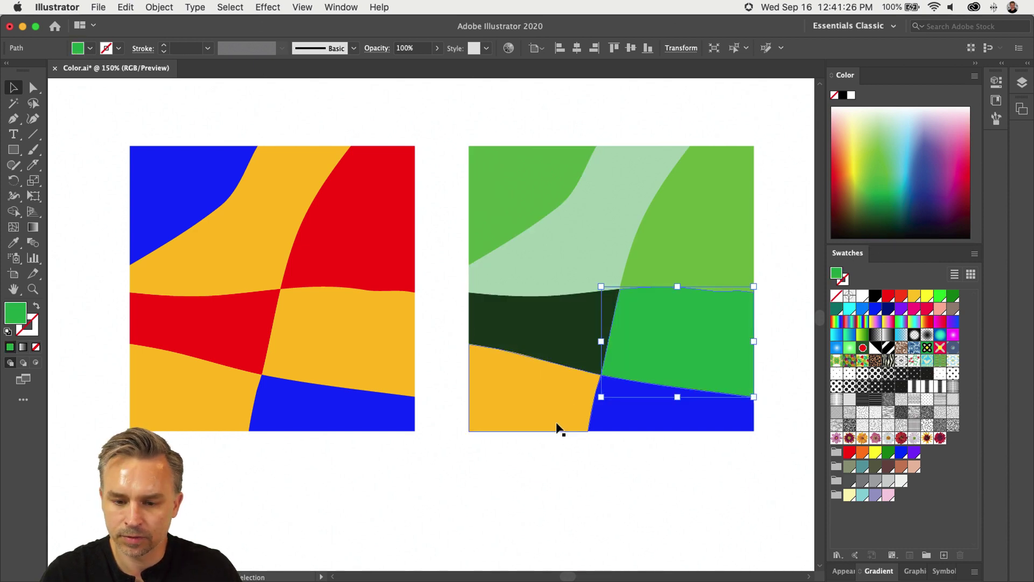
left_click(511, 410)
left_click(879, 158)
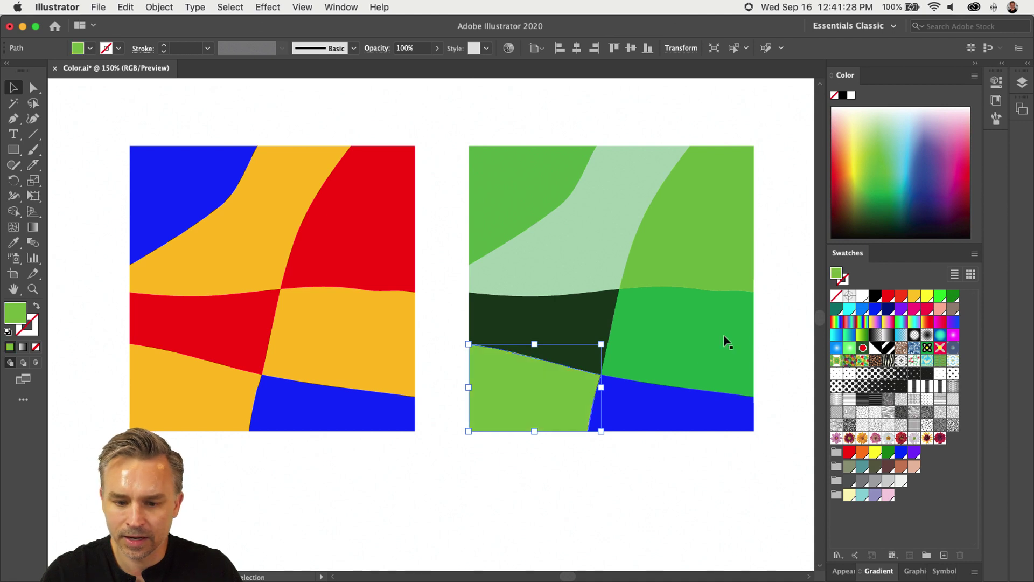
left_click(667, 411)
left_click(873, 215)
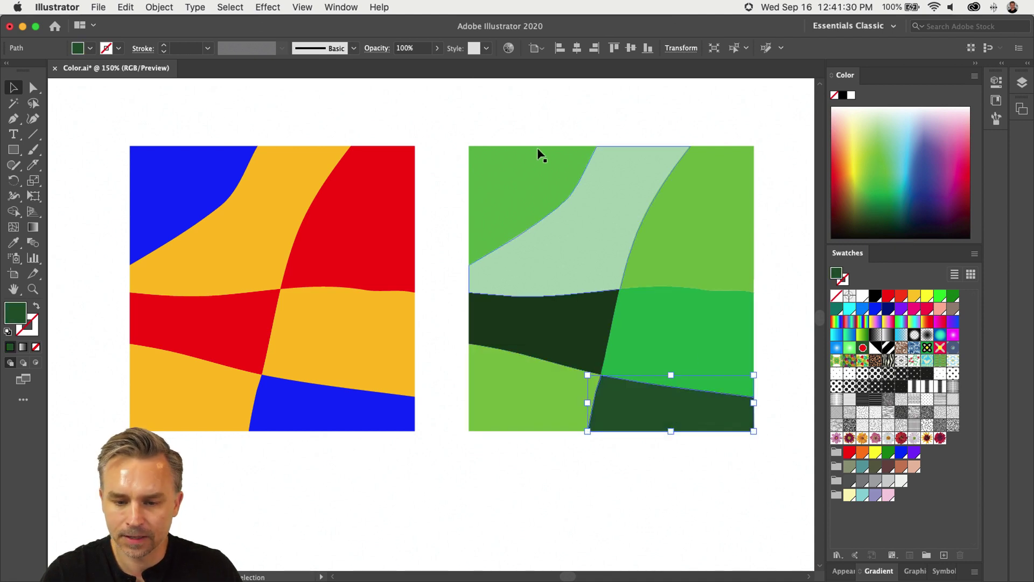
left_click(438, 143)
Shift the whole green square toward the original multicolored square, leaving only a narrow gap between them
left_click_drag(369, 129, 417, 91)
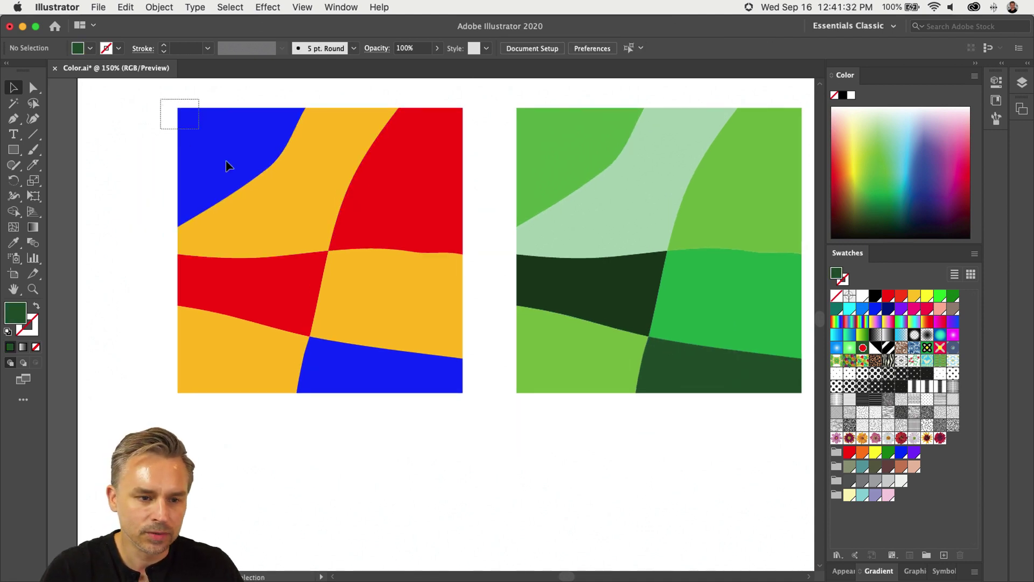
left_click_drag(161, 99, 464, 420)
left_click_drag(500, 93, 808, 402)
left_click_drag(735, 293, 692, 295)
Duplicate the original multicolored square directly below itself and again beneath the green square, forming a two-by-two grid
left_click_drag(166, 101, 468, 420)
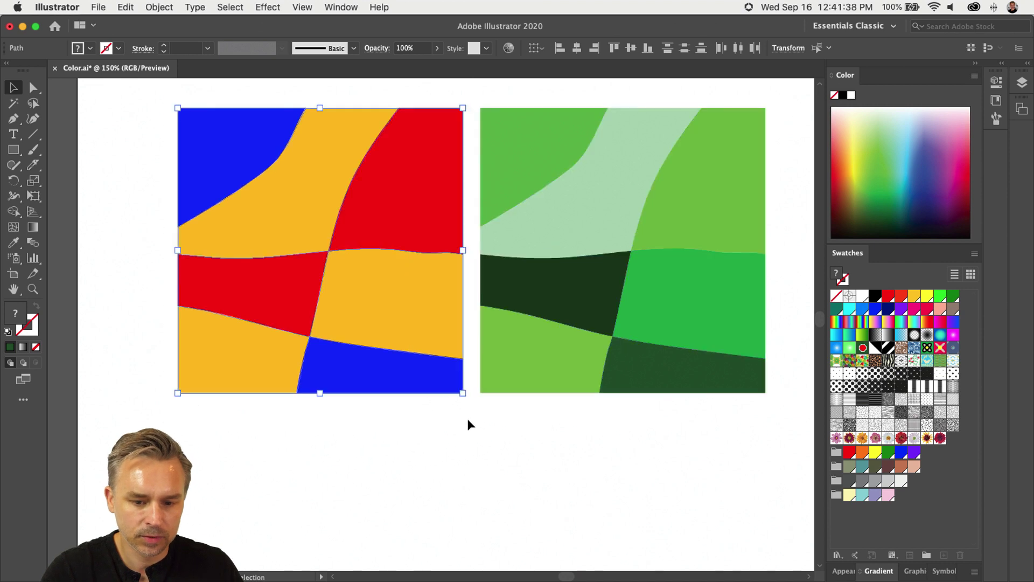
left_click_drag(329, 189, 315, 489)
left_click_drag(252, 474, 555, 476)
left_click(478, 405)
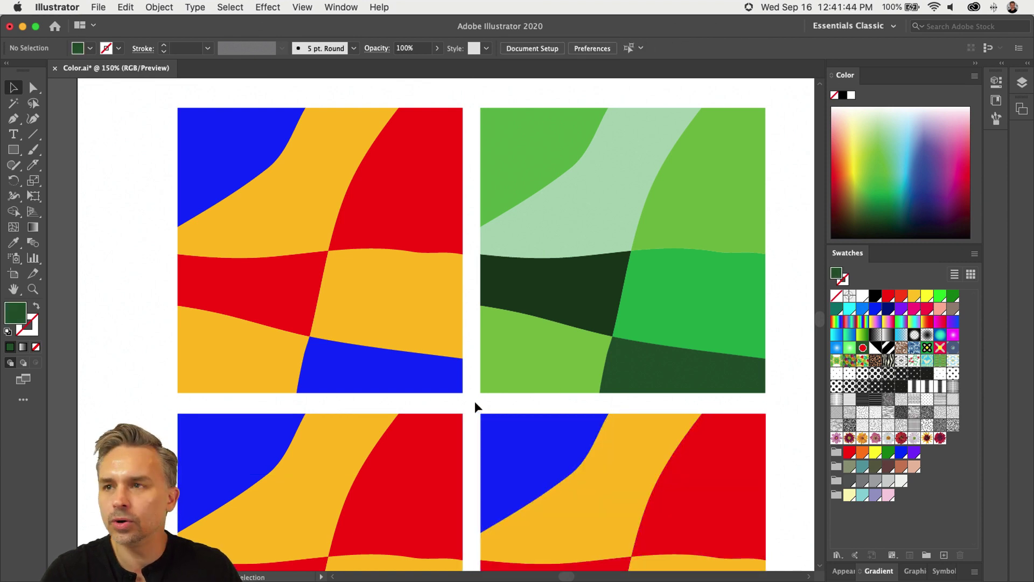
Open Recolor Artwork for all pieces of the lower-right square and move the dialog clear of that square
left_click_drag(477, 405, 476, 227)
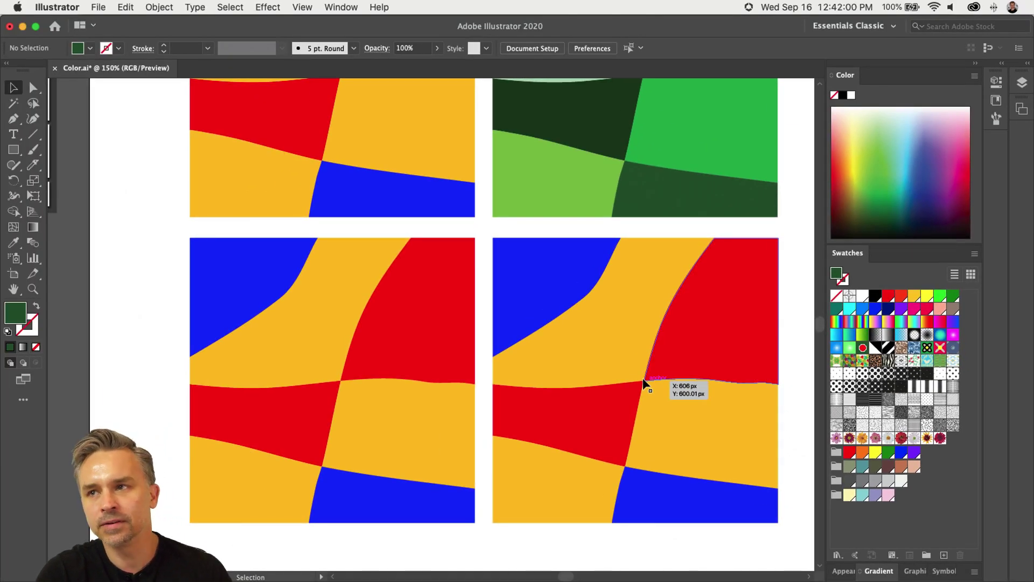
left_click_drag(486, 227, 796, 542)
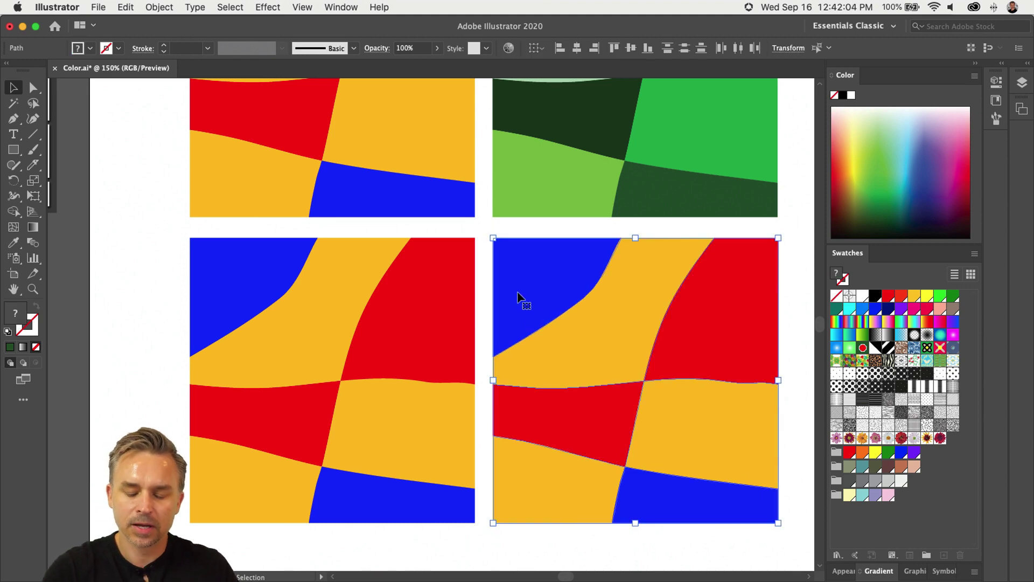
left_click_drag(577, 337, 582, 362)
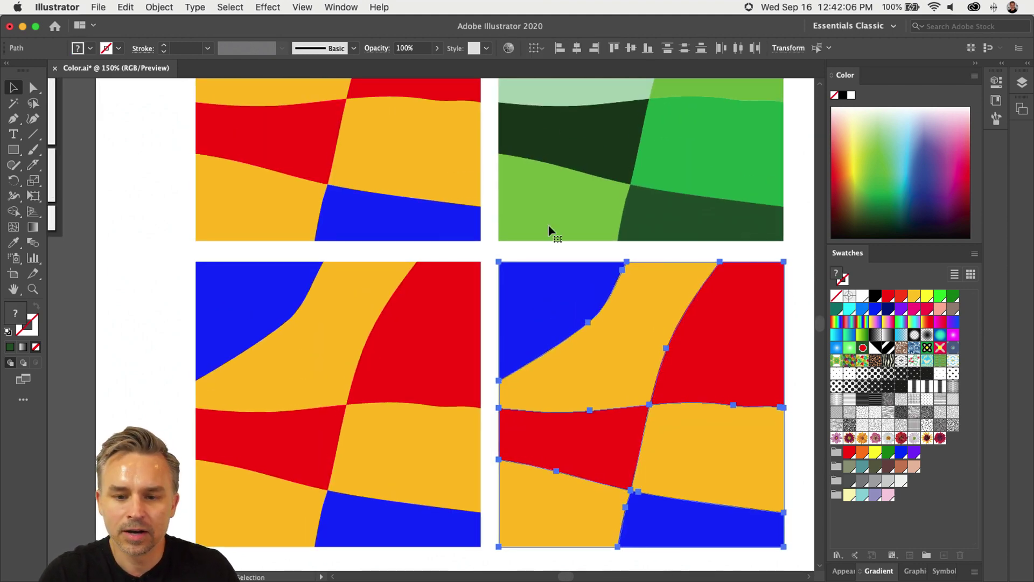
left_click(127, 7)
mouse_move(154, 223)
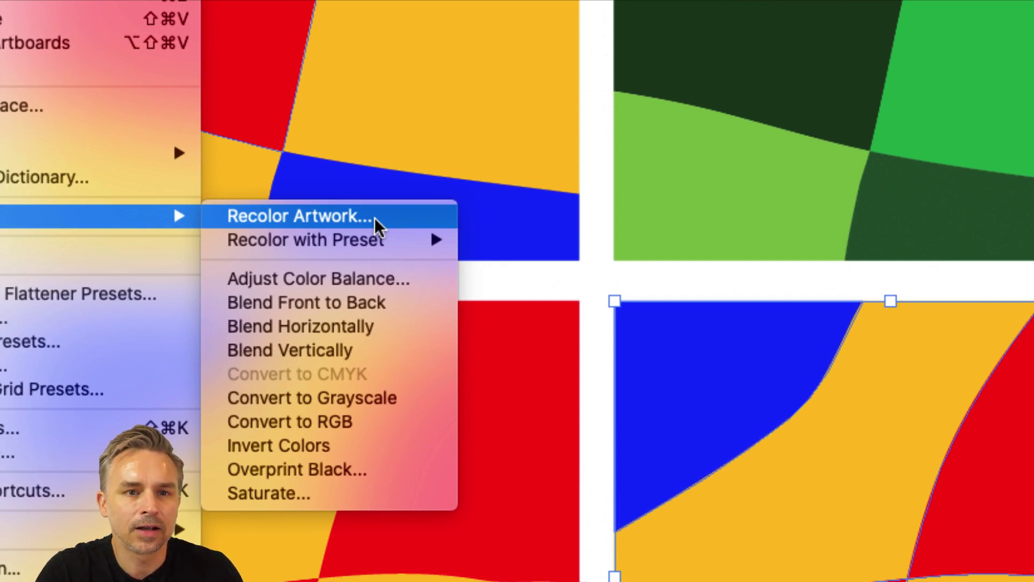
left_click(373, 218)
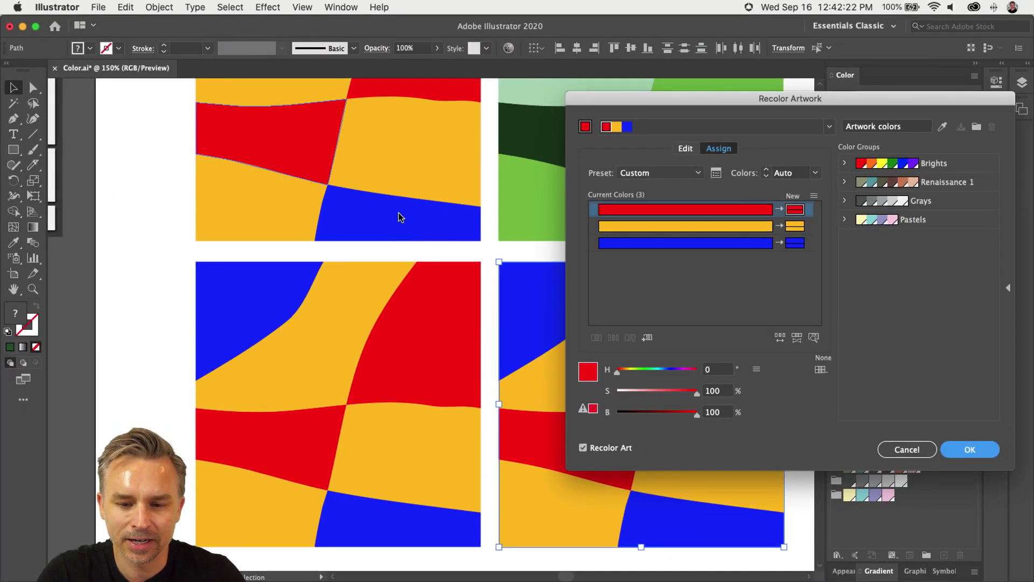
left_click_drag(759, 102, 259, 85)
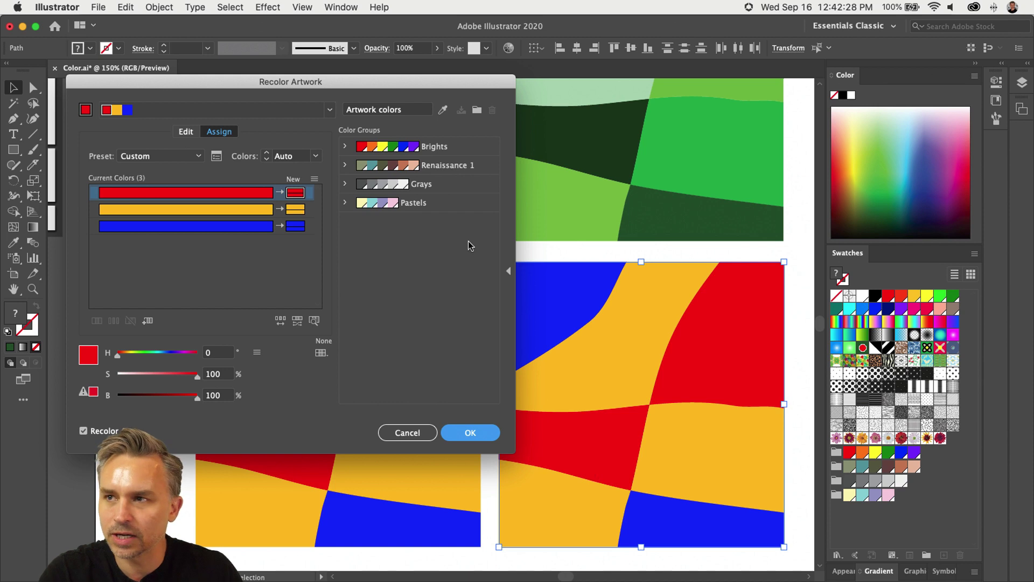
left_click_drag(366, 84, 353, 176)
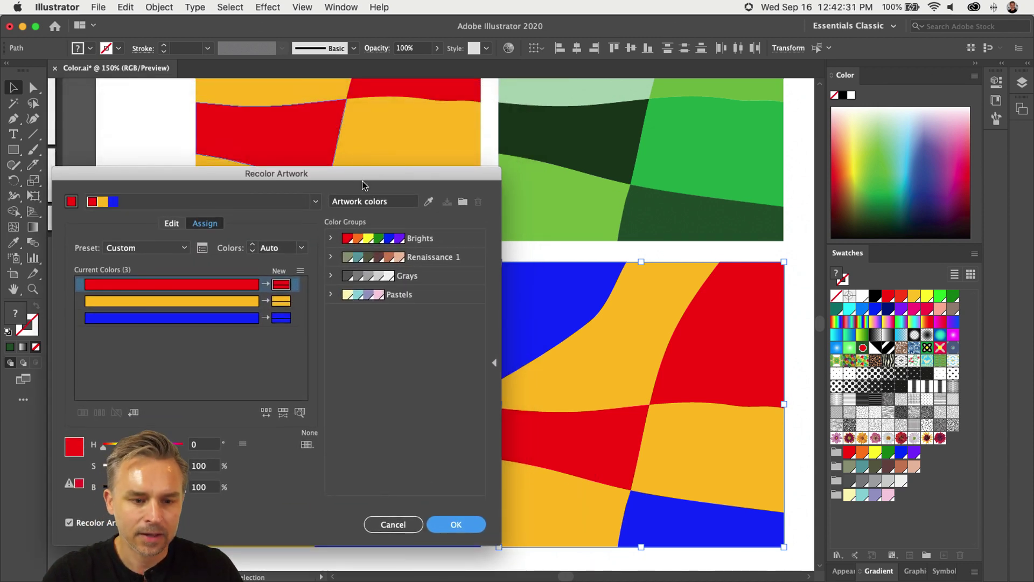
Link the harmony colors and rotate them on the color wheel to magenta, lime green and orange, apply the recoloring and deselect
left_click(171, 223)
mouse_move(178, 173)
left_mouse_down()
mouse_move(197, 158)
mouse_move(178, 177)
left_mouse_up()
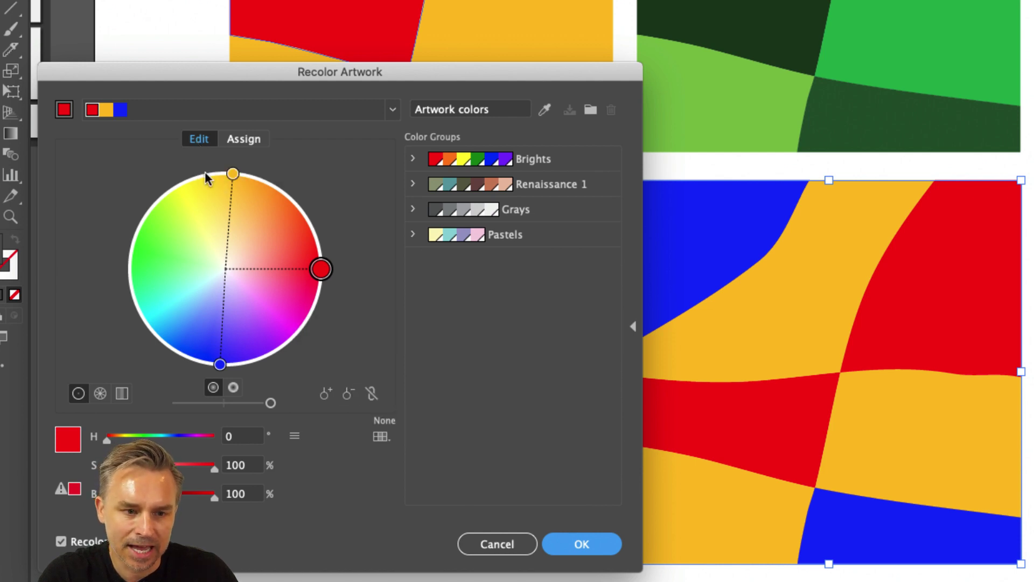
left_click(372, 394)
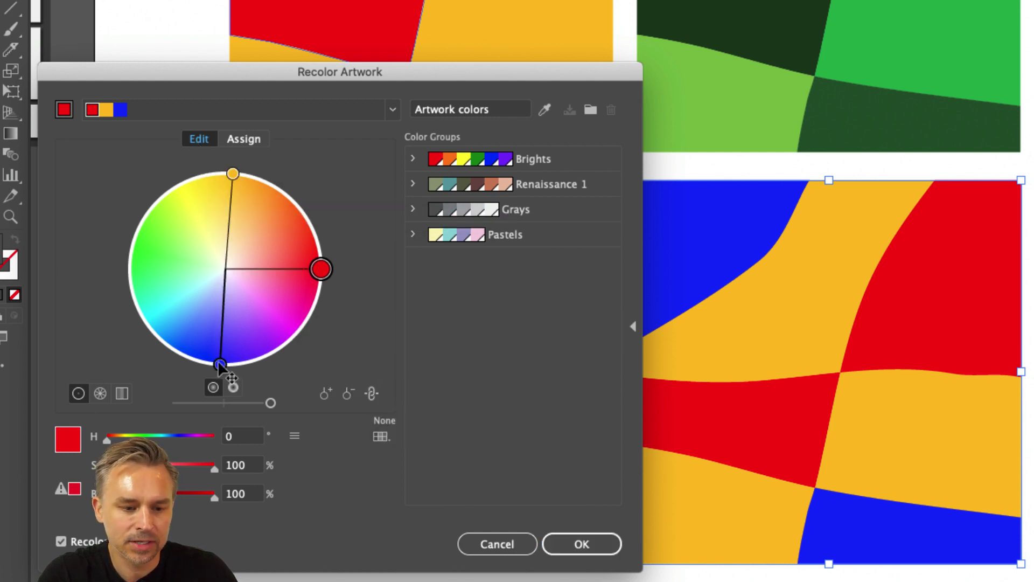
left_click_drag(221, 363, 148, 321)
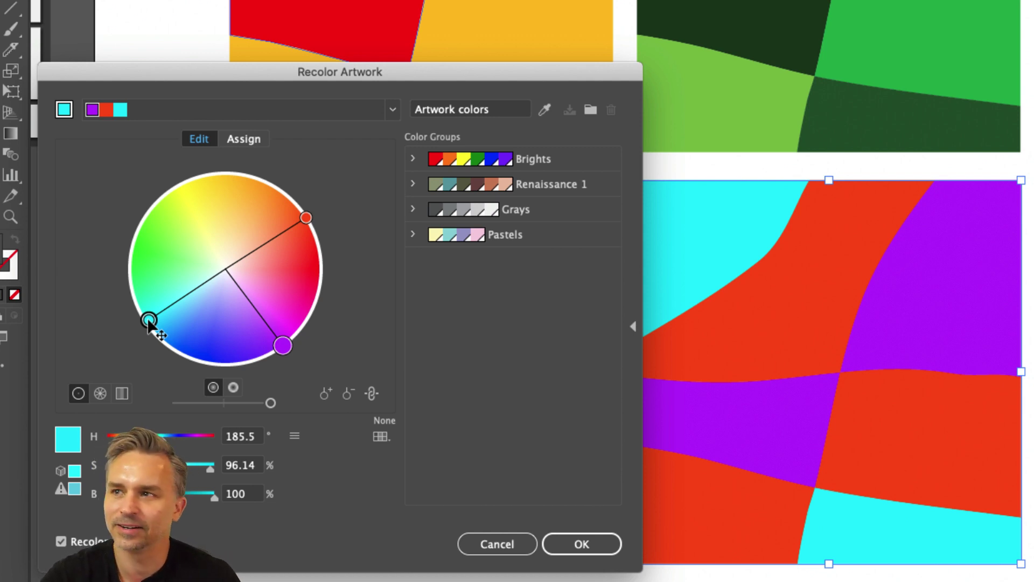
mouse_move(148, 322)
left_mouse_down()
mouse_move(134, 239)
mouse_move(167, 209)
mouse_move(215, 210)
mouse_move(224, 187)
mouse_move(261, 194)
mouse_move(298, 226)
mouse_move(310, 306)
mouse_move(254, 335)
mouse_move(266, 338)
mouse_move(287, 314)
mouse_move(296, 321)
left_mouse_up()
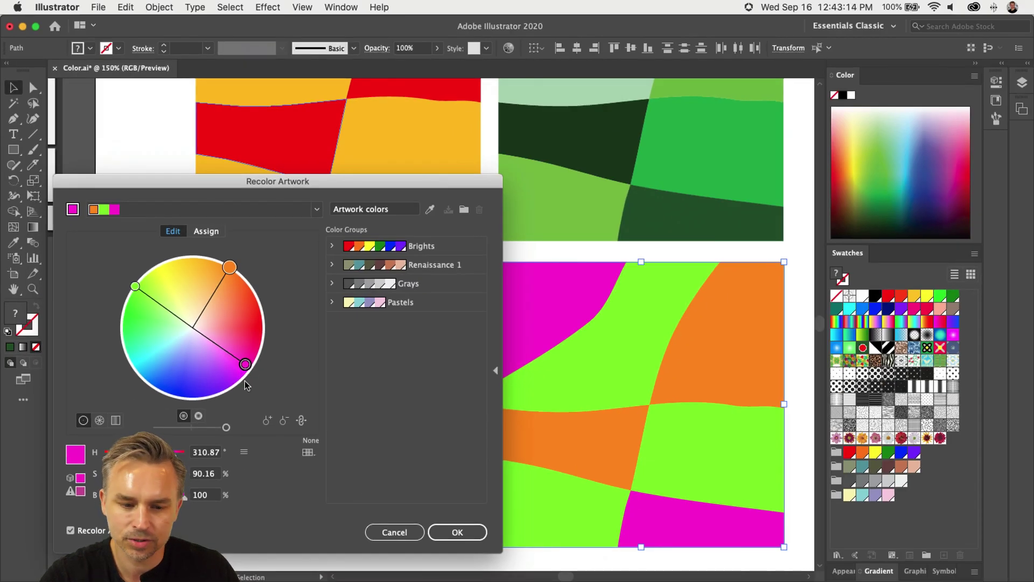
left_click(457, 532)
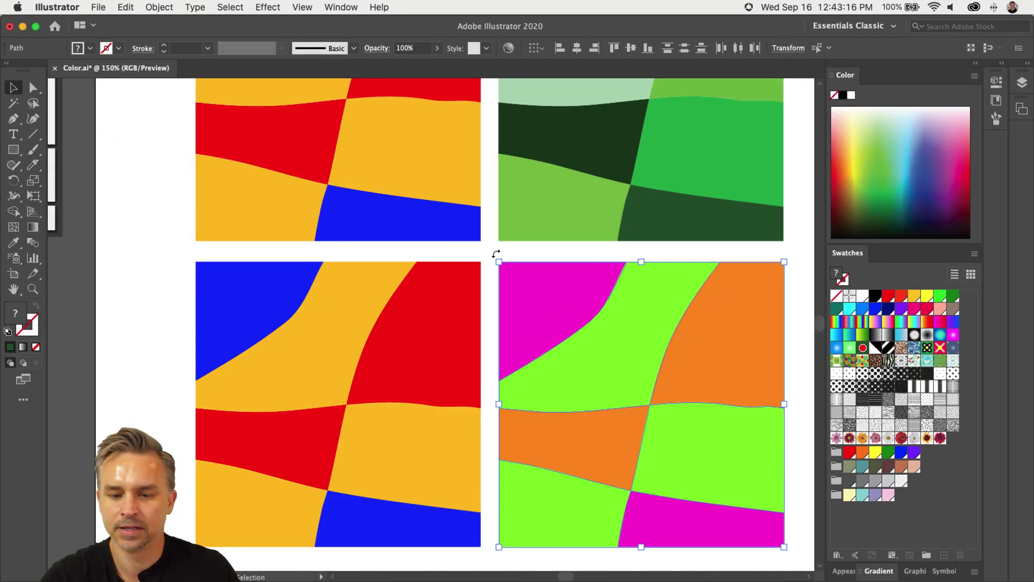
left_click_drag(472, 263, 466, 180)
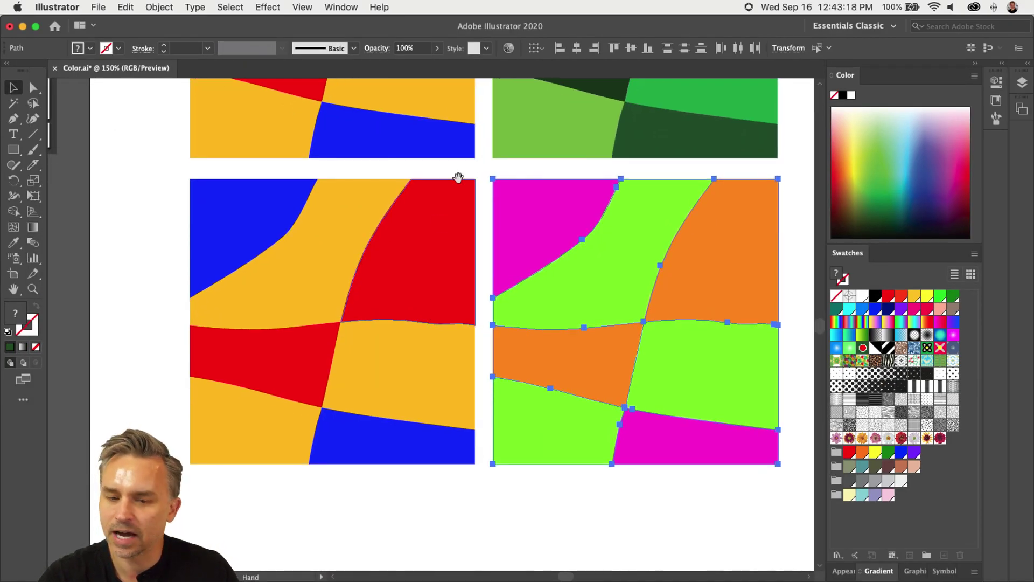
left_click(492, 511)
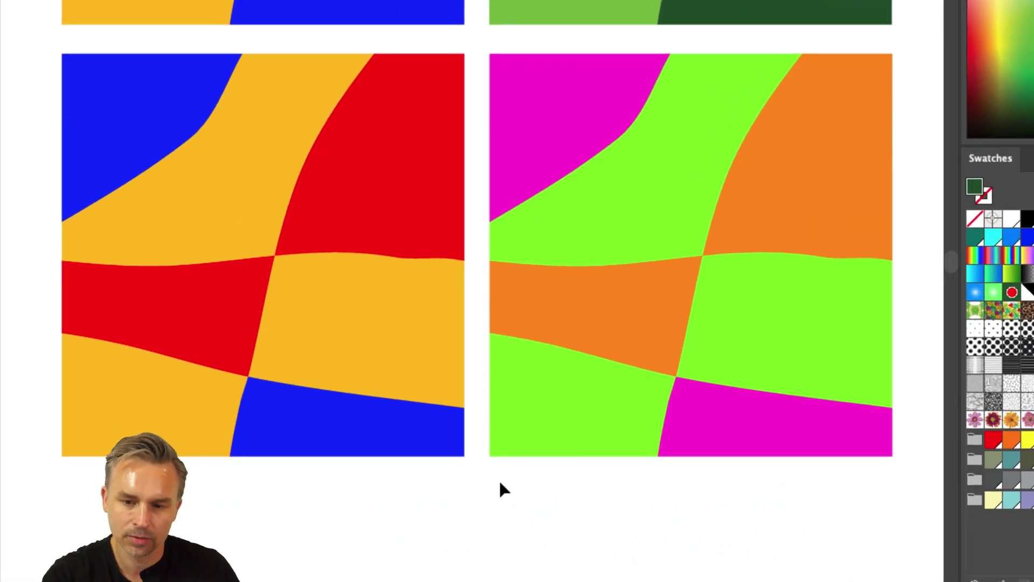
left_click(589, 450)
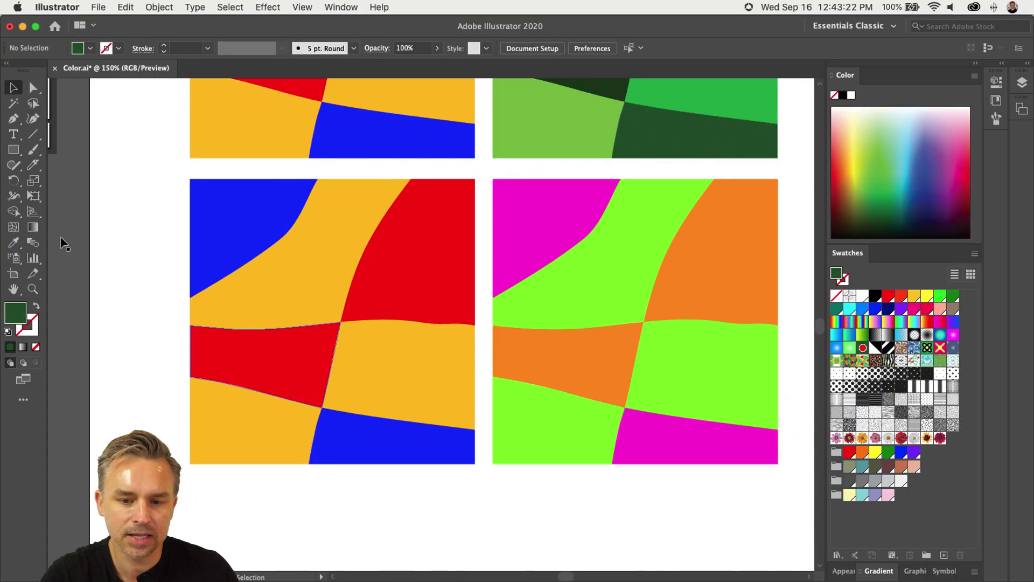
Add the text "BEACH FRESH" on two lines below the lower-right square and set its font size to 48 pt
left_click(14, 134)
left_click(496, 517)
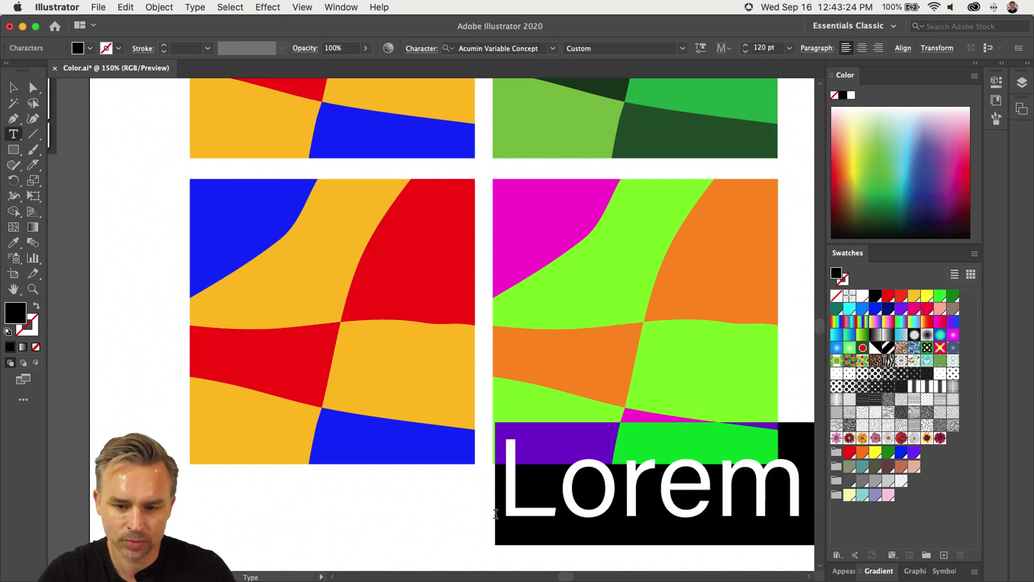
type("BEACH")
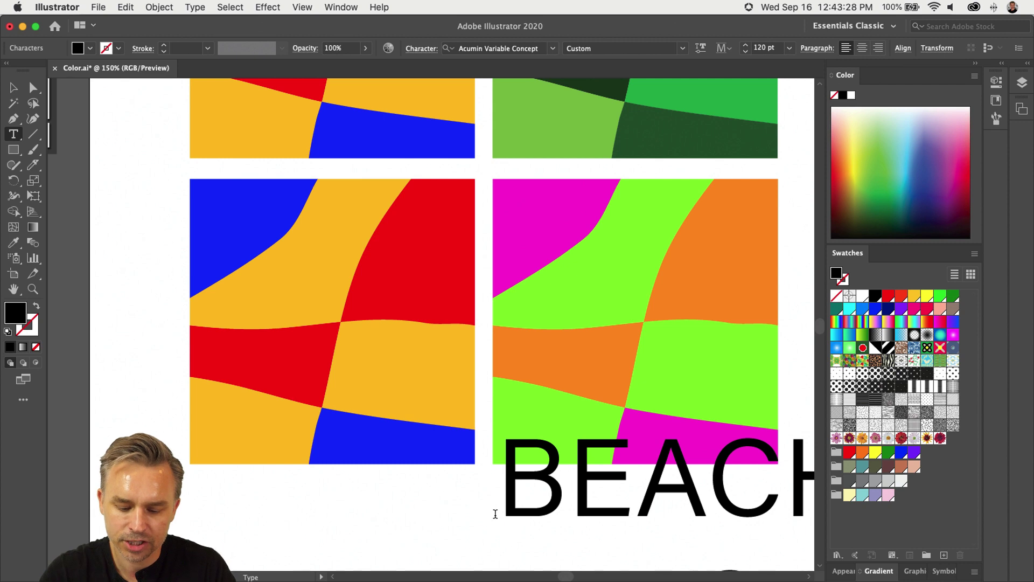
key("super+a")
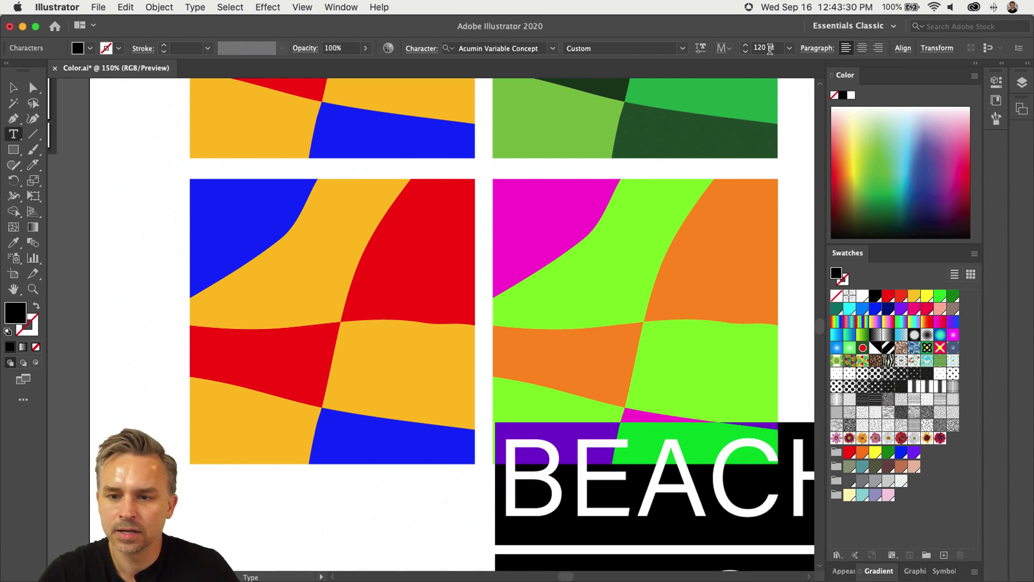
left_click(789, 48)
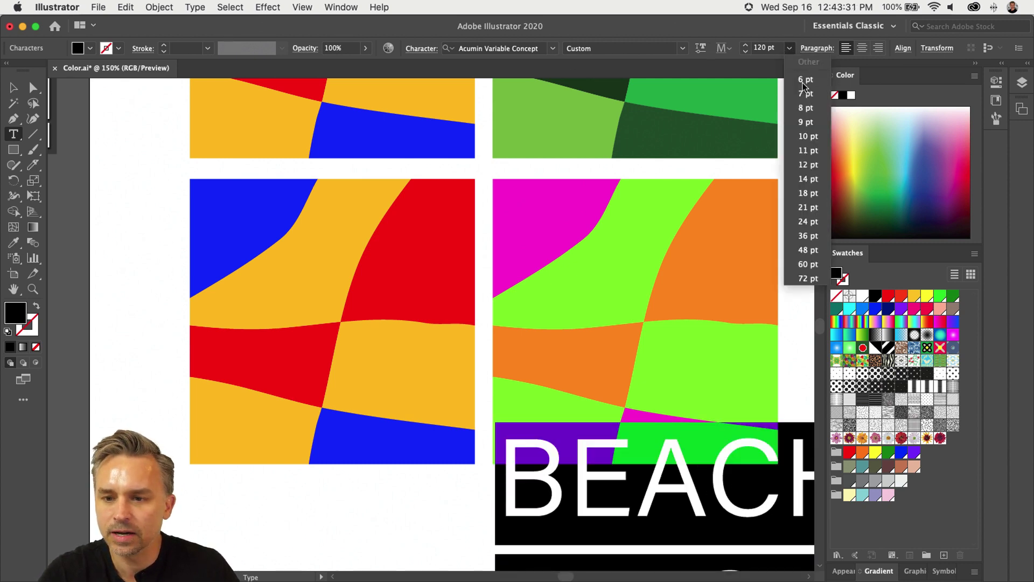
left_click(808, 250)
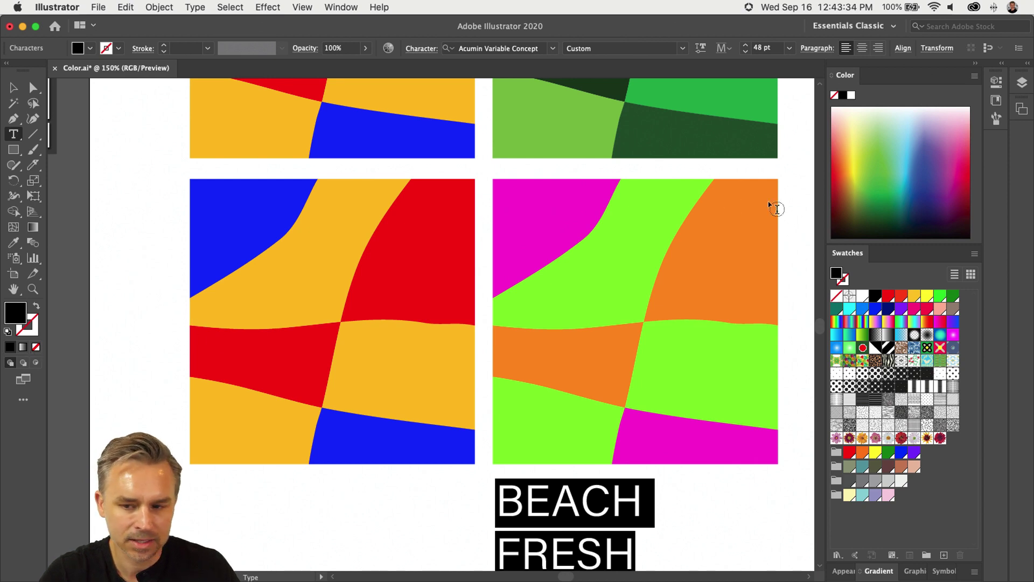
Color the "BEACH FRESH" text white and place it over the lower part of the lower-right square, with a copy on the lower-left square
left_click(852, 95)
left_click(14, 87)
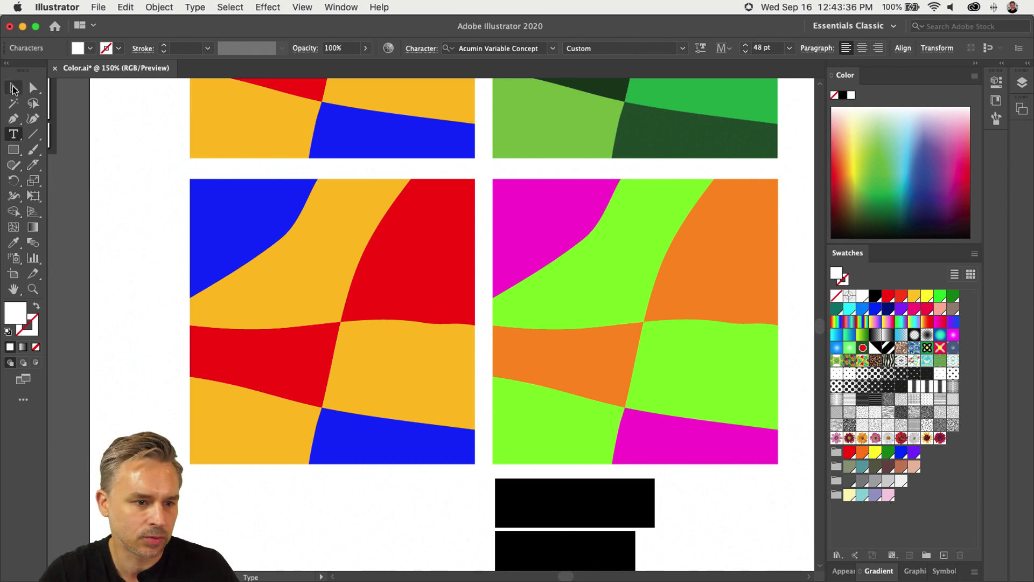
left_click_drag(570, 509, 256, 388)
Replace the text on the lower-left square with "TRADITIONAL FLAG", keeping it on two lines
double_click(233, 382)
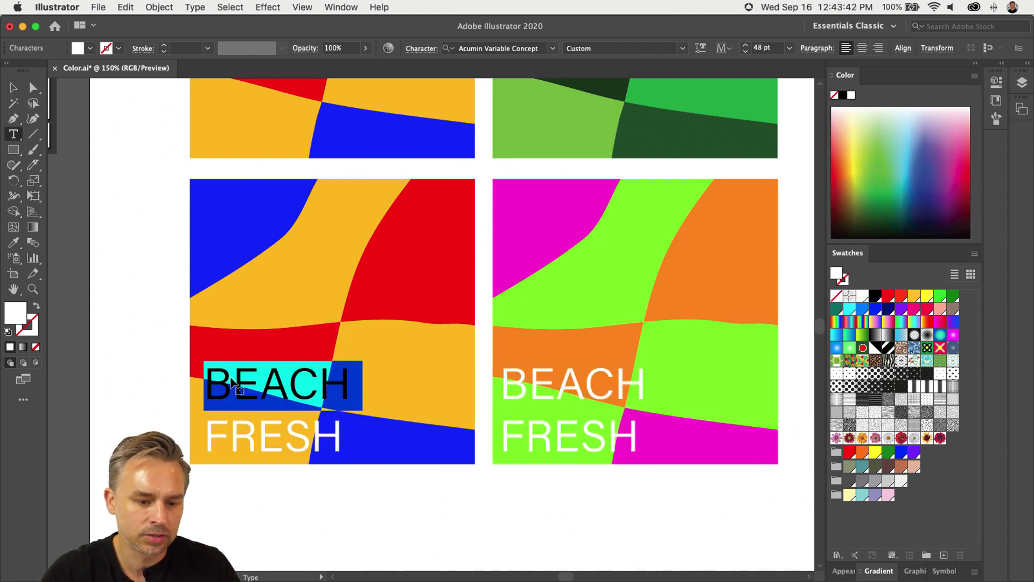
key("super+a")
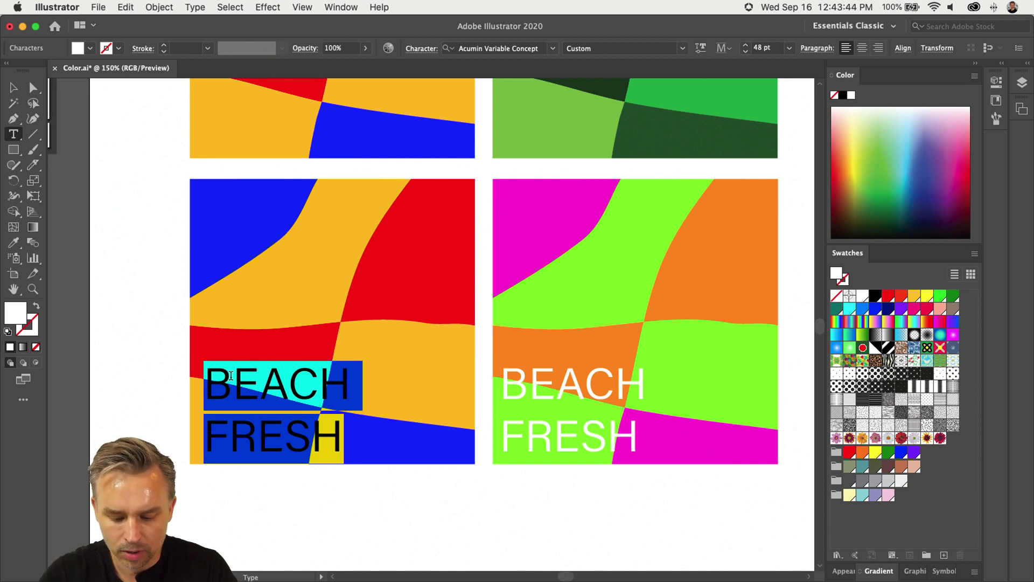
type("tra")
key("BackSpace")
key("BackSpace")
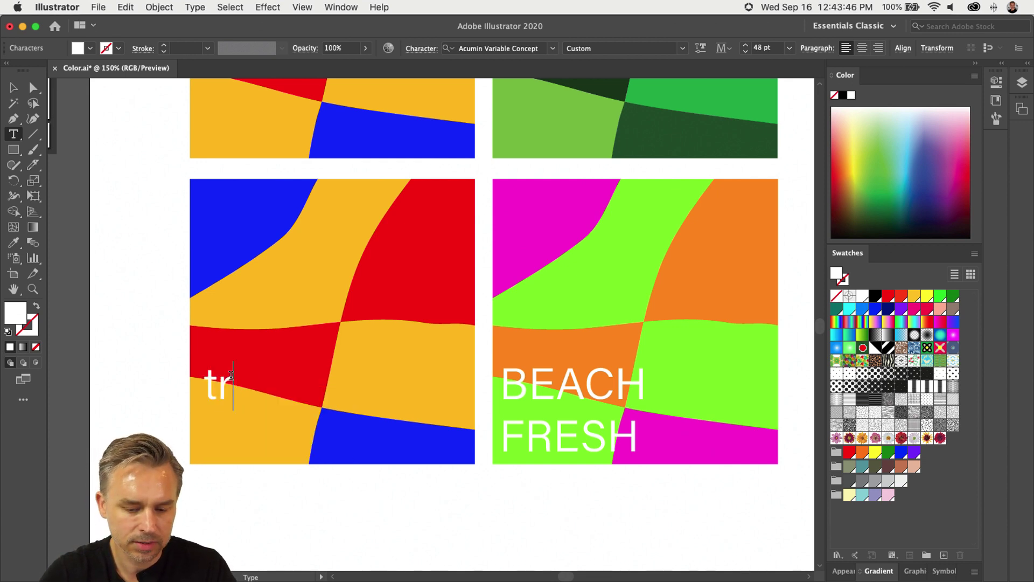
key("BackSpace")
type("T")
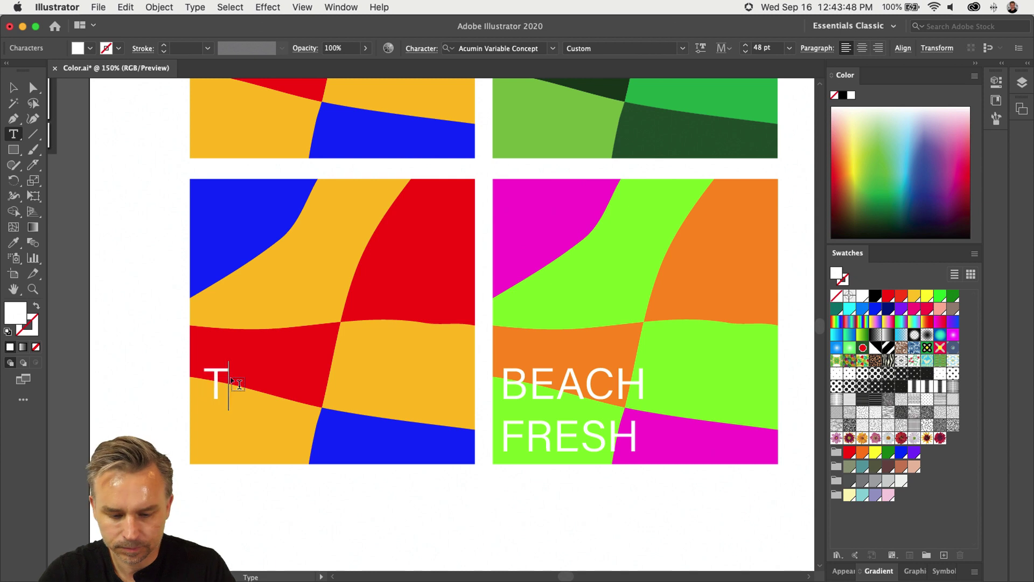
type("RADITION")
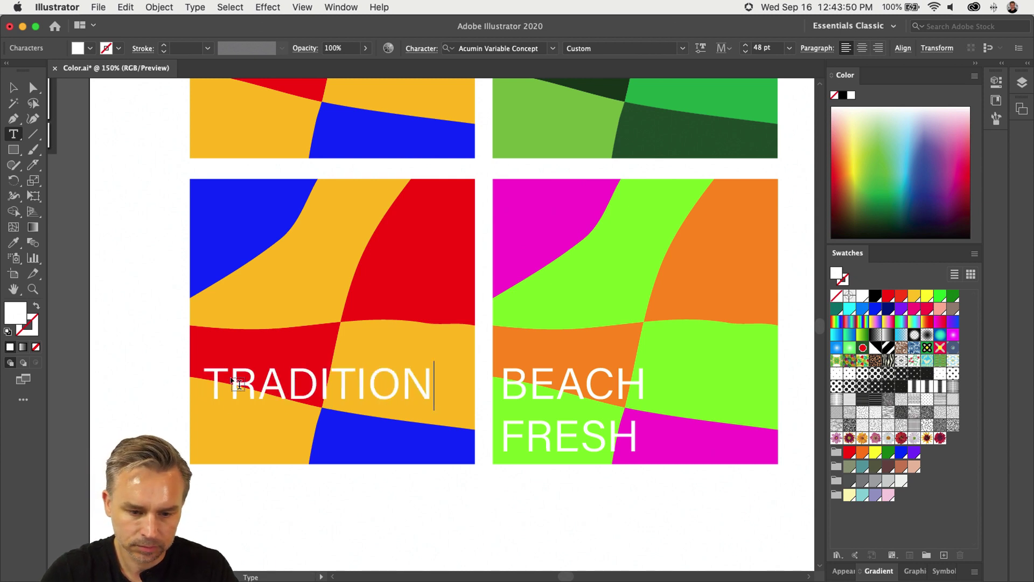
type("AL FLAG")
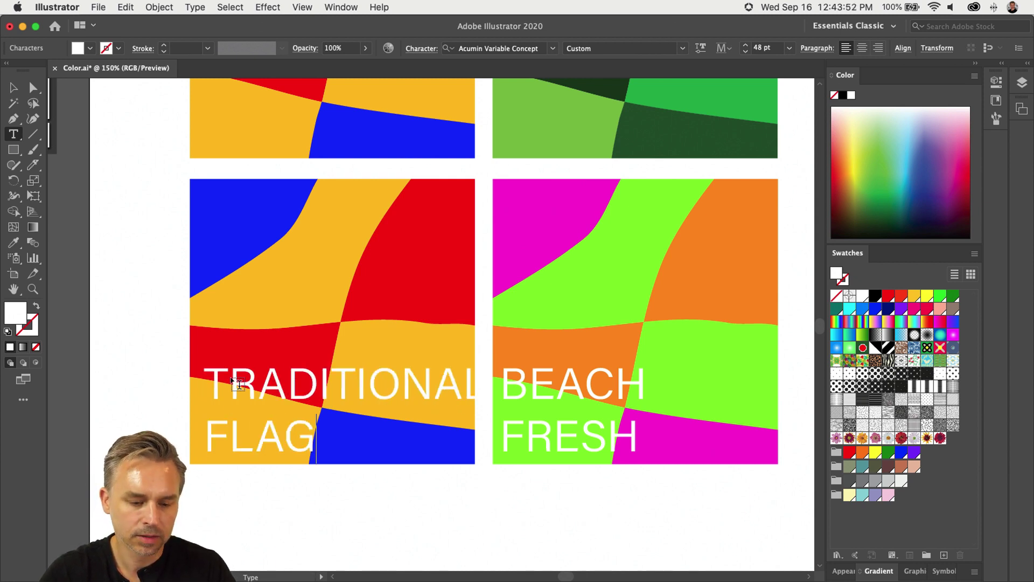
Set the font size of both the "TRADITIONAL FLAG" and "BEACH FRESH" labels to 36 pt and deselect
key("super+a")
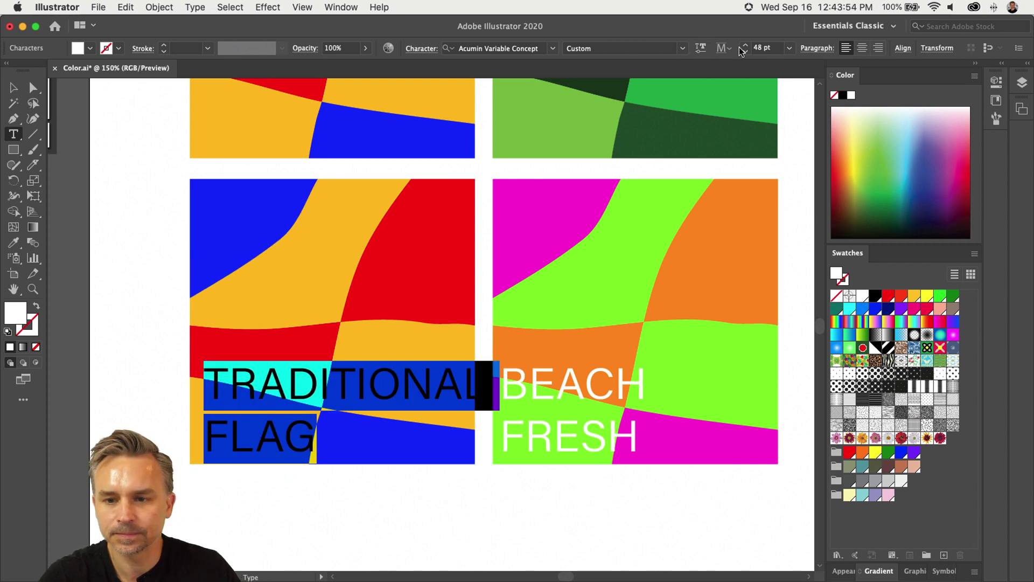
left_click(790, 52)
left_click(802, 194)
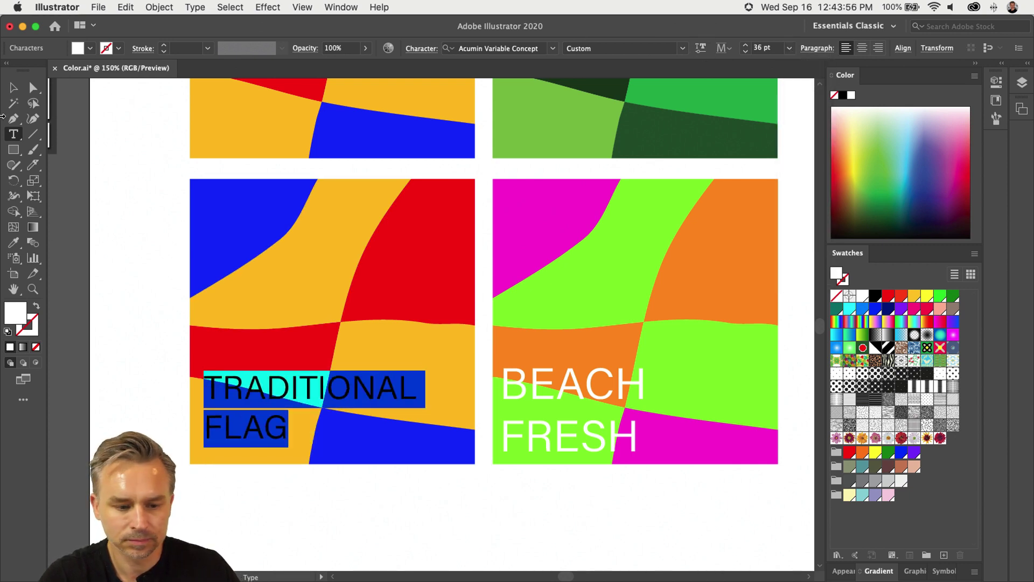
left_click(13, 87)
left_click(548, 377)
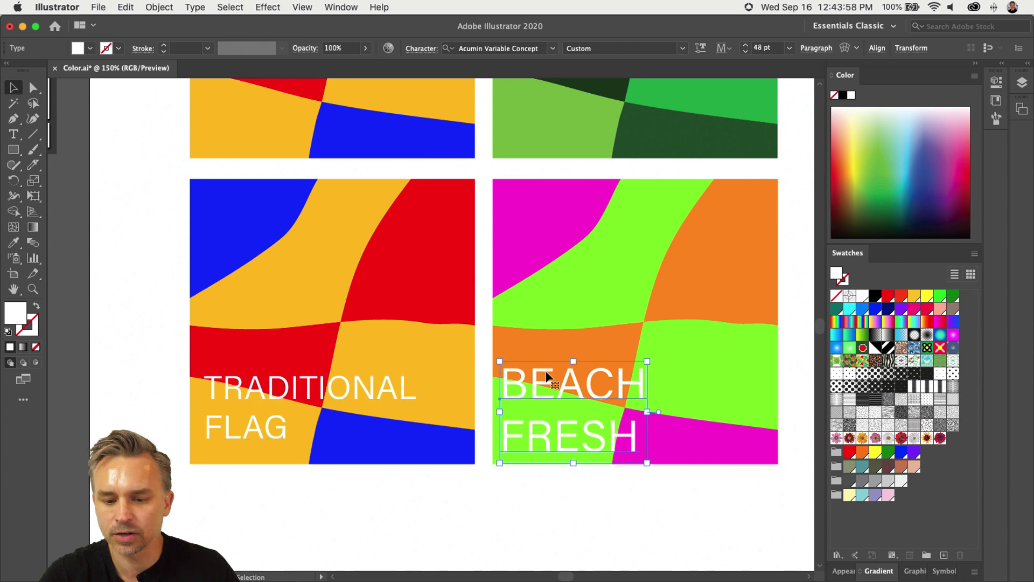
left_click(790, 52)
left_click(803, 194)
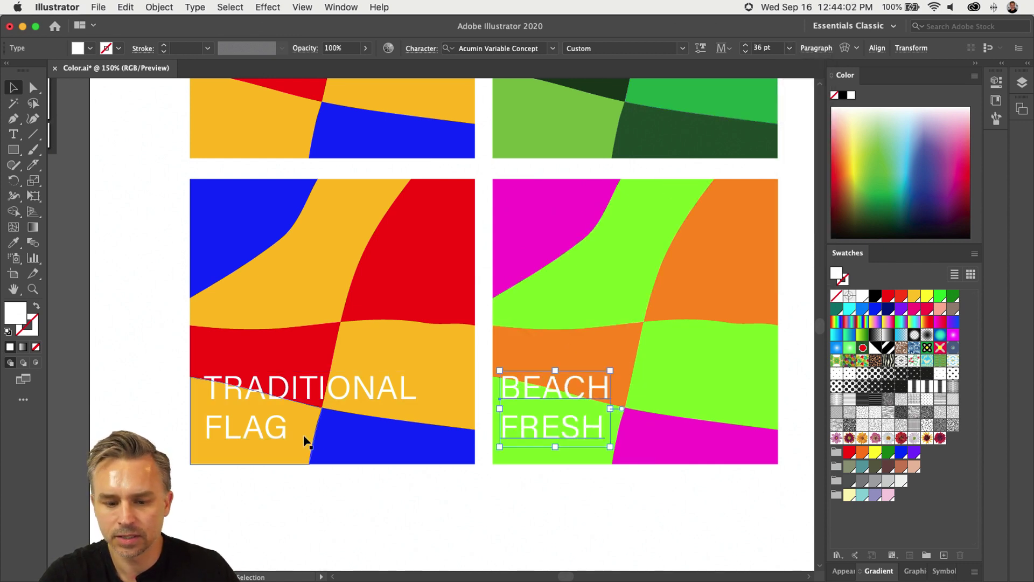
left_click(414, 490)
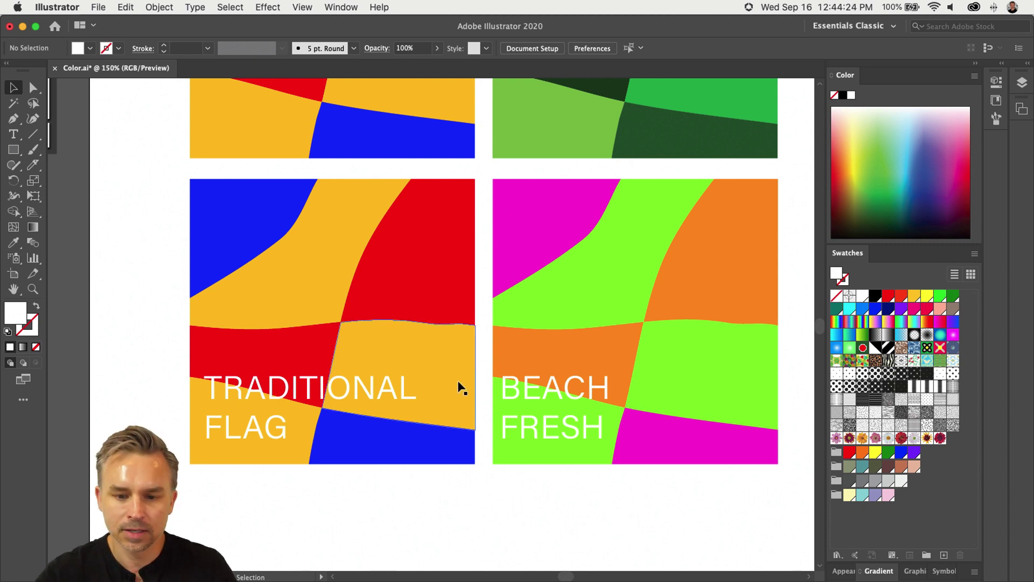
Draw a same-width square just below the "TRADITIONAL FLAG" square and fill it with medium green
left_click_drag(564, 480, 571, 339)
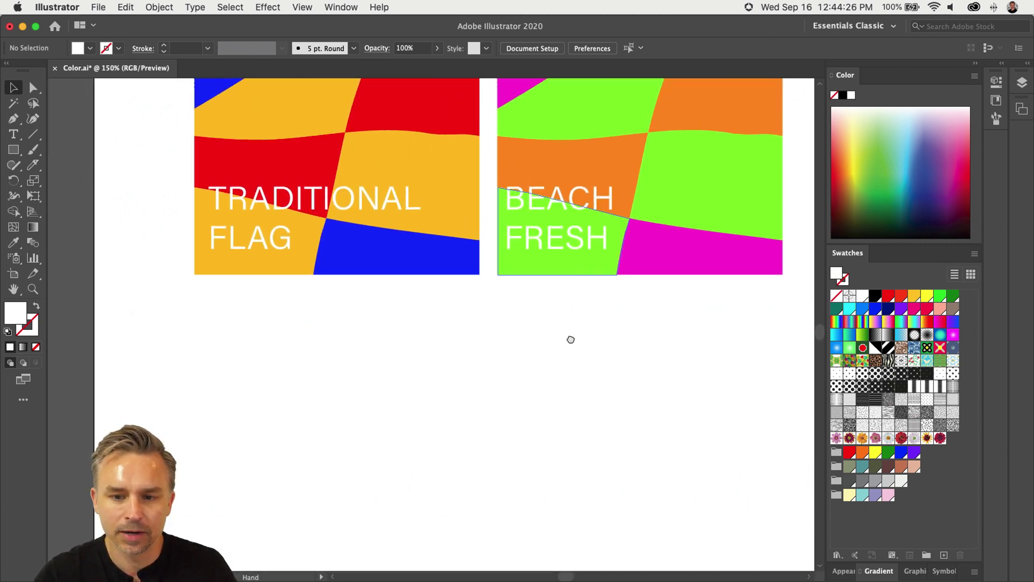
left_click(13, 150)
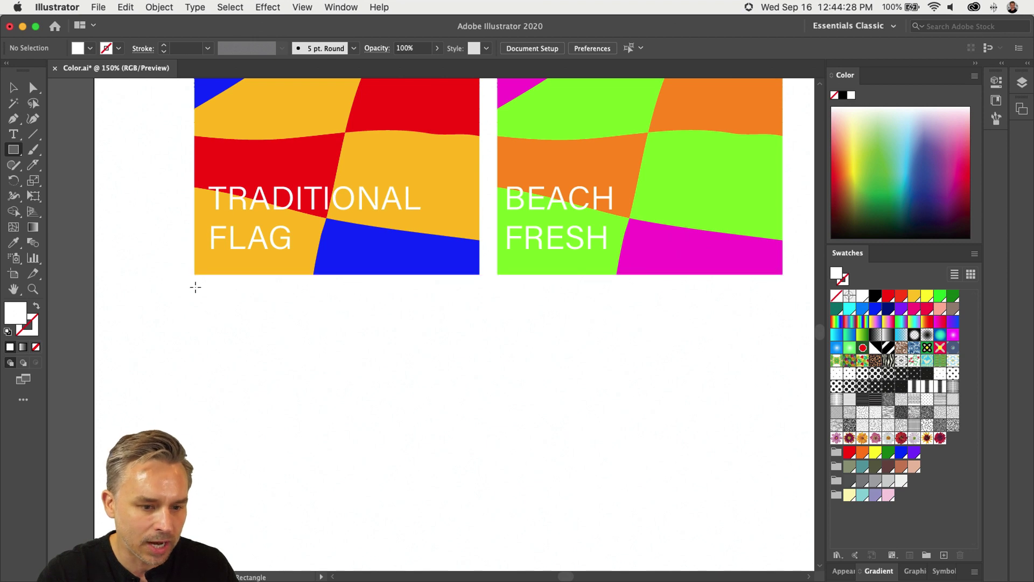
left_click_drag(194, 281, 446, 543)
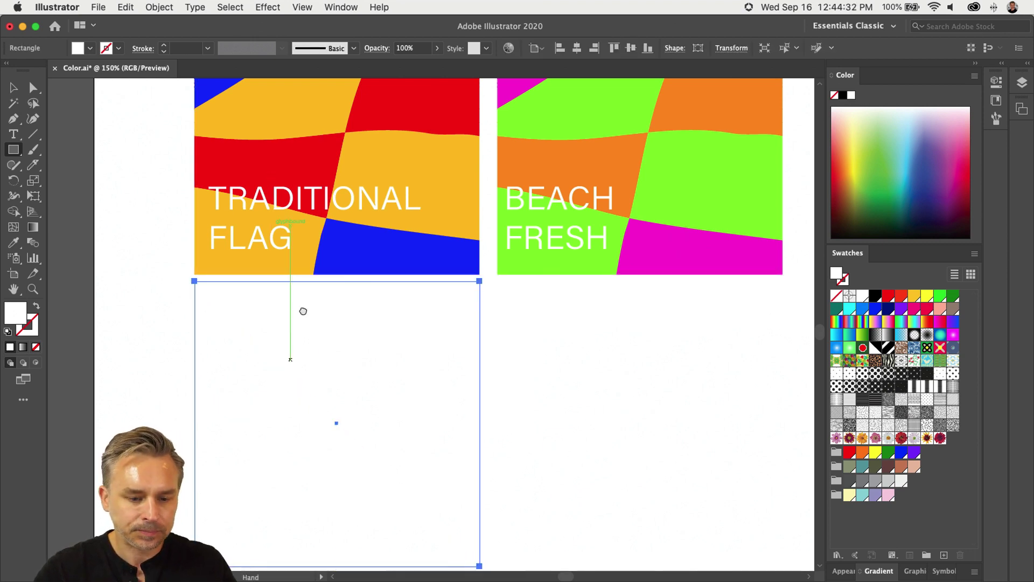
scroll(308, 307, "down", 2)
scroll(307, 307, "left", 1)
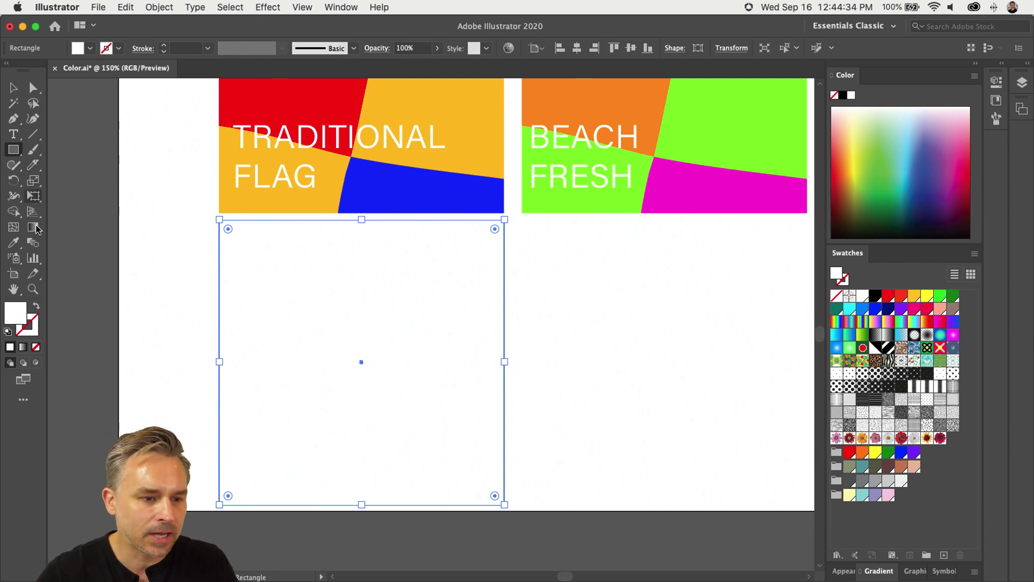
left_click(889, 155)
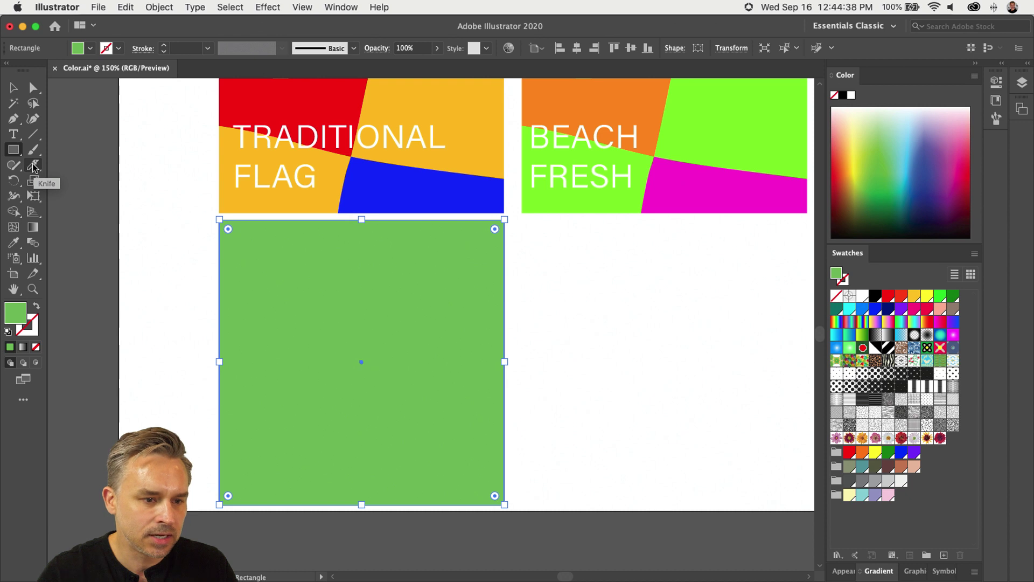
Cut the green square with two crossing Knife curves, one from the left edge to the top and one from upper left to lower right
left_click(33, 166)
left_click_drag(263, 298, 467, 213)
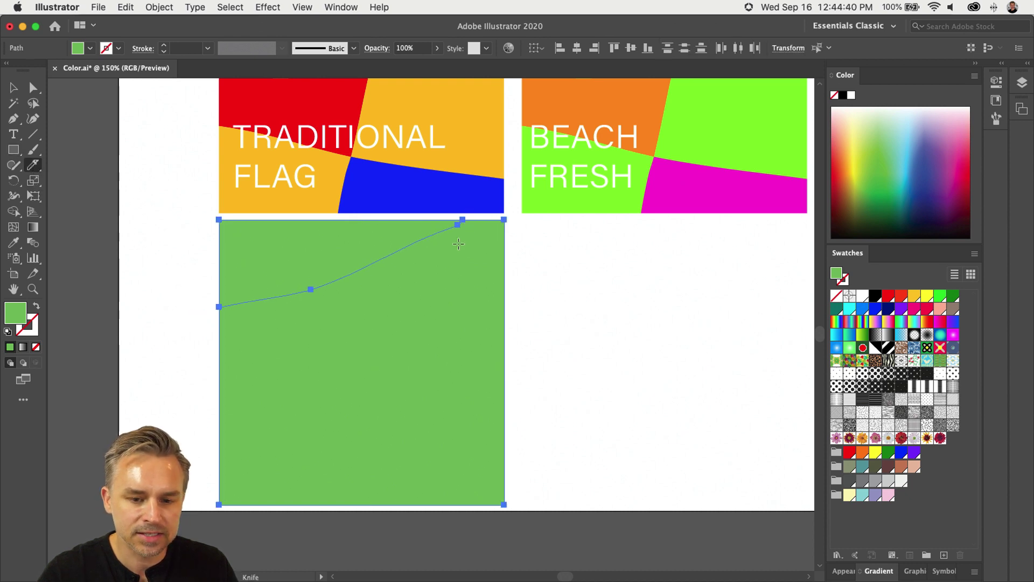
left_click_drag(367, 448, 541, 332)
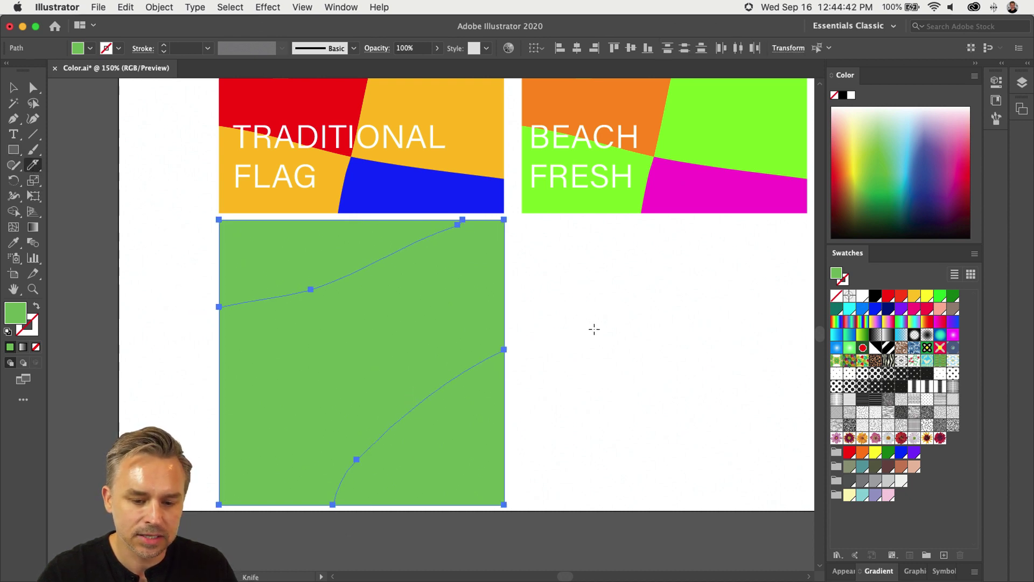
key("super+z")
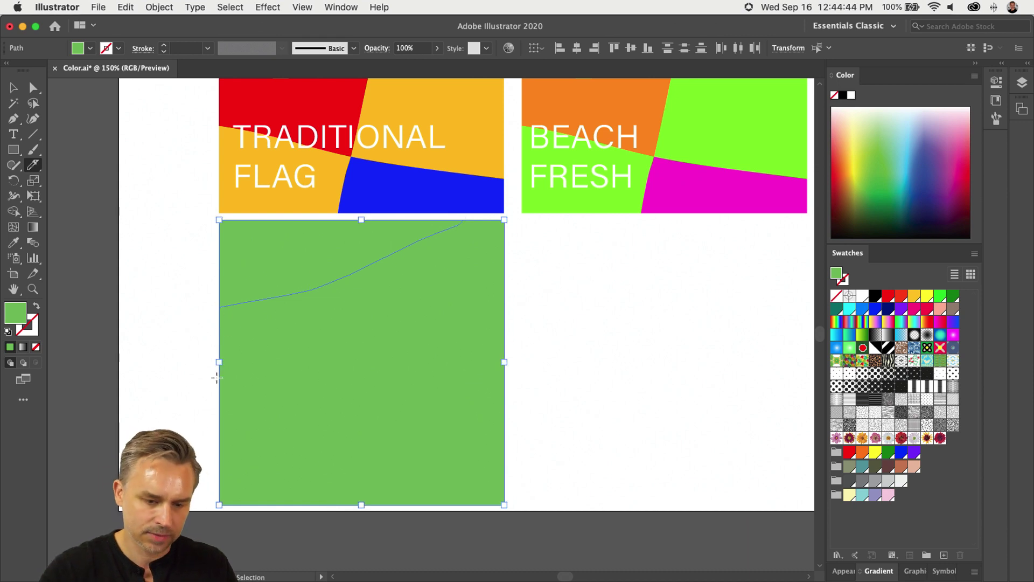
left_click_drag(192, 255, 475, 429)
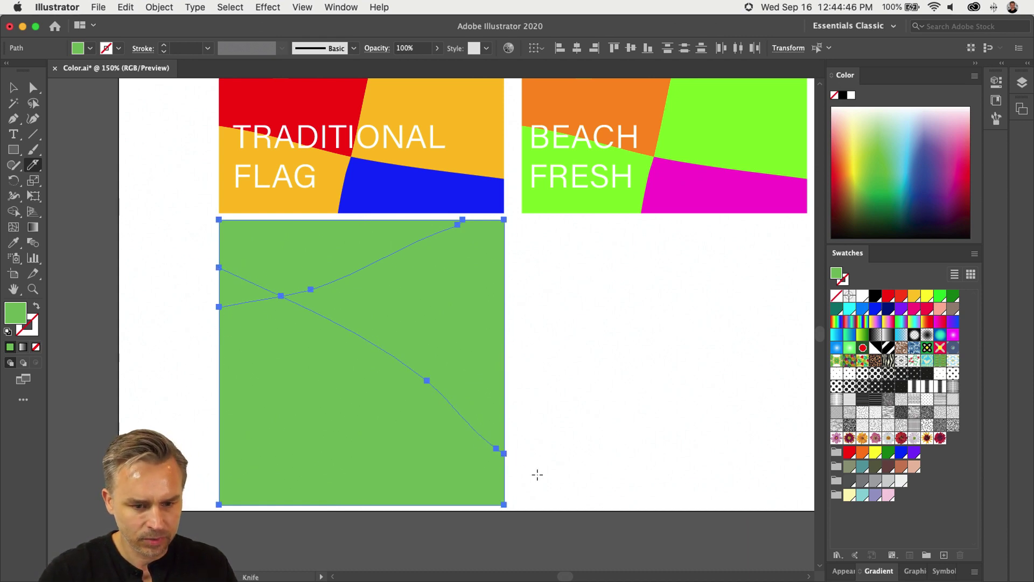
left_click(14, 88)
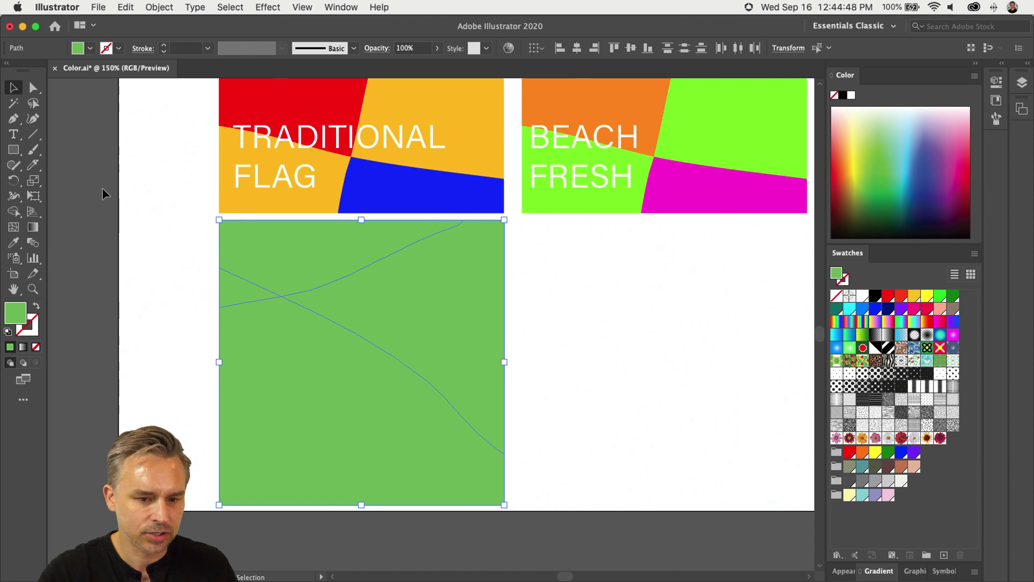
Select only the upper-left piece of the cut green square and fill it with a slightly bluer green
left_click(31, 87)
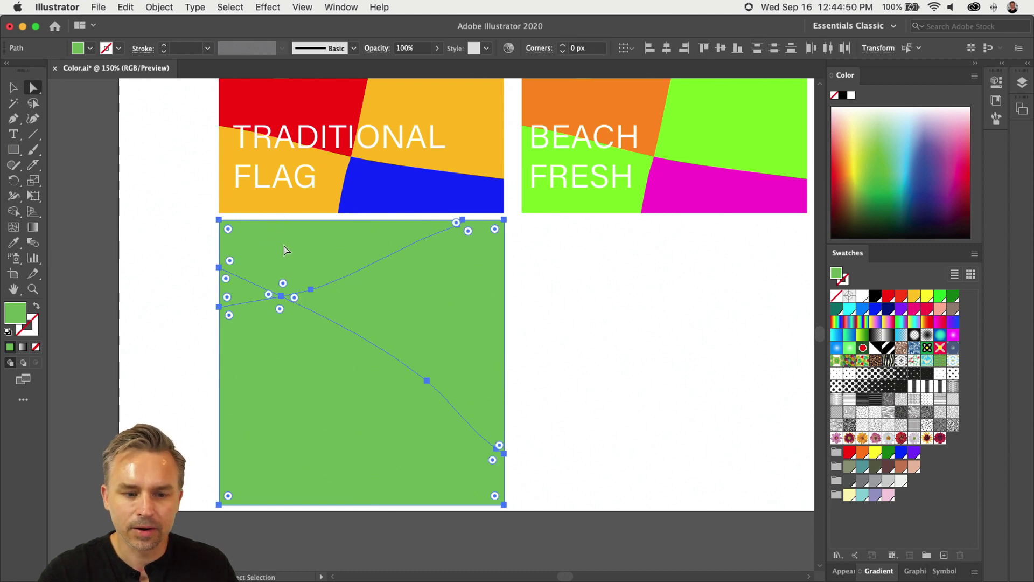
left_click(550, 323)
left_click(246, 231)
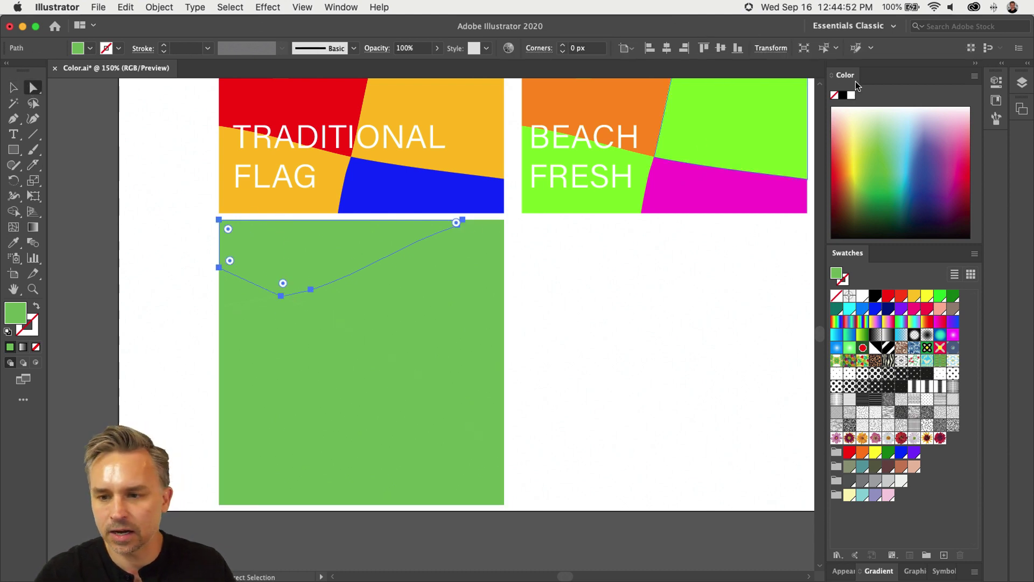
left_click_drag(898, 146, 851, 194)
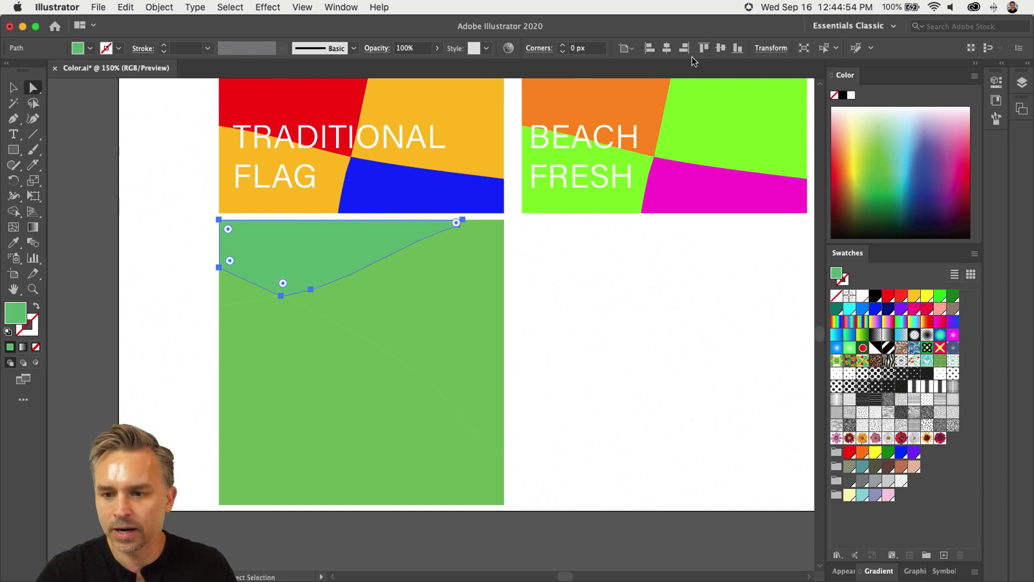
Show the Gradient panel and float it in the empty area beside the cut green square
left_click(341, 7)
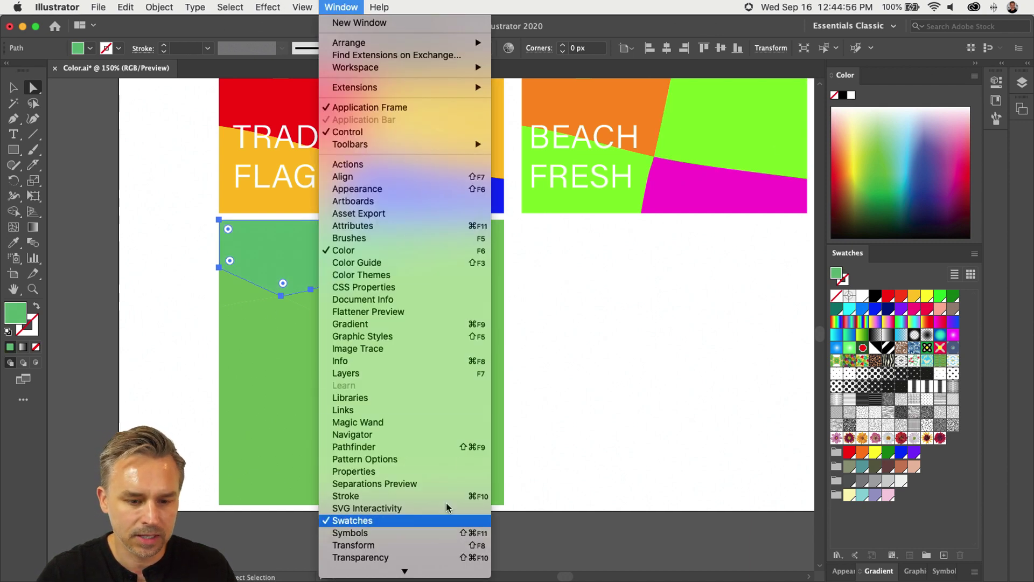
mouse_move(374, 142)
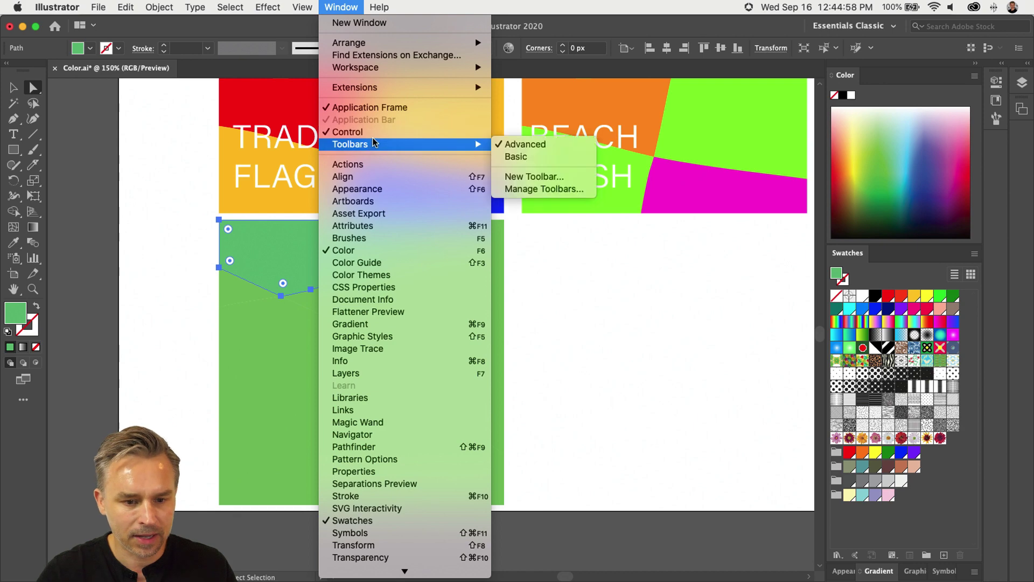
left_click(384, 324)
left_click_drag(877, 418, 595, 259)
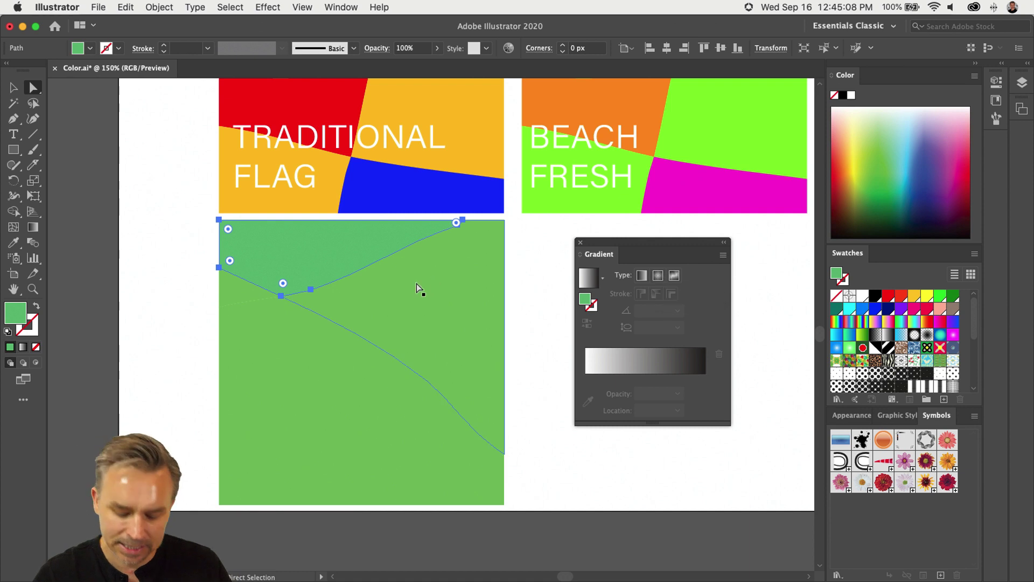
Apply the white-to-black linear gradient to each of the four pieces of the cut square in turn and deselect
key("period")
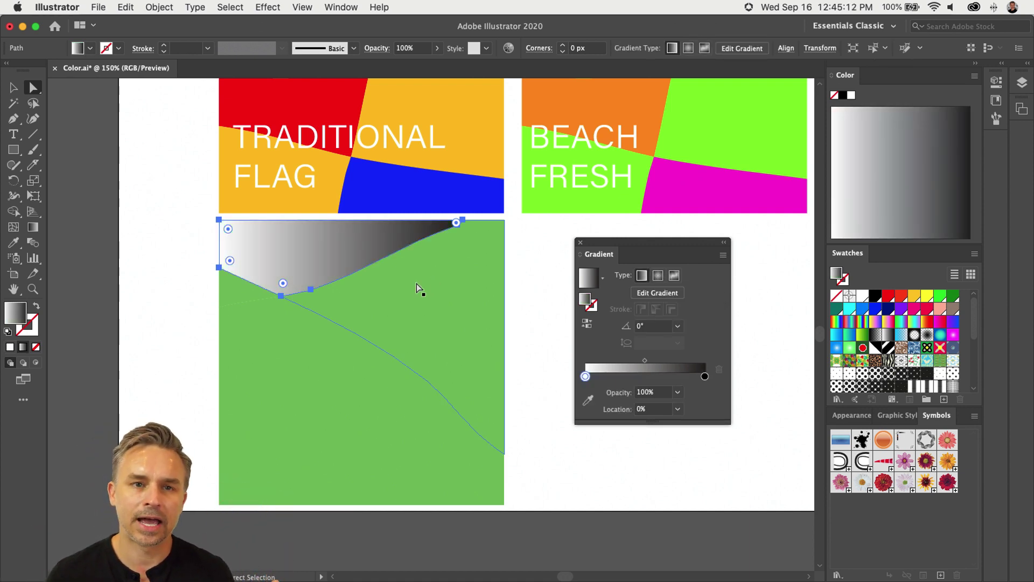
left_click(448, 313)
key("period")
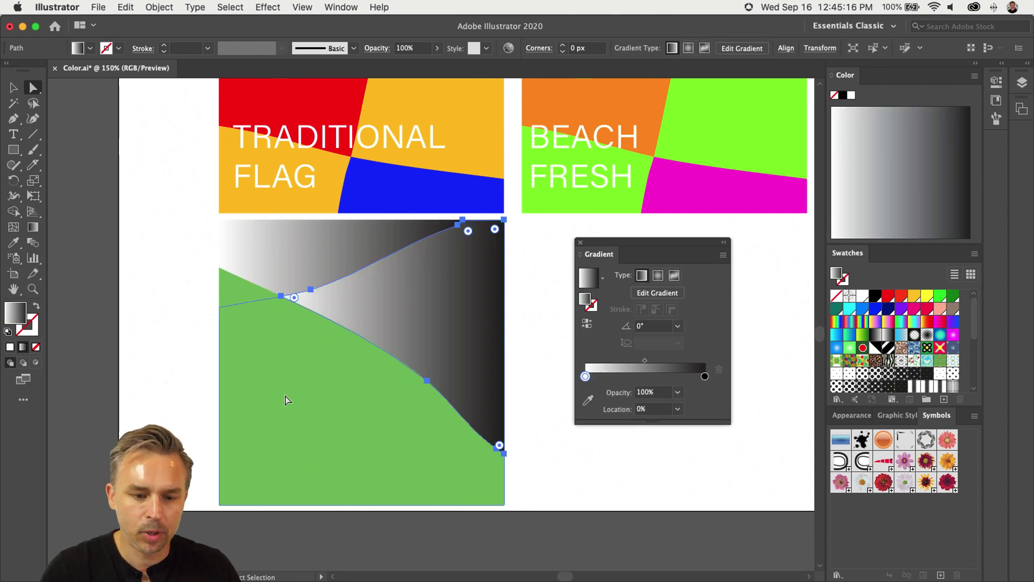
left_click(286, 397)
key("period")
left_click(243, 294)
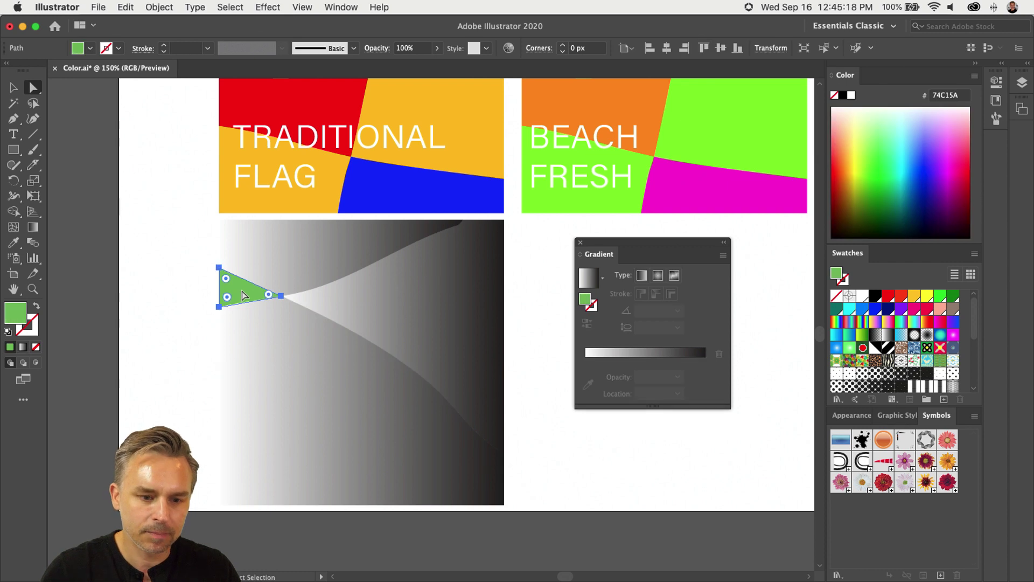
key("period")
left_click(157, 225)
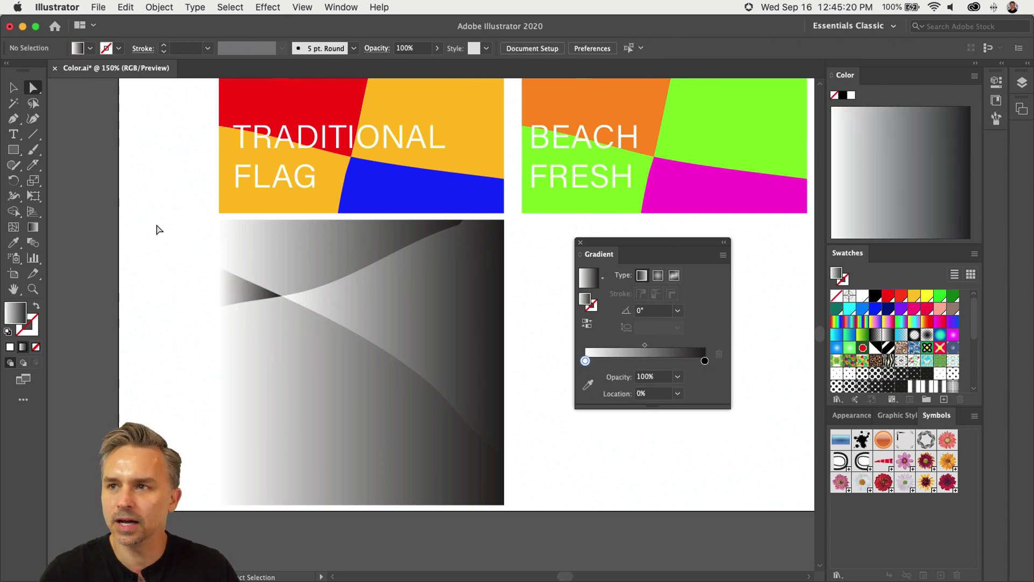
Select all pieces of the gradient square and change the gradient's black end stop to the magenta-pink swatch
left_click_drag(156, 229, 395, 436)
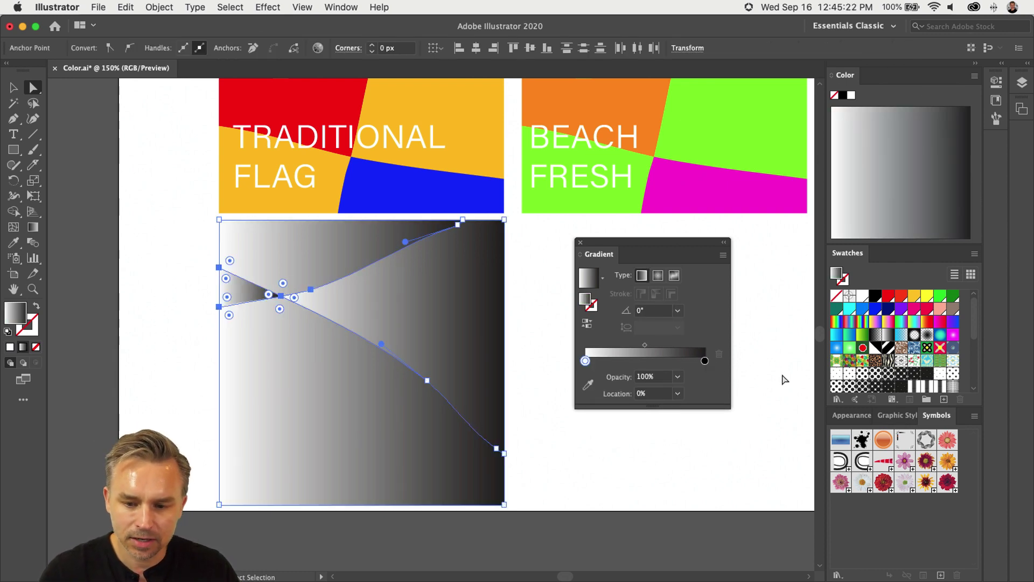
double_click(704, 362)
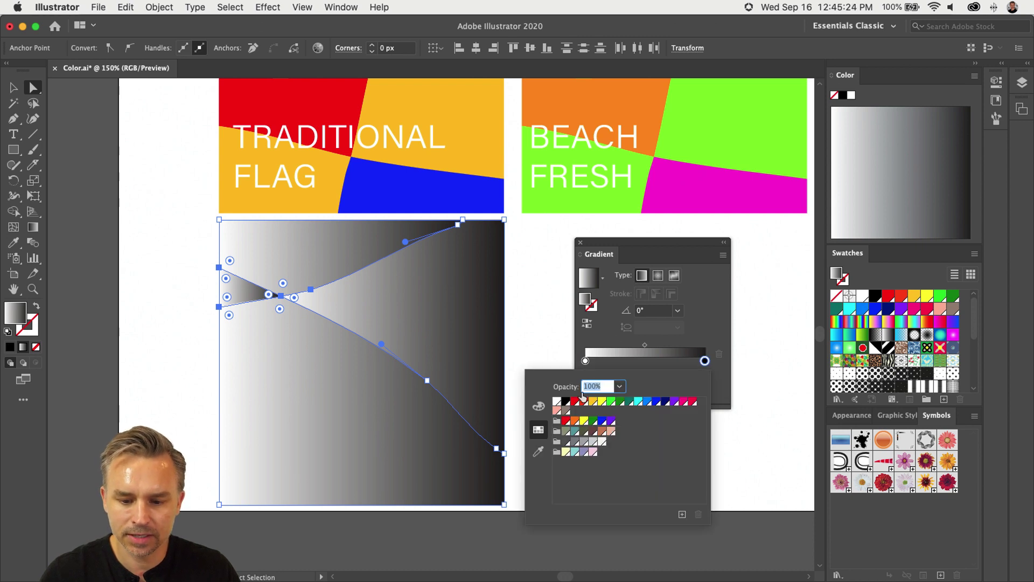
left_click(684, 402)
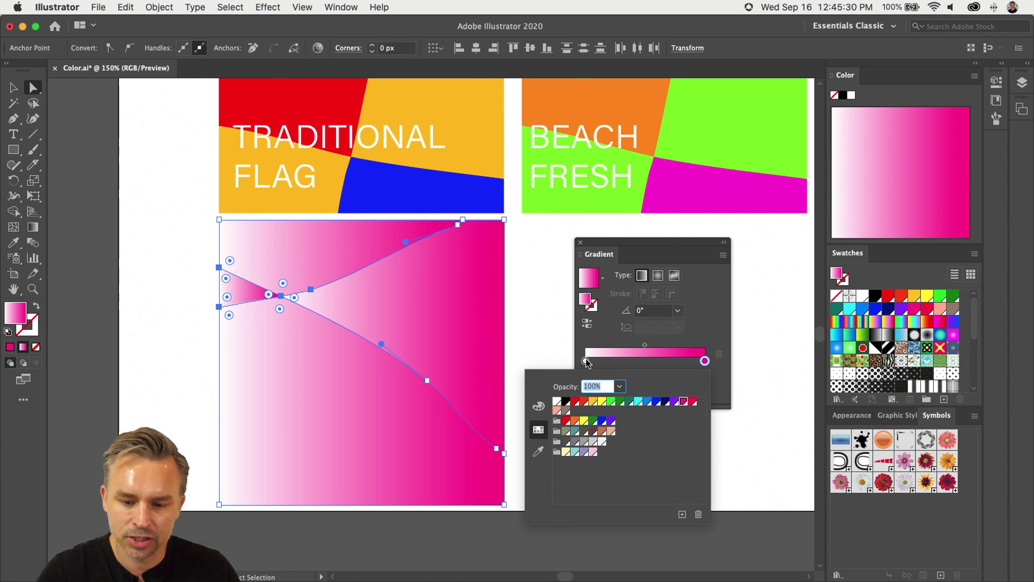
Move the white gradient stop to about 16% on all pieces and reverse the gradient on the left and right pieces only
left_click(587, 365)
left_click_drag(586, 363, 605, 365)
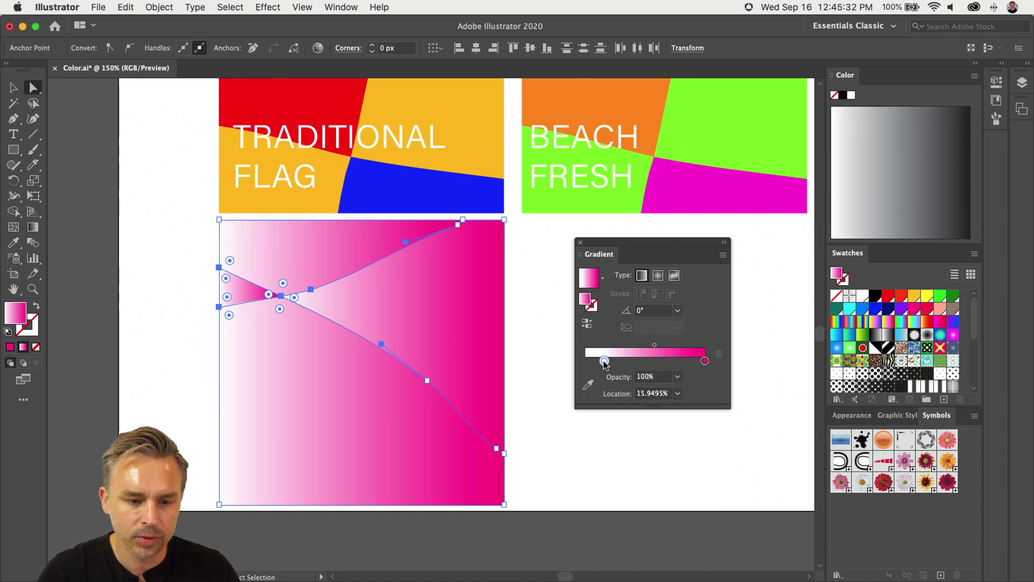
left_click(179, 283)
left_click(455, 297)
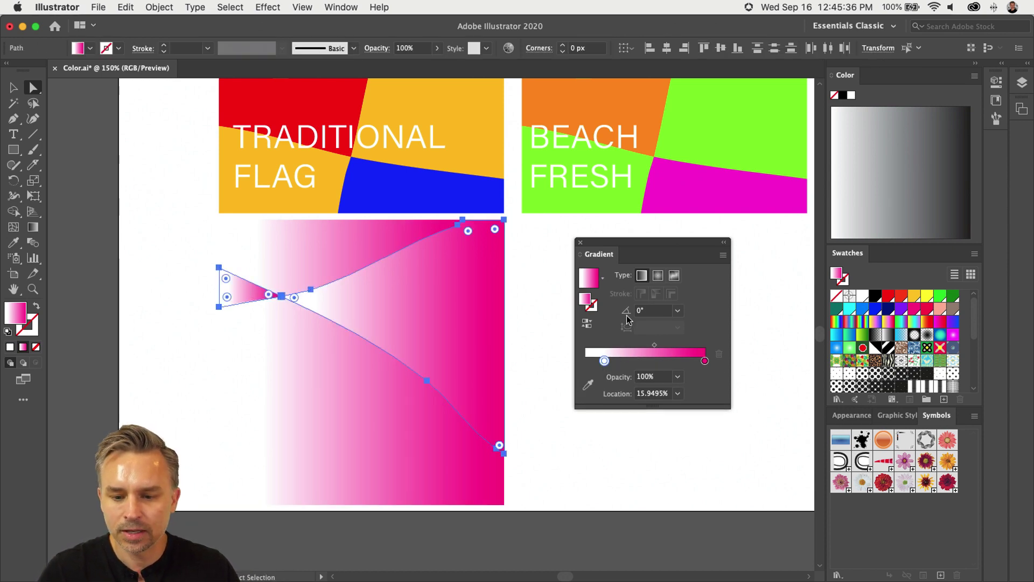
left_click(587, 324)
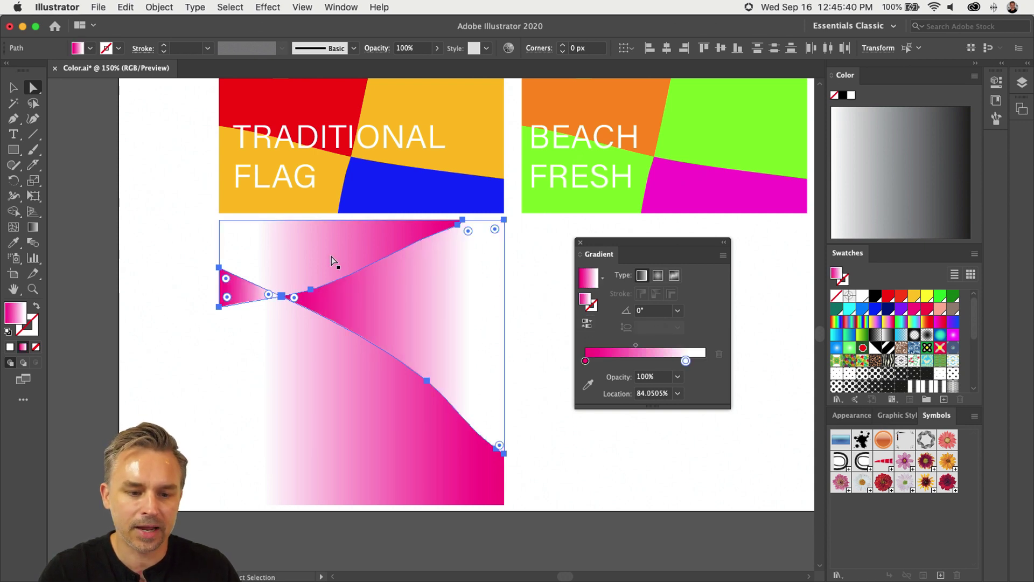
left_click(163, 271)
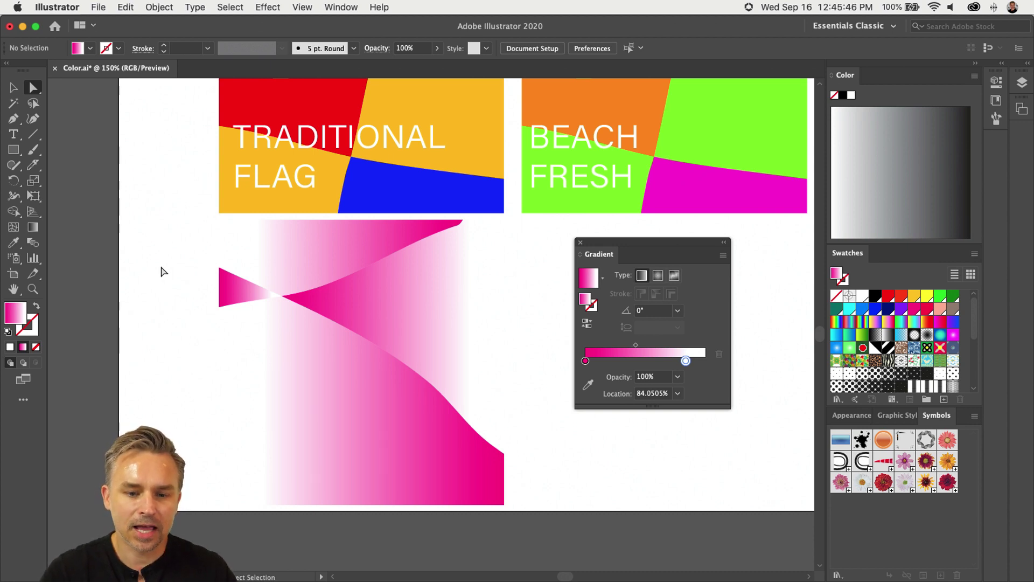
Change the pink end stop of the bottom piece's gradient to the medium blue swatch
left_click(289, 367)
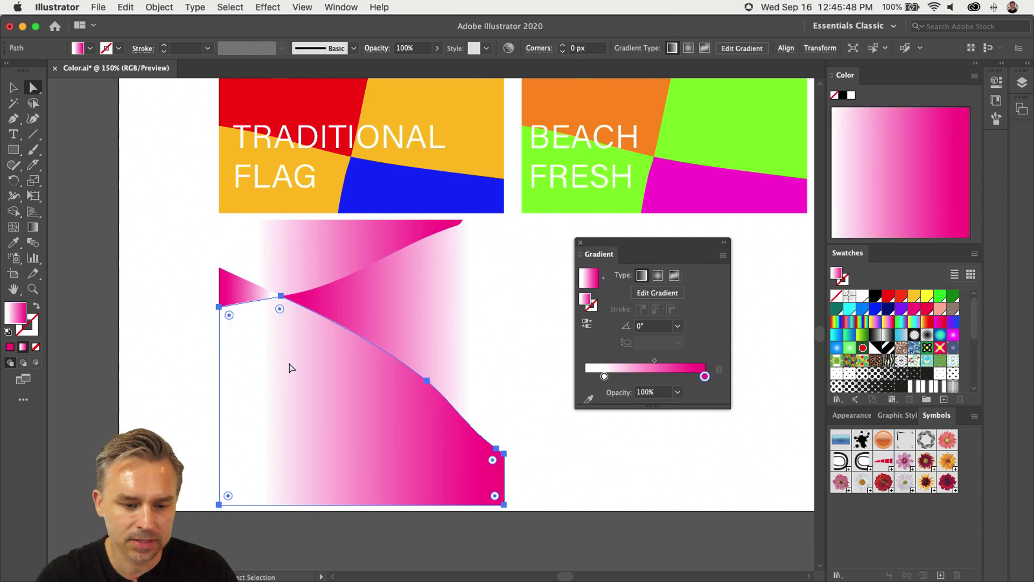
double_click(704, 376)
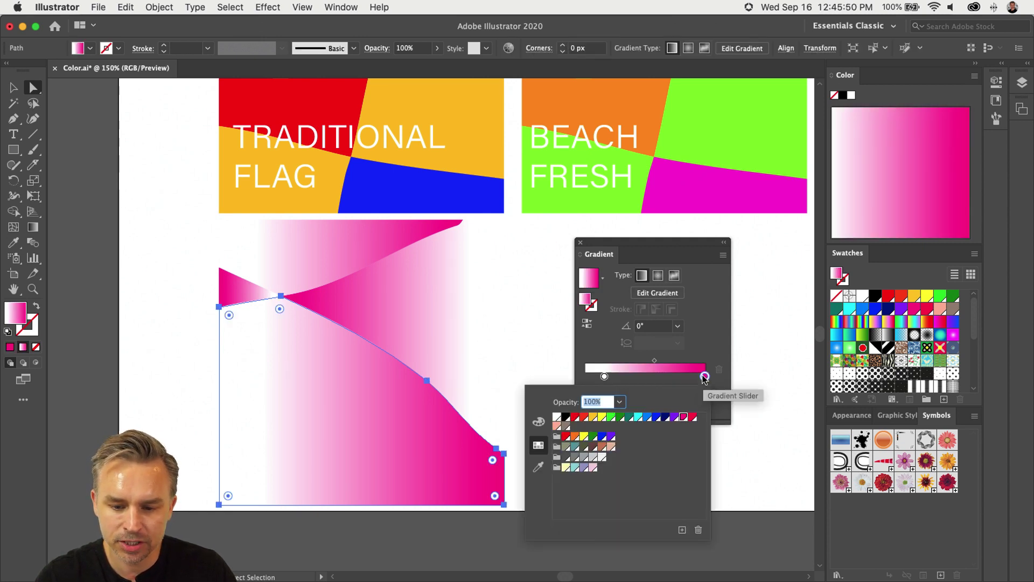
left_click(638, 417)
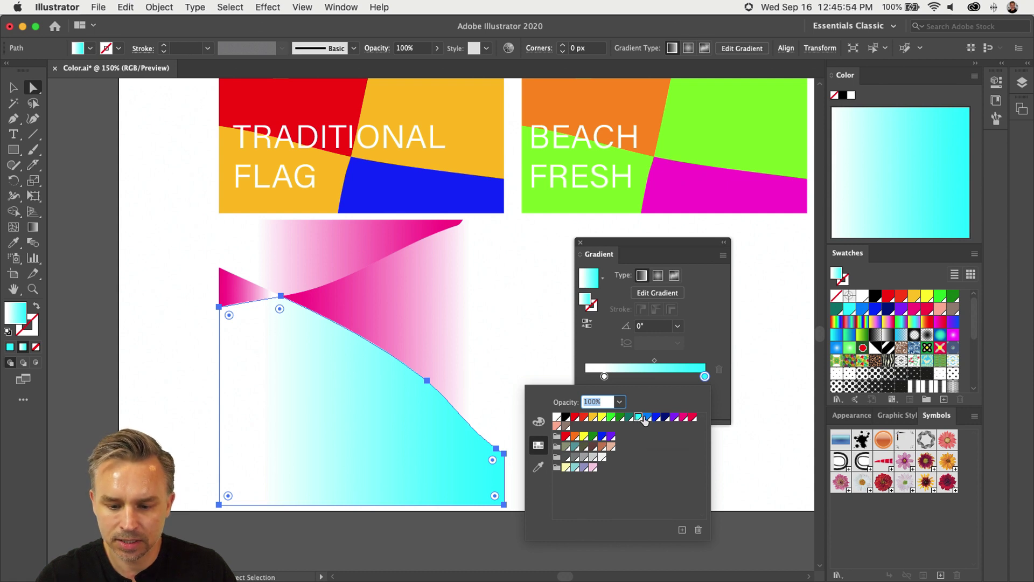
left_click(646, 418)
left_click(297, 276)
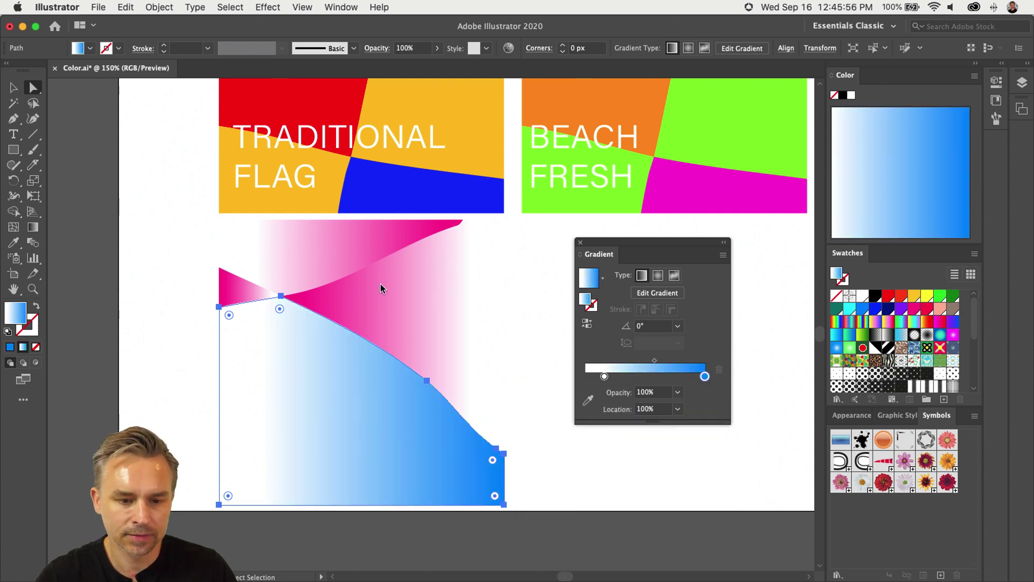
Copy the bottom piece's white-to-blue gradient onto the upper piece with the Eyedropper
left_click(338, 245)
key("i")
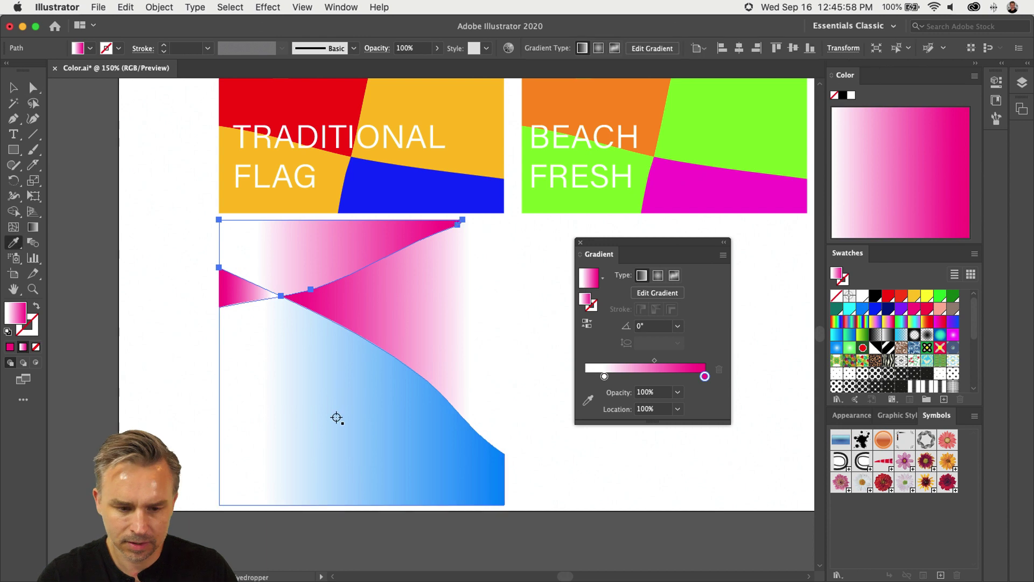
left_click(335, 418)
left_click(13, 87)
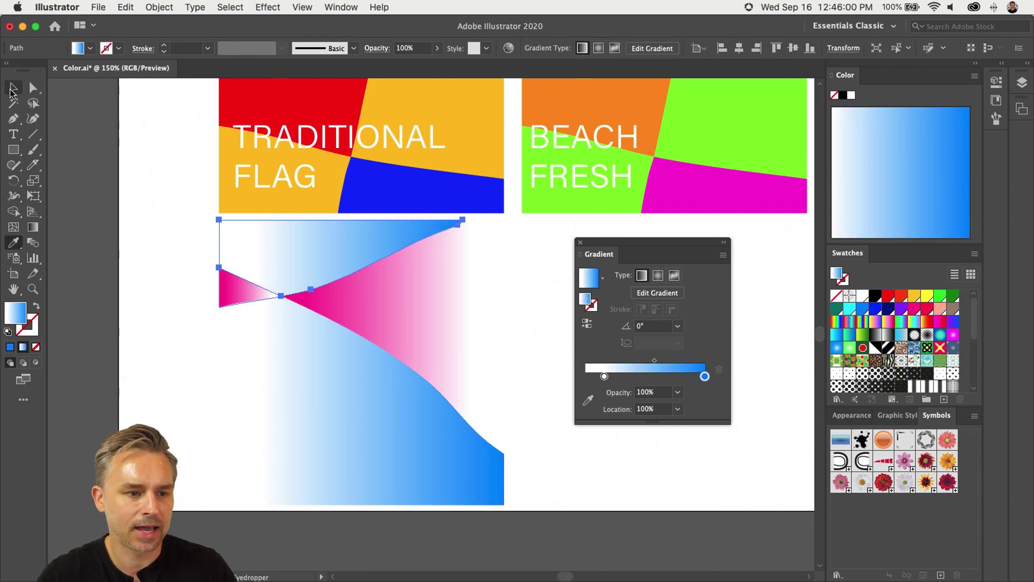
double_click(704, 376)
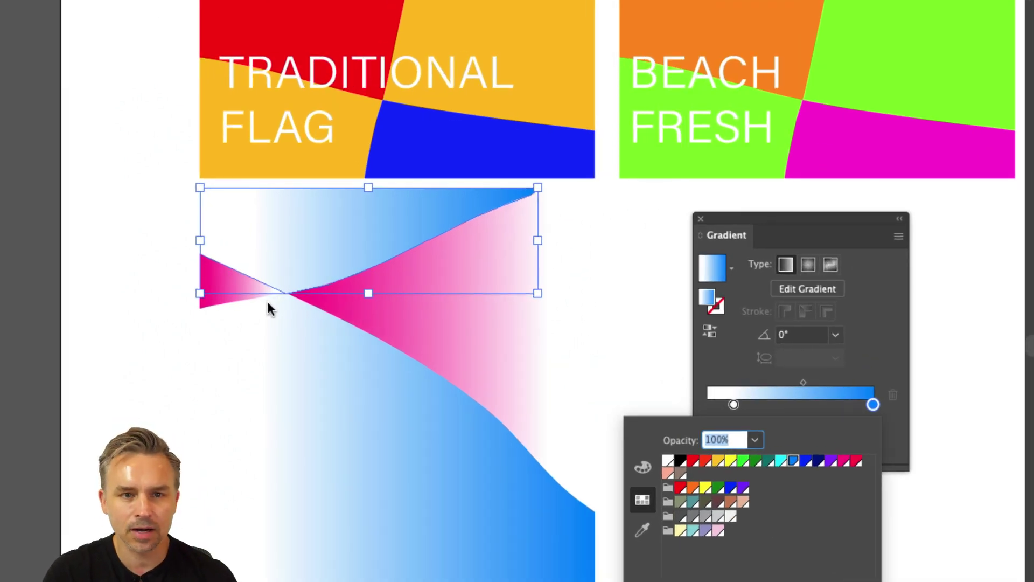
left_click(401, 315)
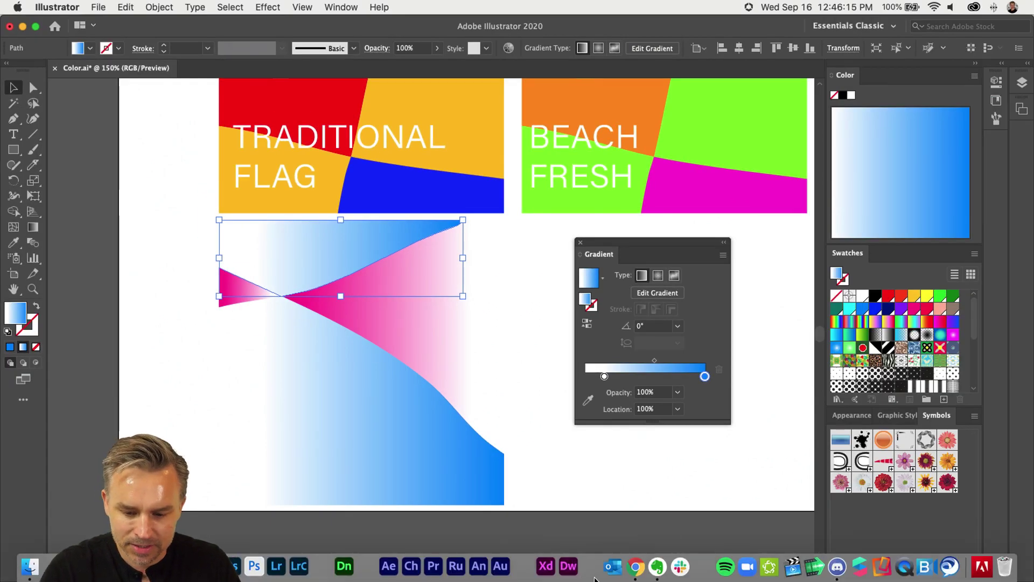
Switch to Chrome, search the web for "primary color wheel" in a new tab and open the Color Wheel Poster Download result
left_click(637, 574)
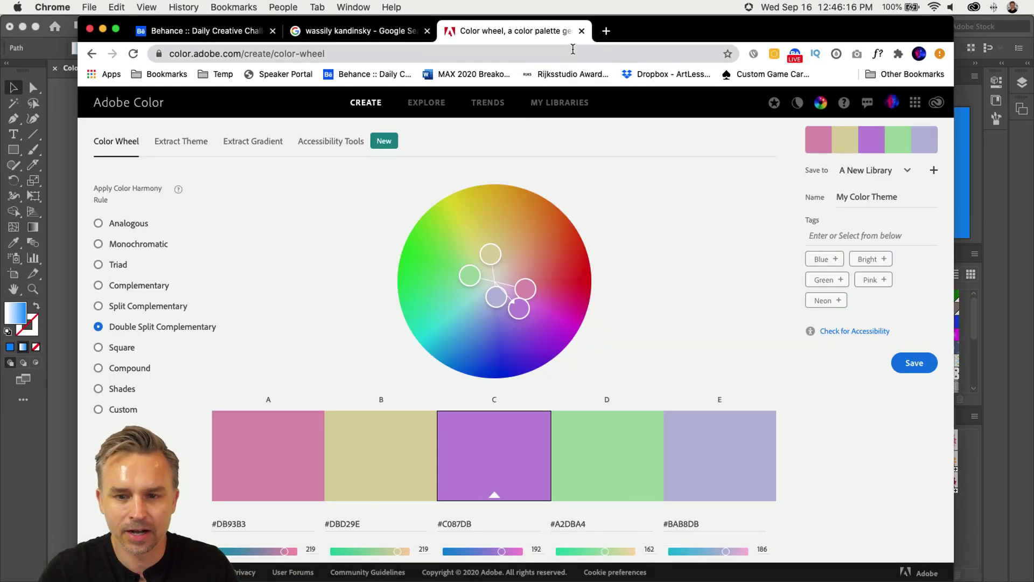
left_click(607, 32)
type("PRINA")
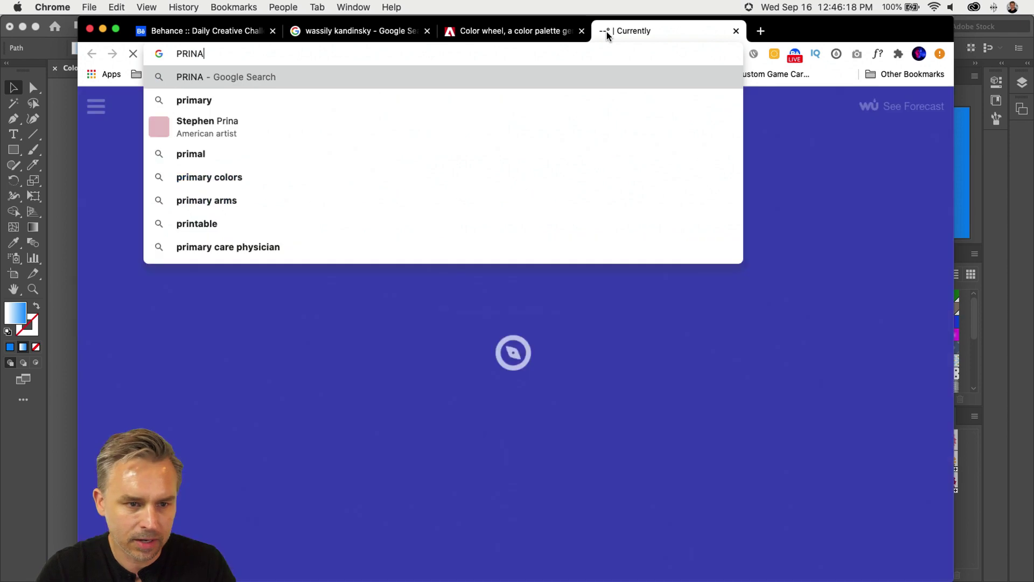
key("BackSpace")
key("BackSpace")
key("BackSpace")
type("MRIM")
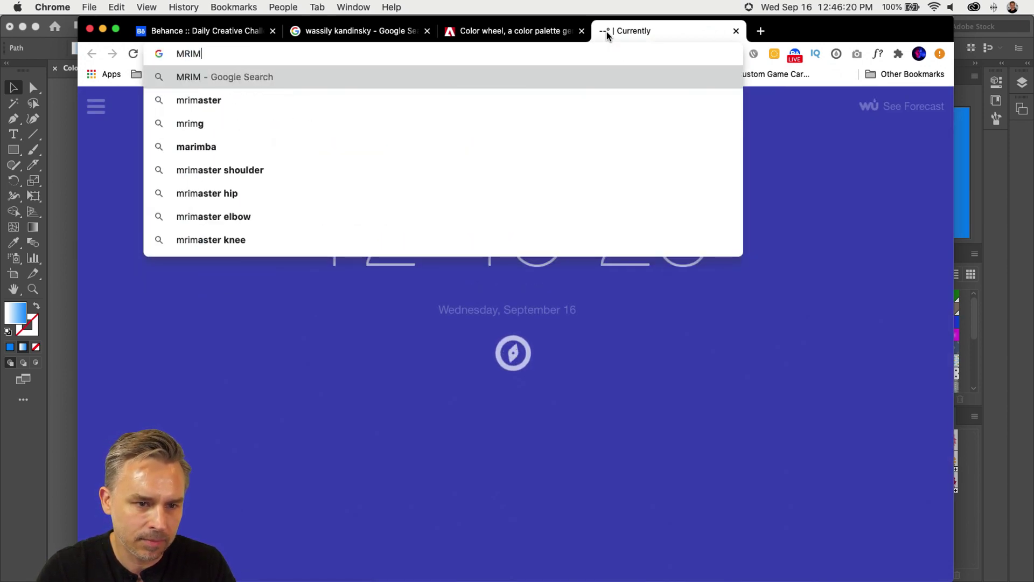
key("BackSpace")
key("BackSpace")
key("BackSpace")
key("BackSpace")
type("primar")
key("BackSpace")
type("te")
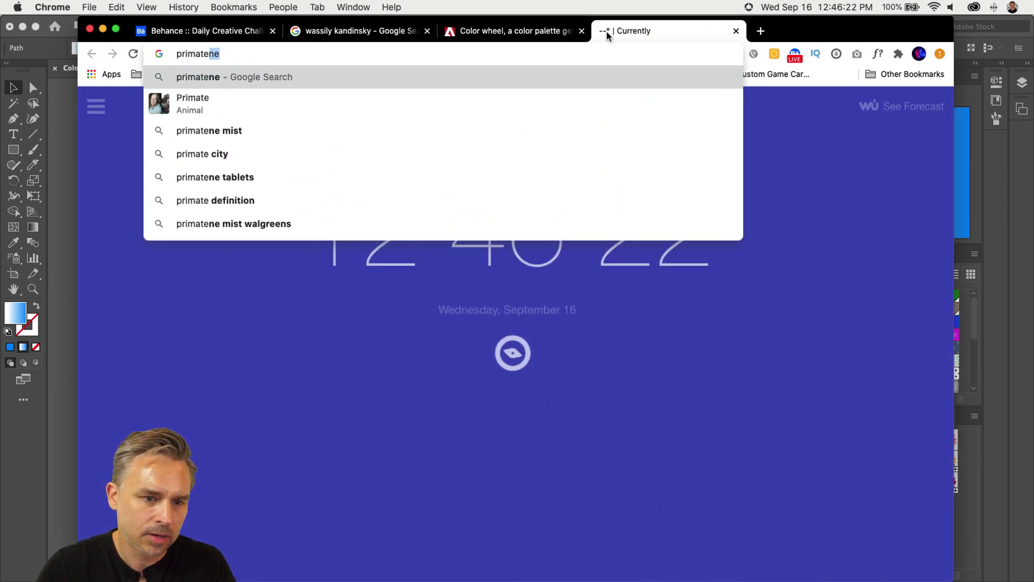
key("BackSpace")
key("BackSpace")
type("ry color")
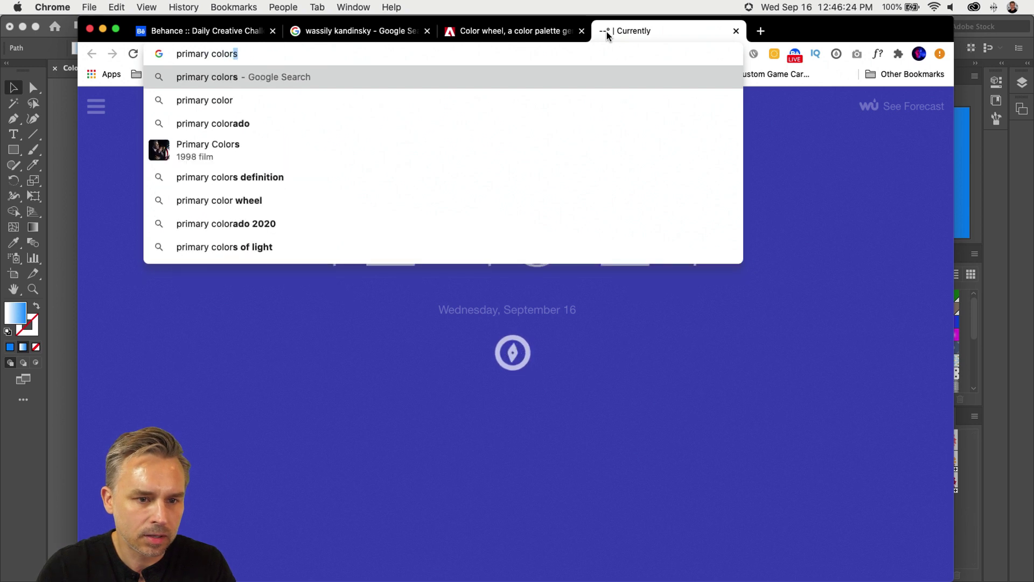
type(" wheel")
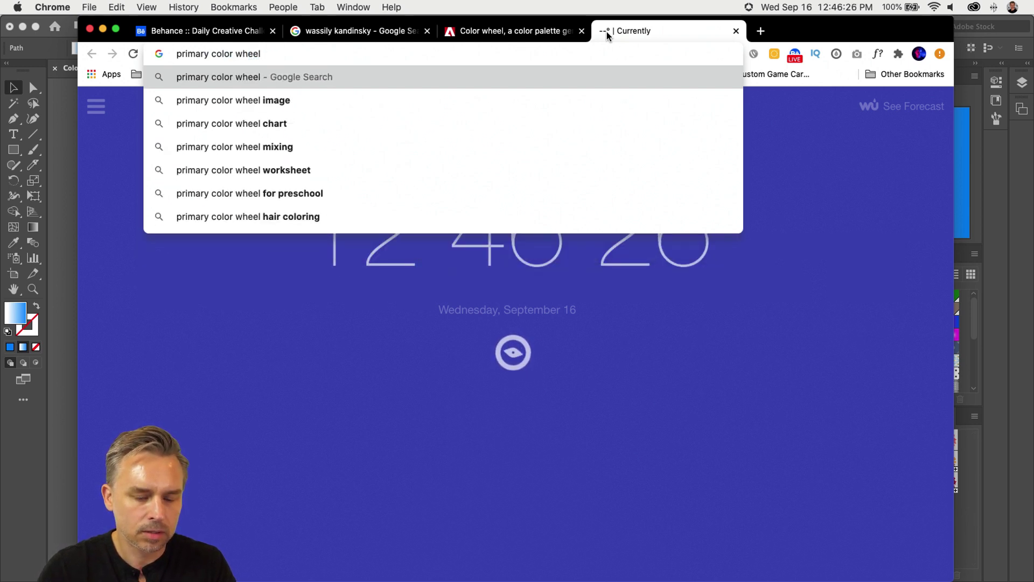
key("Return")
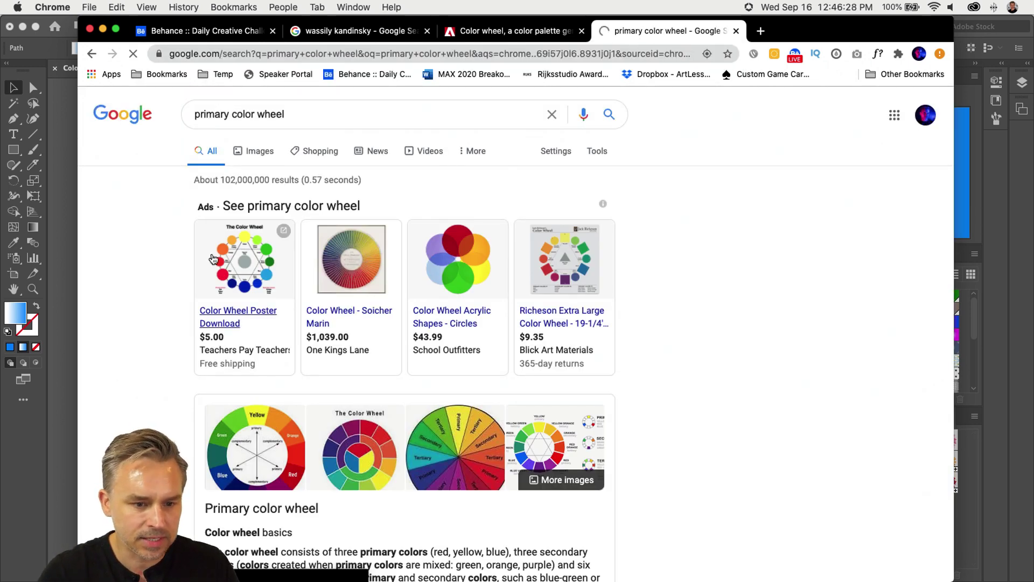
left_click(236, 271)
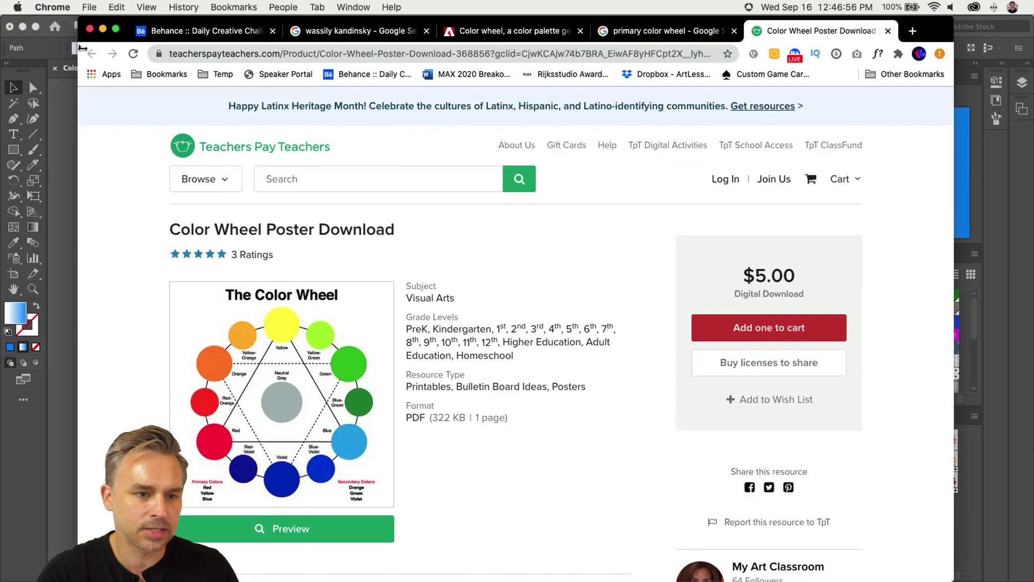
Switch back to Illustrator and select only the upper blue gradient piece
left_click(57, 110)
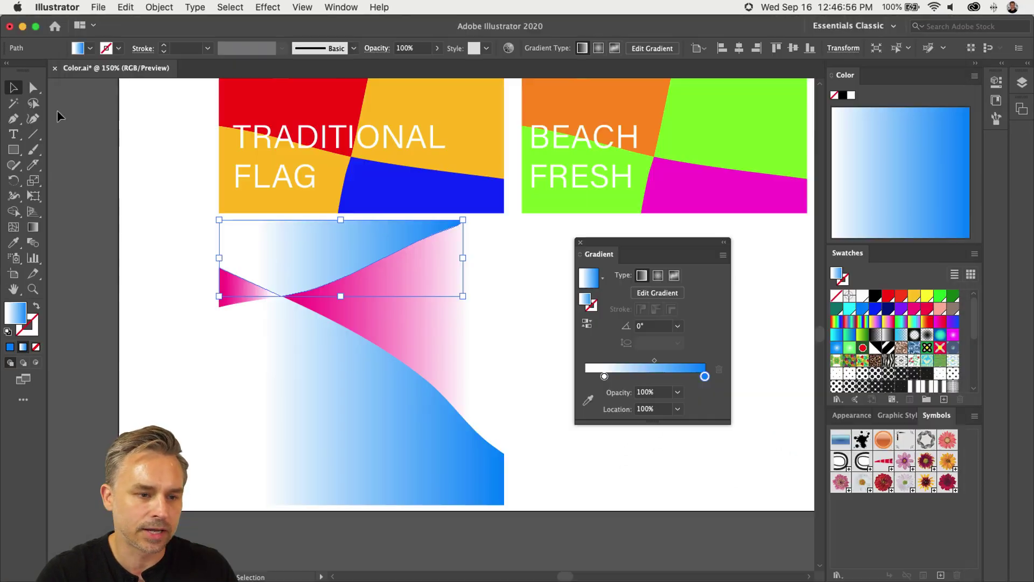
left_click(319, 432, "shift")
left_click(323, 233)
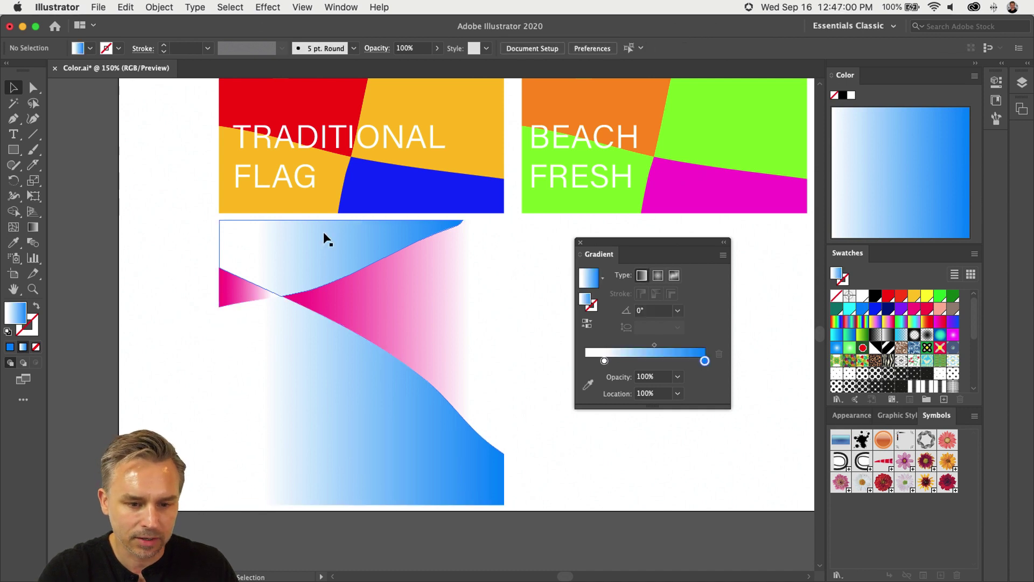
double_click(701, 375)
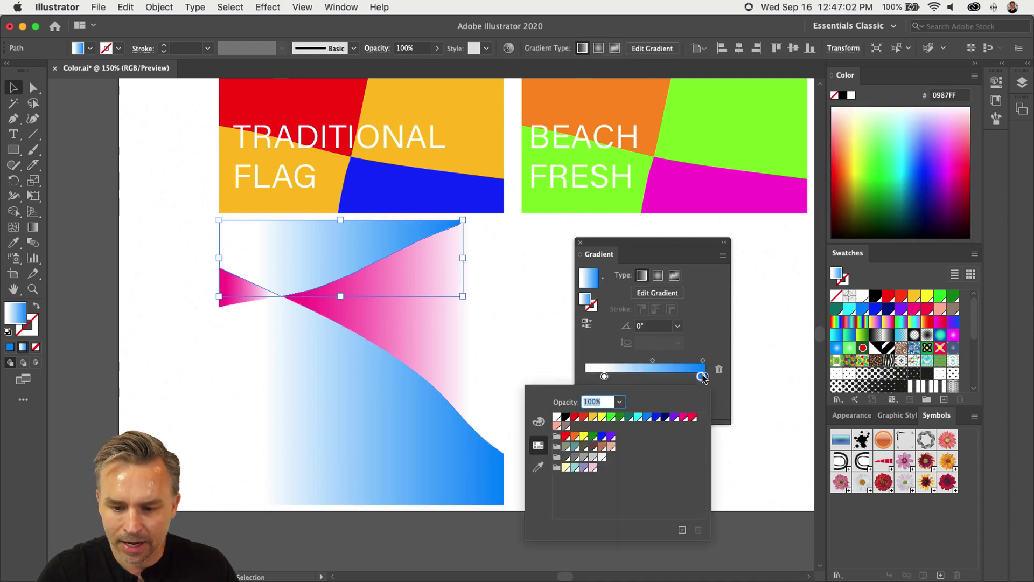
left_click(747, 394)
left_click_drag(701, 375, 699, 389)
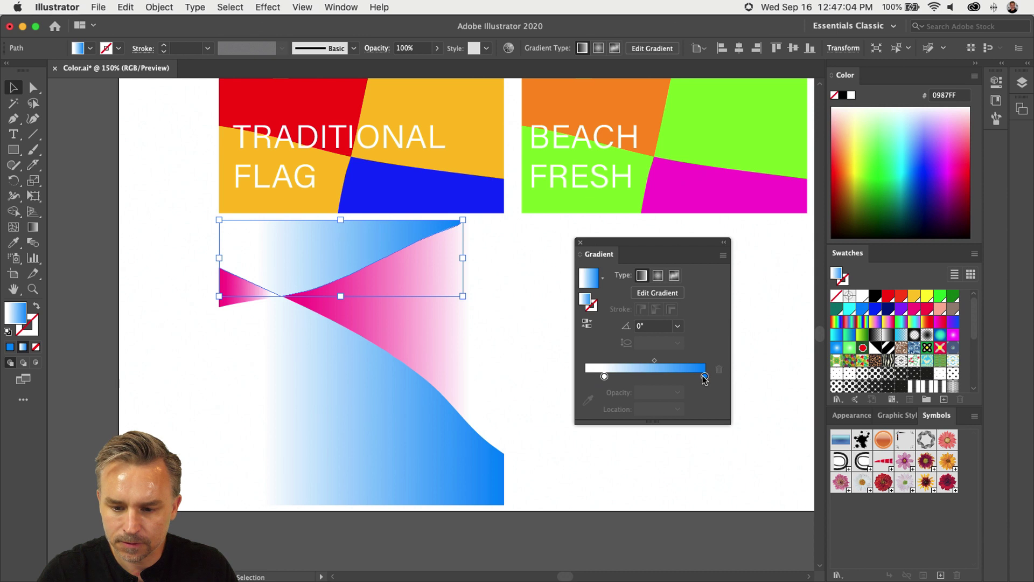
Try the purple and dark blue swatches on the upper piece's gradient end stop, settling on the cyan swatch
double_click(704, 377)
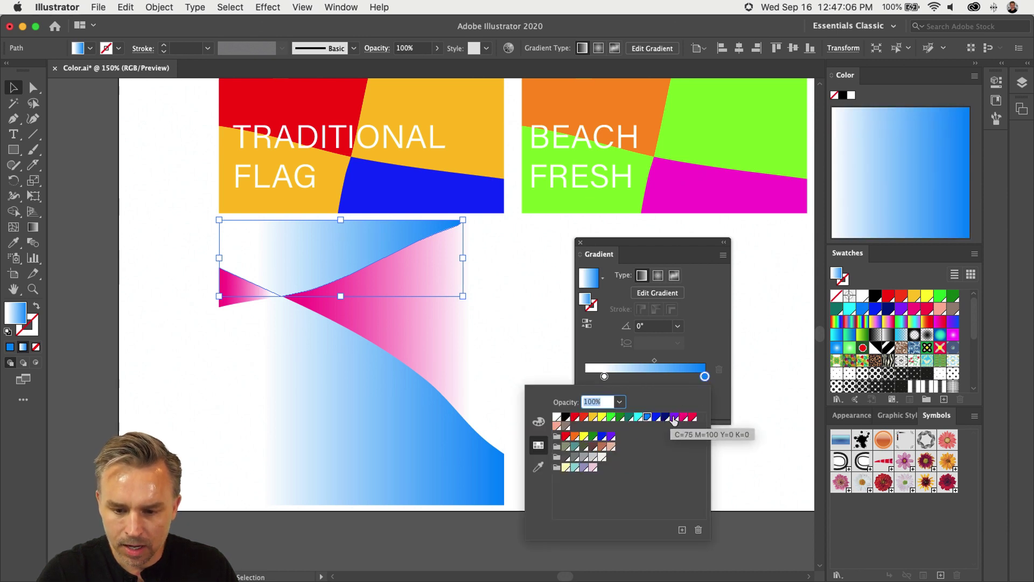
left_click(673, 419)
left_click(656, 418)
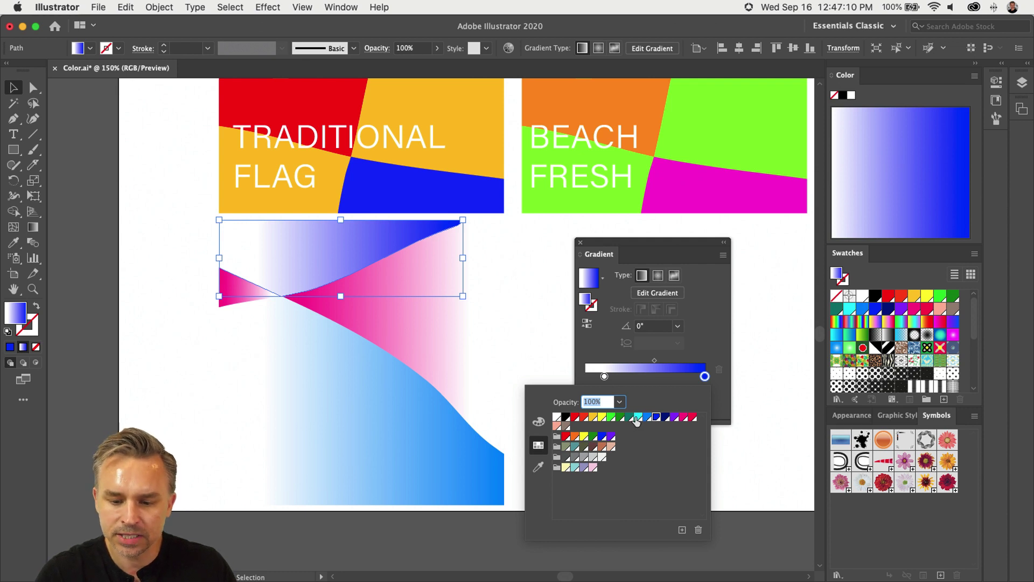
left_click(637, 420)
Switch the end stop's color controls to RGB and lower blue to 163 for a mint green (00FFA3)
left_click(539, 422)
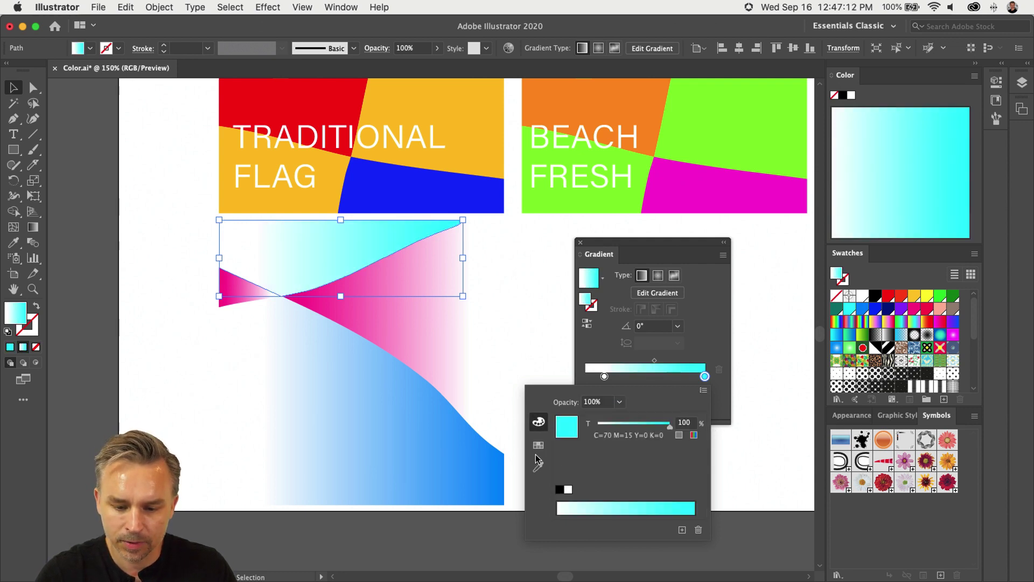
left_click(538, 445)
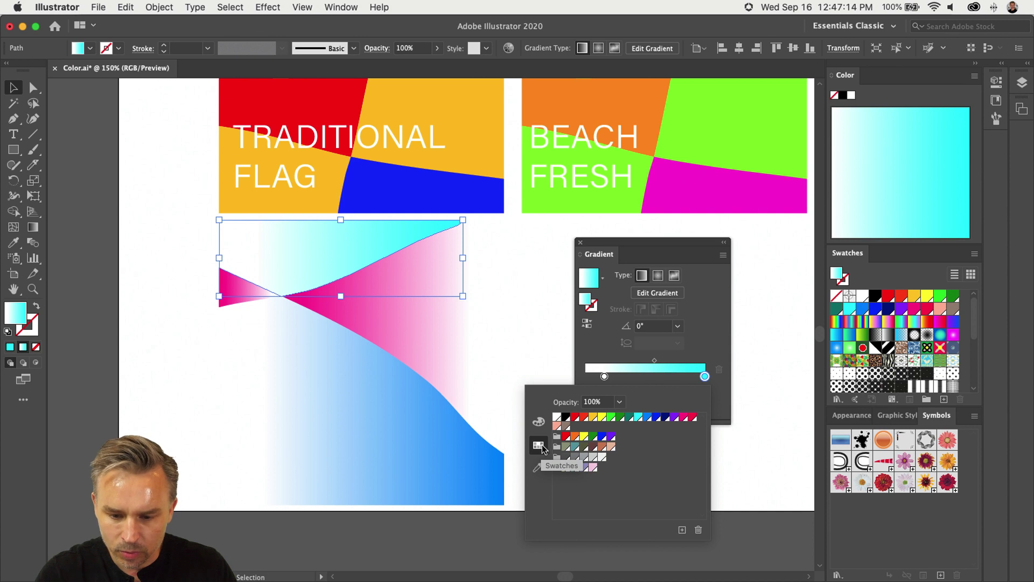
left_click(539, 422)
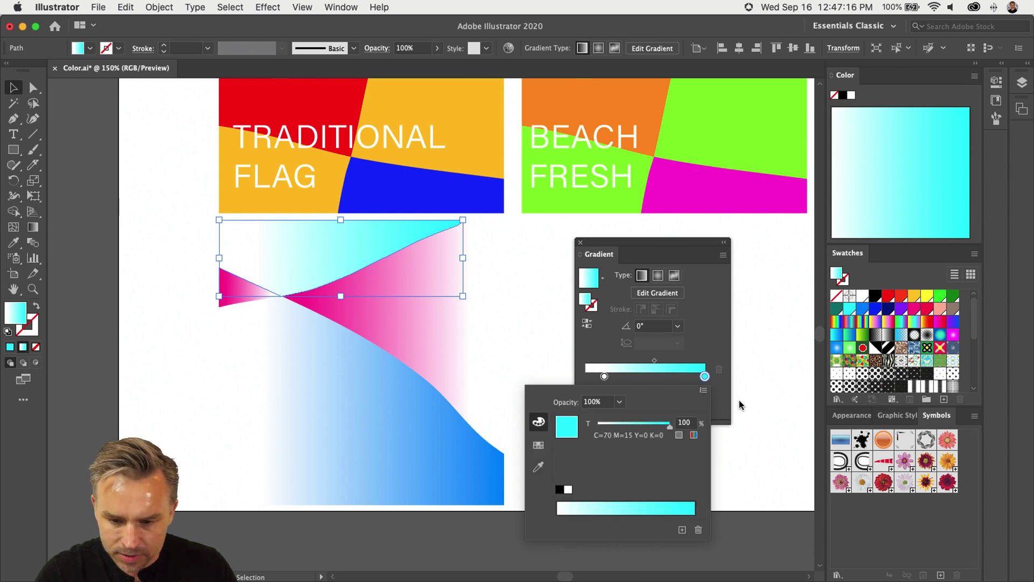
left_click(703, 390)
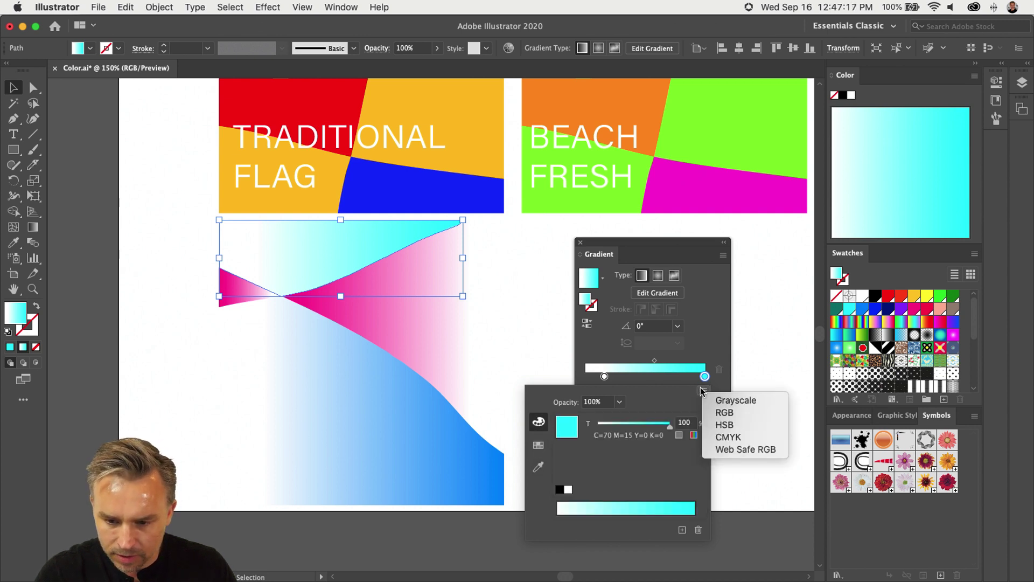
left_click(725, 413)
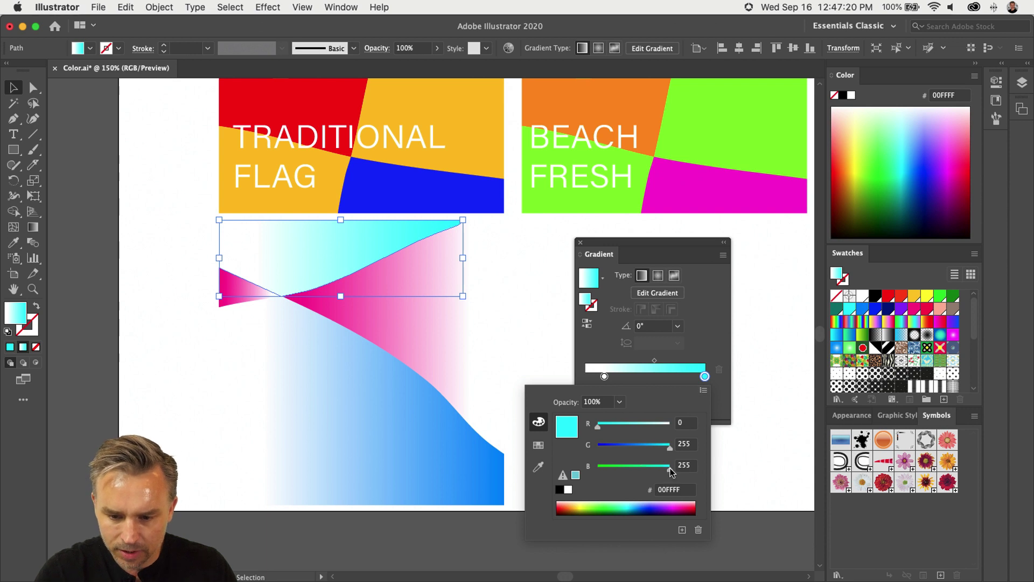
mouse_move(669, 450)
left_mouse_down()
mouse_move(633, 448)
mouse_move(672, 448)
left_mouse_up()
left_click(643, 467)
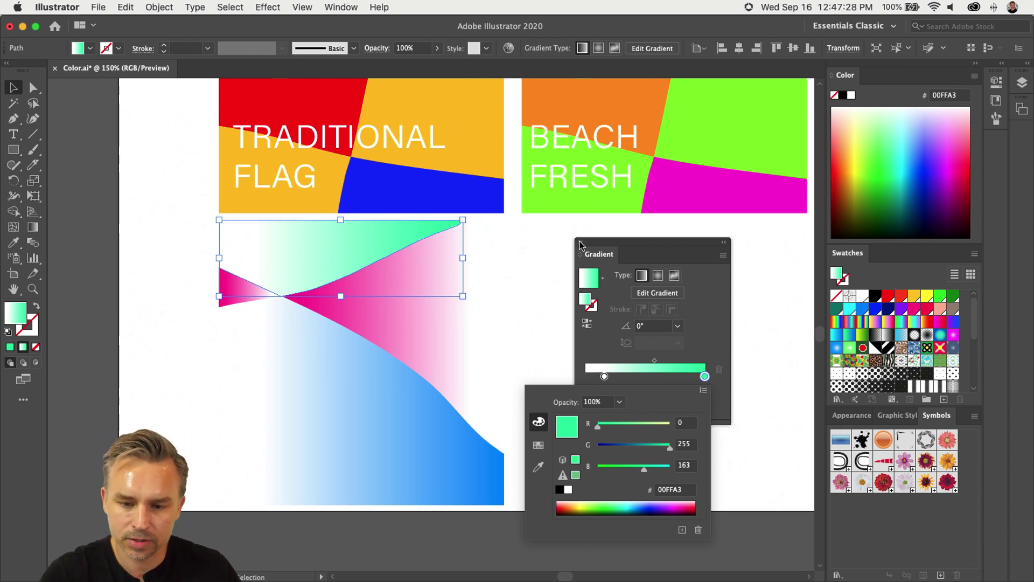
left_click(604, 262)
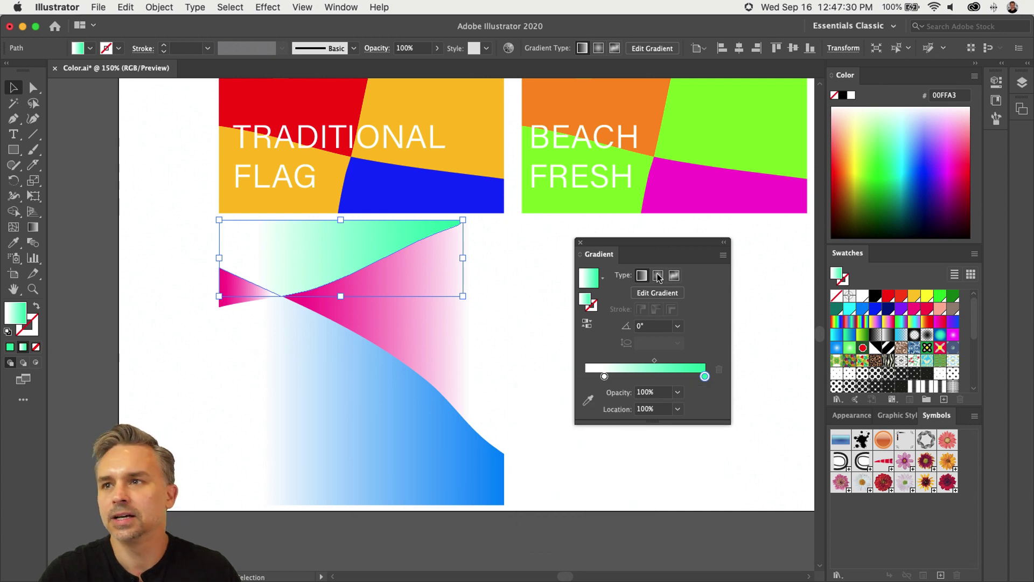
Move the Gradient panel over the cut square, deselect, and draw a square with the mint gradient fill beneath the BEACH FRESH square
left_click_drag(636, 255, 217, 303)
left_click(146, 204)
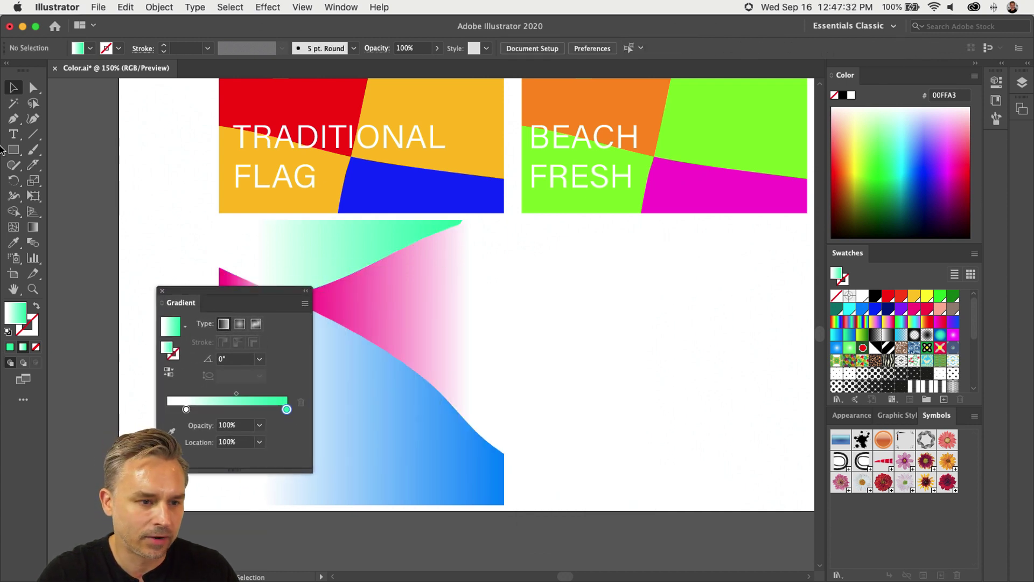
left_click(12, 150)
mouse_move(508, 219)
left_mouse_down()
mouse_move(394, 219)
mouse_move(706, 481)
left_mouse_up()
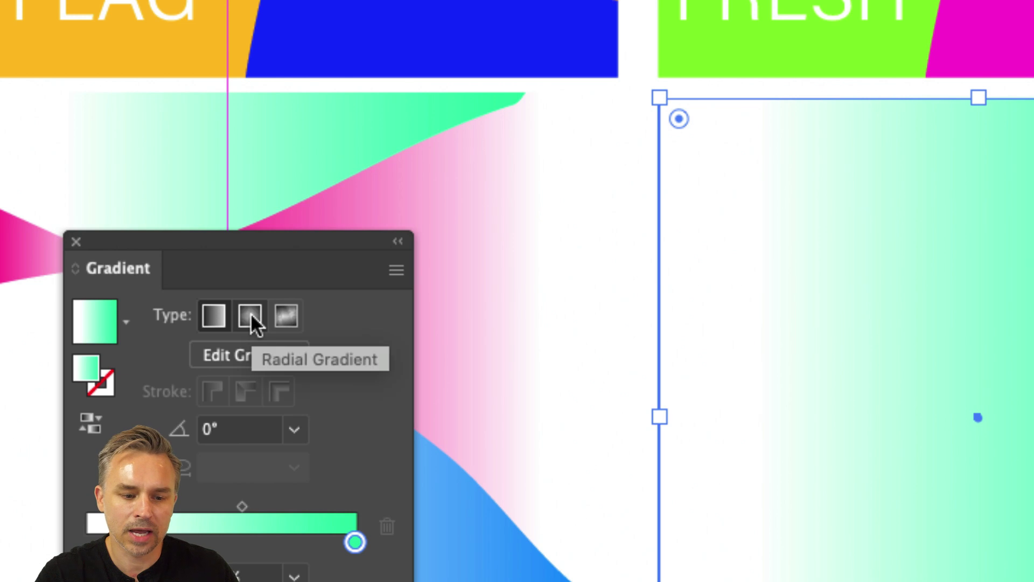
Apply a radial gradient to the new square and move the Gradient panel up beside it
left_click(251, 315)
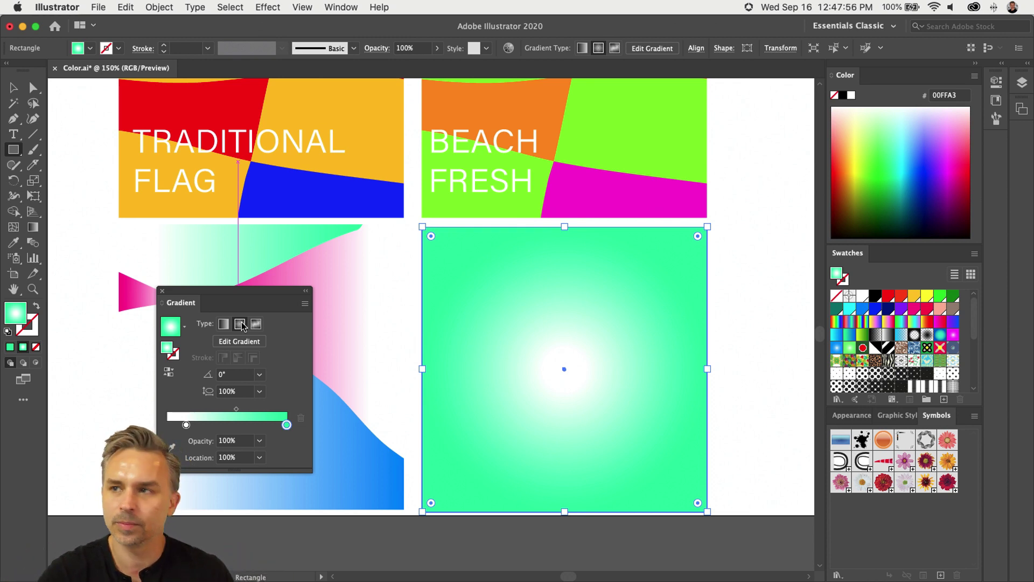
left_click_drag(250, 303, 360, 269)
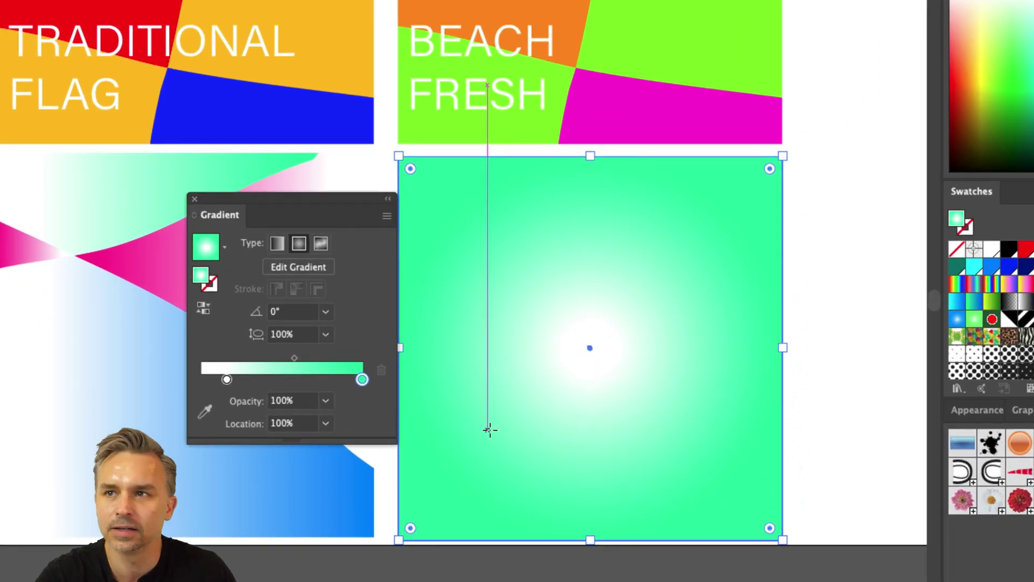
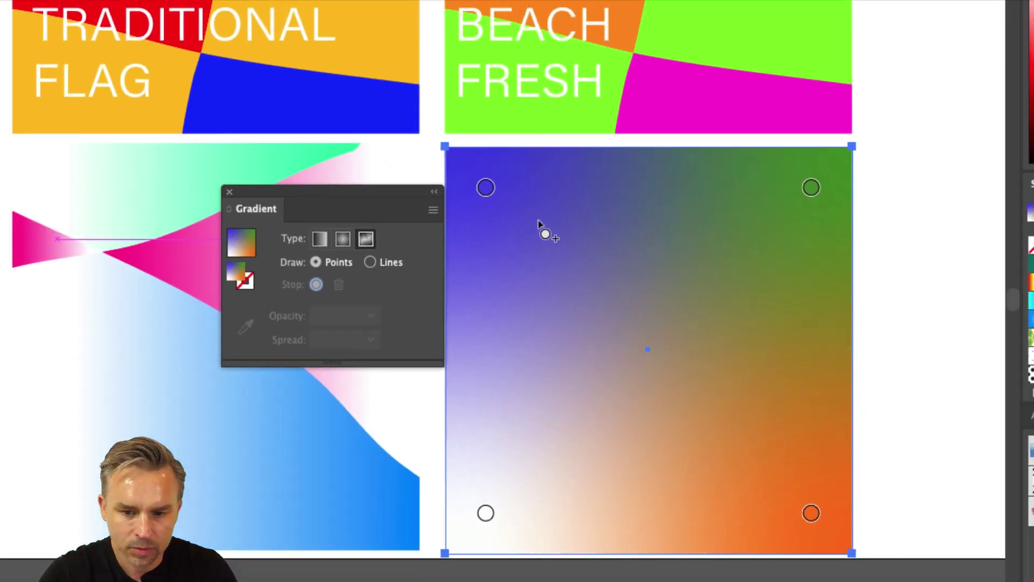
Color the square's freeform gradient points purple at the upper left, yellow at the upper right and cyan at the lower right
left_click(473, 181)
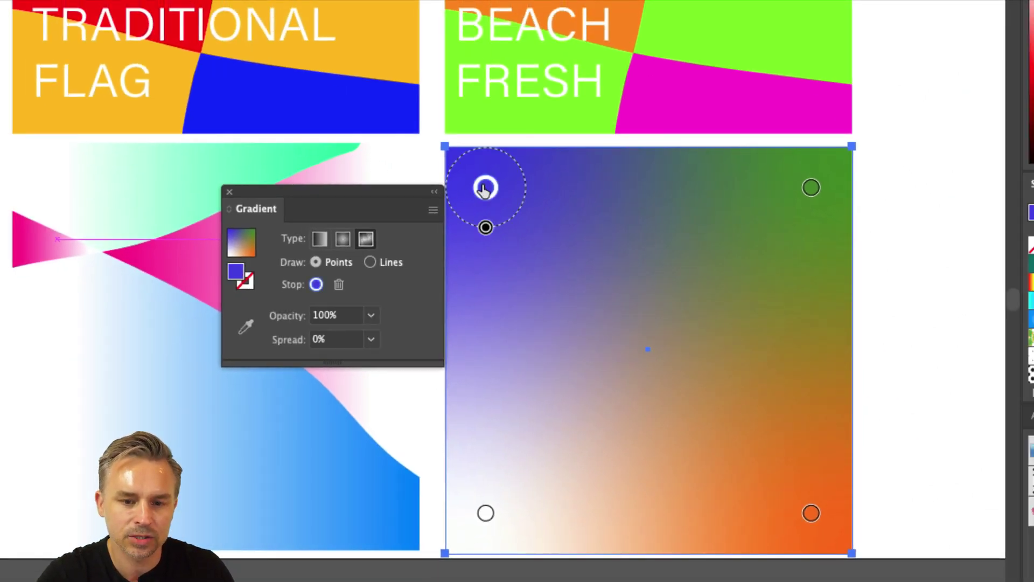
double_click(484, 188)
left_click(255, 289)
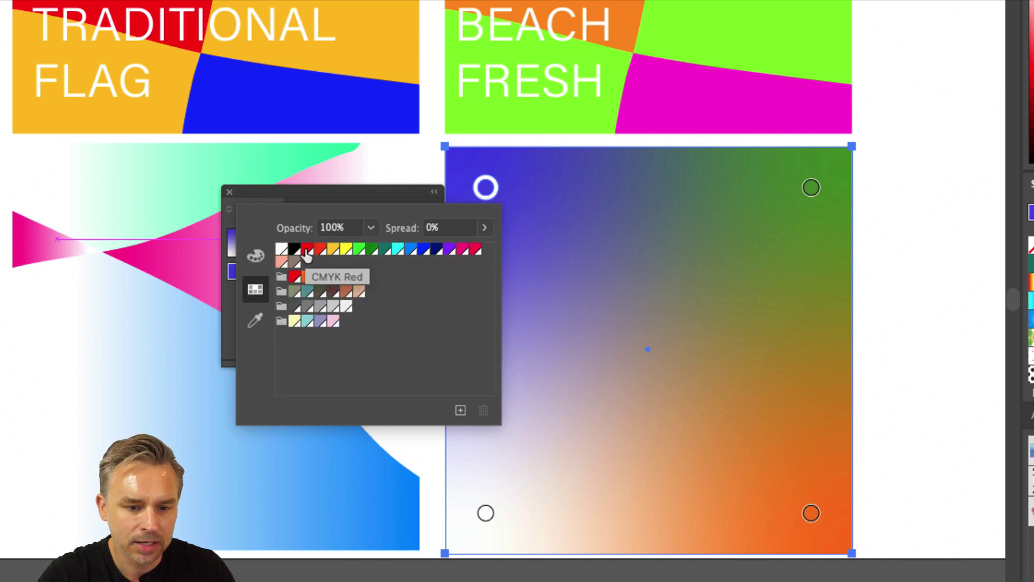
left_click(447, 250)
left_click(810, 187)
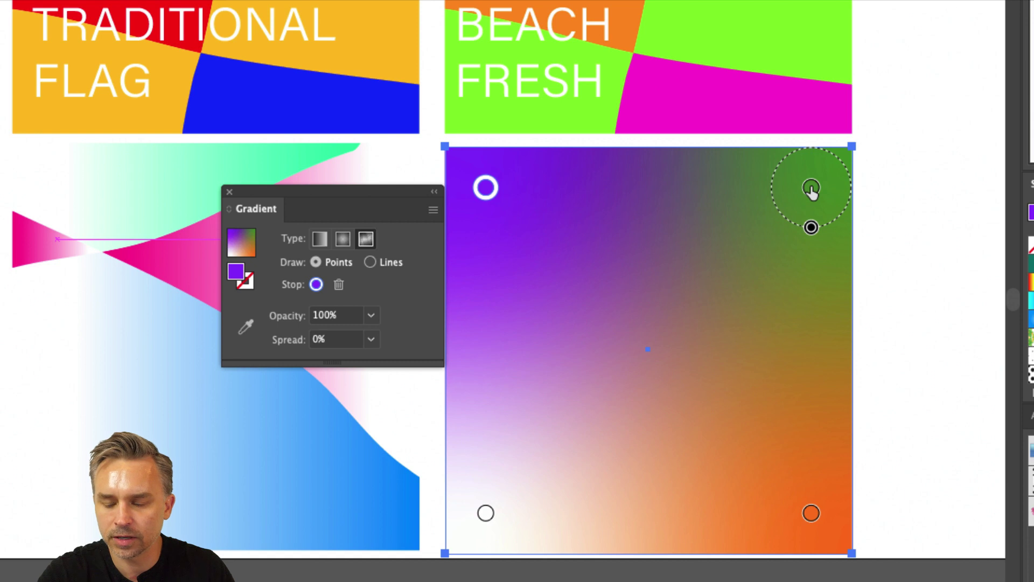
double_click(811, 186)
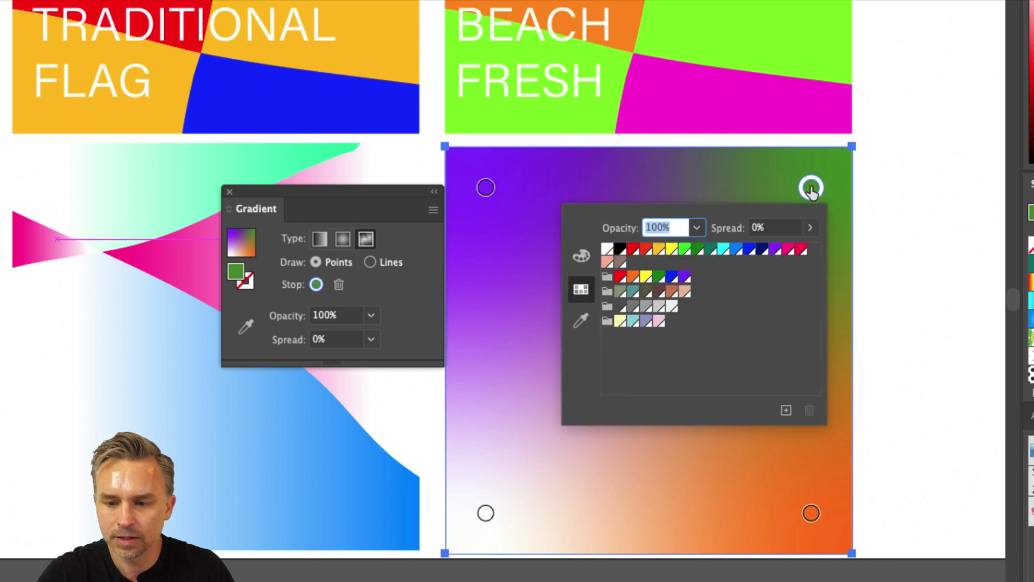
left_click(670, 251)
left_click(812, 515)
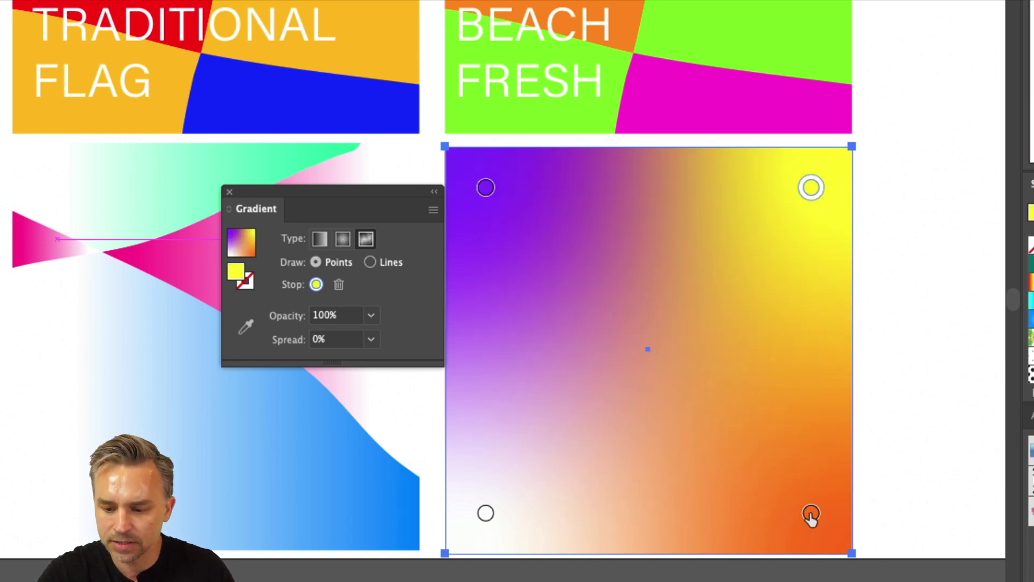
double_click(811, 514)
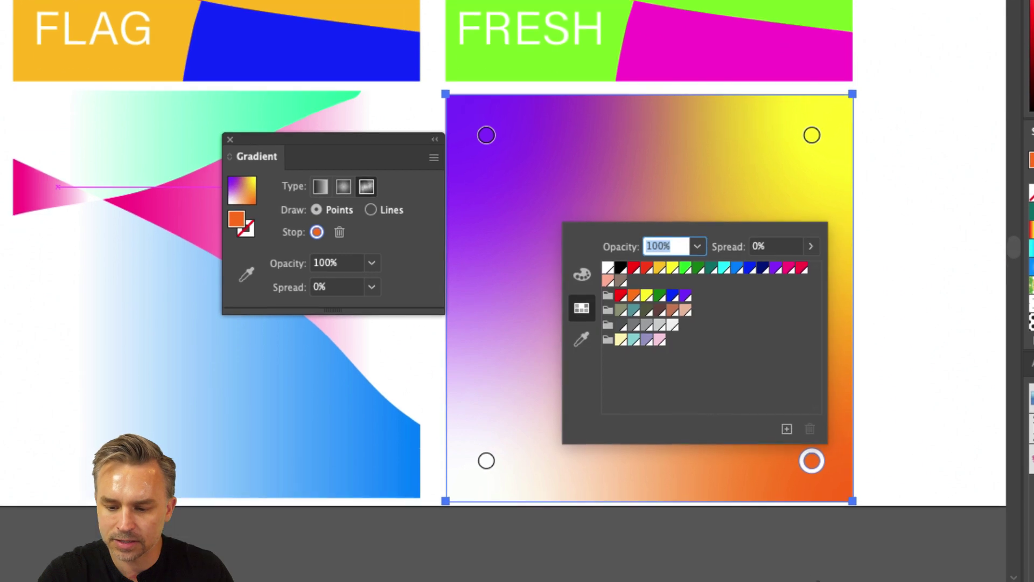
left_click(724, 268)
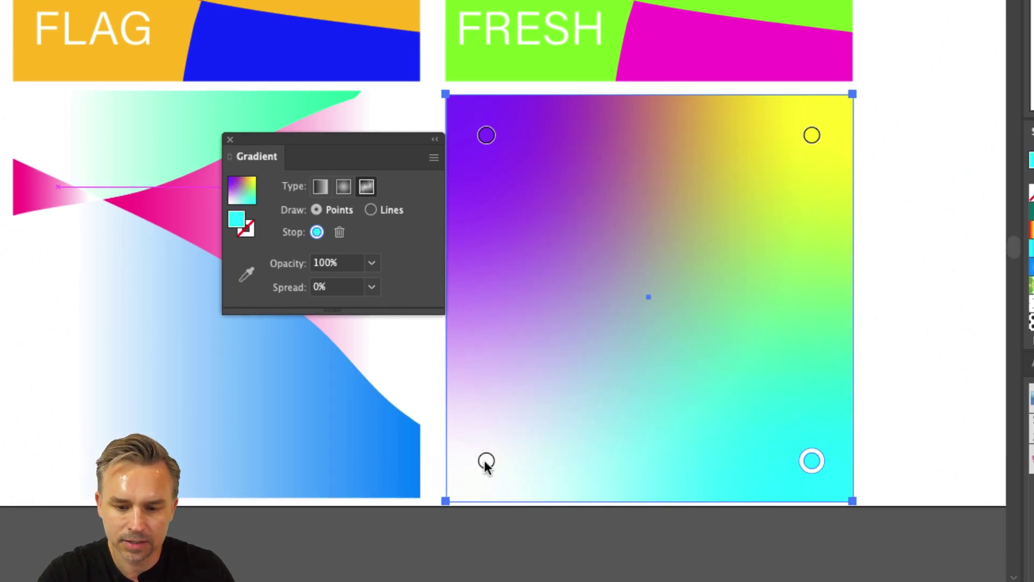
Try dark blue, white, cyan, blue and green swatches on the square's lower-left gradient point, settling on the crimson swatch
double_click(486, 462)
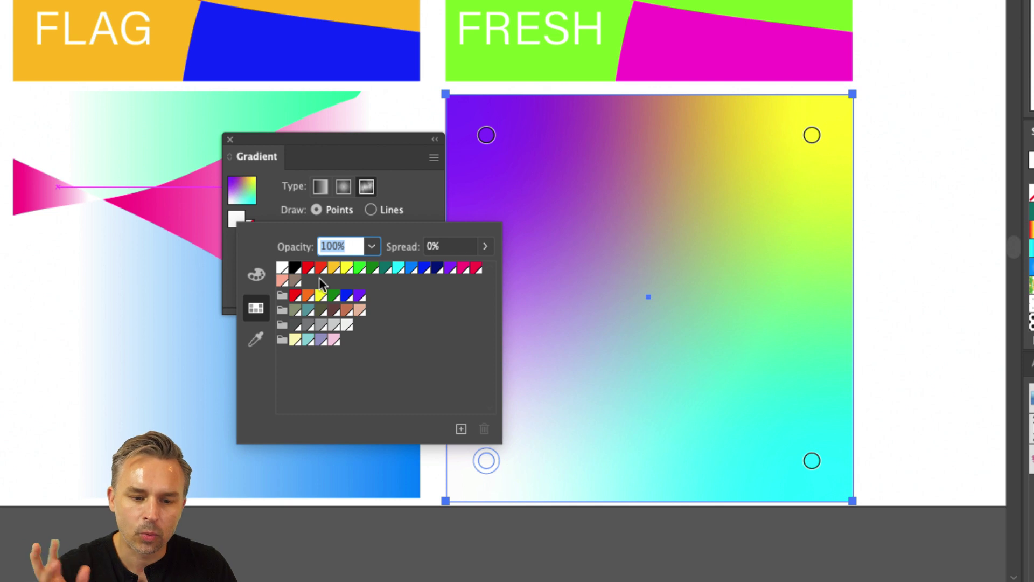
left_click(437, 269)
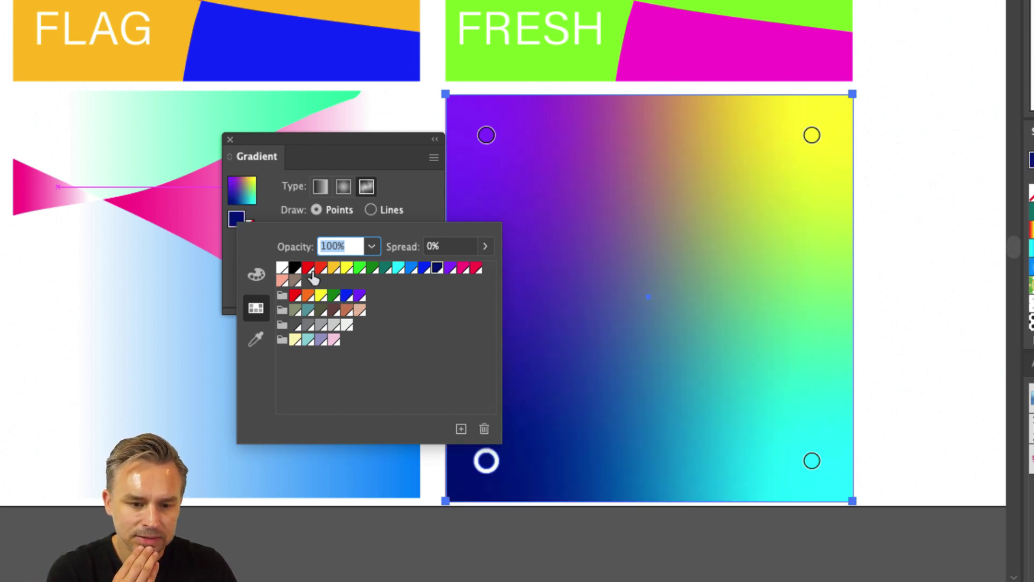
left_click(282, 268)
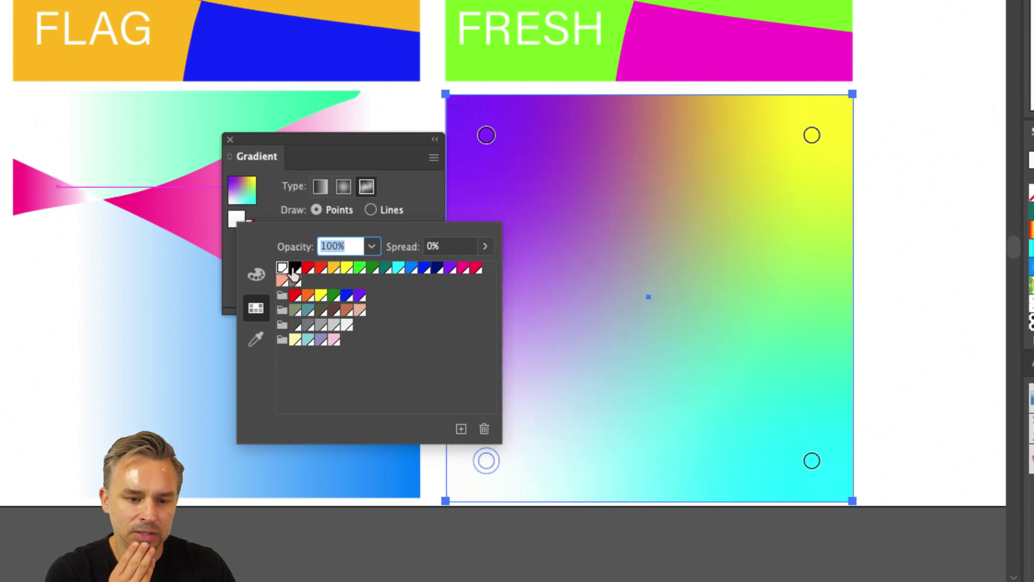
left_click(397, 269)
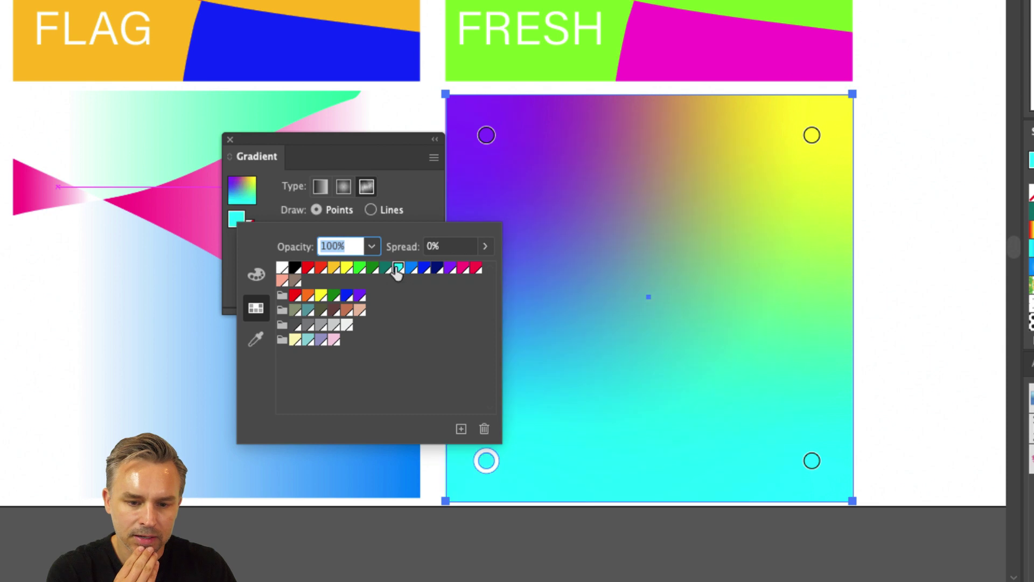
left_click(386, 268)
left_click(424, 268)
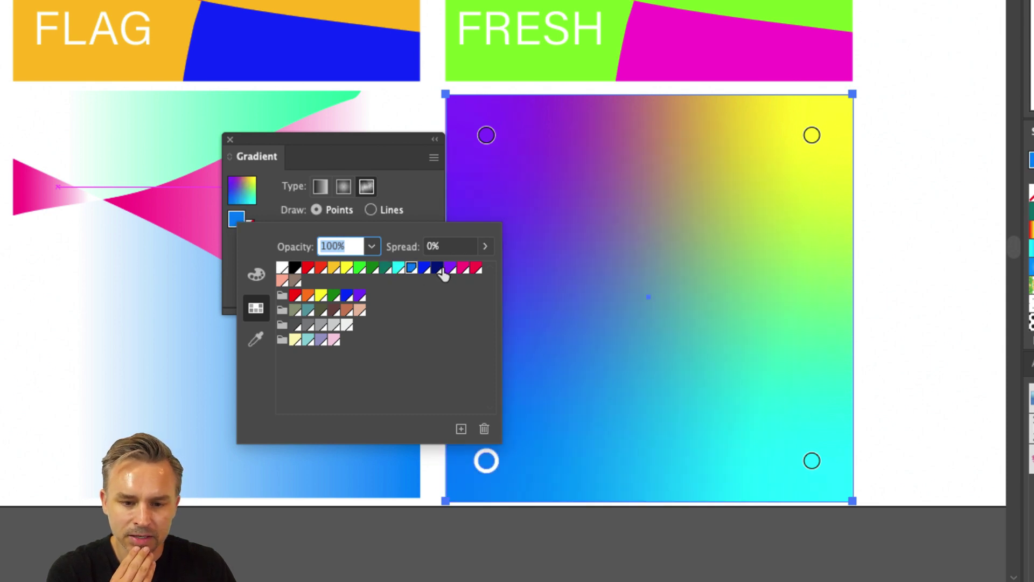
left_click(436, 269)
left_click(360, 270)
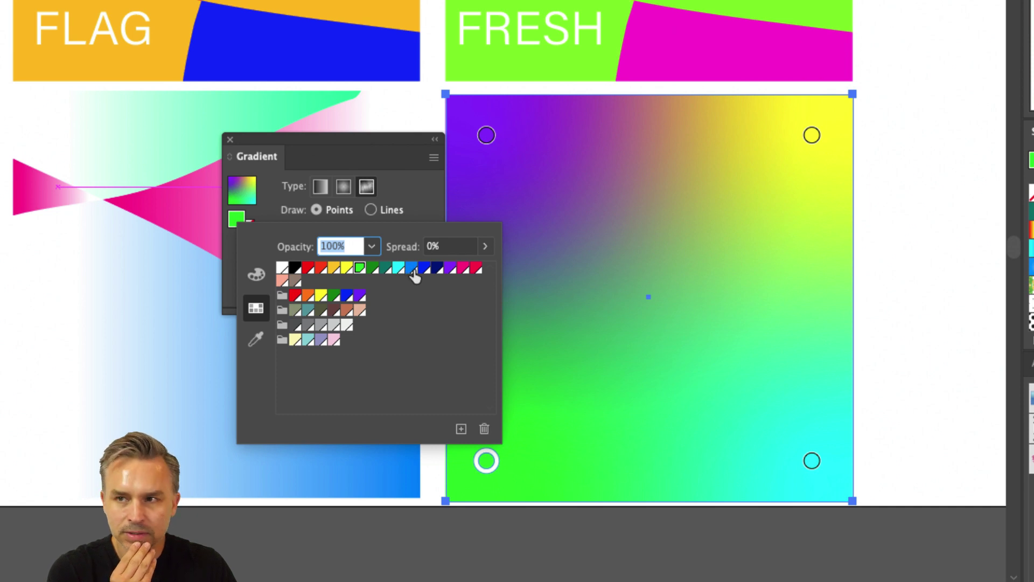
left_click(476, 269)
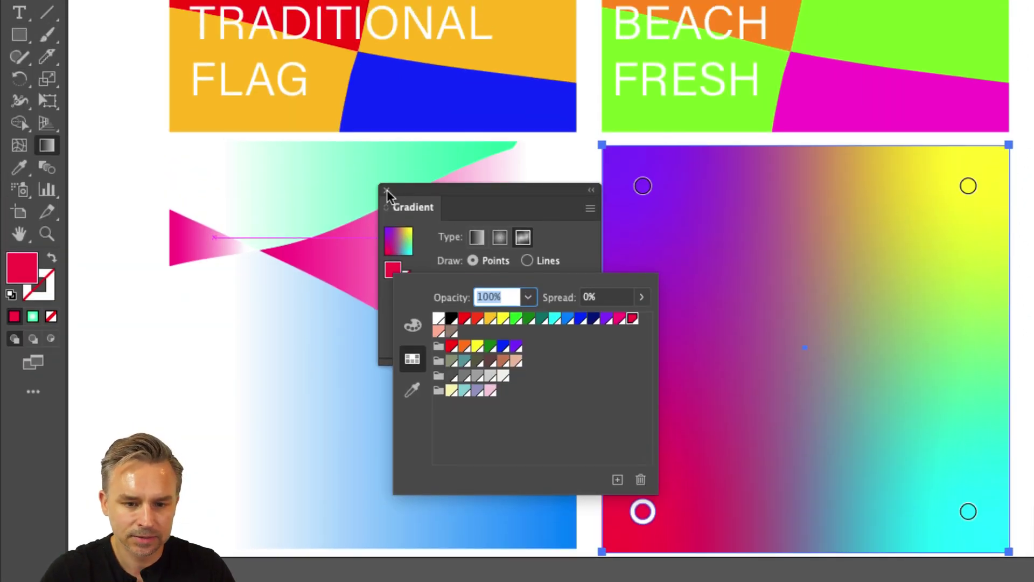
Move the purple gradient point to the square's center and the crimson point up into the upper-left area
left_click(503, 208)
left_click_drag(357, 185, 520, 327)
left_click_drag(355, 511, 369, 264)
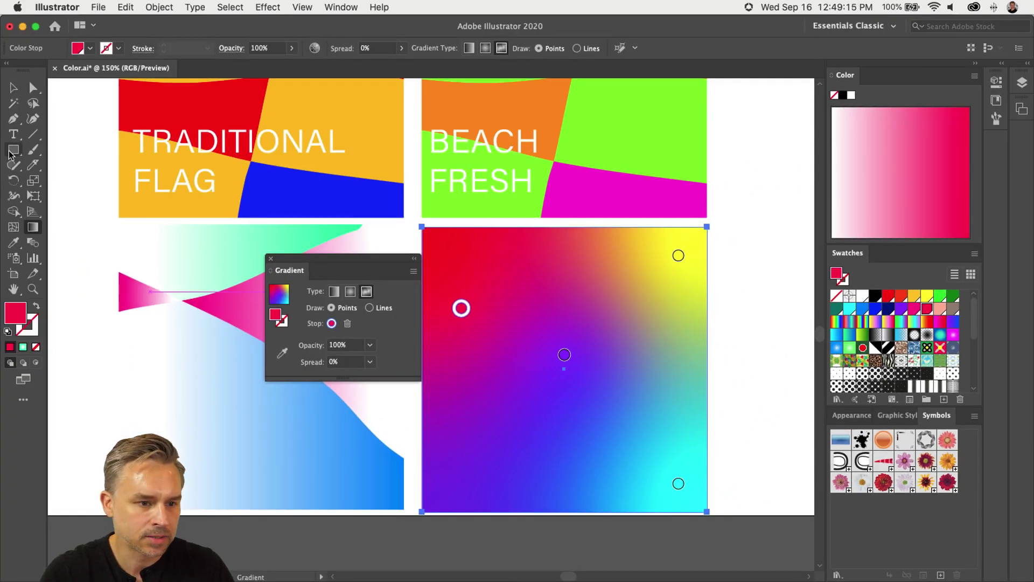
Draw a circle about 102 px in diameter outward from the center of the gradient square with the Ellipse tool
left_click(10, 153)
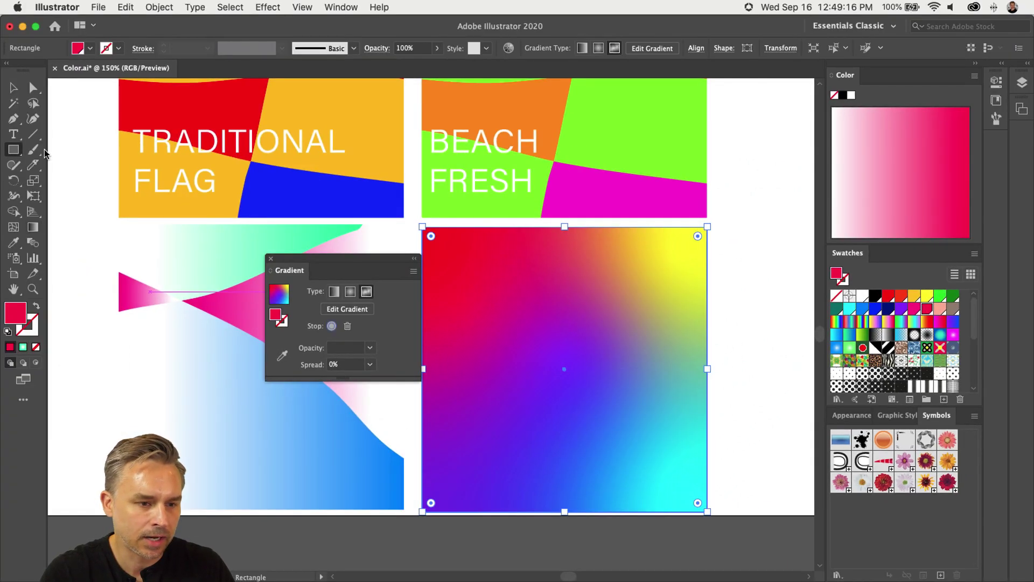
left_click(10, 153)
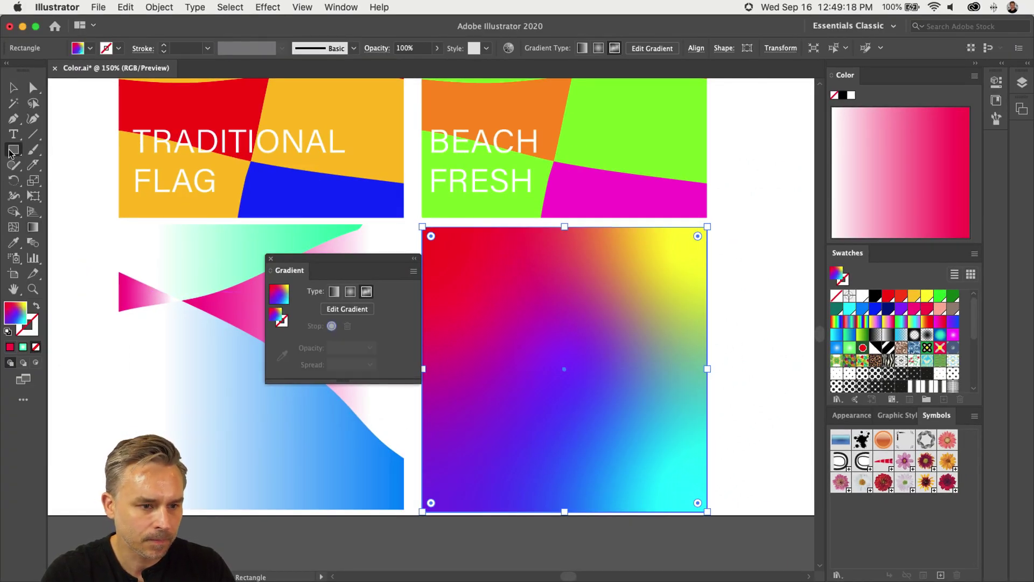
left_click_drag(14, 155, 108, 180)
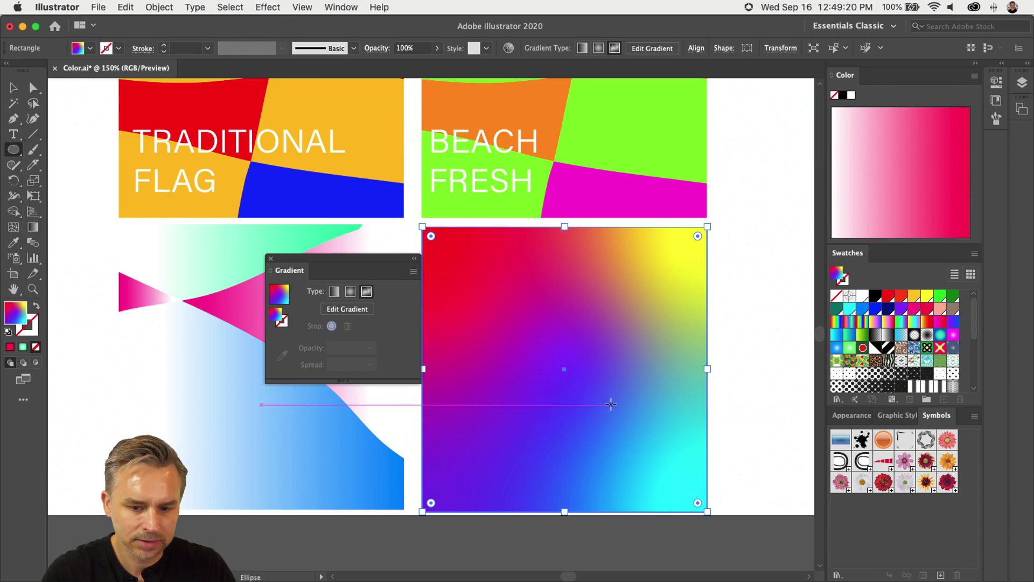
left_click_drag(562, 373, 609, 419)
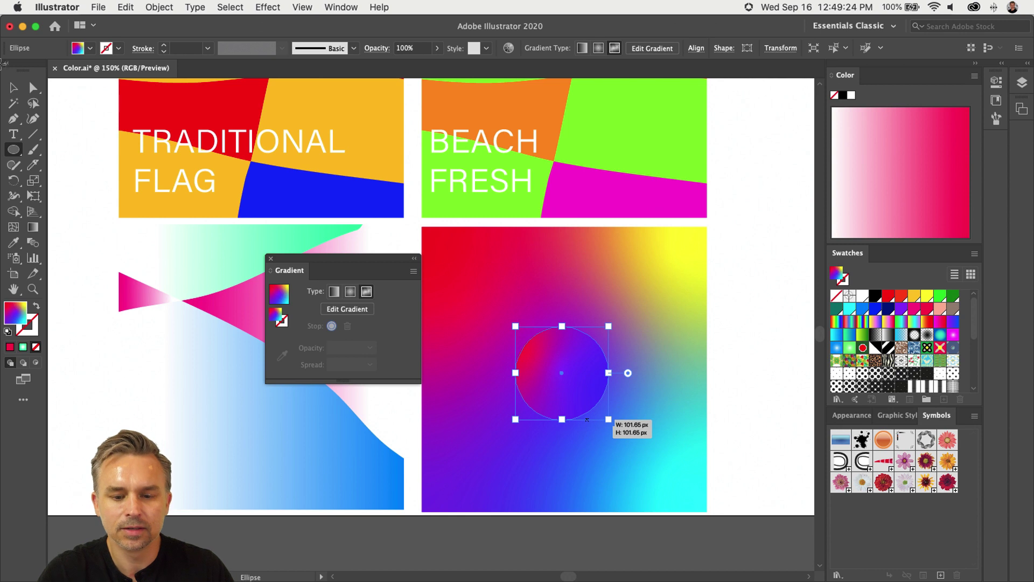
Deselect the circle and move the Gradient panel farther away from the multicolored square
left_click(13, 87)
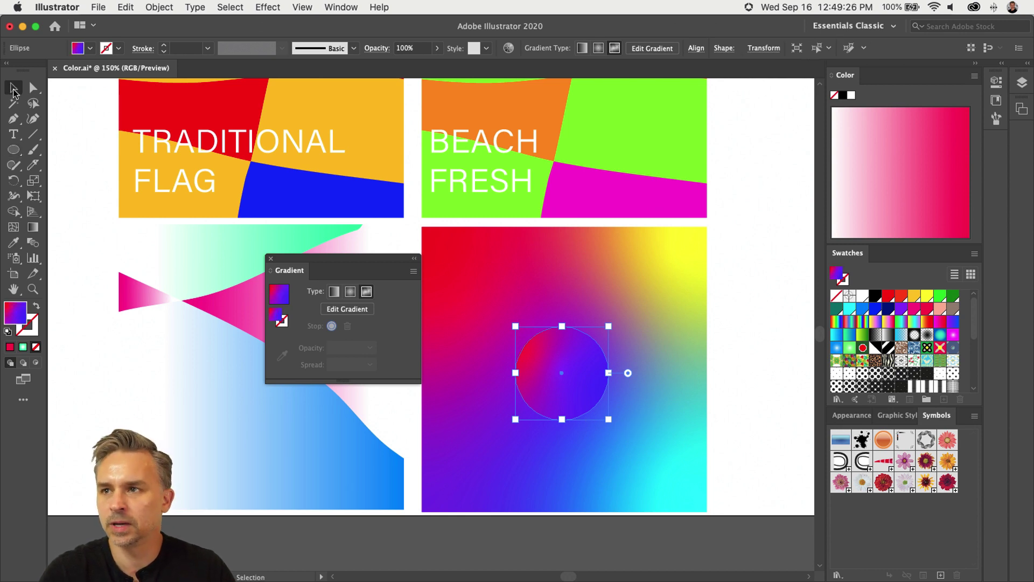
left_click(727, 393)
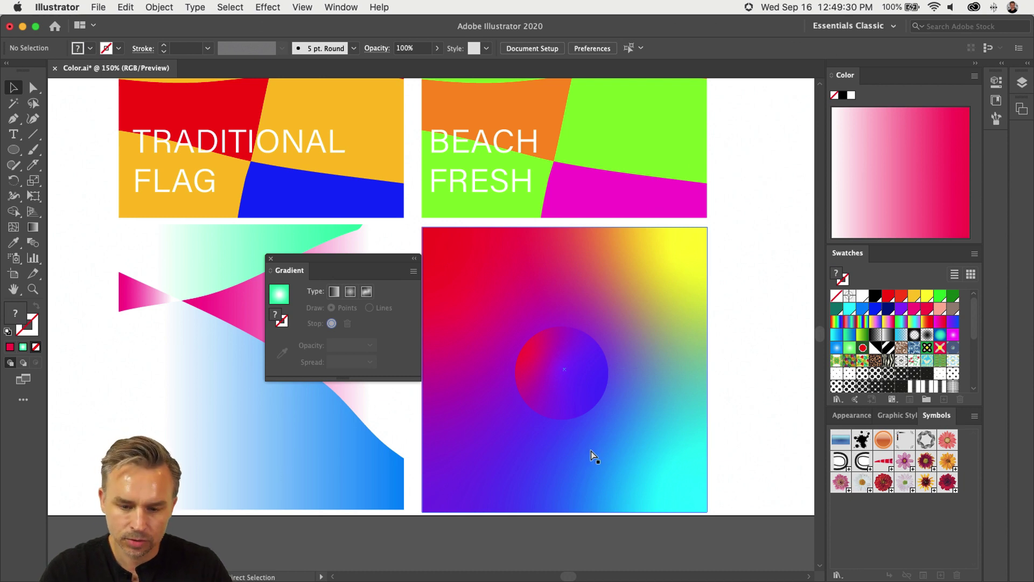
key("super+equal")
left_click_drag(536, 397, 500, 341)
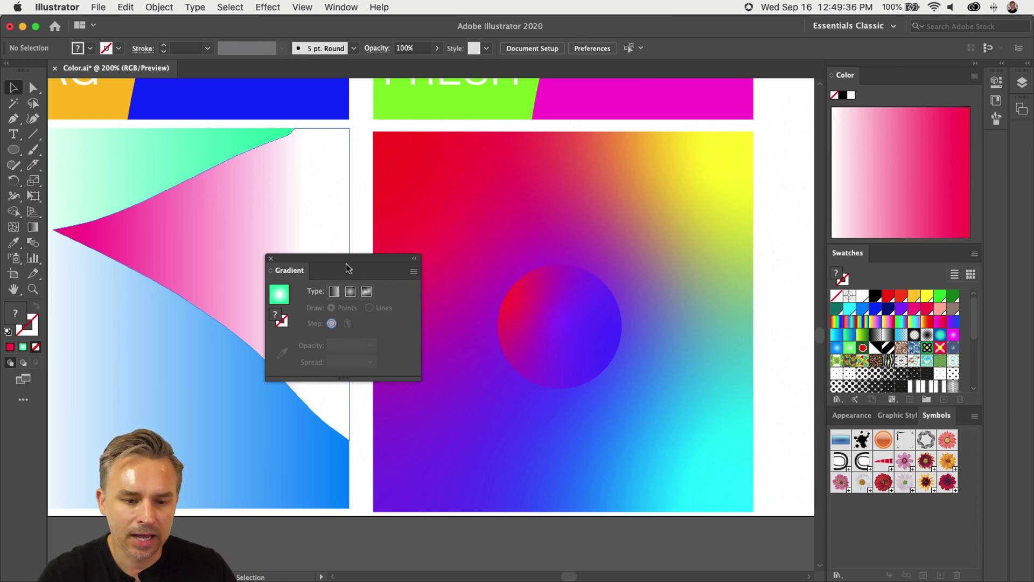
left_click_drag(344, 261, 225, 253)
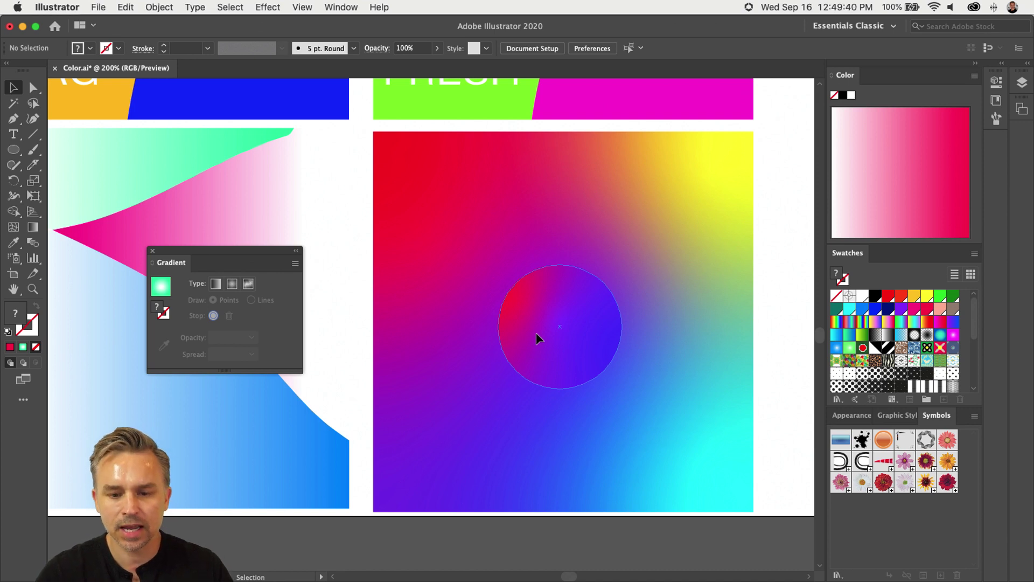
Edit the circle's freeform gradient, moving its blue point to the lower left and its crimson point slightly up and right
left_click(509, 302)
key("super+equal")
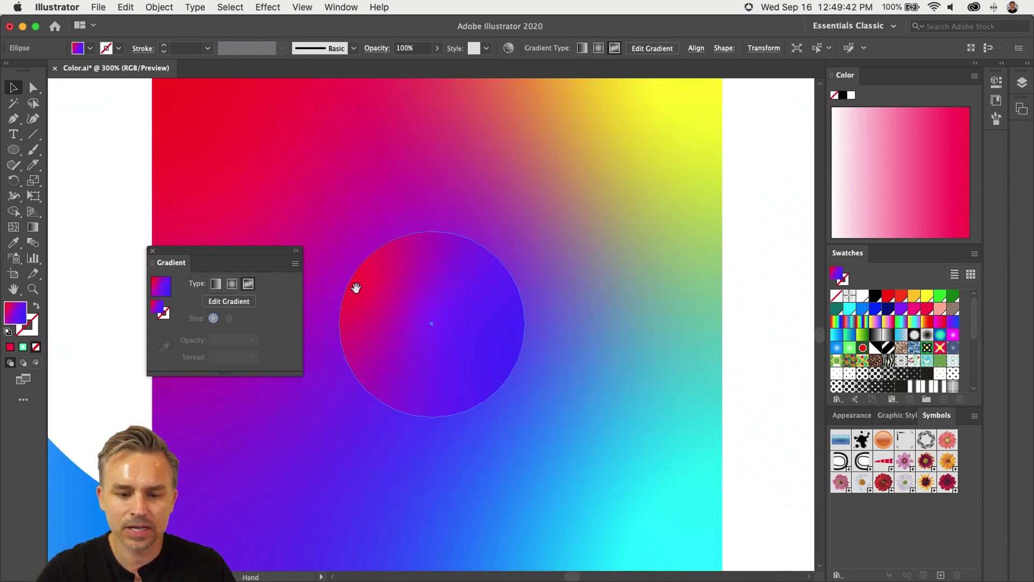
left_click_drag(356, 286, 420, 286)
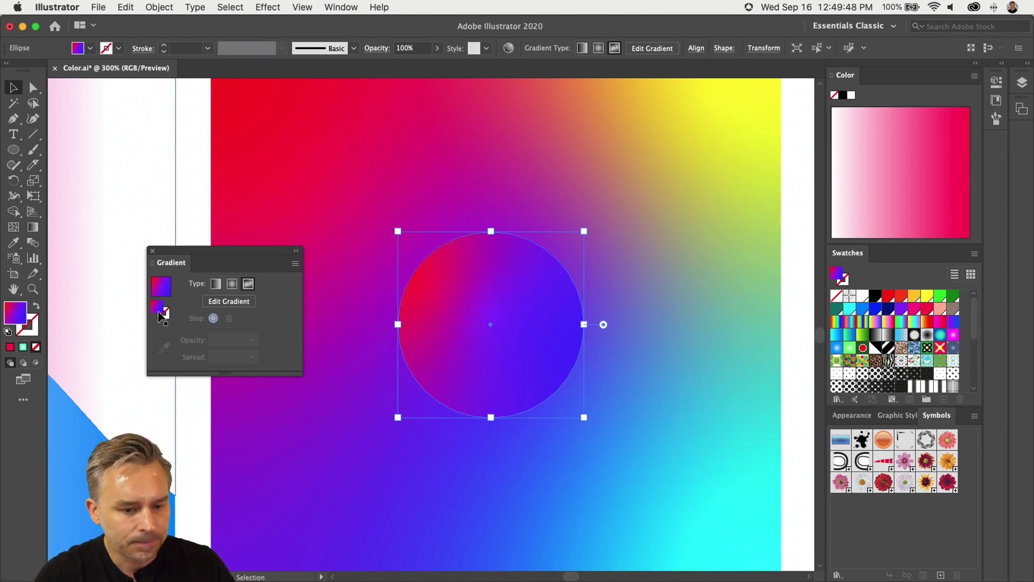
left_click(240, 302)
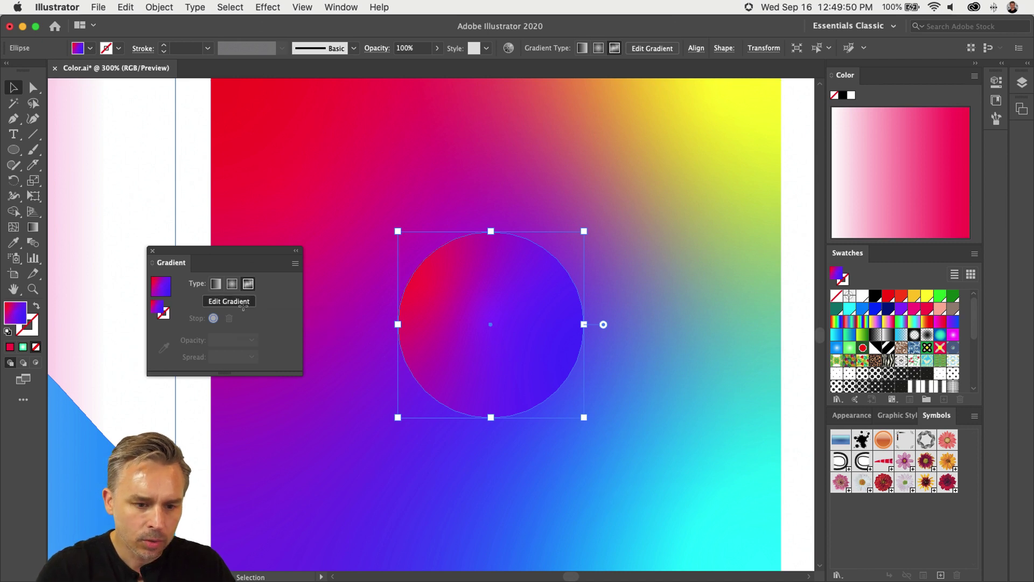
mouse_move(488, 316)
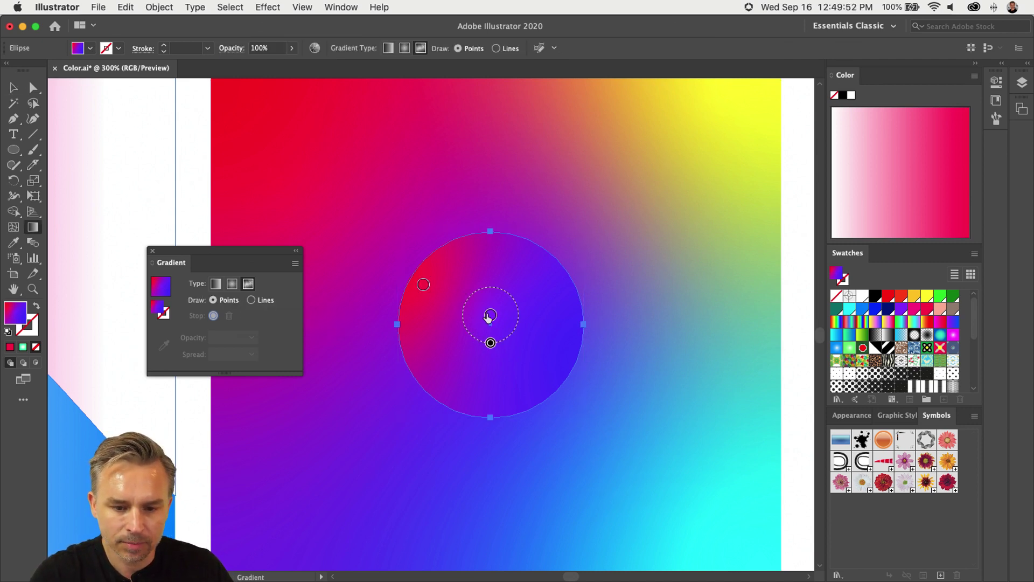
left_click_drag(483, 347, 445, 404)
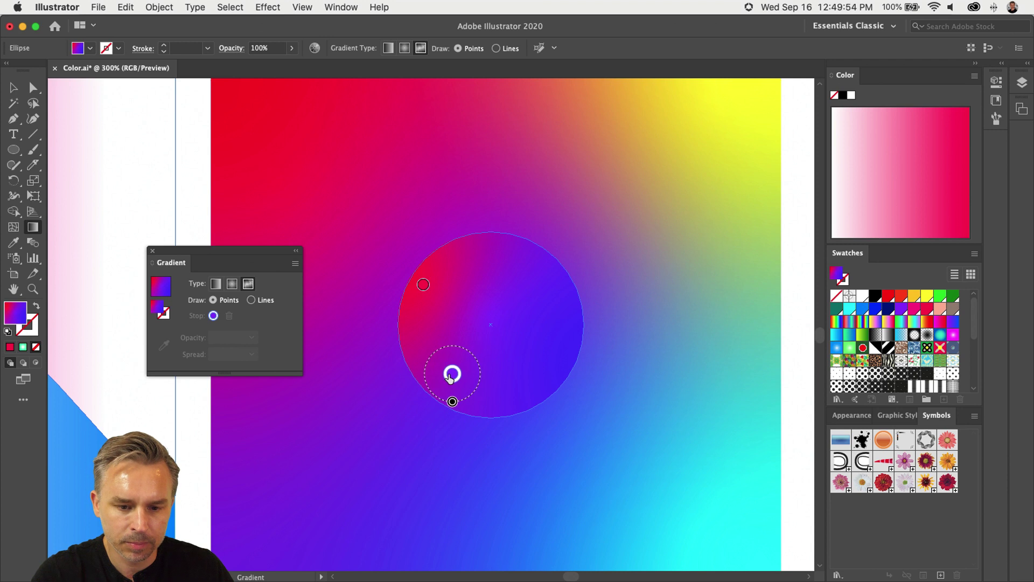
left_click_drag(424, 289, 434, 276)
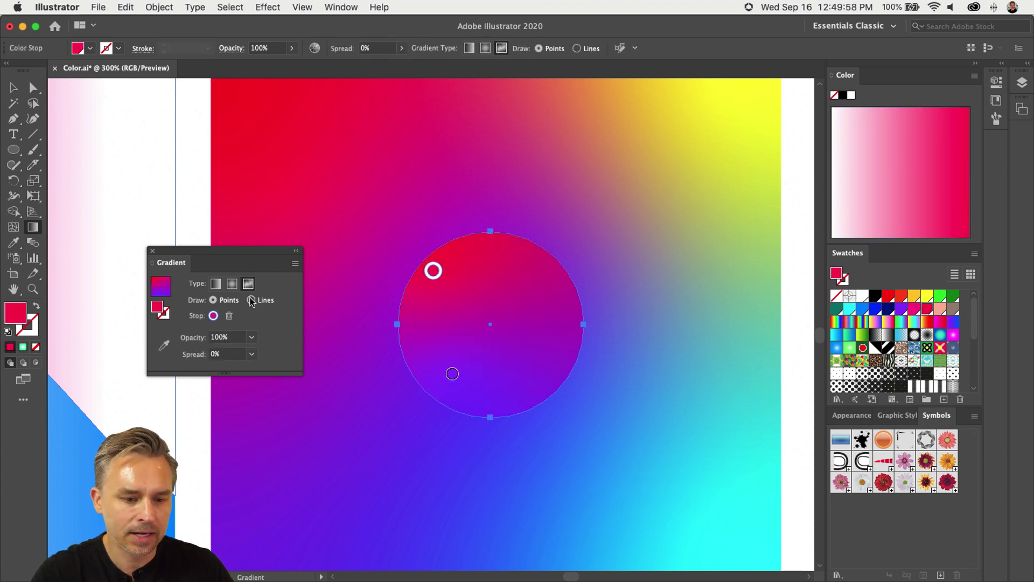
Add a gradient point at the circle's upper right and color it yellow
left_click(542, 267)
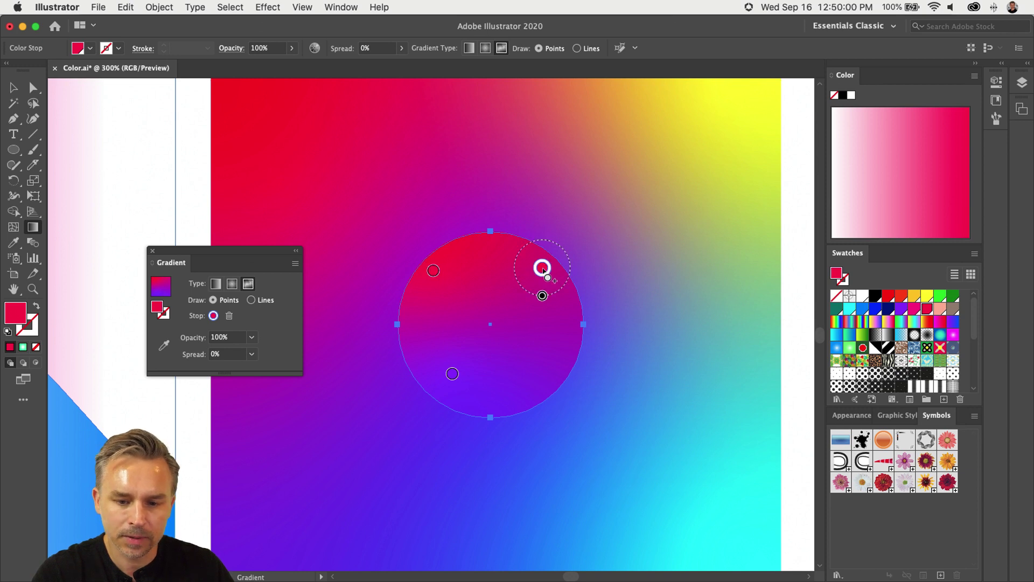
double_click(542, 268)
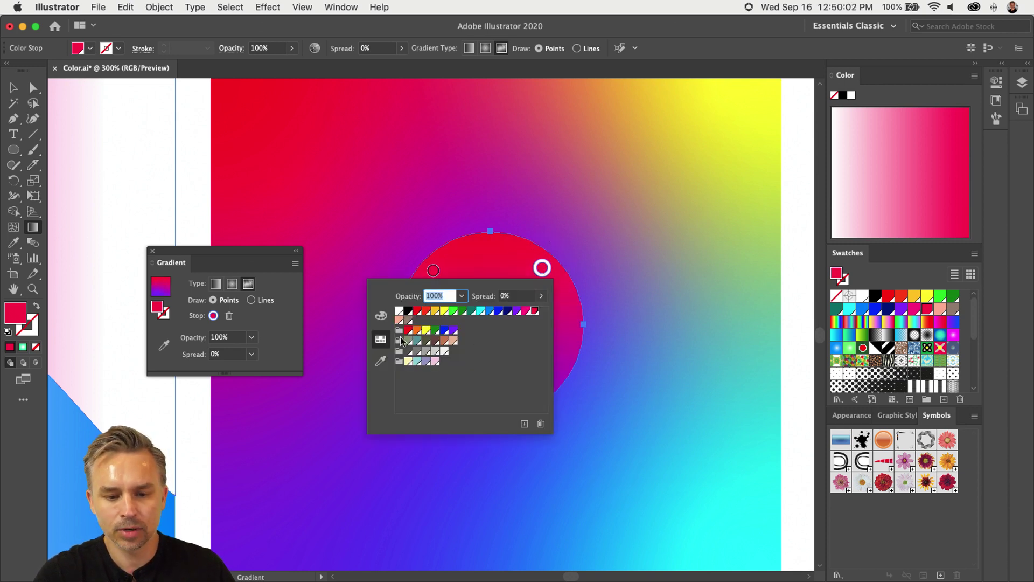
left_click(445, 312)
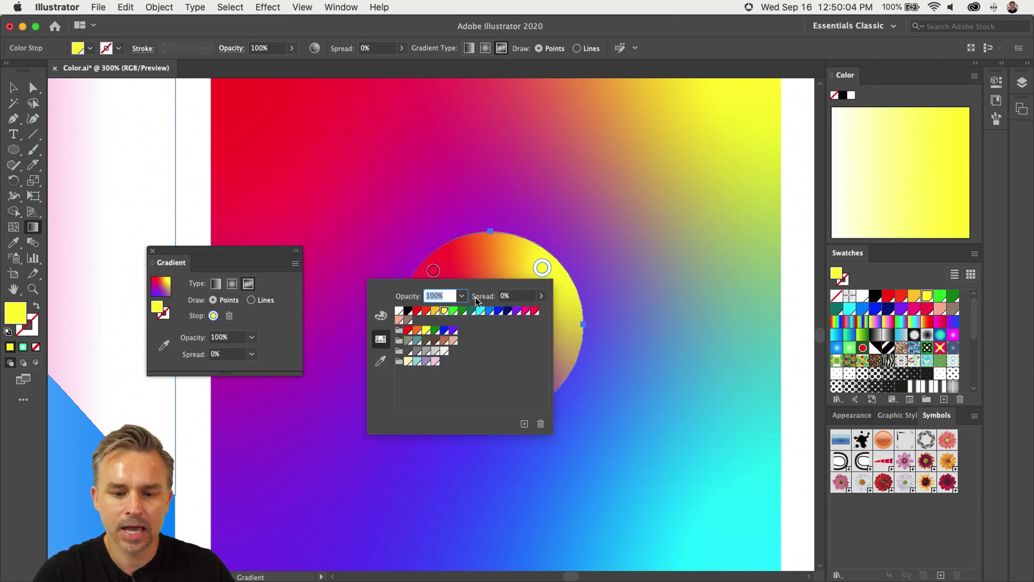
Move the circle's yellow gradient point slightly up and left, and widen the violet point's spread to 93%
left_click(541, 267)
left_click_drag(542, 268, 536, 258)
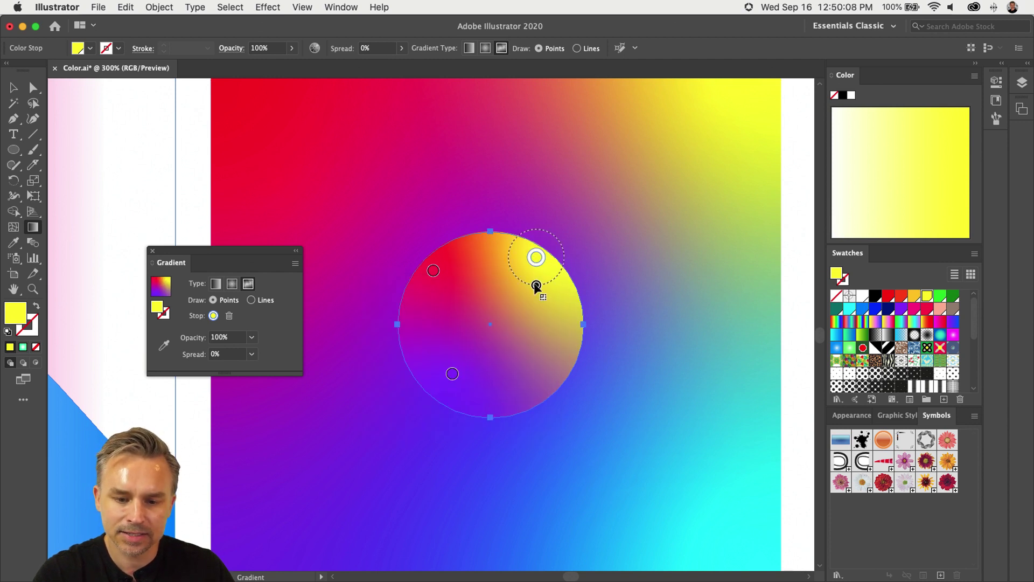
mouse_move(536, 286)
left_mouse_down()
mouse_move(535, 270)
mouse_move(536, 299)
left_mouse_up()
left_click(452, 373)
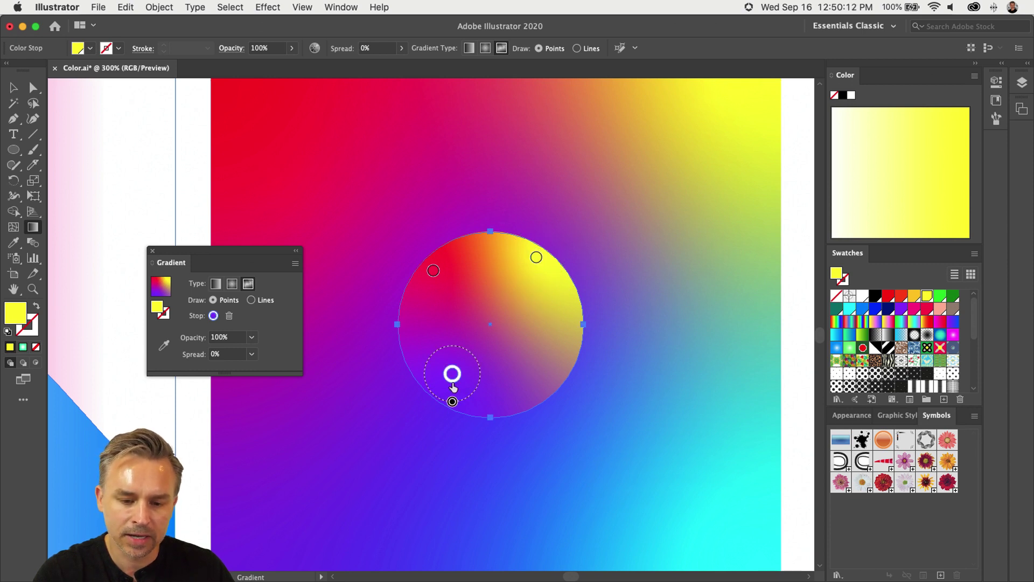
left_click_drag(452, 402, 453, 419)
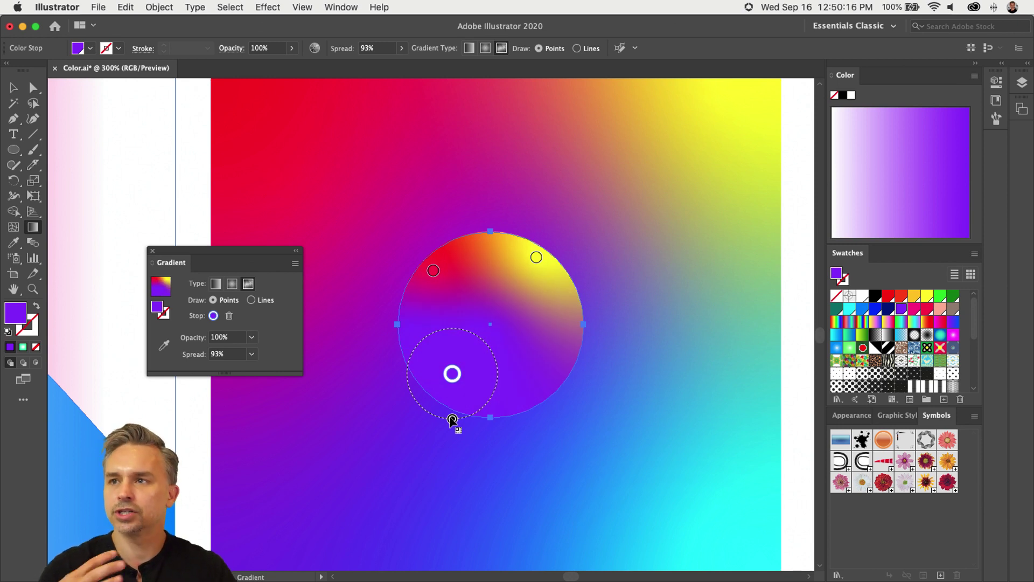
Add a gradient point at the circle's lower right, color it azure blue after trying cyan, and shift it slightly down and left
left_click(550, 381)
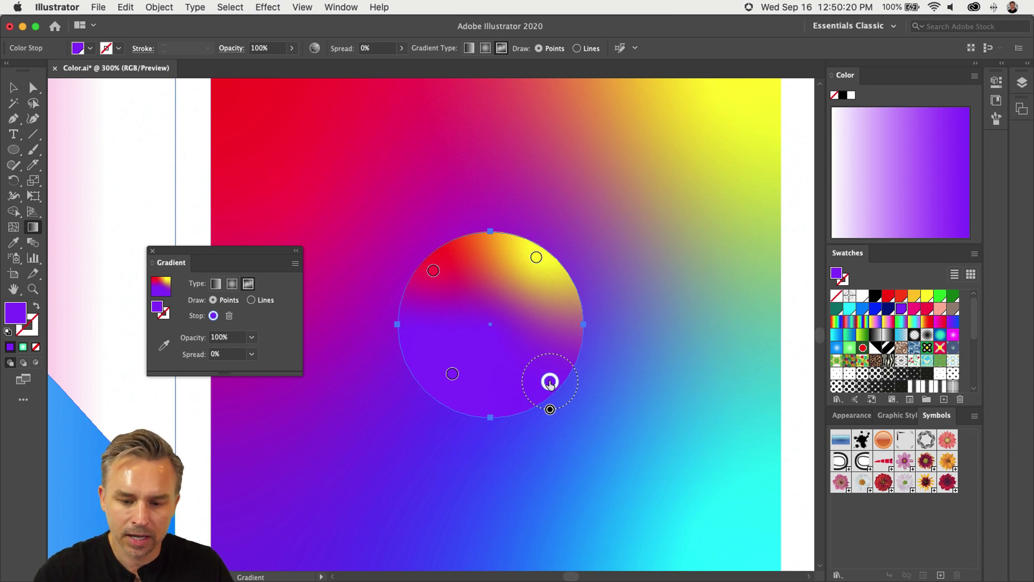
double_click(550, 381)
left_click(488, 426)
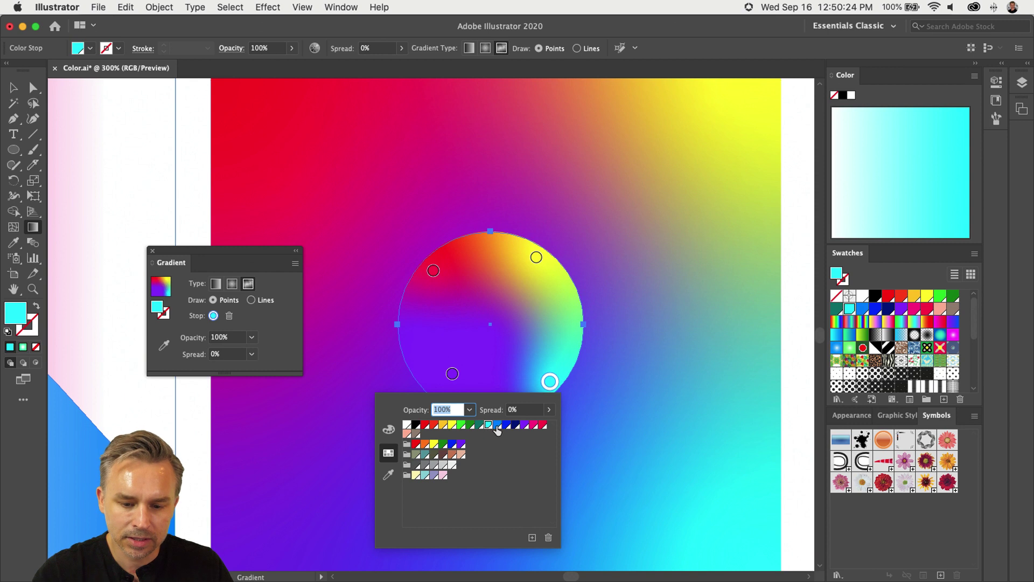
left_click(499, 425)
left_click(551, 382)
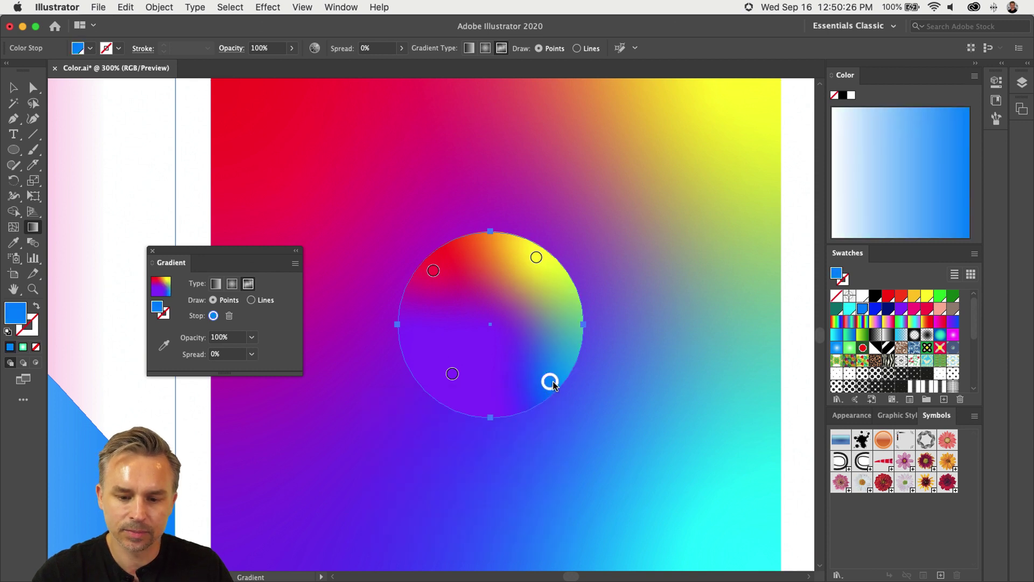
left_click_drag(552, 380, 546, 389)
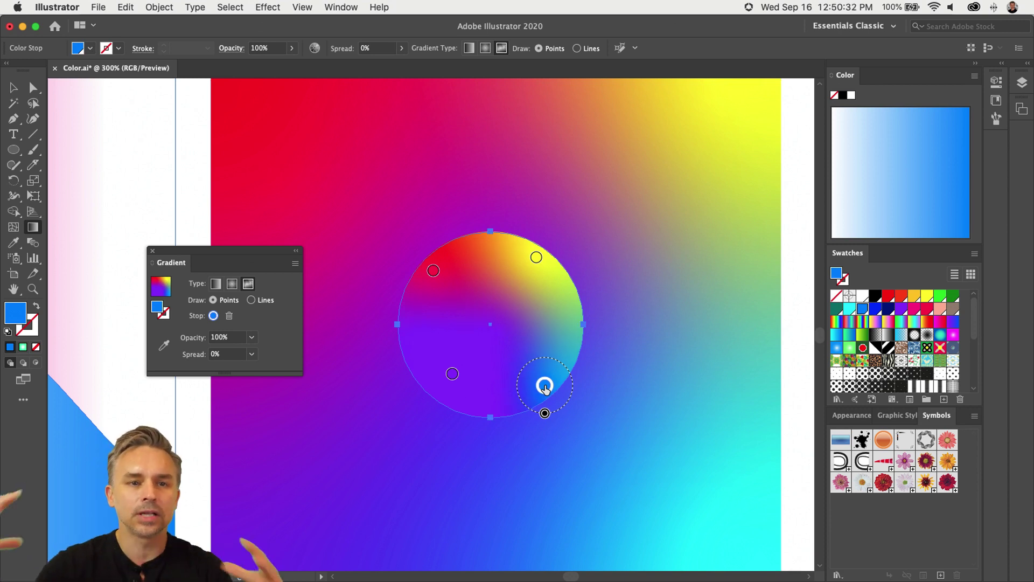
In Lines mode, extend the circle's crimson point into a three-point curved gradient line along the upper-left edge
key("super+equal")
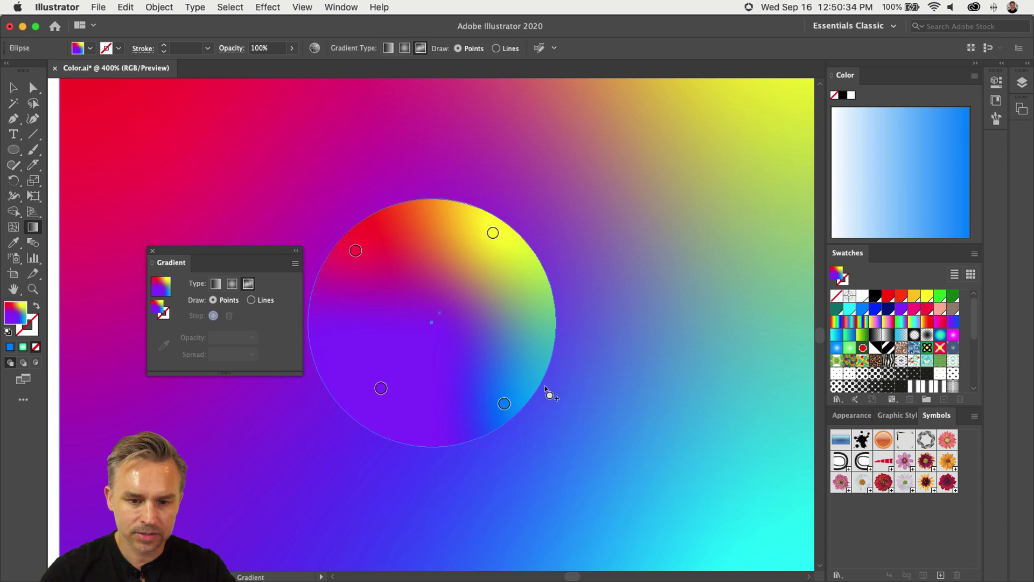
key("space")
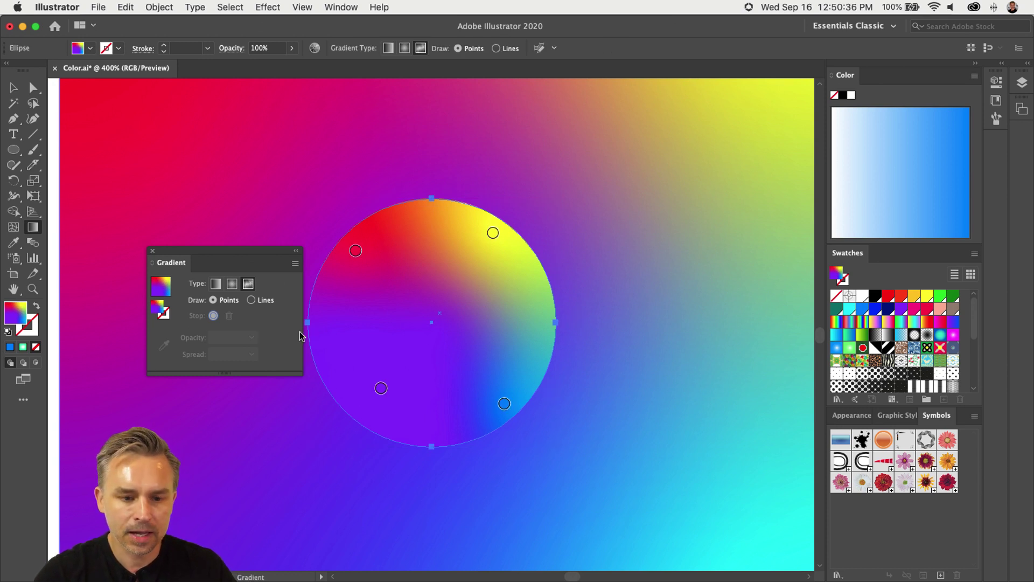
left_click_drag(407, 286, 507, 296)
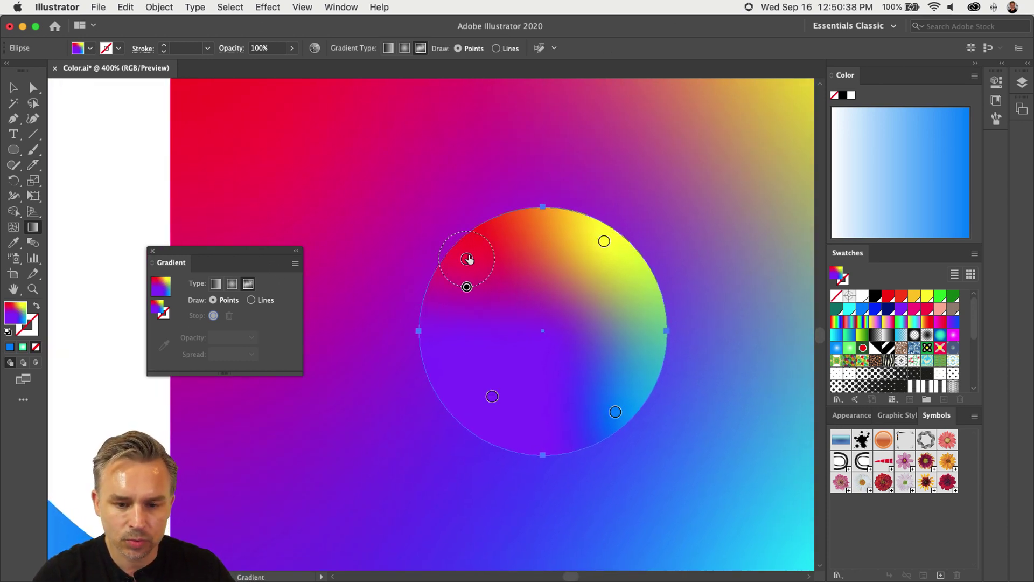
left_click(468, 261)
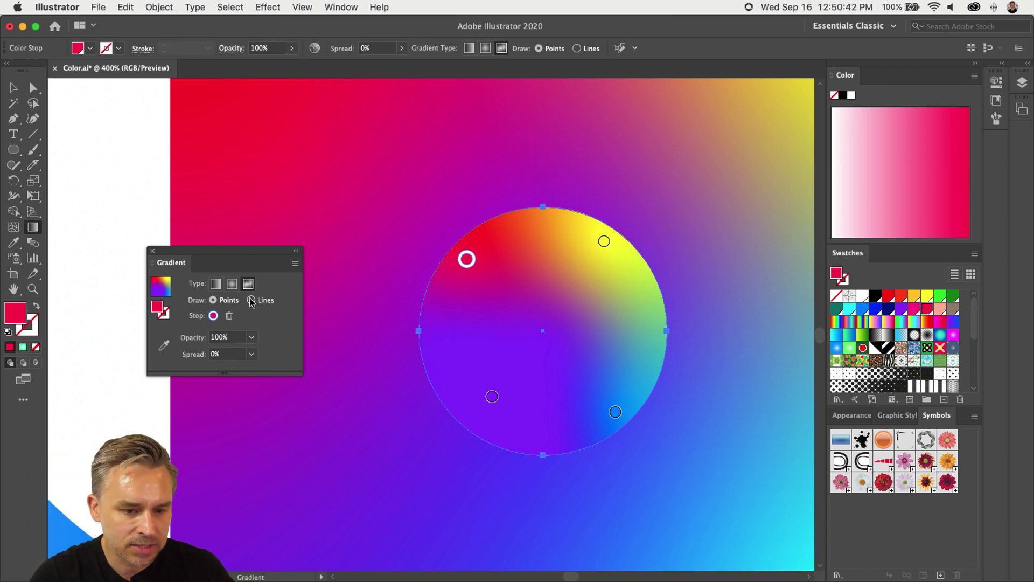
left_click_drag(252, 265, 355, 249)
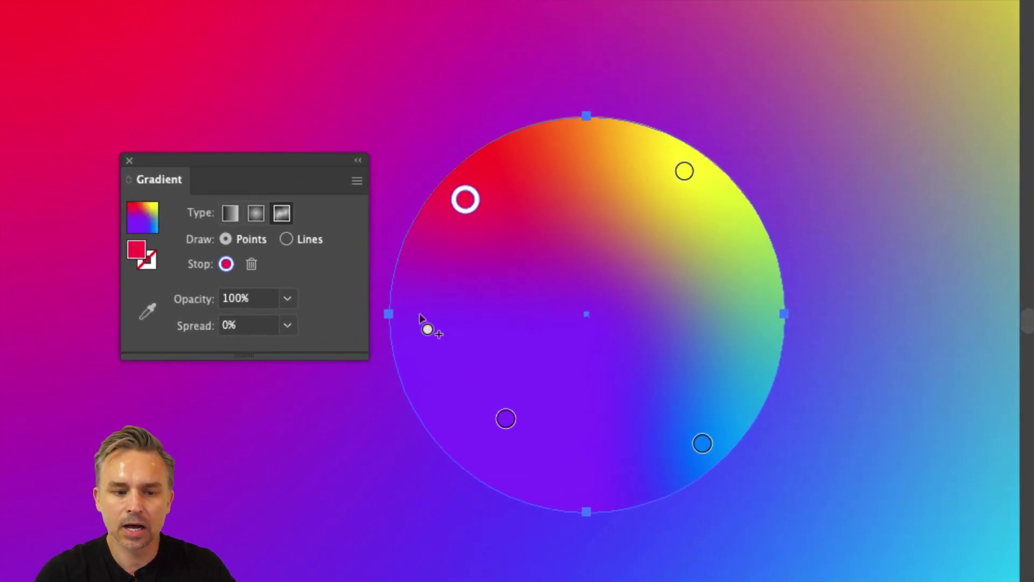
left_click(286, 241)
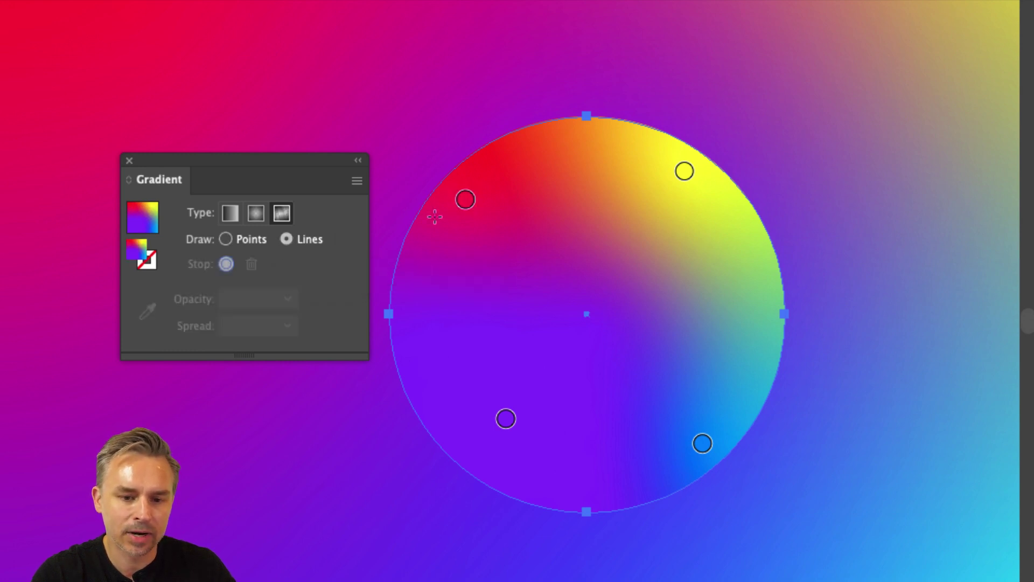
left_click(465, 201)
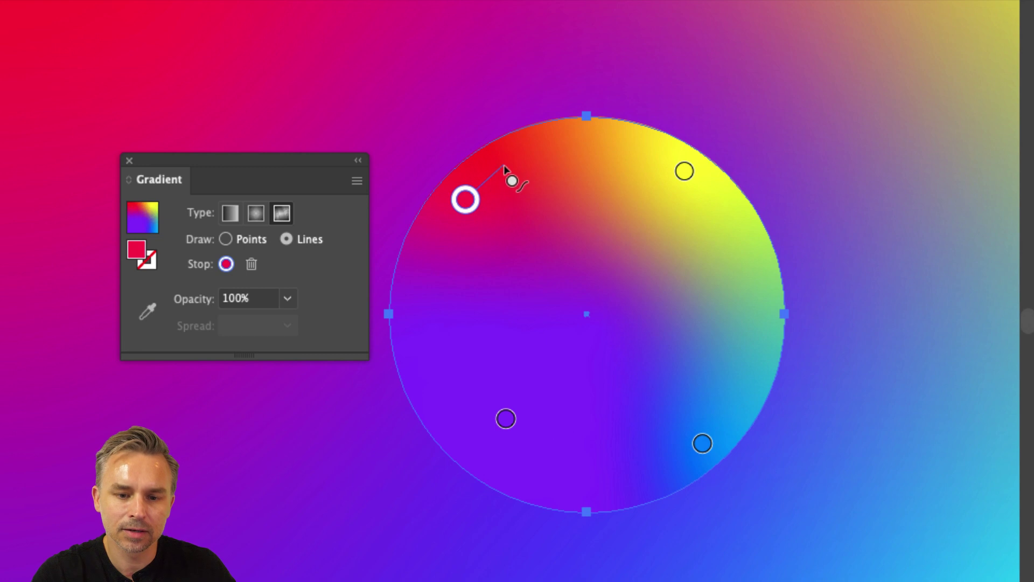
left_click(516, 157)
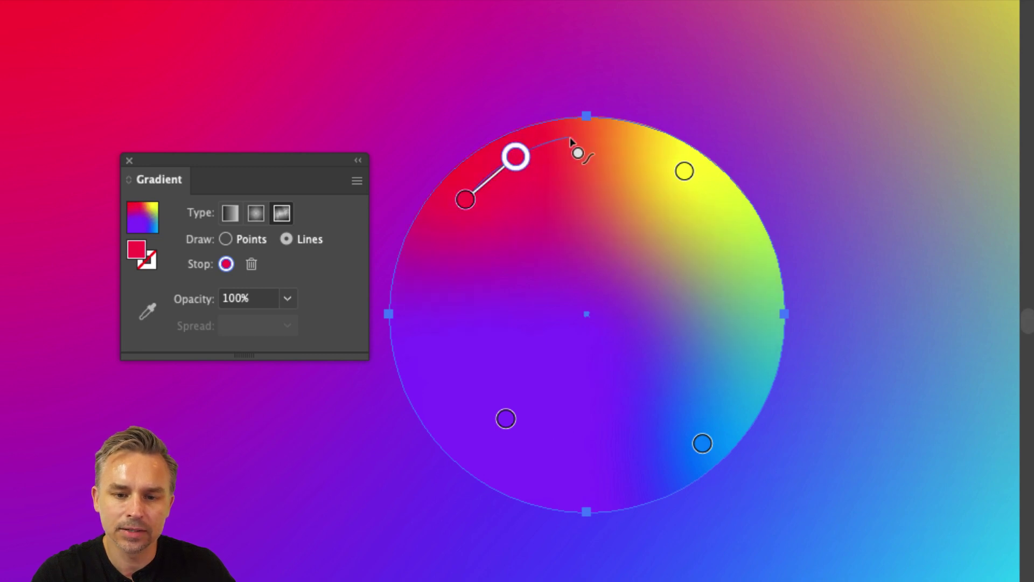
left_click(574, 139)
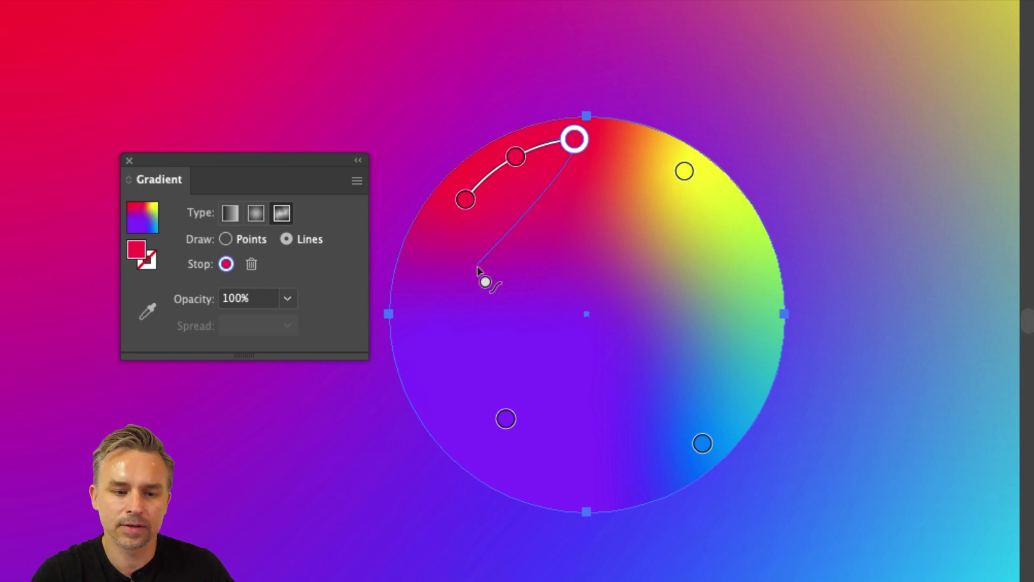
Return the freeform gradient to Points mode and move the circle's violet point slightly up and left
left_click(224, 238)
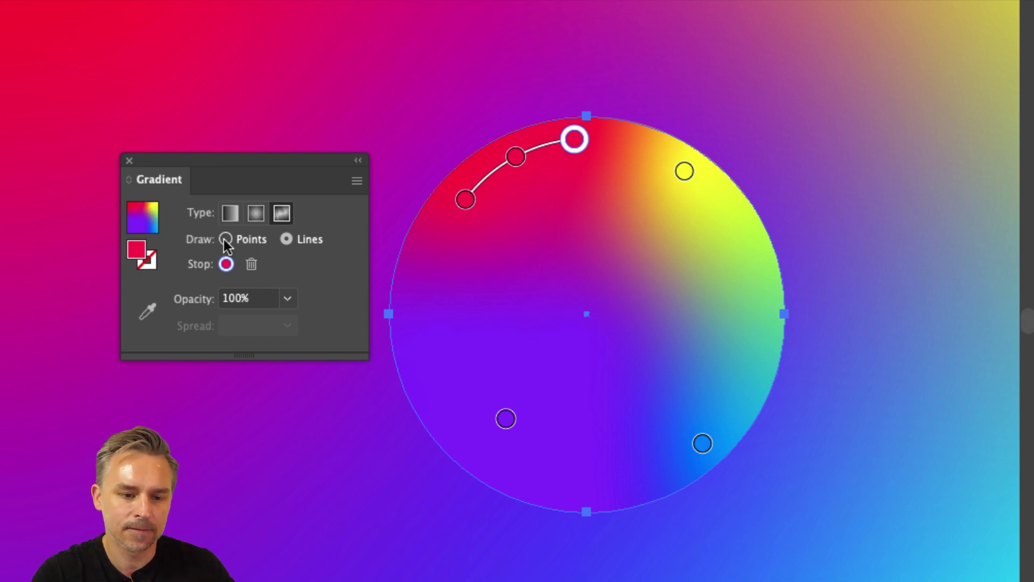
left_click(505, 419)
mouse_move(508, 409)
left_mouse_down()
mouse_move(514, 379)
mouse_move(568, 339)
mouse_move(491, 405)
left_mouse_up()
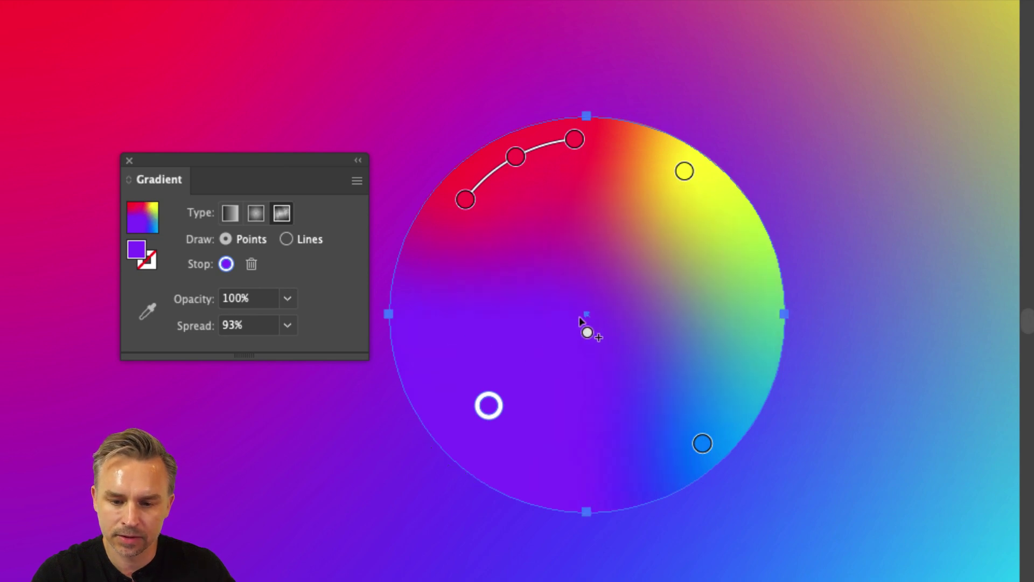
Add a violet gradient point near the circle's center after trying blue, and move the Gradient panel away from the circle
left_click(579, 316)
double_click(579, 318)
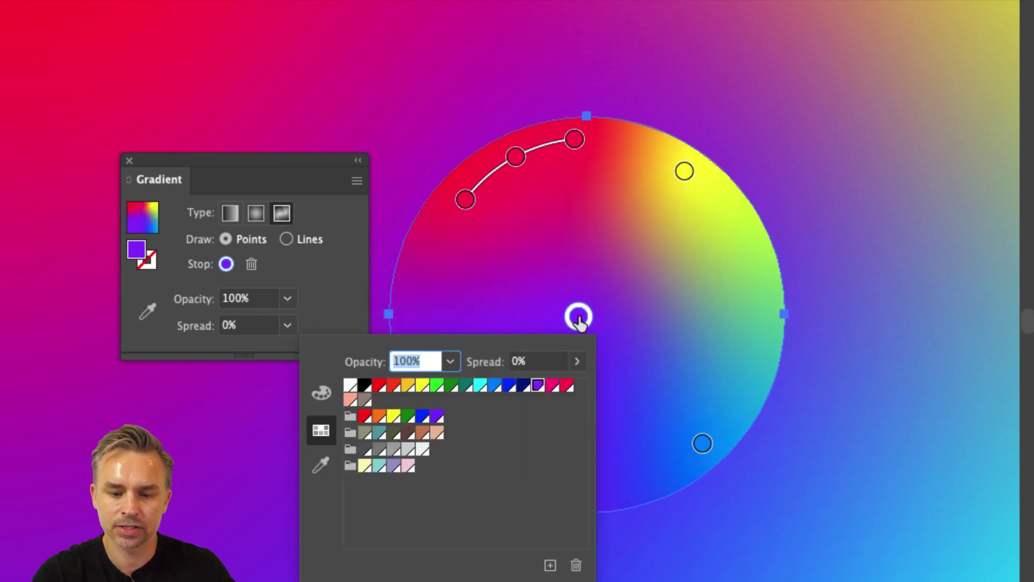
left_click(505, 388)
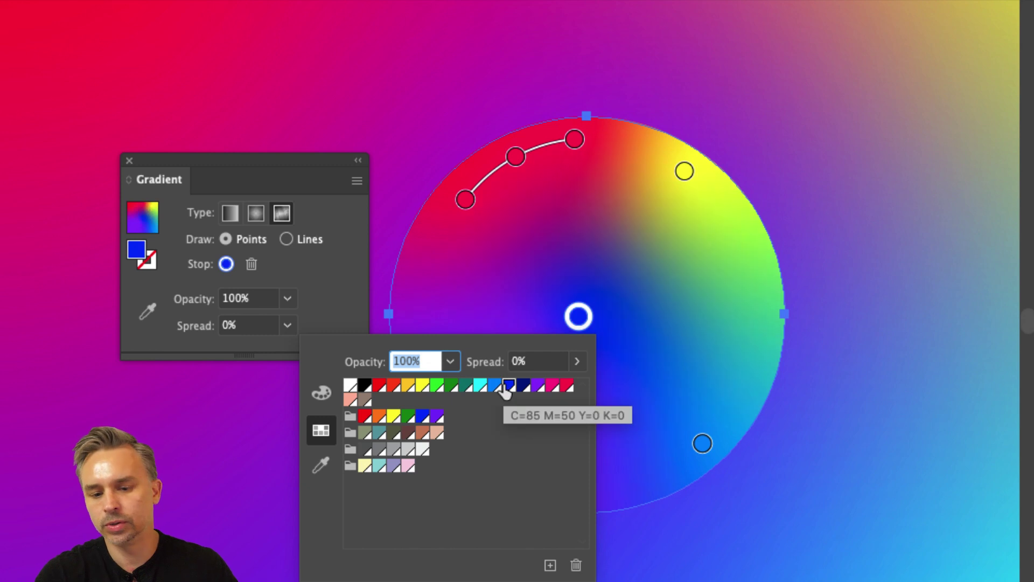
left_click(538, 385)
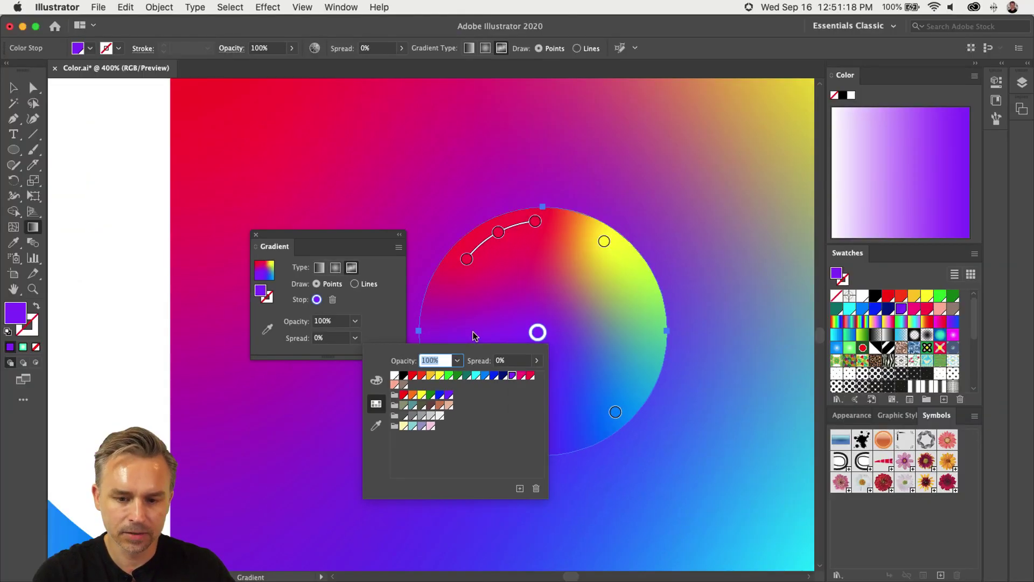
left_click(111, 134)
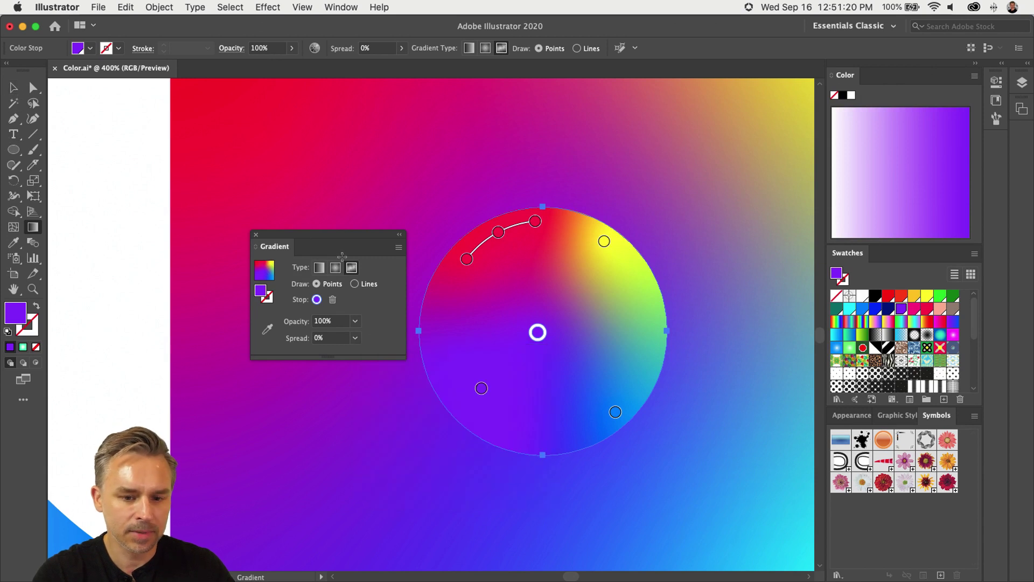
left_click_drag(324, 252, 173, 249)
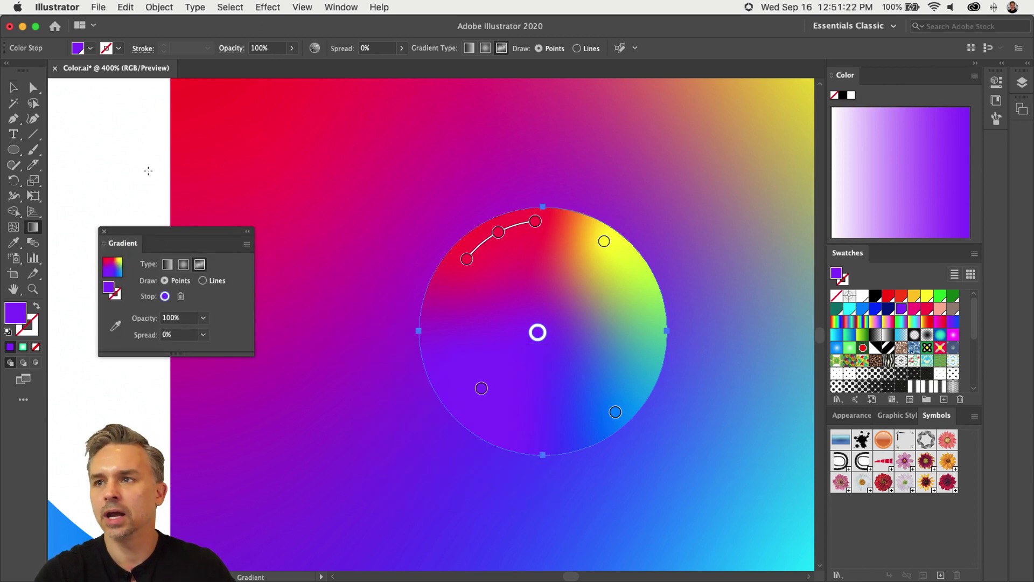
Select the multicolored square together with its circle and place a duplicate of both to the right of the original
left_click(13, 87)
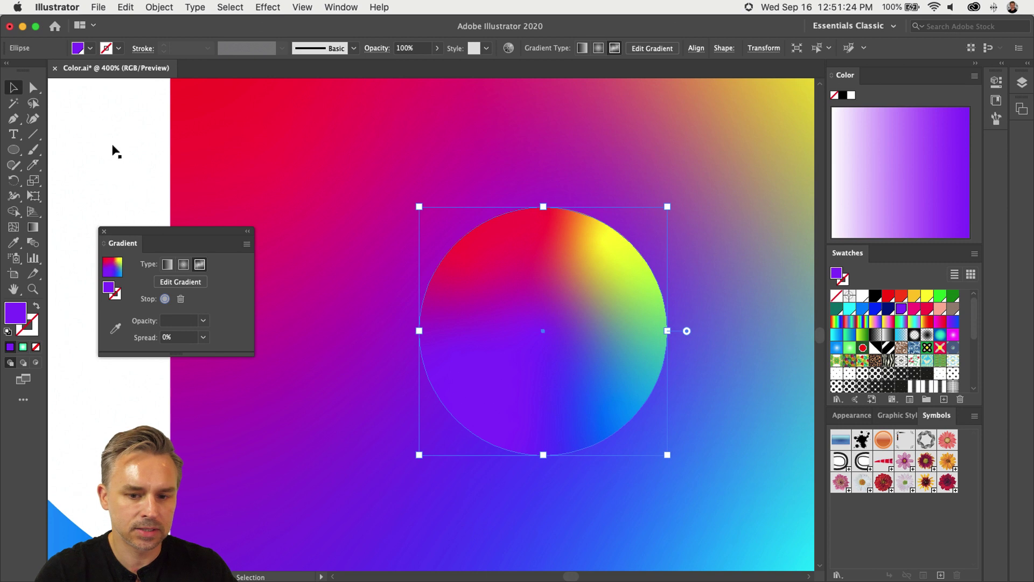
left_click(300, 210)
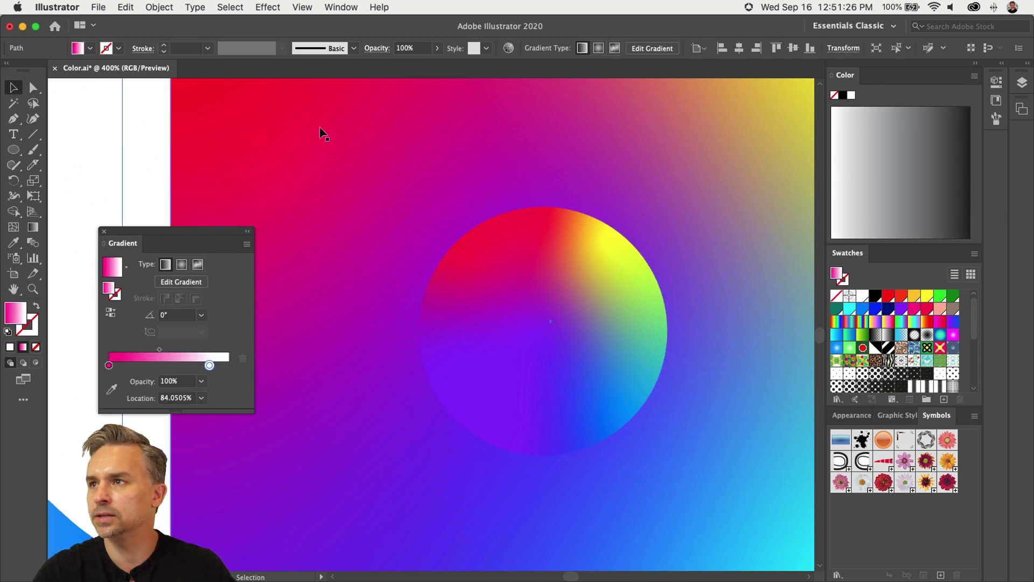
left_click_drag(304, 170, 245, 178)
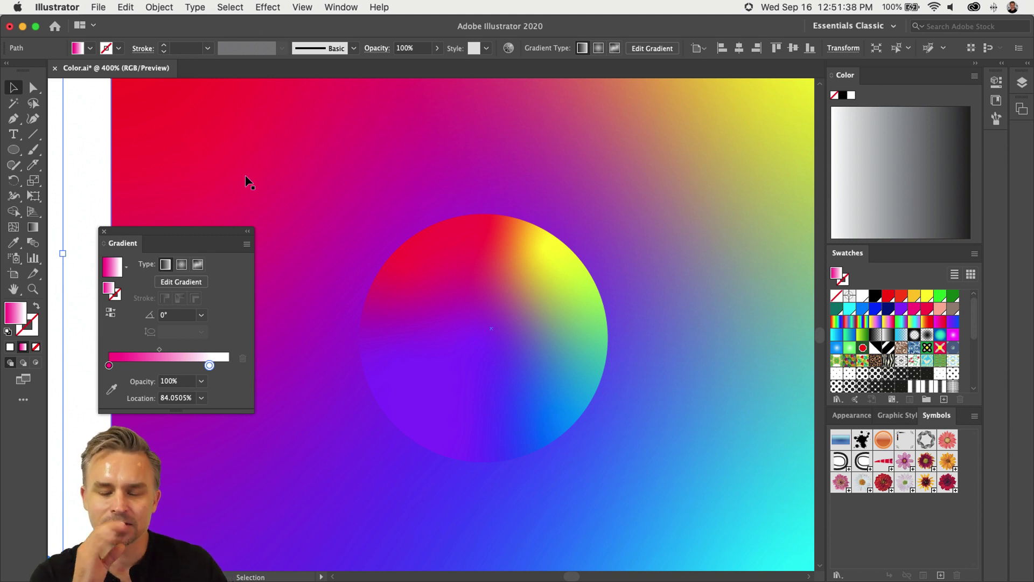
key("super+minus")
key("super+minus")
key("super+minus")
key("super+minus")
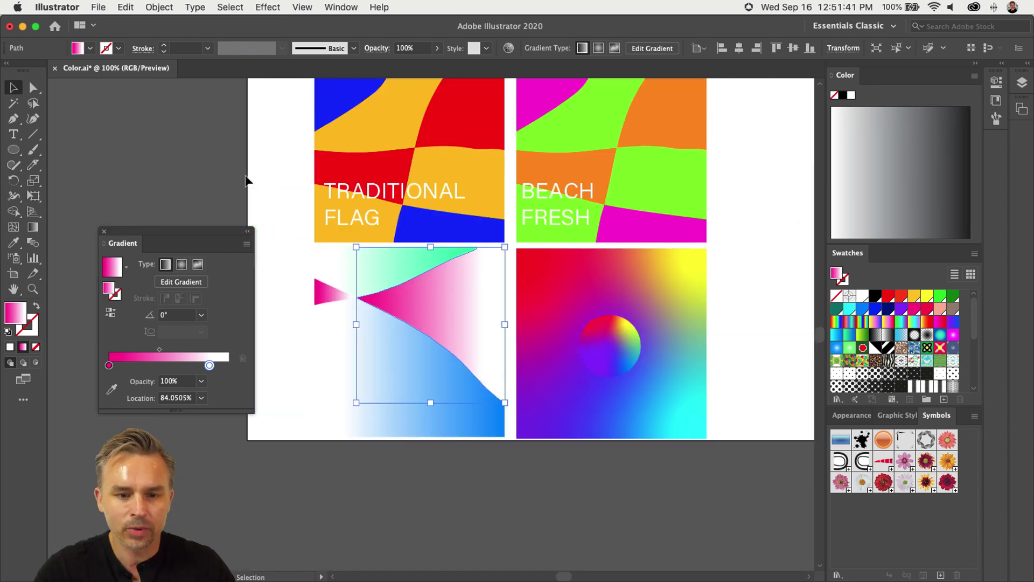
left_click_drag(316, 182, 261, 288)
left_click_drag(517, 375, 501, 258)
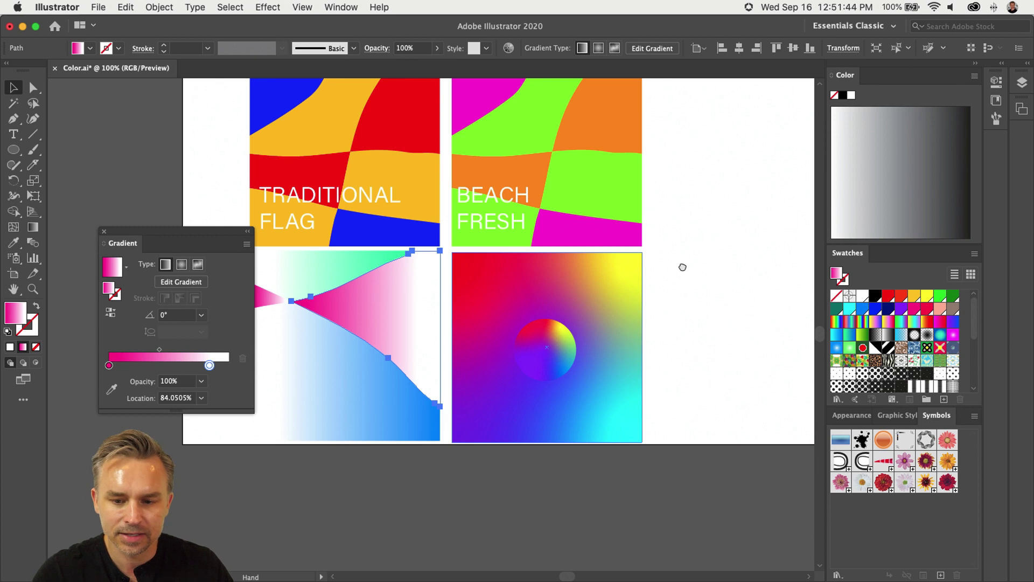
left_click_drag(683, 267, 565, 280)
left_click(354, 404)
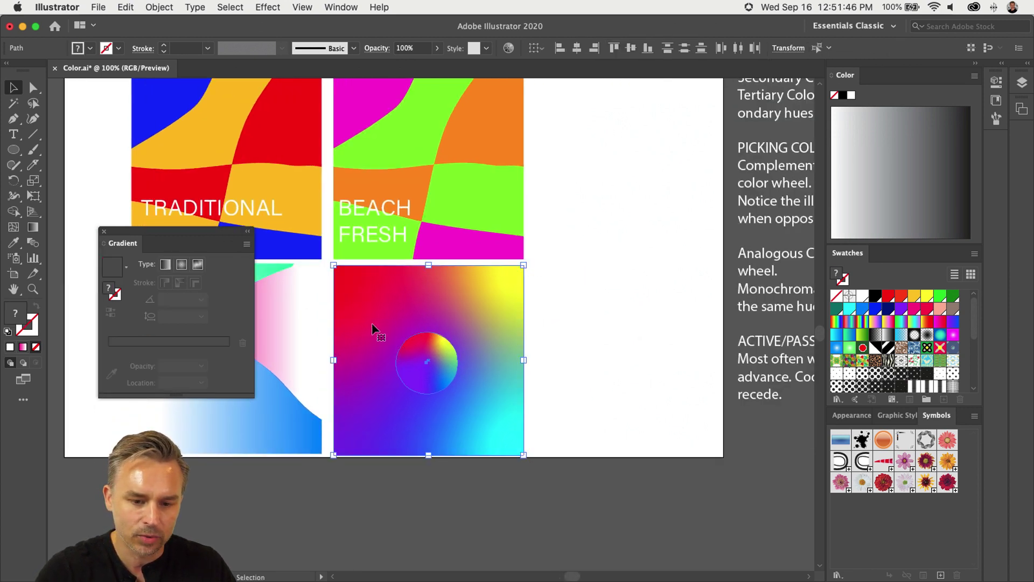
left_click_drag(396, 332, 587, 429)
Recolor the duplicated square and circle using Recolor Artwork with the Renaissance 1 color group
key("super+equal")
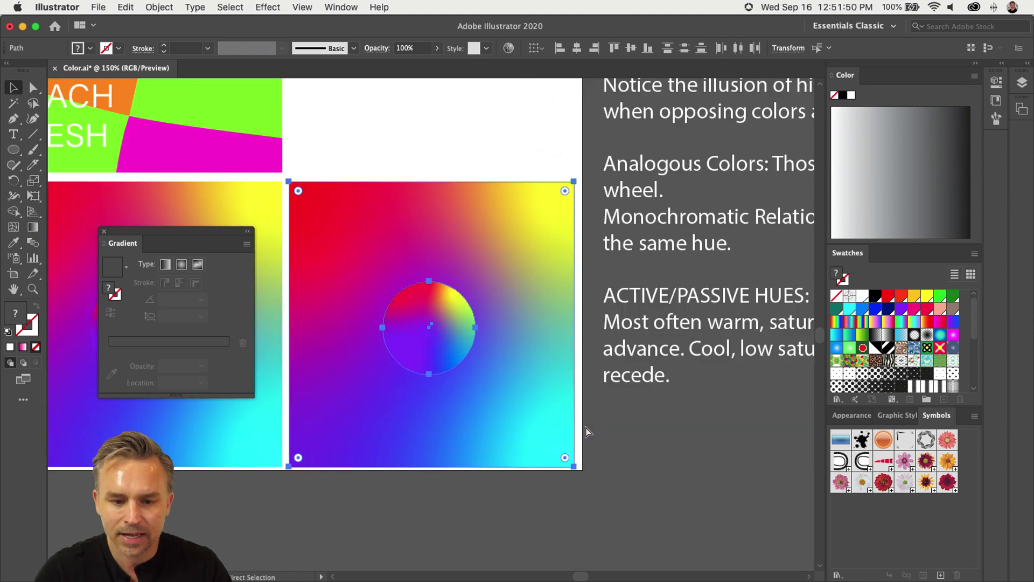
key("super+equal")
scroll(503, 397, "left", 3)
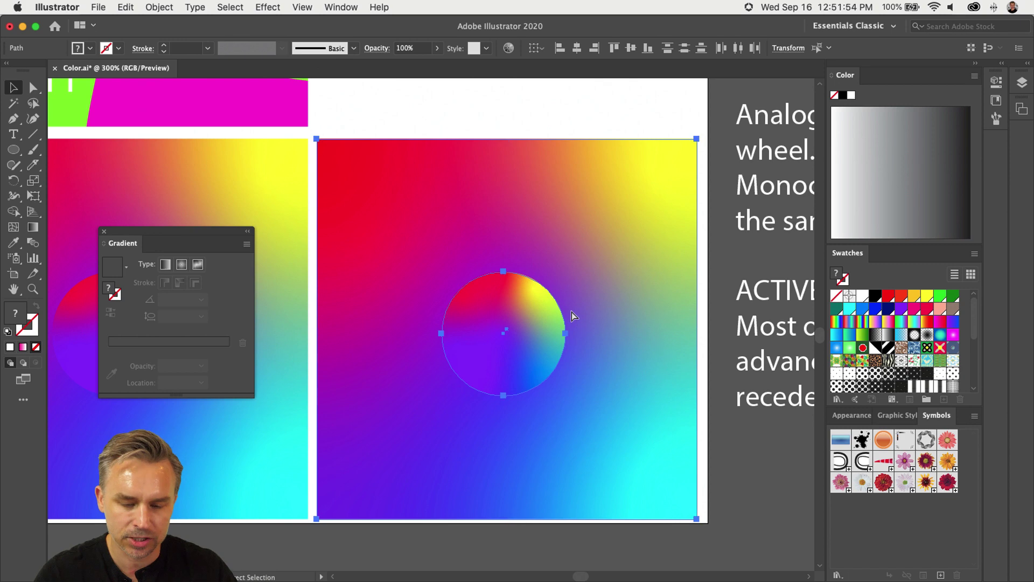
key("super+equal")
scroll(563, 312, "left", 4)
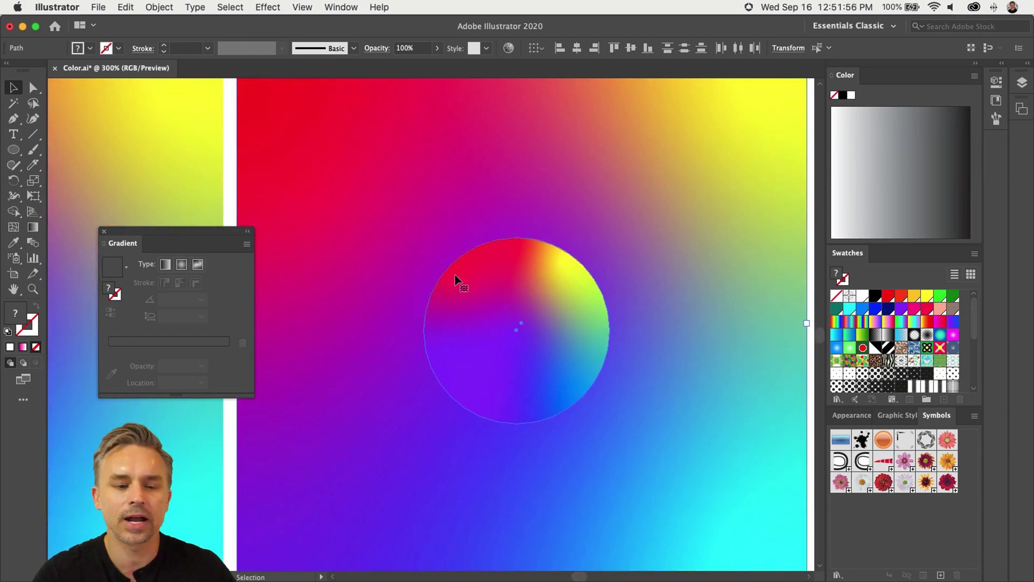
left_click(126, 7)
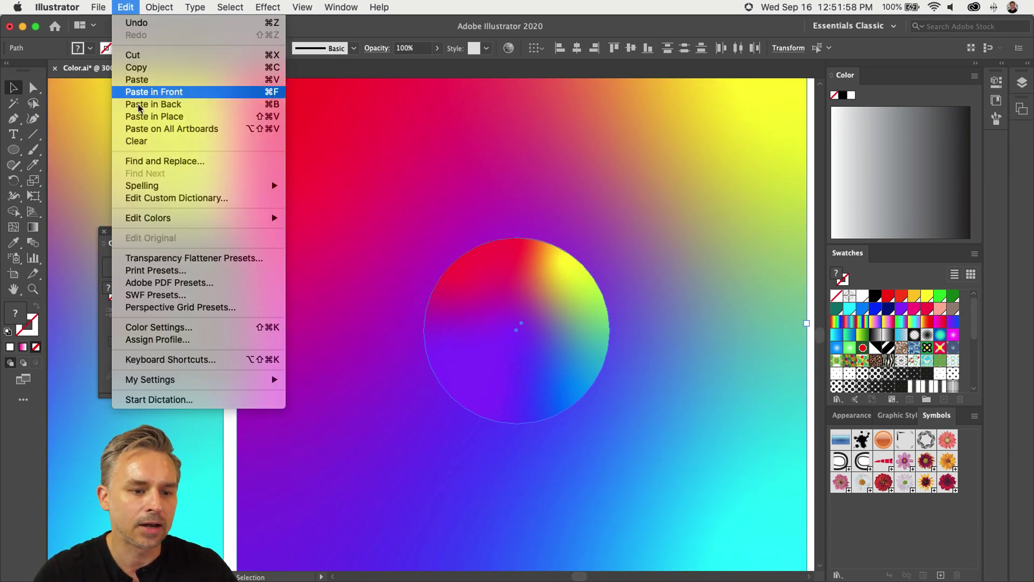
mouse_move(154, 7)
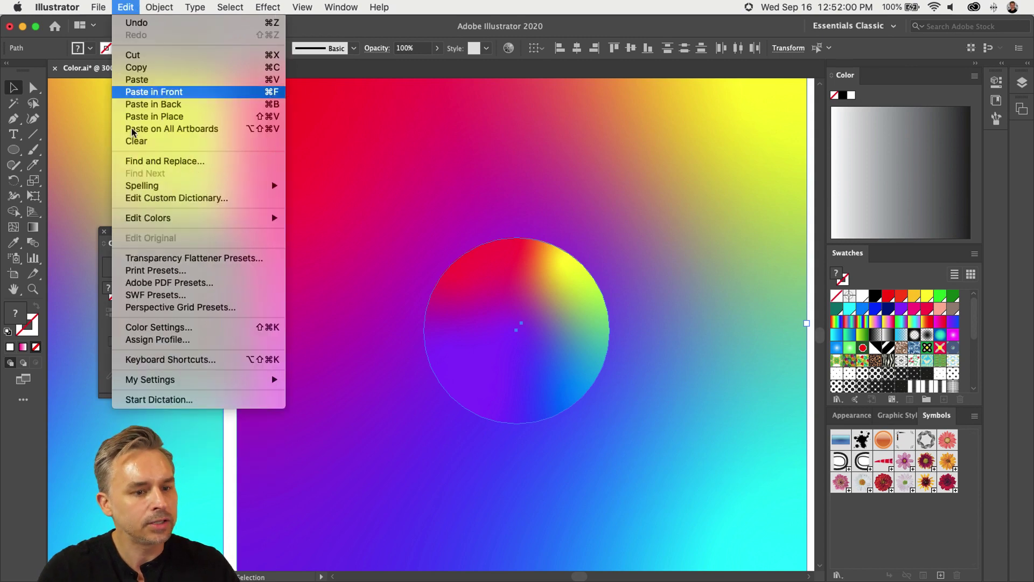
mouse_move(258, 218)
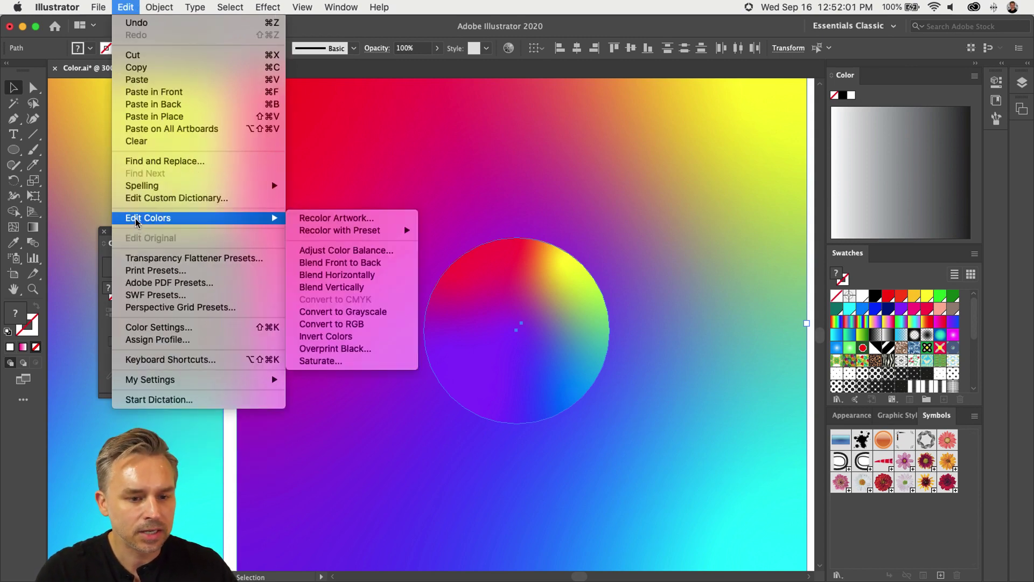
left_click(366, 219)
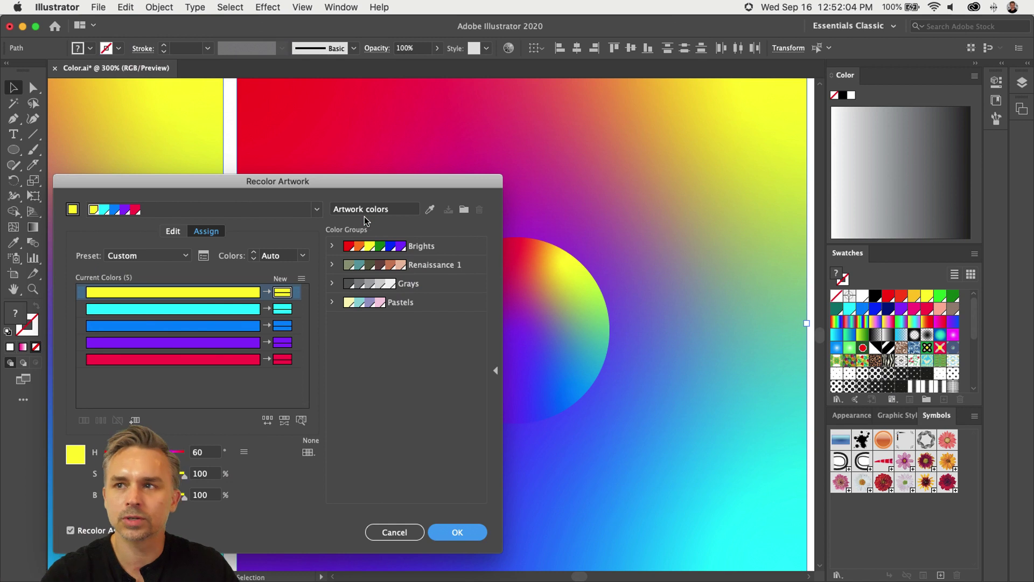
left_click_drag(384, 187, 328, 129)
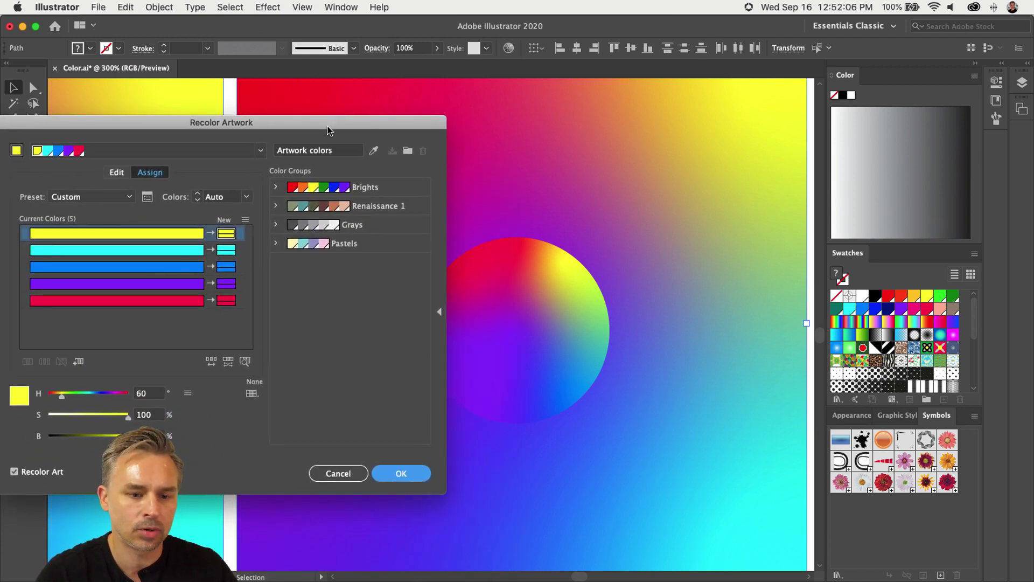
left_click(404, 208)
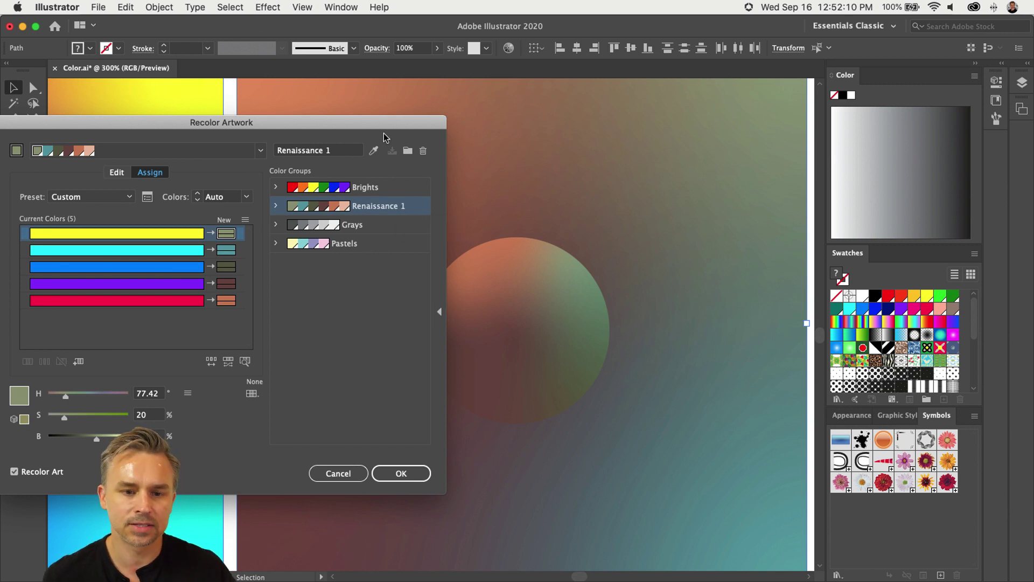
left_click_drag(384, 125, 194, 135)
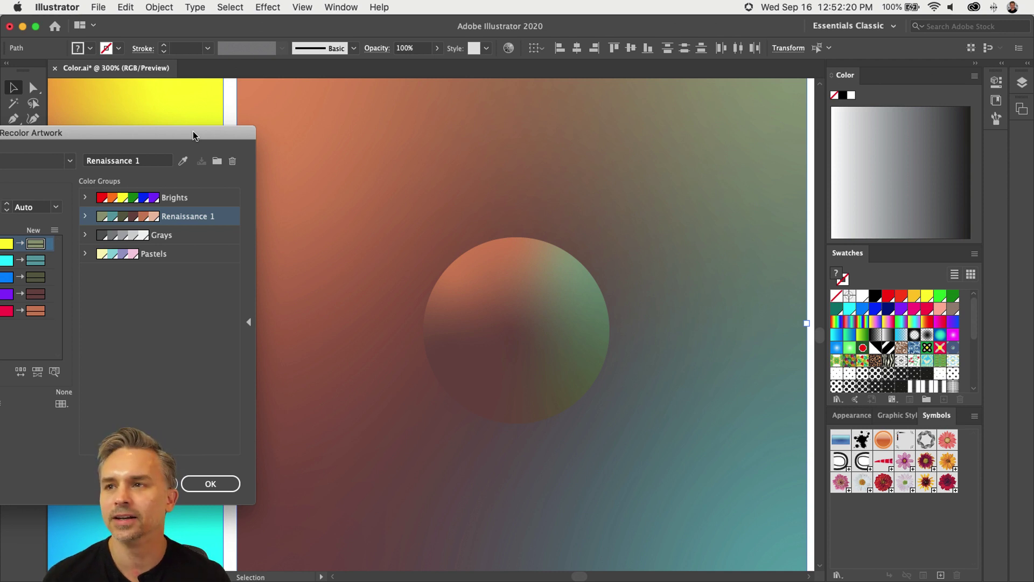
left_click_drag(189, 132, 516, 95)
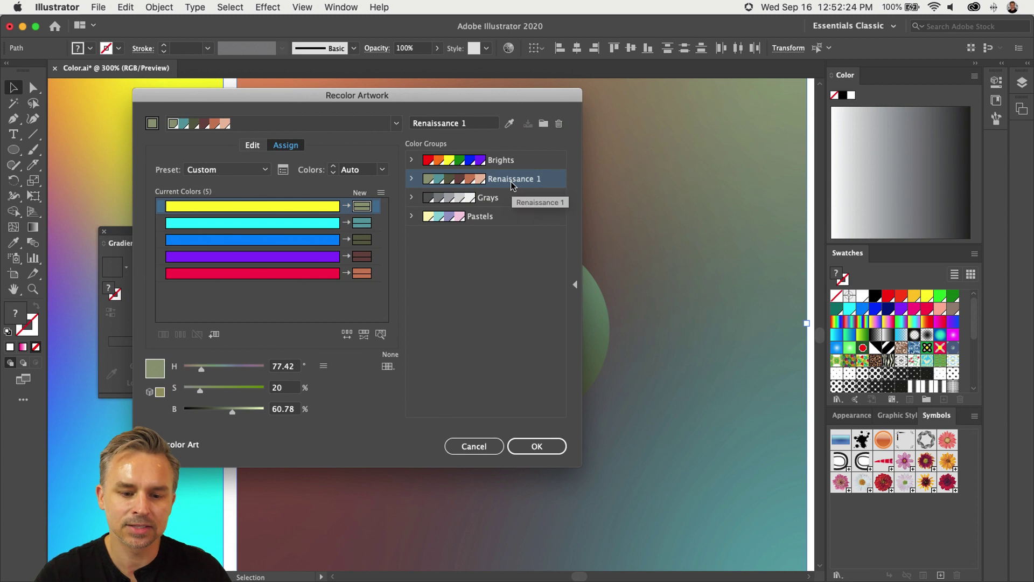
Limit the recoloring to the Earthtone swatch library and apply the new colors to the duplicate
left_click(383, 368)
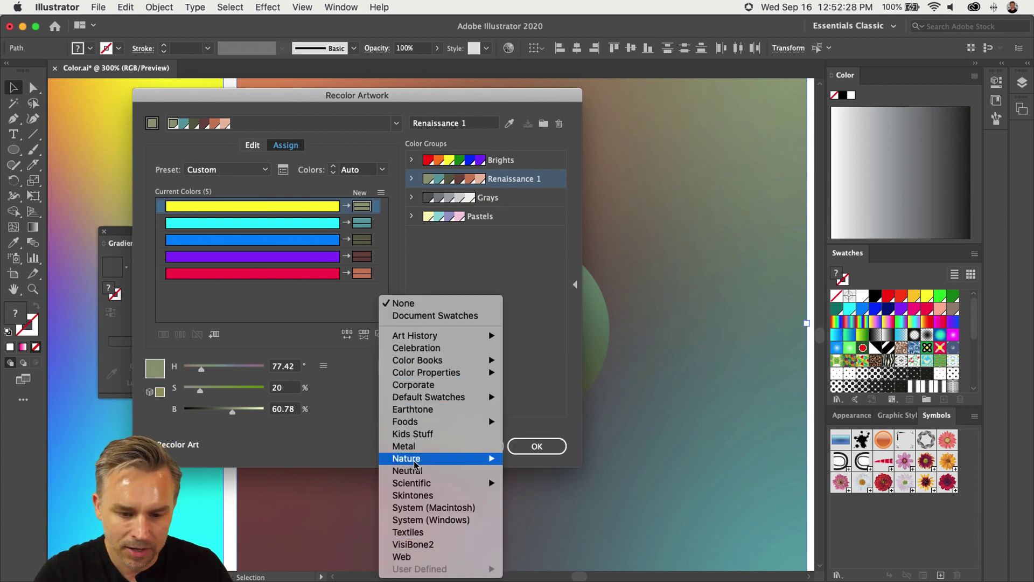
left_click(429, 406)
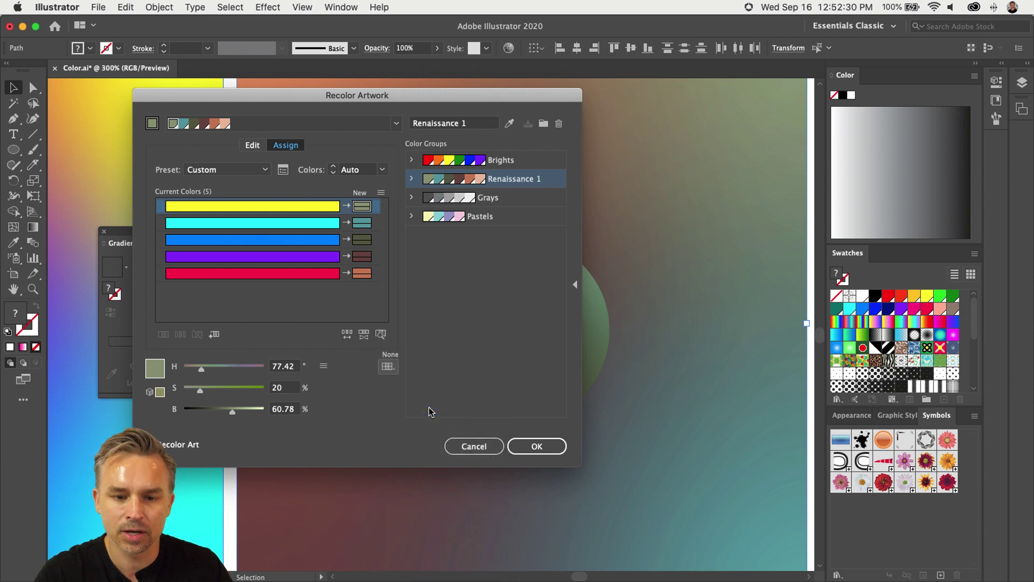
left_click(388, 367)
left_click(348, 408)
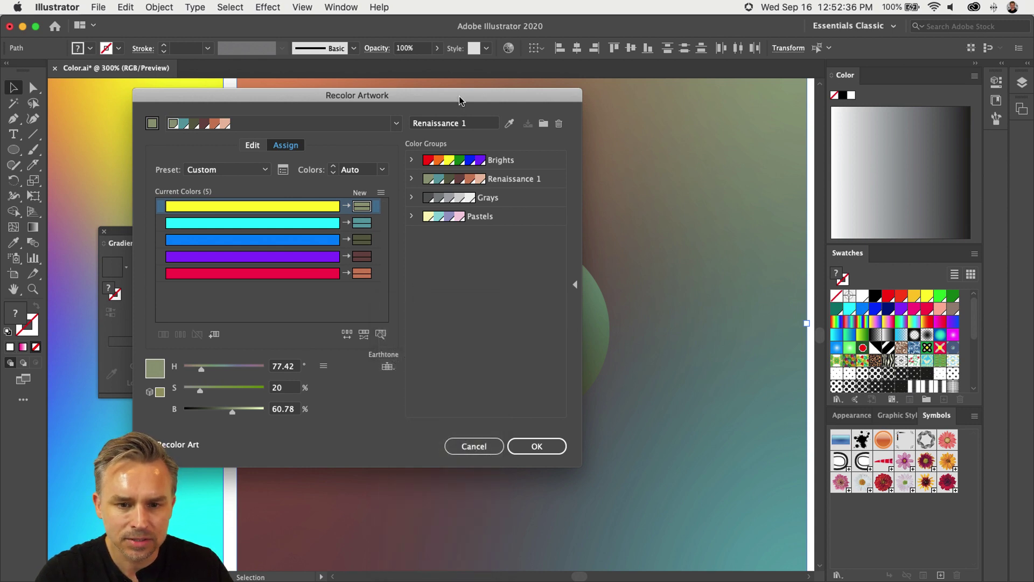
mouse_move(459, 100)
left_mouse_down()
mouse_move(155, 96)
mouse_move(469, 101)
mouse_move(449, 98)
left_mouse_up()
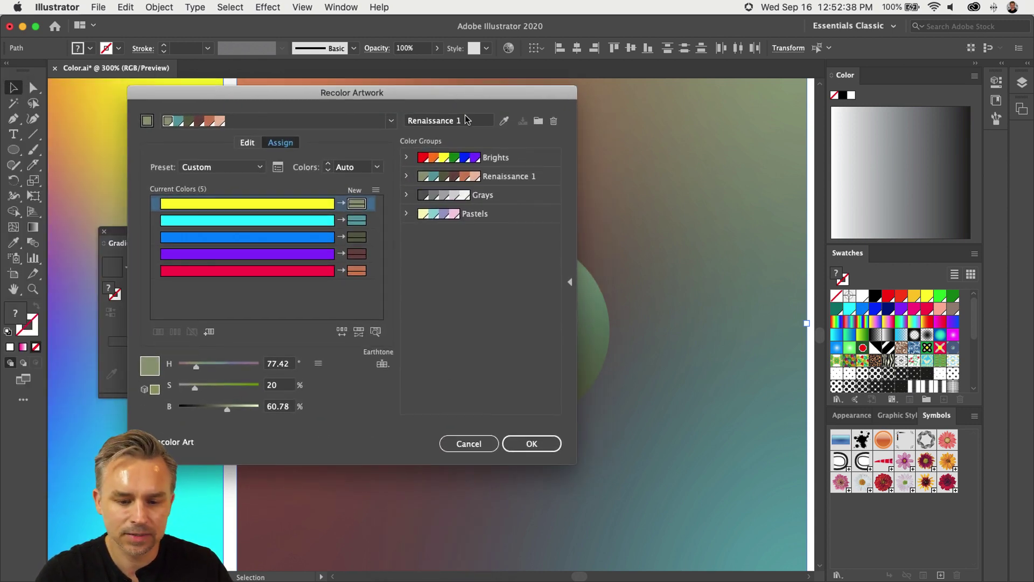
left_click(534, 445)
left_click(510, 421)
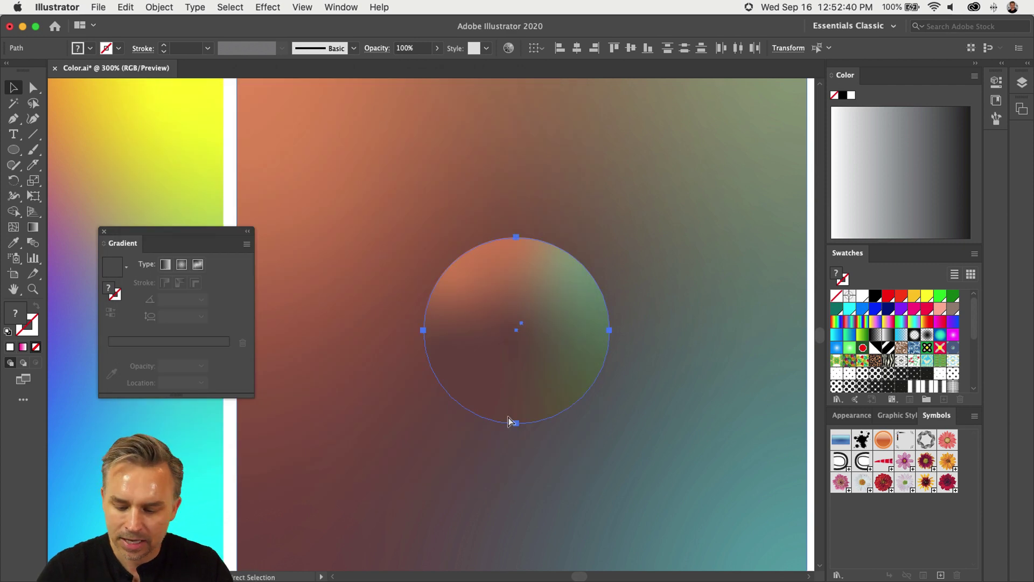
Duplicate the original multicolored square with its circle into the empty space directly above the brown copy
key("super+minus")
key("super+minus")
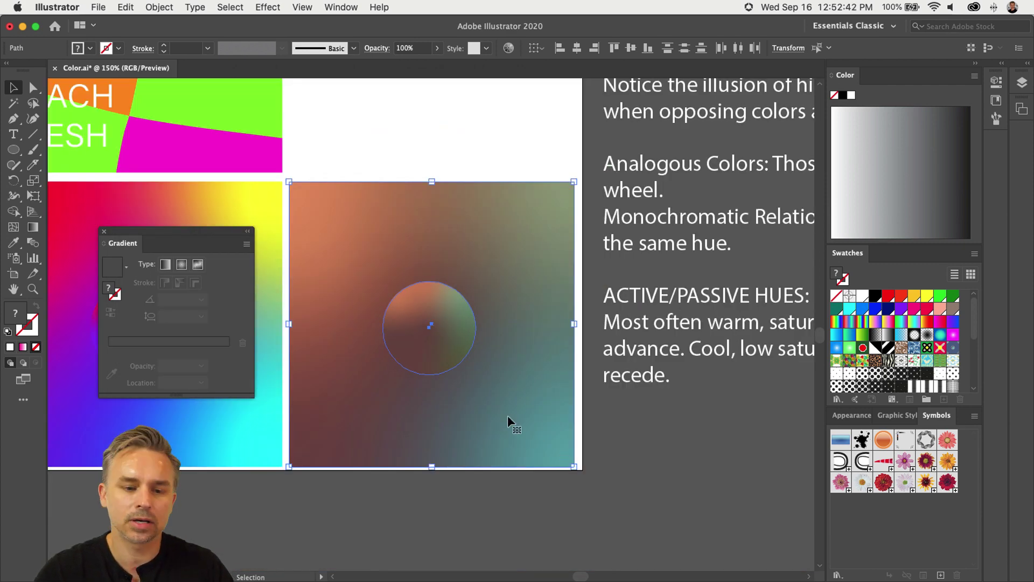
left_click_drag(404, 363, 637, 372)
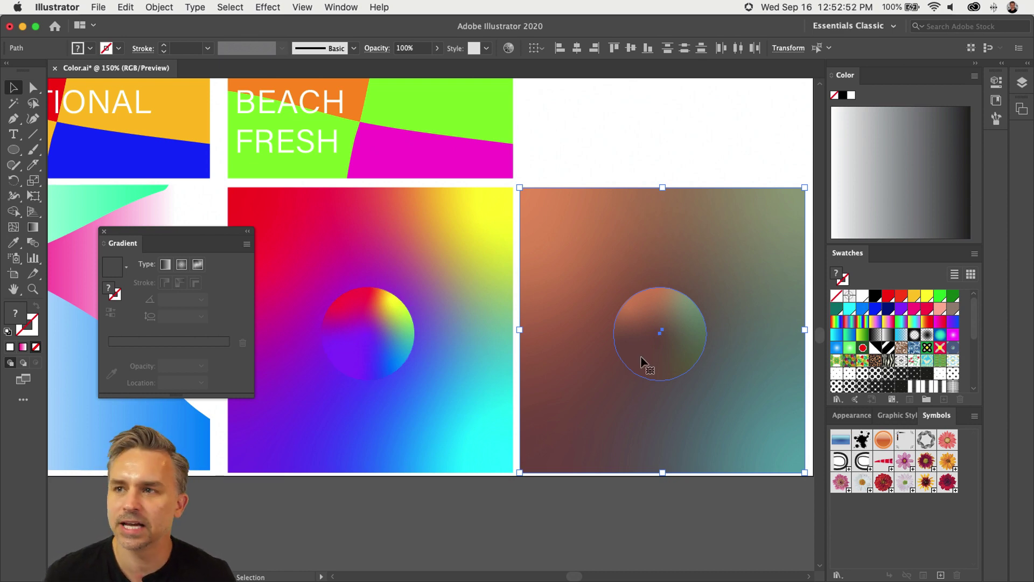
key("space")
left_click_drag(550, 249, 486, 371)
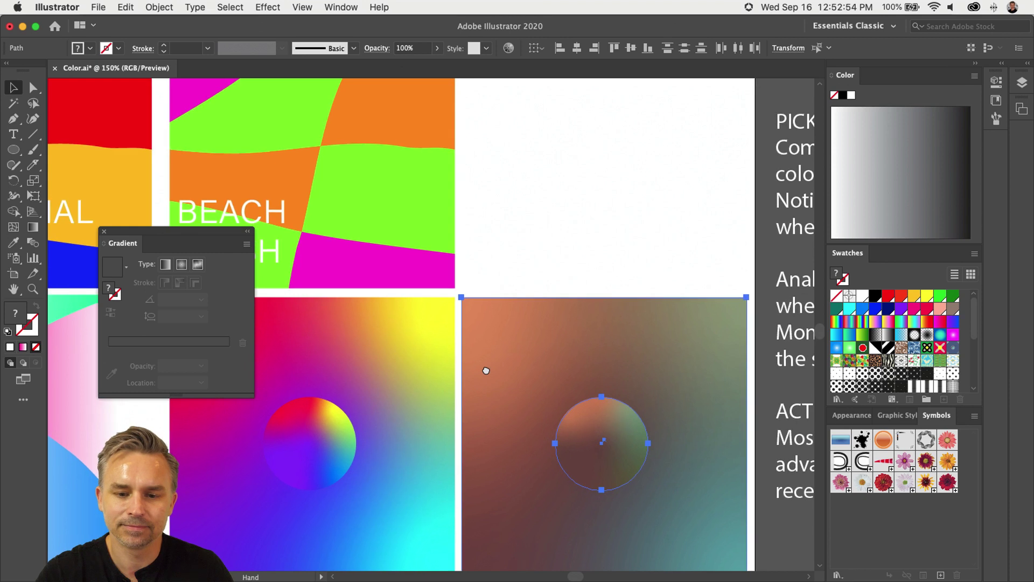
left_click(368, 365)
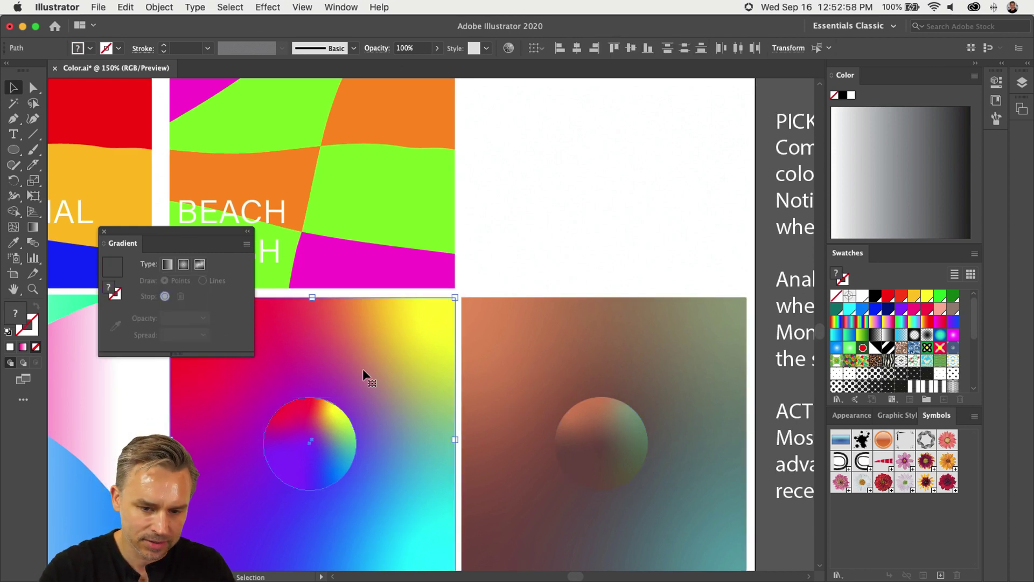
left_click_drag(363, 371, 674, 102)
left_click_drag(491, 156, 494, 152)
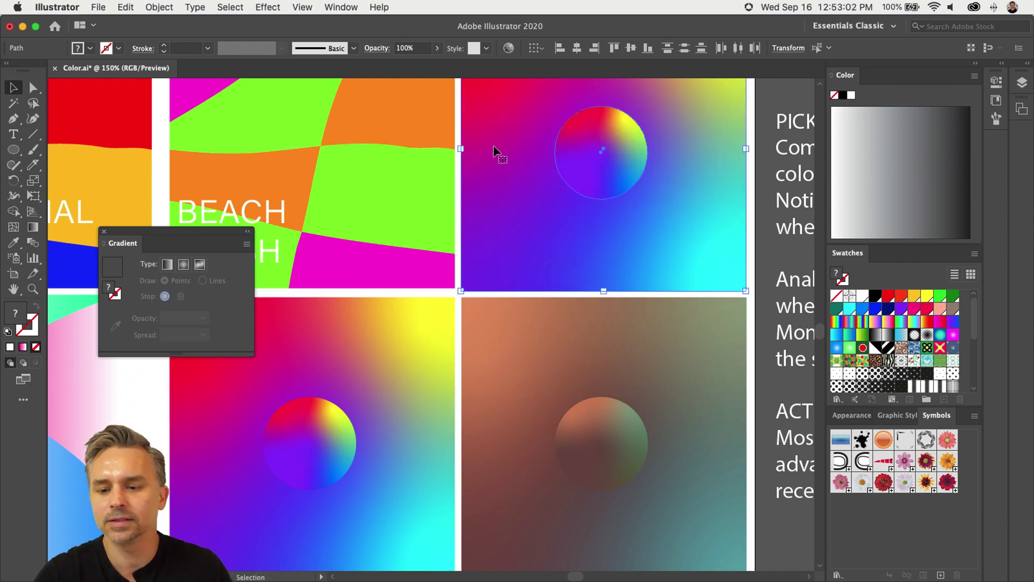
Open the new copy in Recolor Artwork, switch to color wheel editing and assign the Brights color group
scroll(464, 272, "up", 4)
left_click(125, 7)
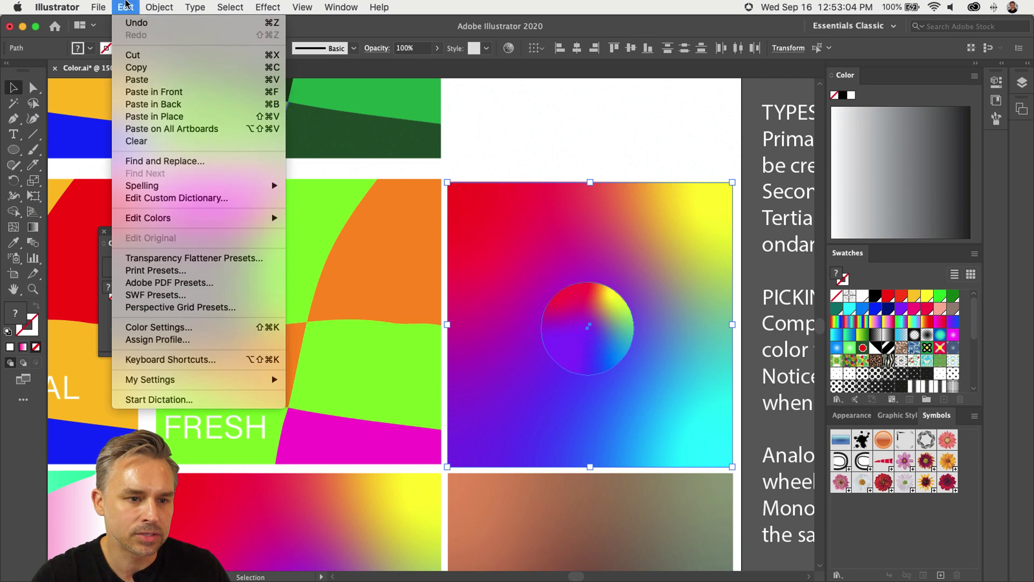
mouse_move(156, 220)
left_click(329, 218)
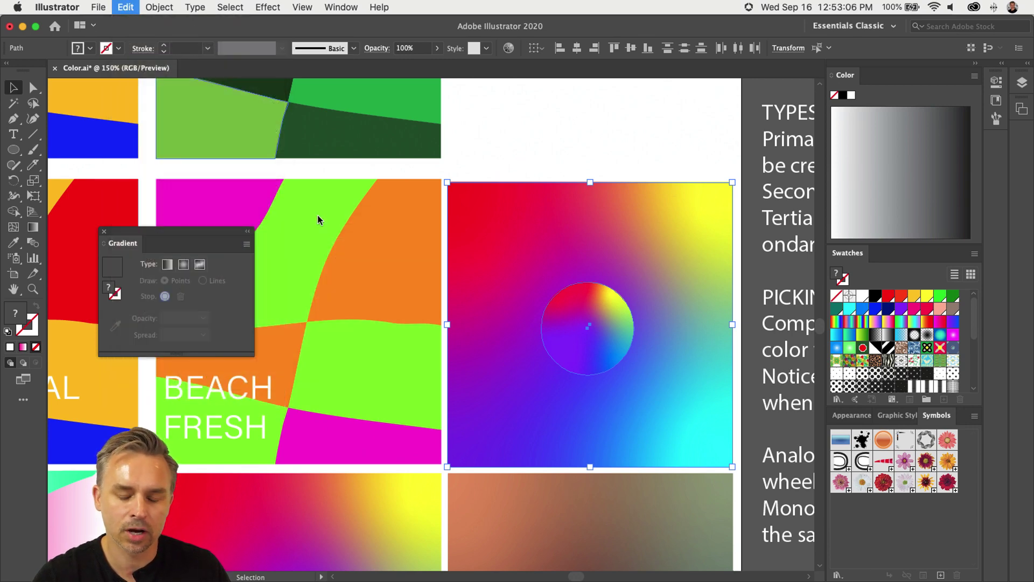
left_click_drag(387, 99, 287, 116)
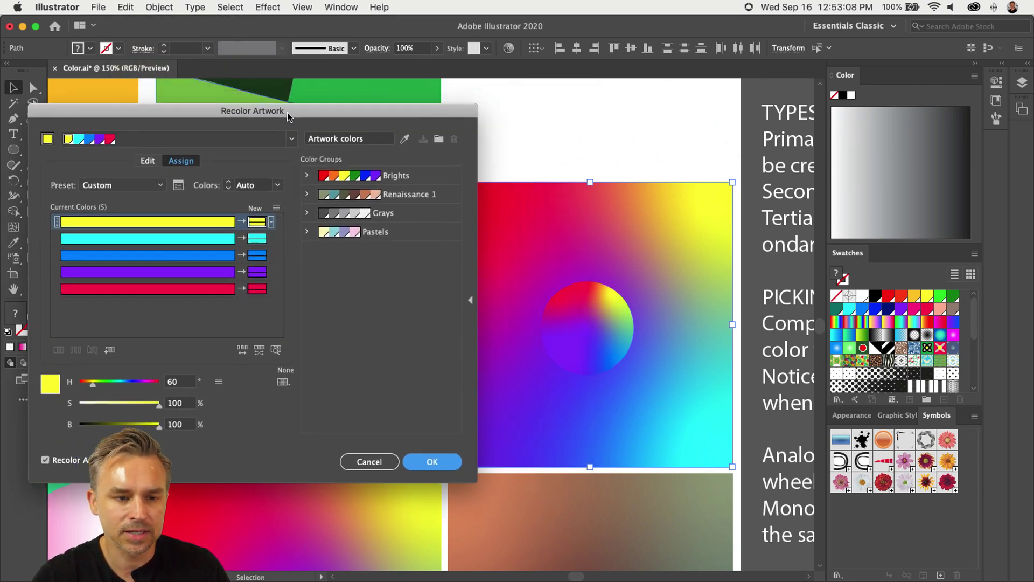
left_click(147, 161)
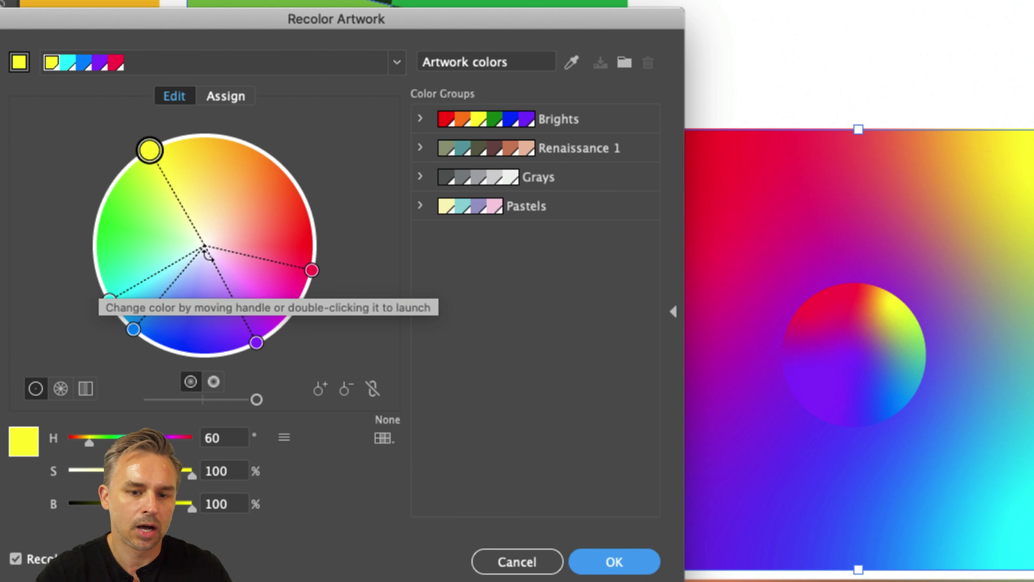
left_click(561, 120)
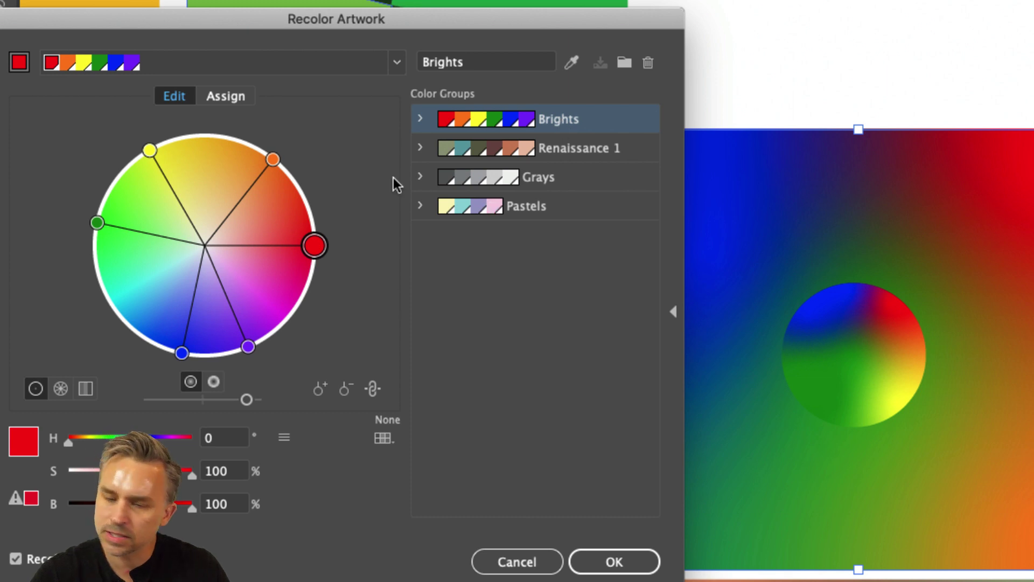
Rearrange the Brights handles on the color wheel, moving blue to amber at 47.37°, then apply the recoloring and save the swatch group changes
left_click_drag(184, 353, 205, 136)
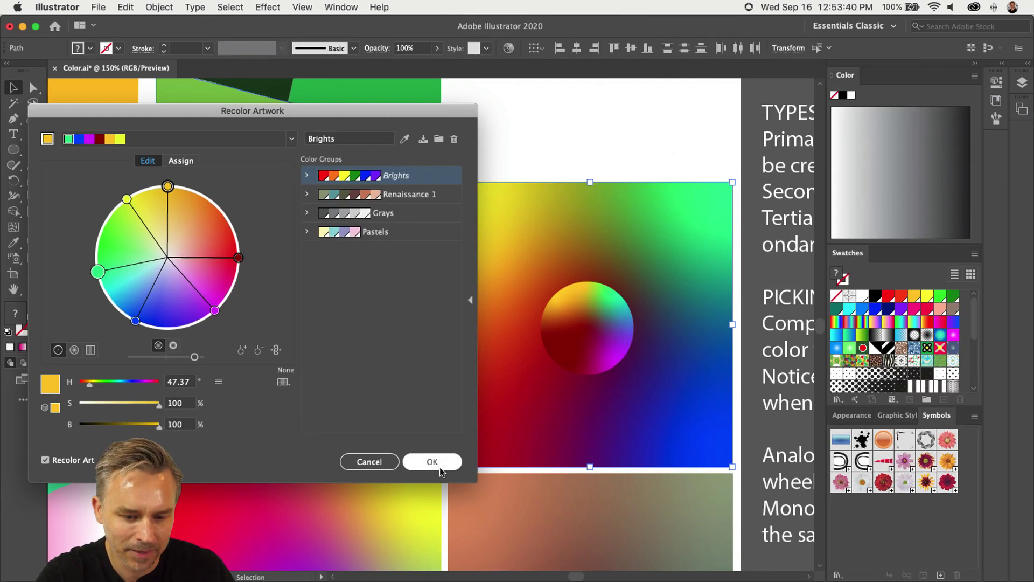
left_click(439, 469)
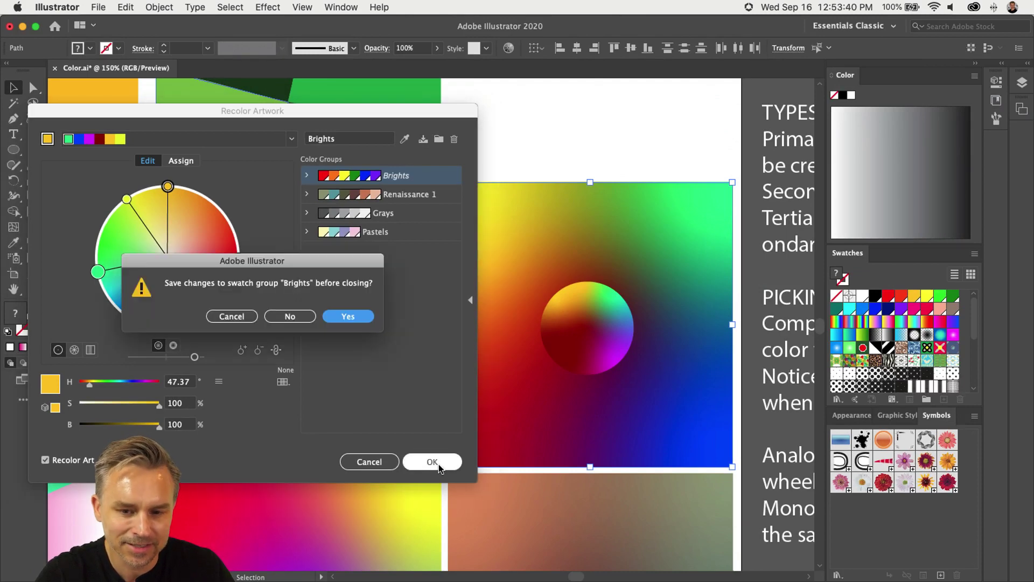
key("Return")
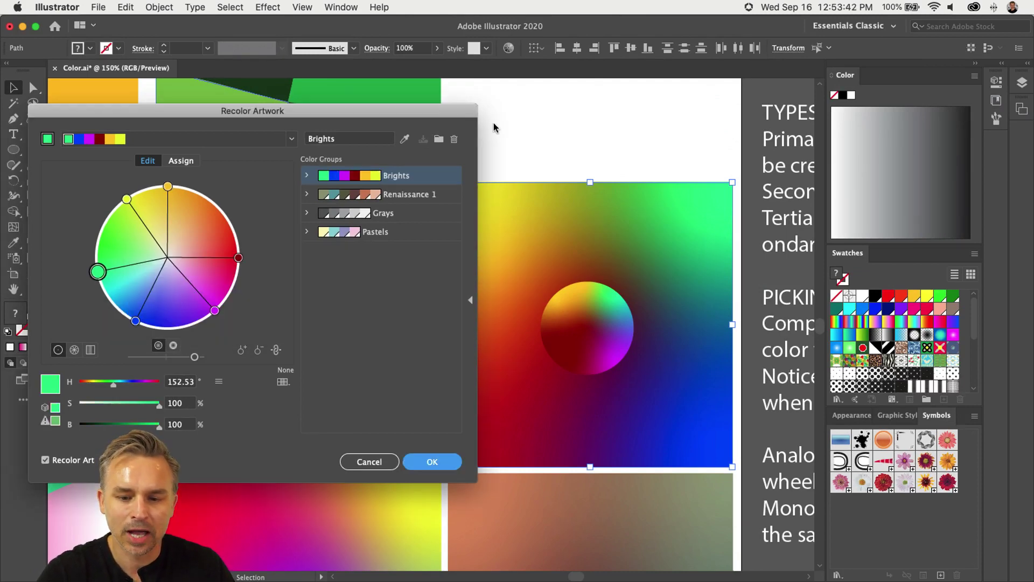
Close the Gradient panel and proportionally enlarge the newly recolored square and circle to fill the whole artboard
key("super+minus")
key("super+minus")
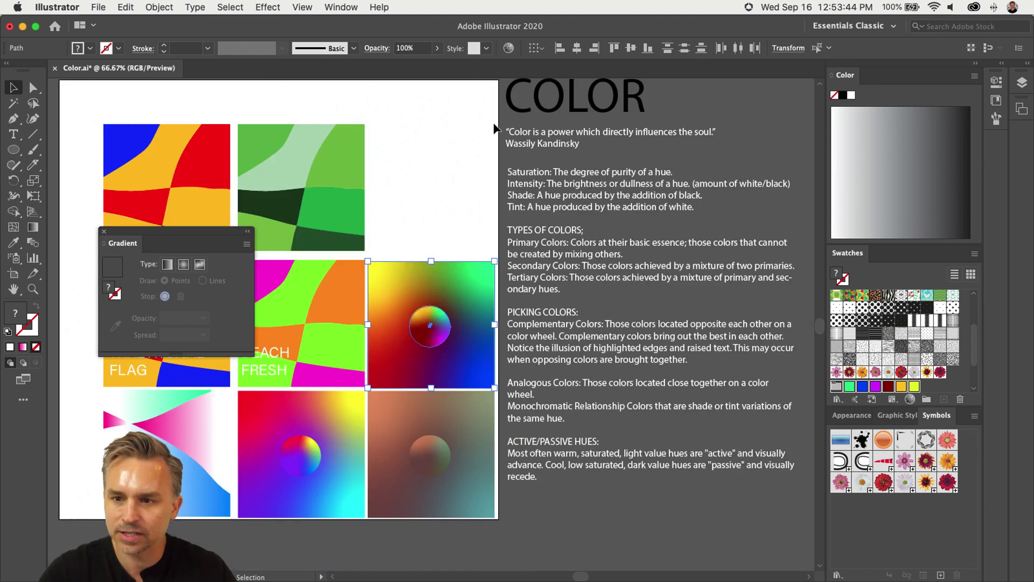
left_click_drag(357, 185, 526, 208)
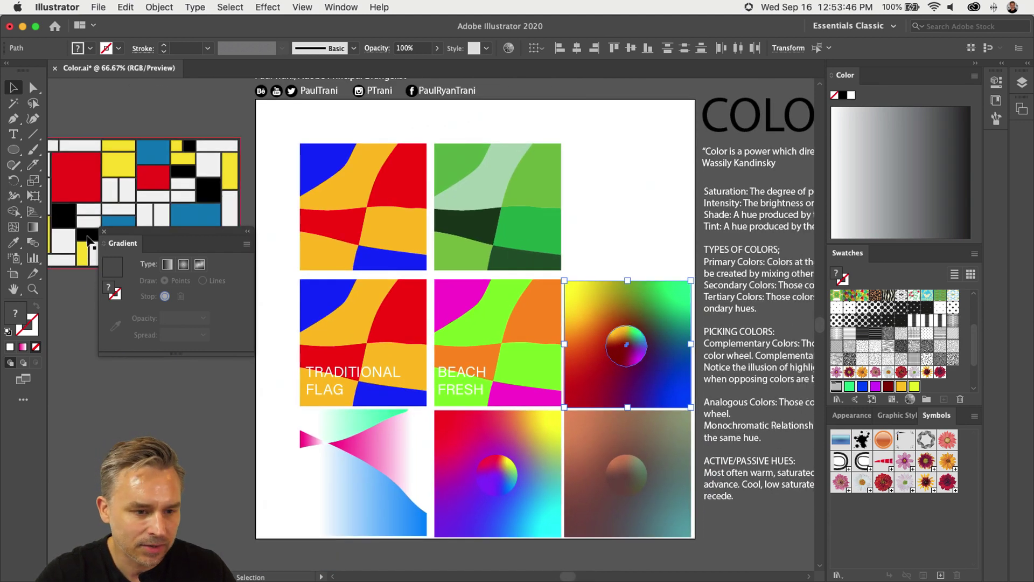
left_click(104, 233)
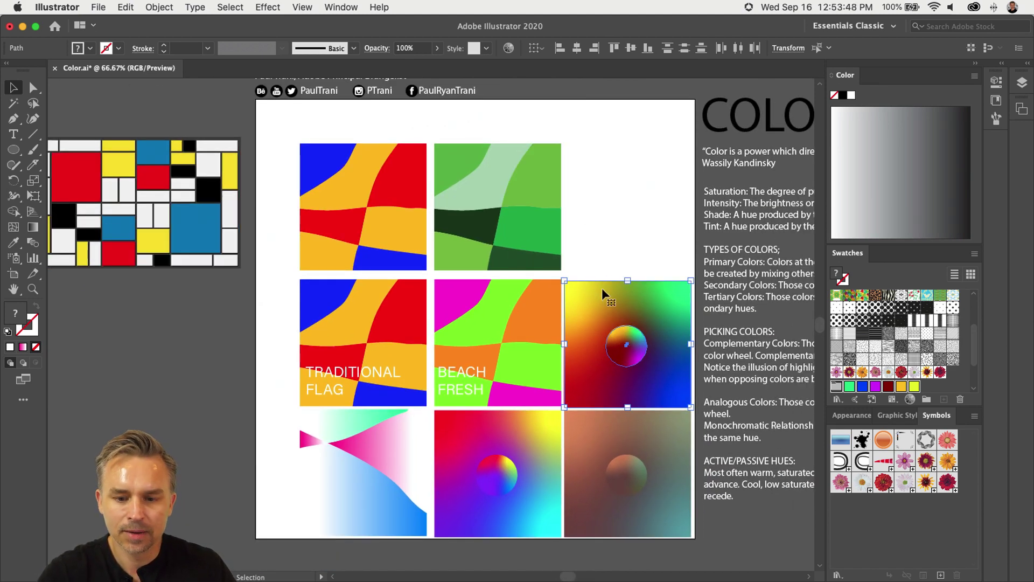
left_click_drag(564, 280, 225, 97)
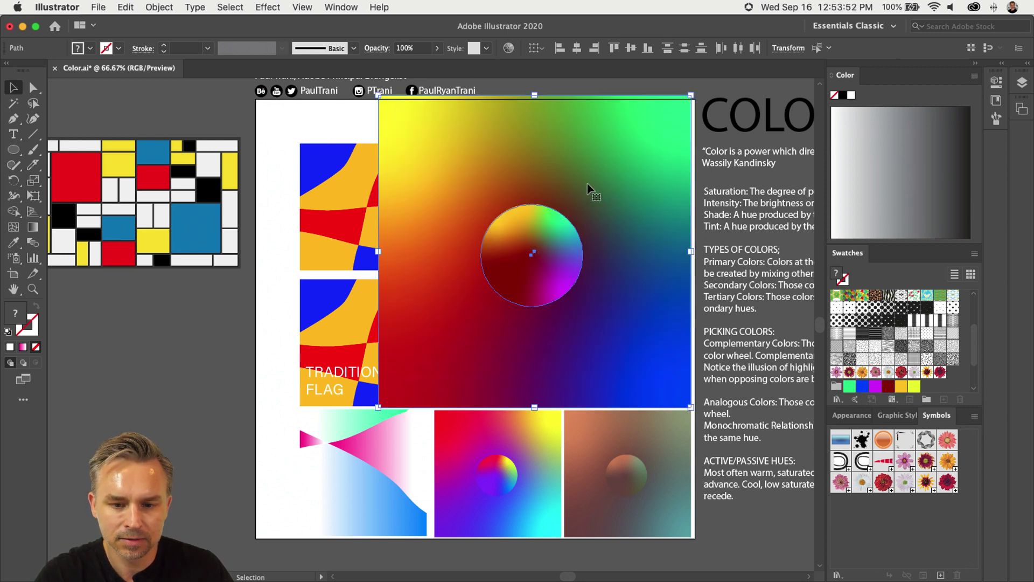
left_click_drag(589, 191, 603, 317)
left_click_drag(369, 126, 369, 126)
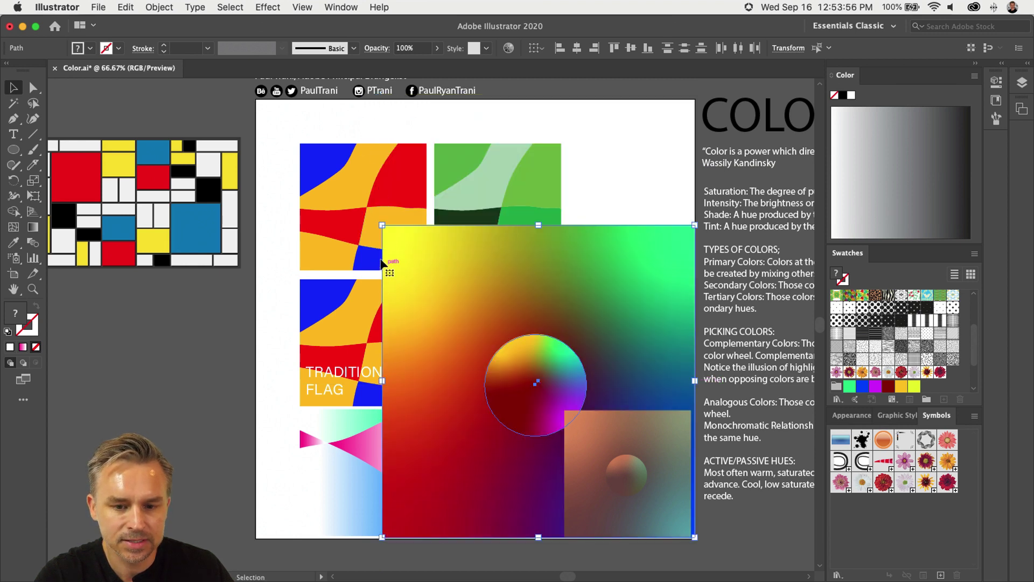
left_click_drag(382, 225, 249, 98)
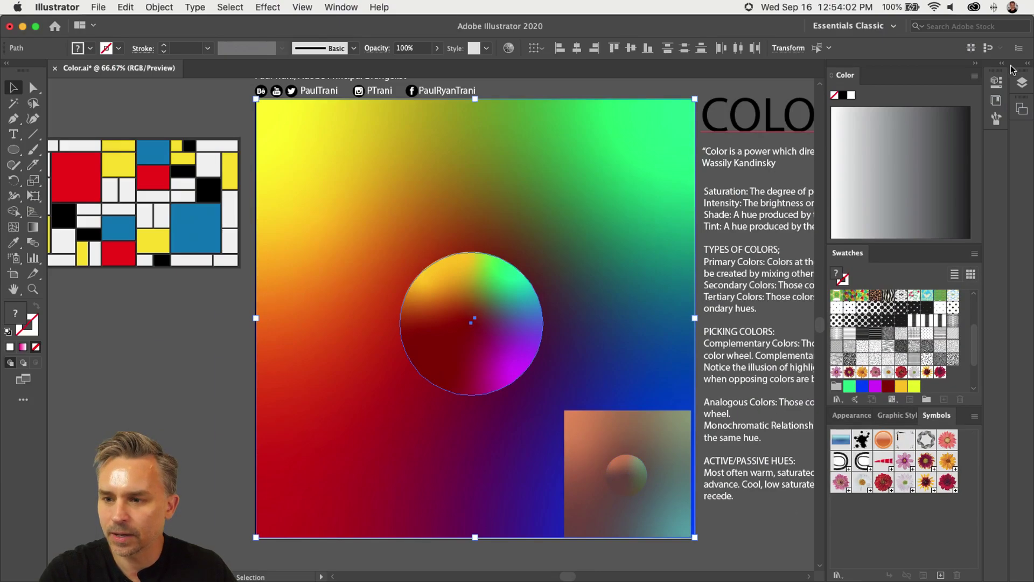
Expand the Letters layer and move the brightly recolored ellipse and rectangle above the brown copies in its stacking order
left_click(1028, 65)
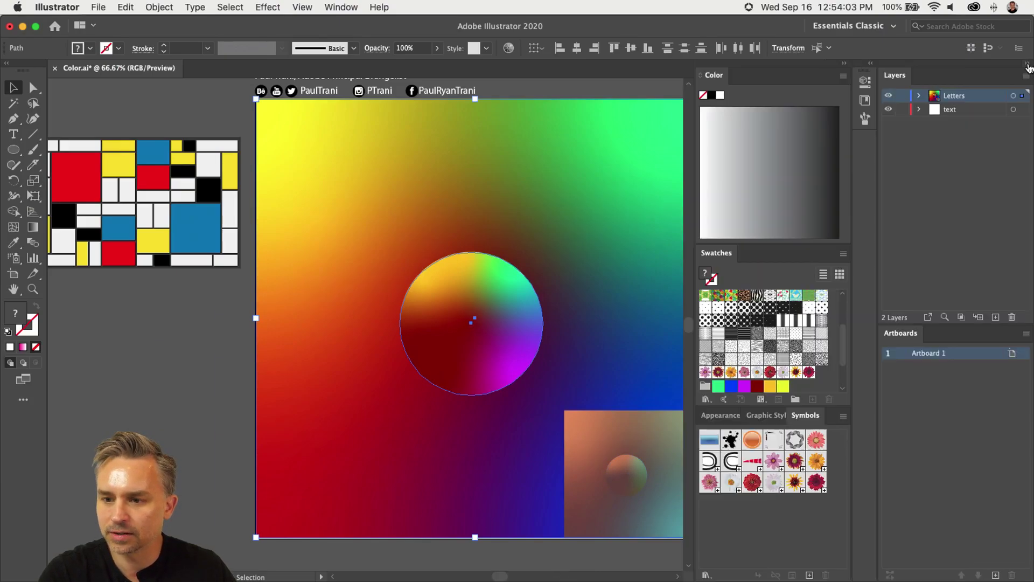
left_click(844, 64)
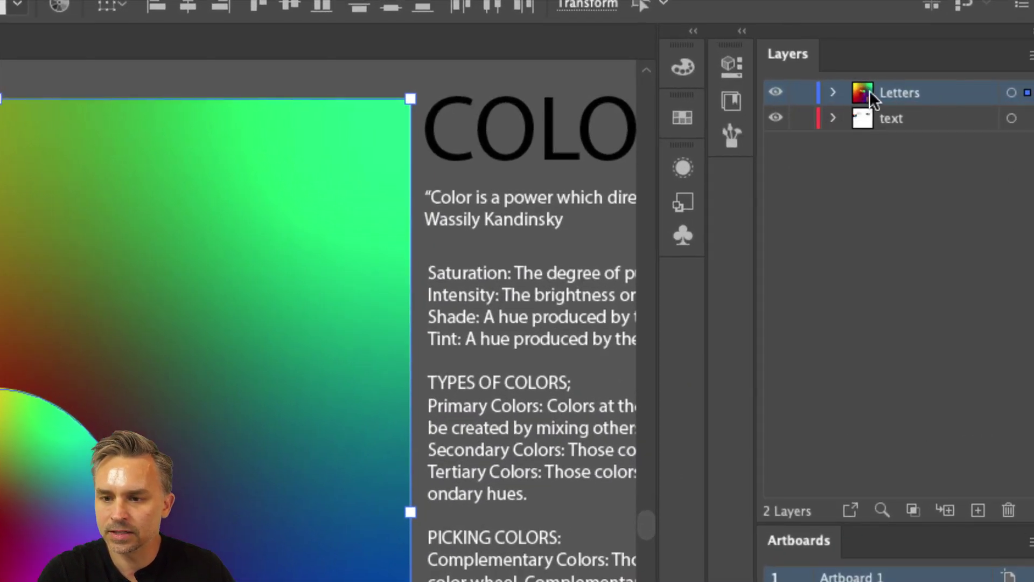
left_click(832, 93)
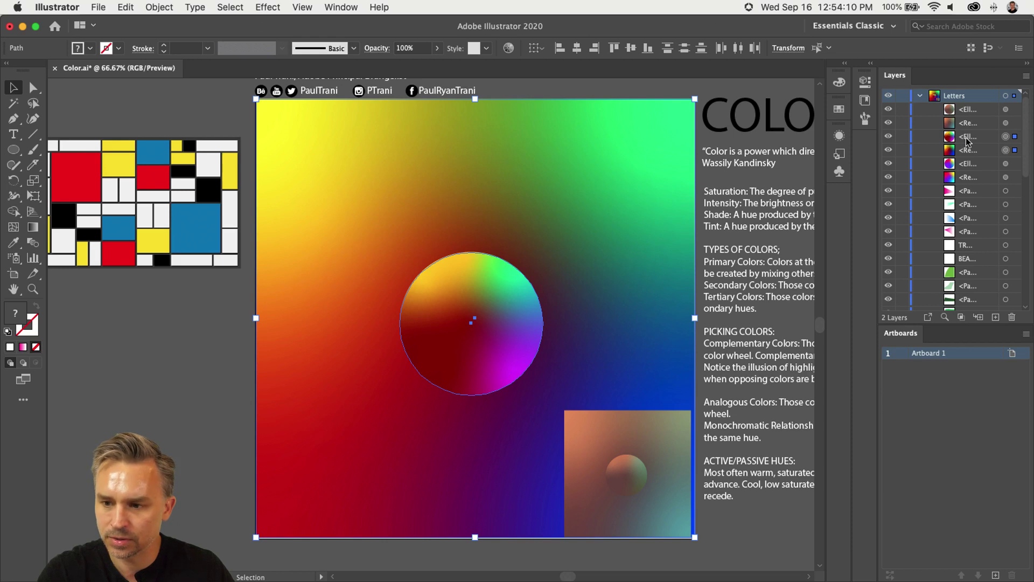
left_click(922, 171)
left_click(932, 197, "shift")
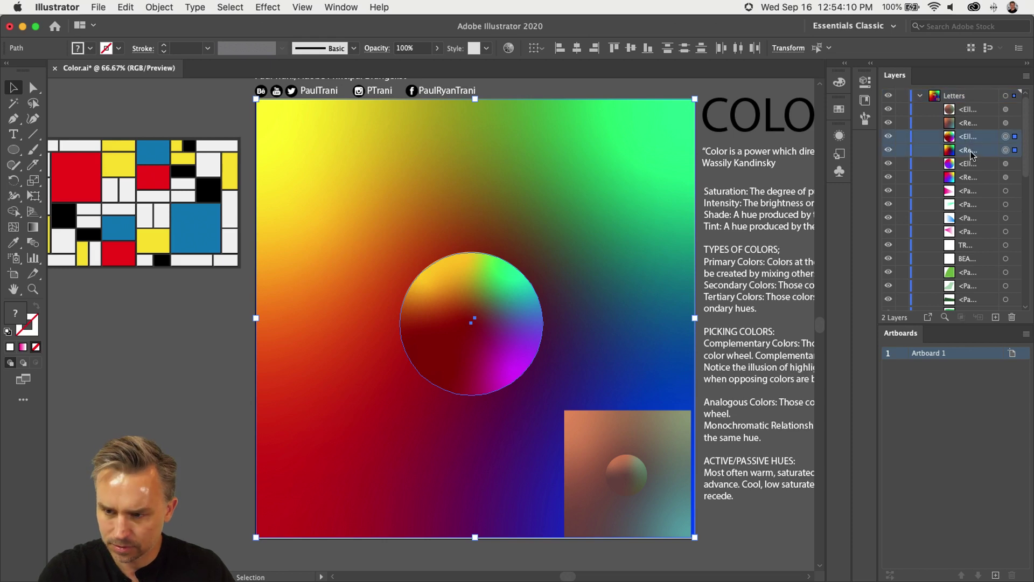
left_click_drag(975, 139, 974, 111)
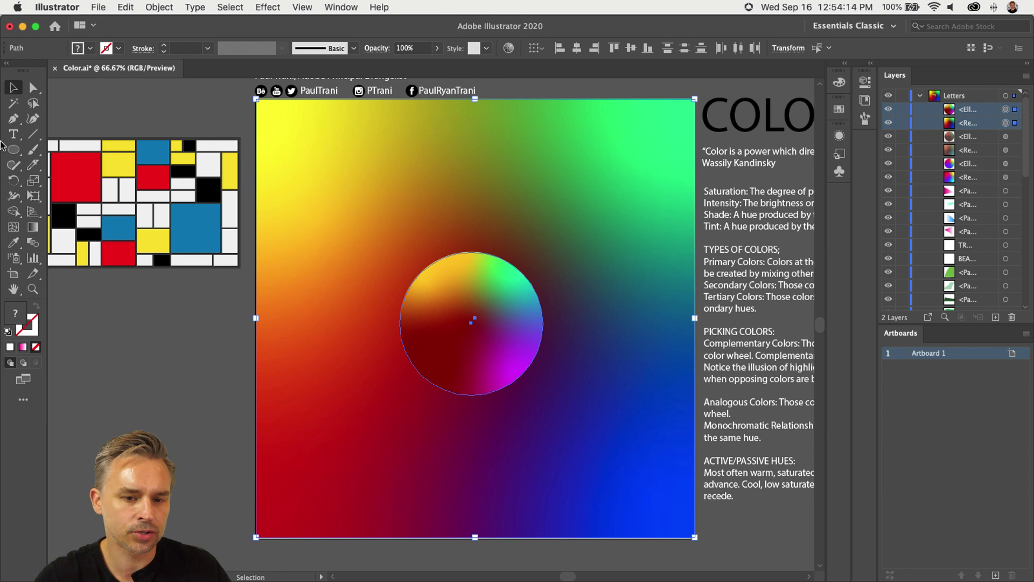
left_click_drag(154, 397, 115, 415)
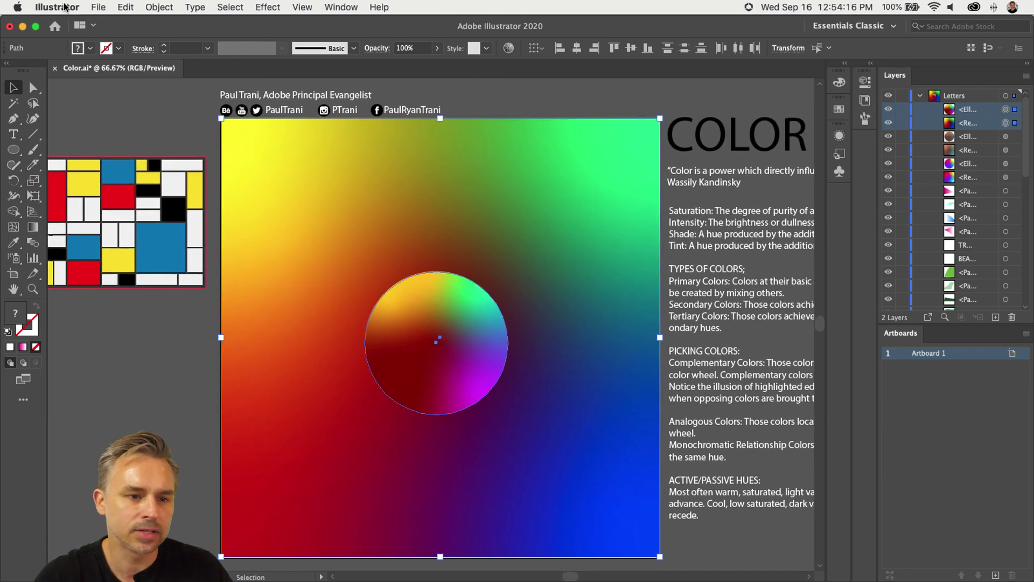
left_click(105, 7)
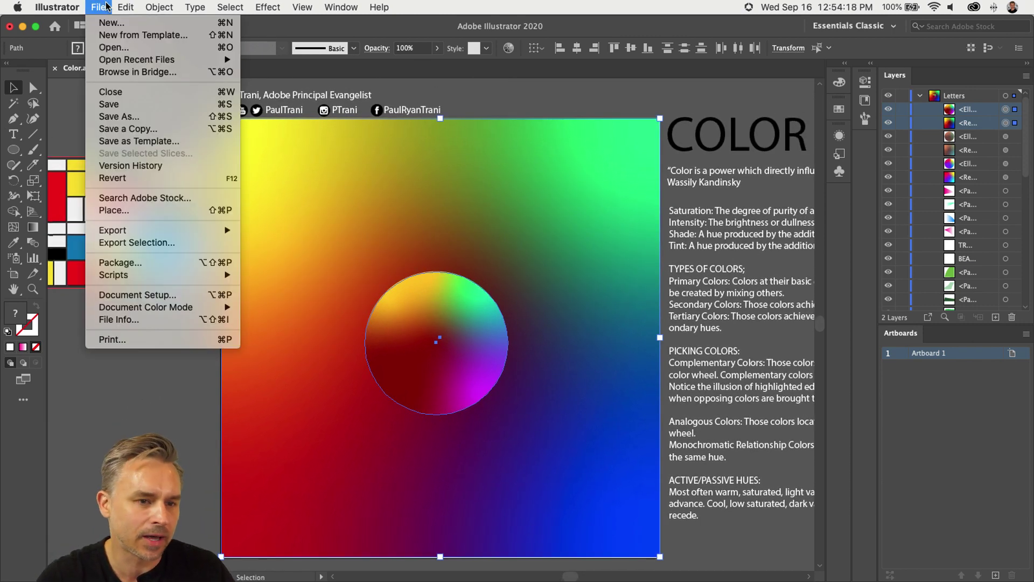
mouse_move(125, 7)
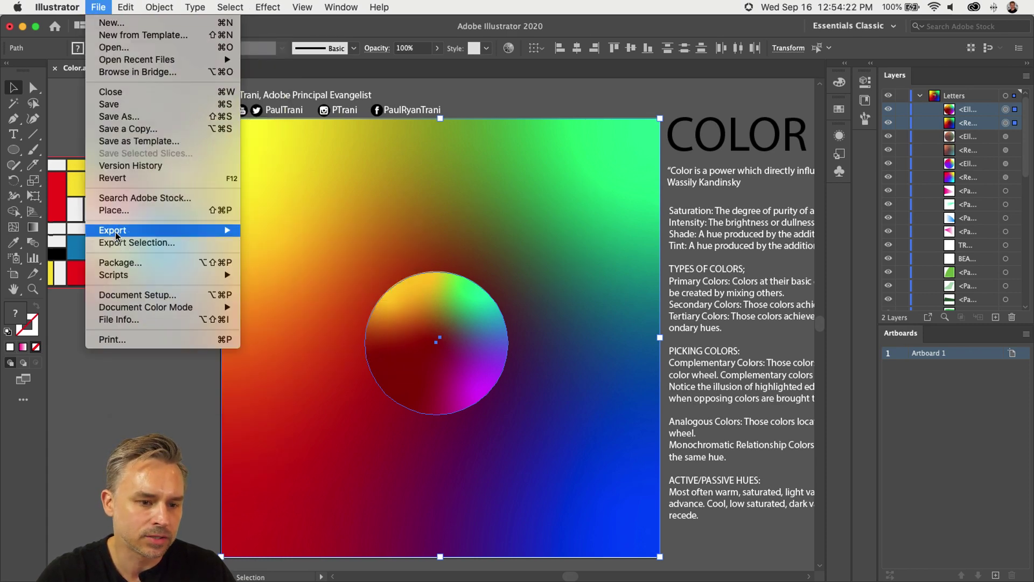
mouse_move(116, 234)
left_click(323, 230)
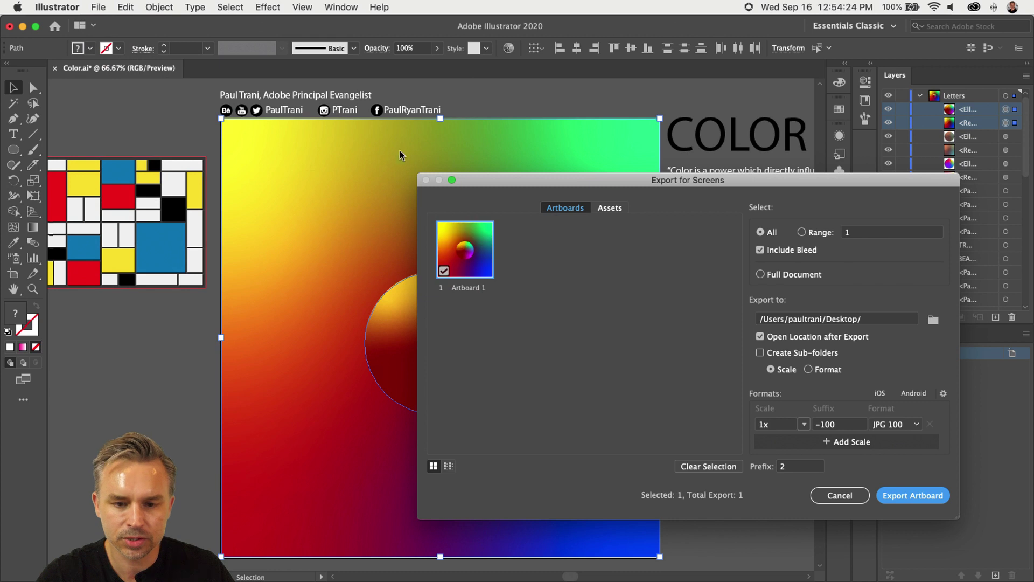
key("Escape")
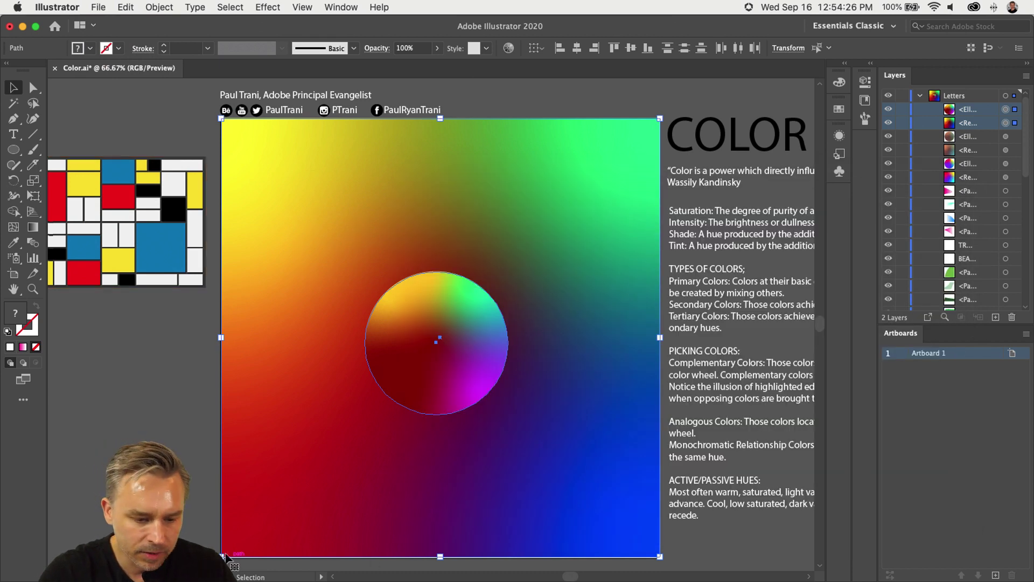
Scale the selected artwork slightly past the artboard's lower-left corner, then export Artboard 1 at 1x as JPG 100 to the Desktop
left_click_drag(222, 554, 219, 558)
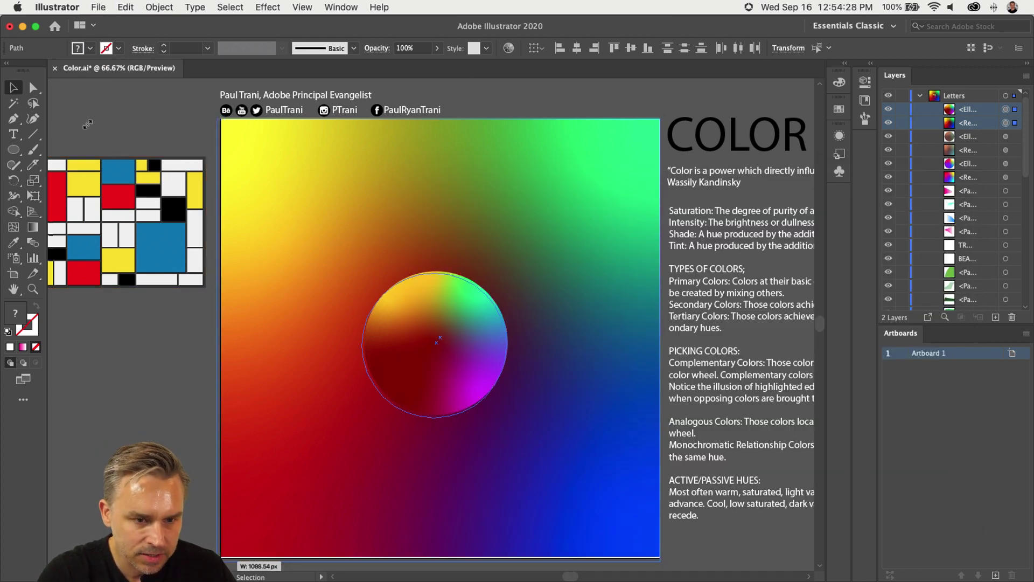
left_click(98, 7)
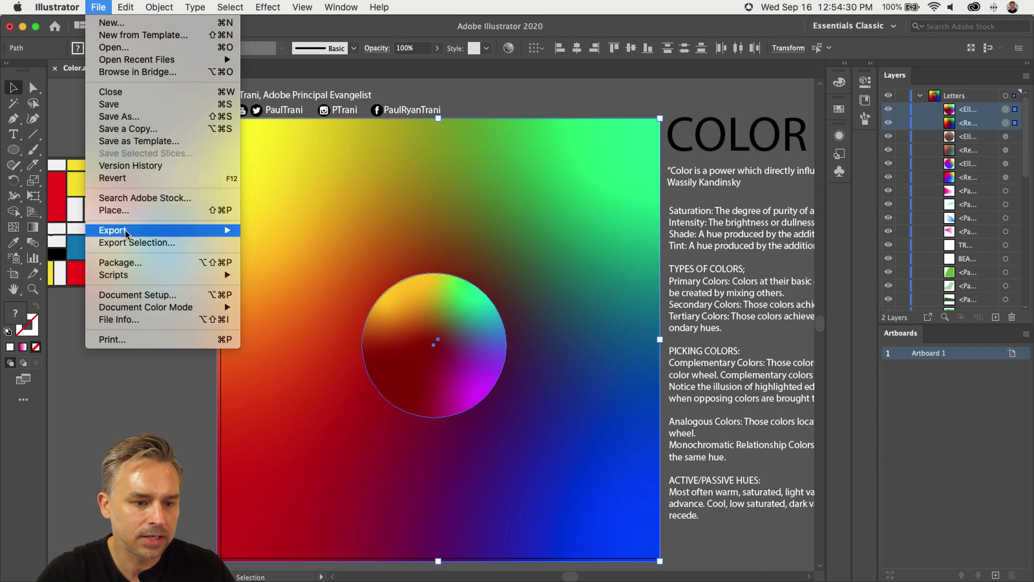
mouse_move(127, 230)
left_click(272, 231)
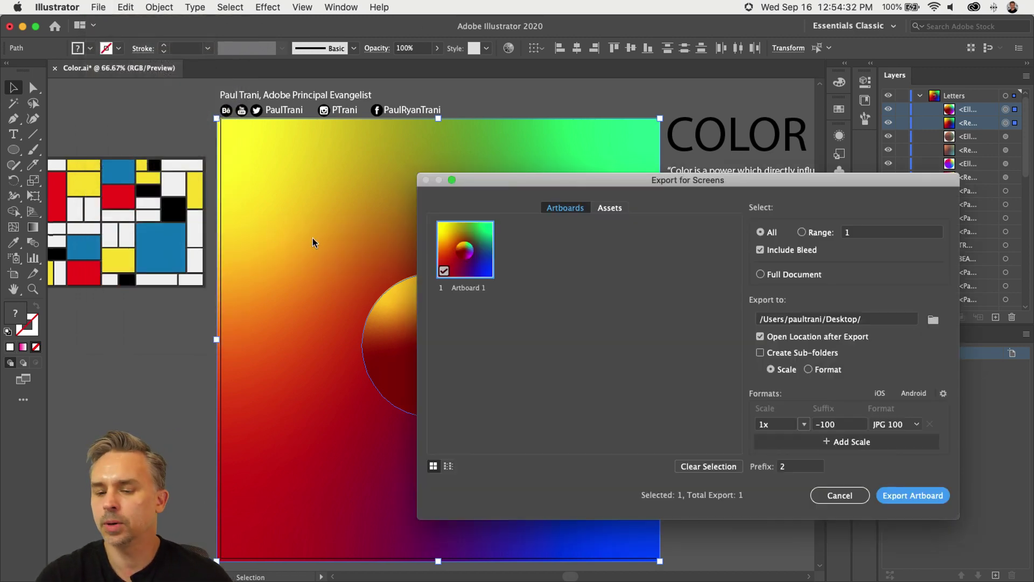
left_click_drag(710, 185, 534, 144)
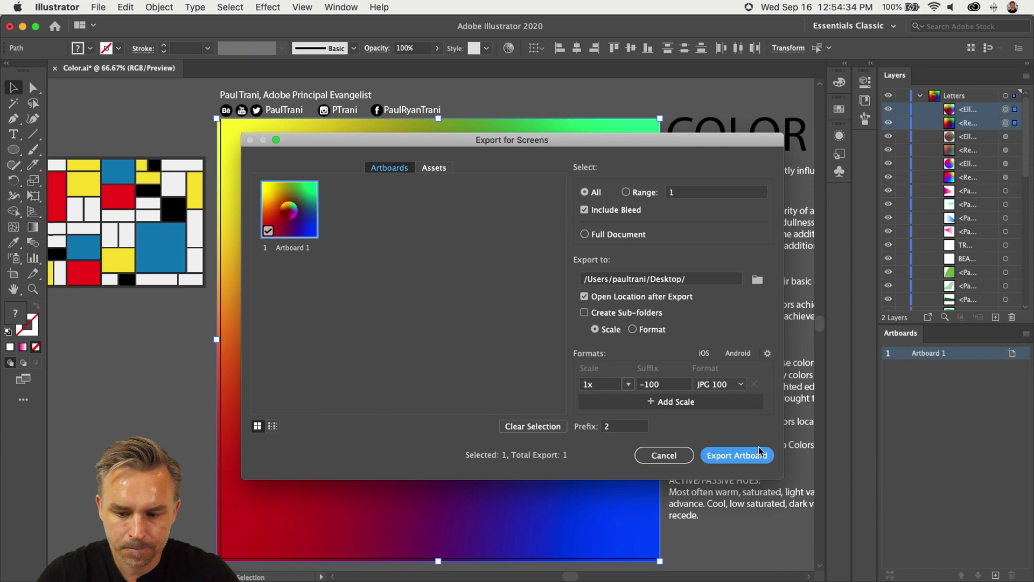
left_click(733, 456)
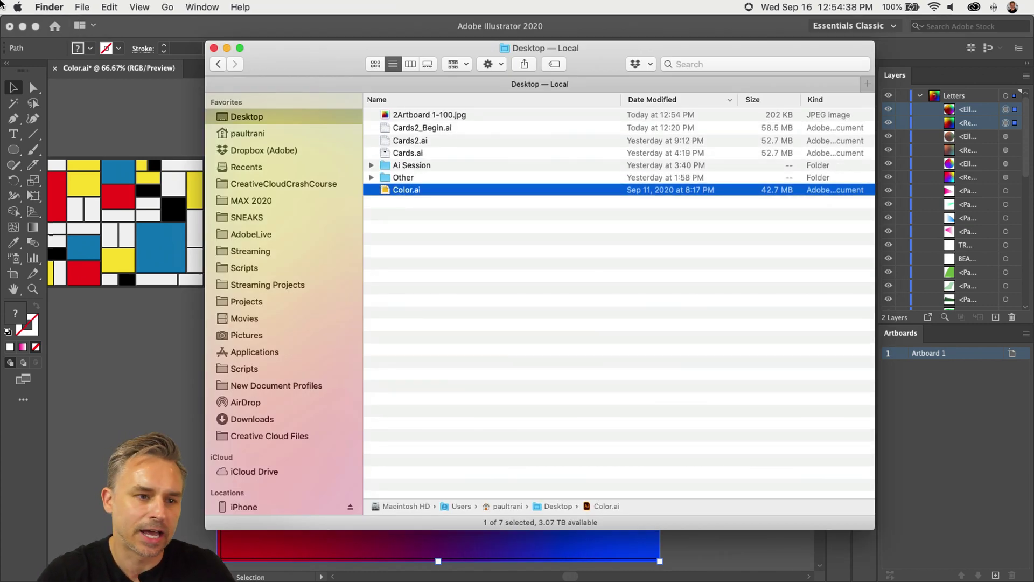
Clear the view of the desktop by minimizing Illustrator and the browser and closing the Desktop folder window
left_click(27, 30)
left_click(22, 27)
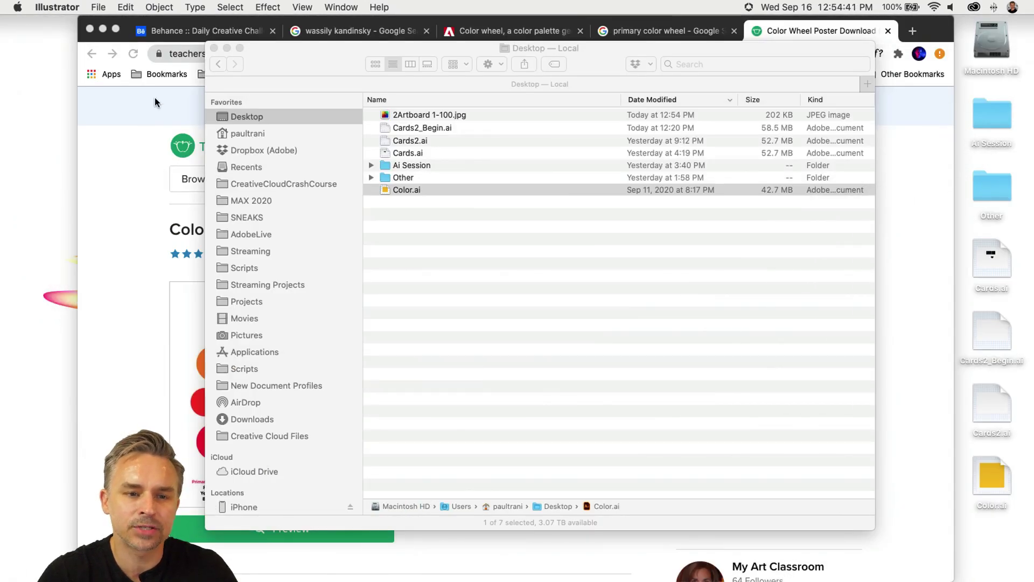
left_click(156, 102)
left_click(350, 31)
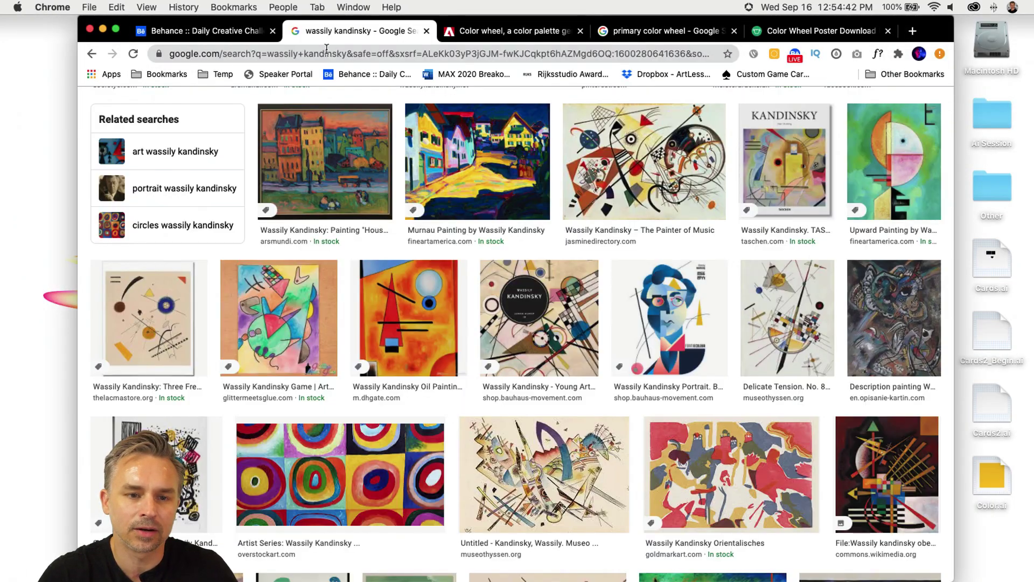
left_click(644, 31)
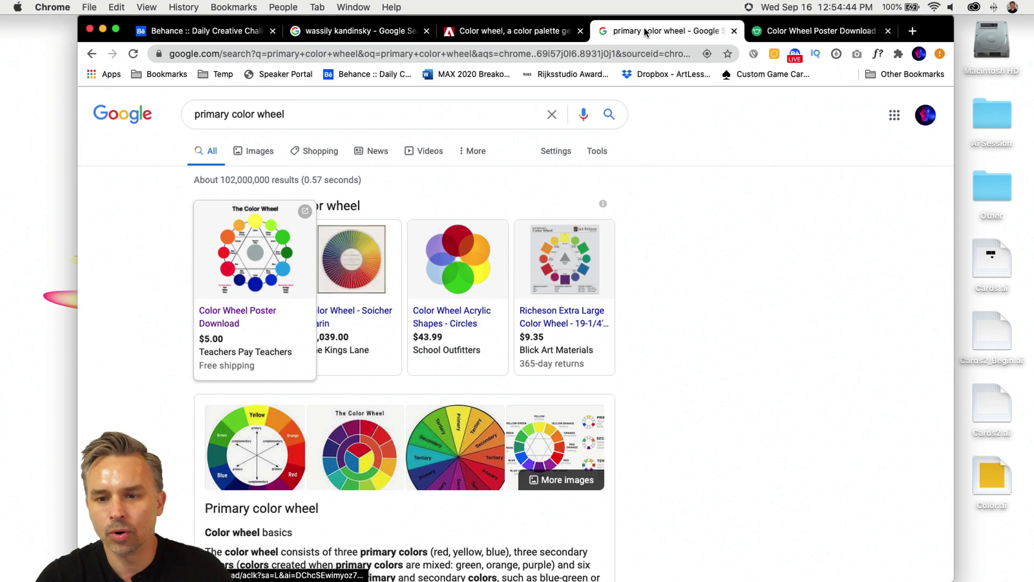
left_click(789, 32)
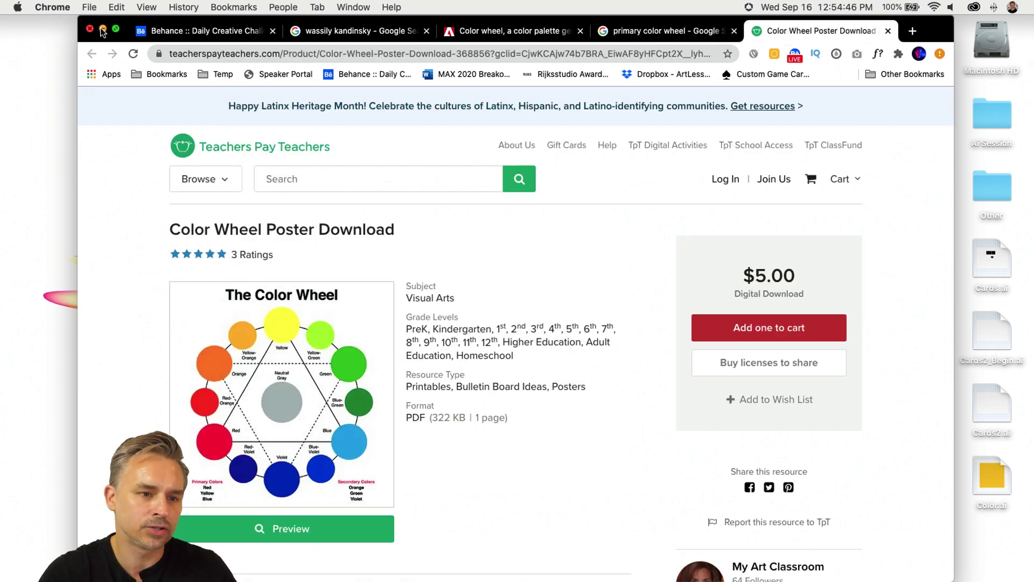
left_click(102, 28)
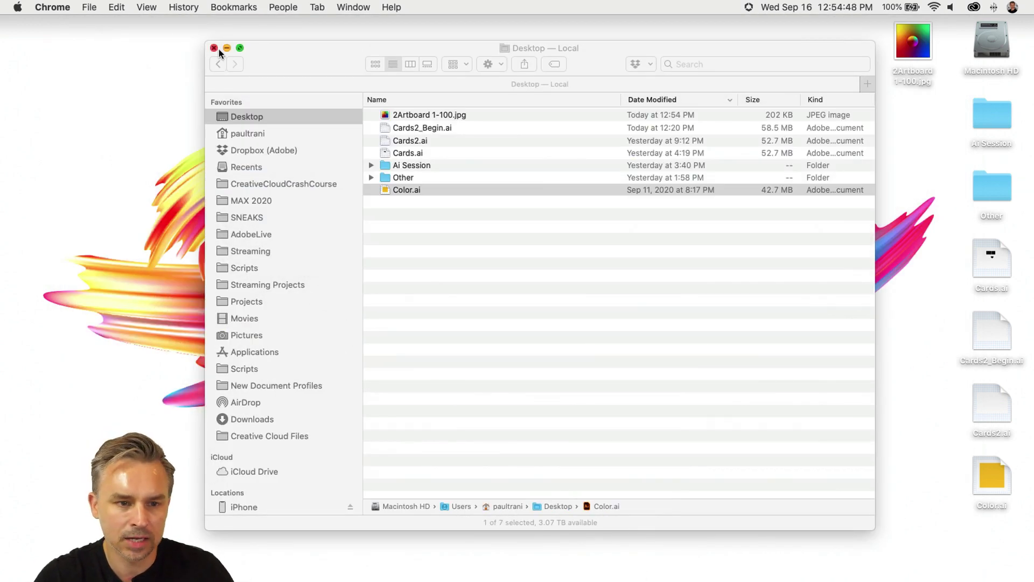
left_click(214, 48)
Switch to Discord and upload 2Artboard 1-100.jpg to the Adobe Illustrator challenge channel with the comment "Colors!! Yay!", then minimize it
mouse_move(645, 578)
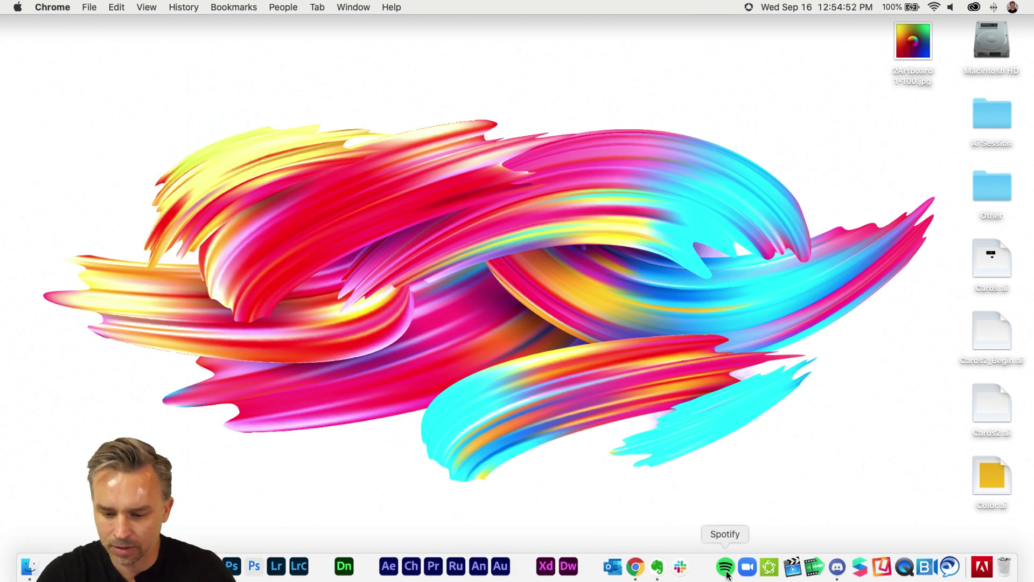
left_click(837, 567)
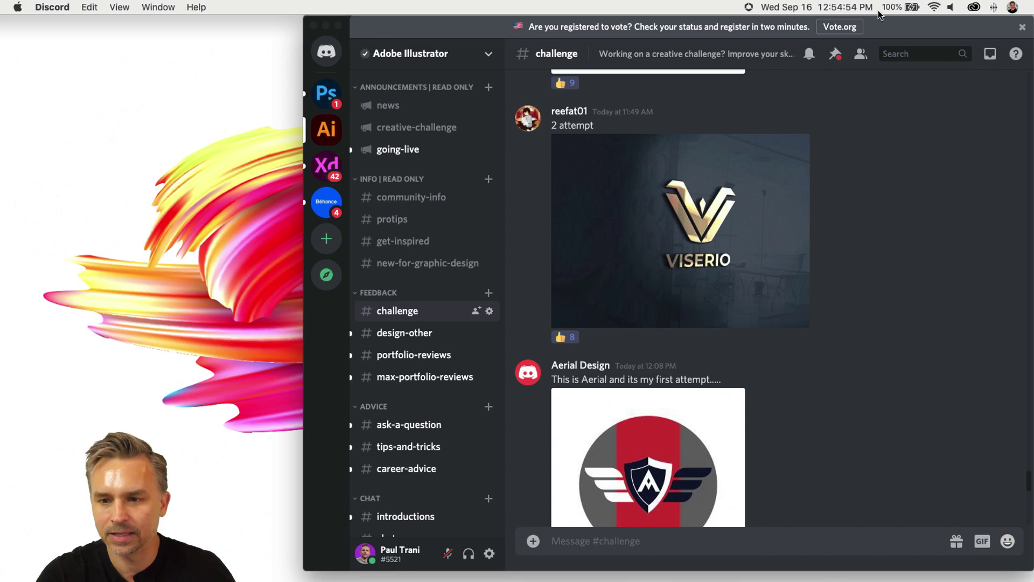
scroll(618, 316, "down", 10)
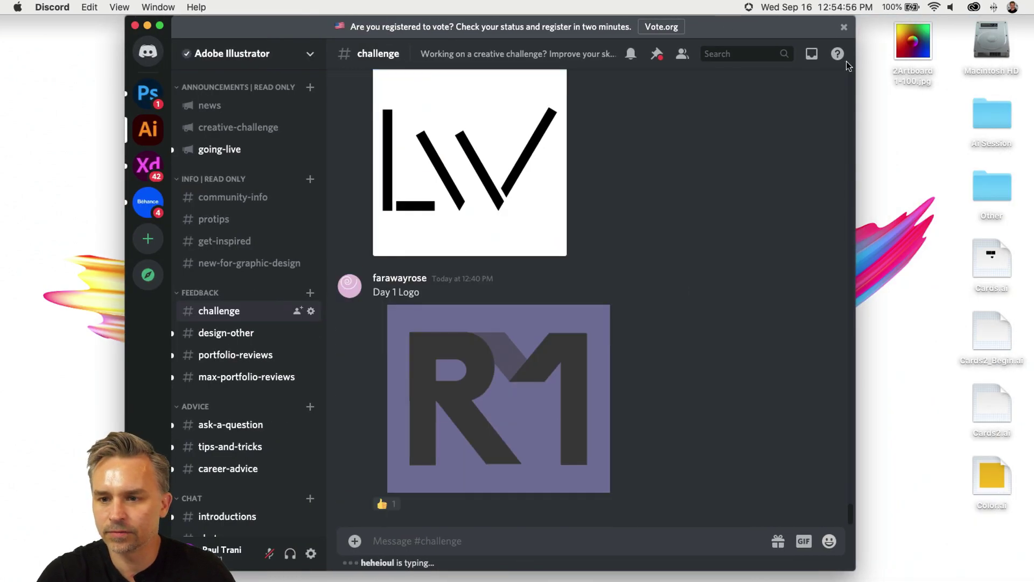
left_click_drag(916, 43, 460, 498)
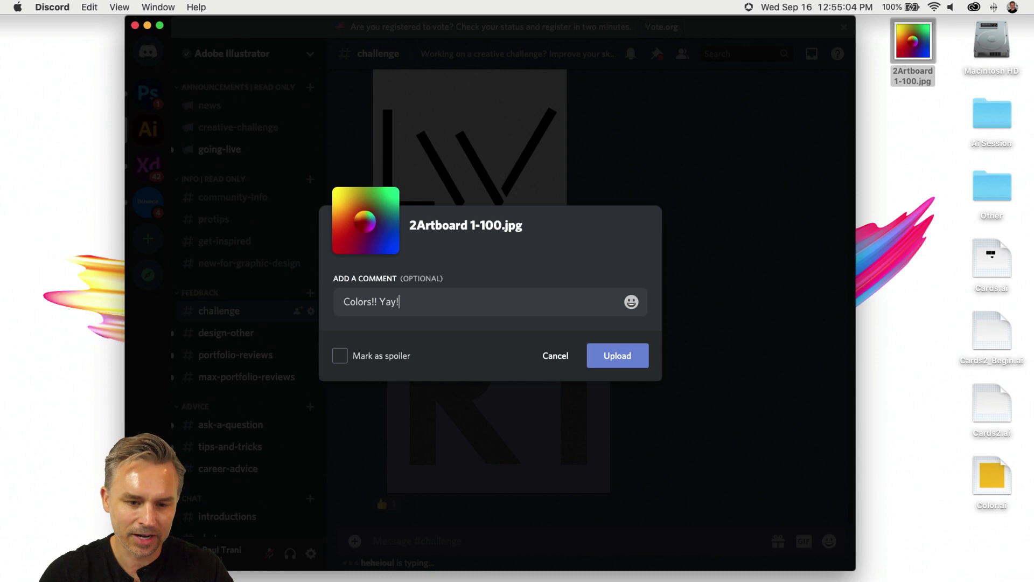
key("Return")
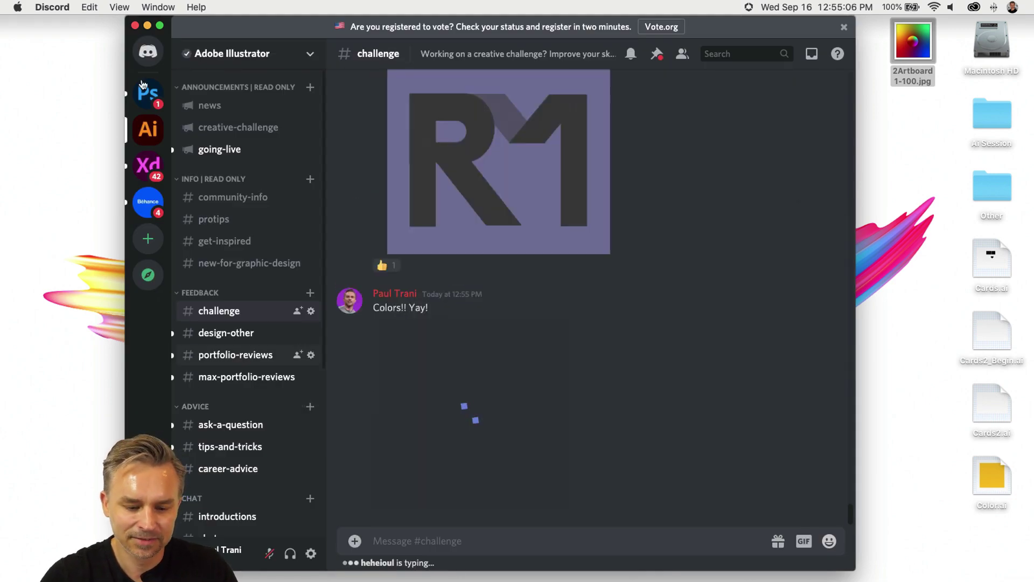
left_click(147, 25)
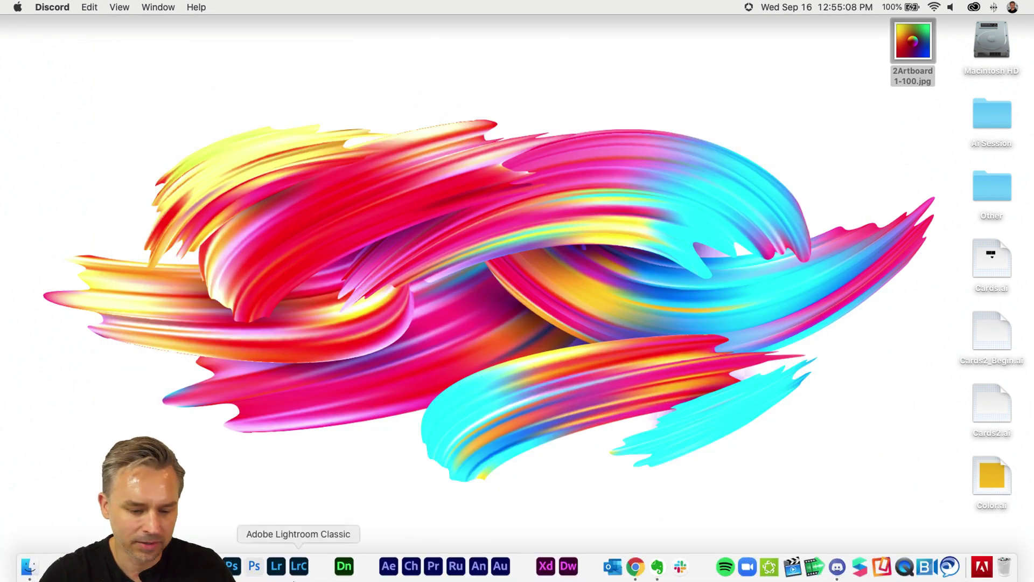
Return to Illustrator and open the enlarged square and circle in Recolor Artwork, keeping the artwork uncovered
left_click(164, 566)
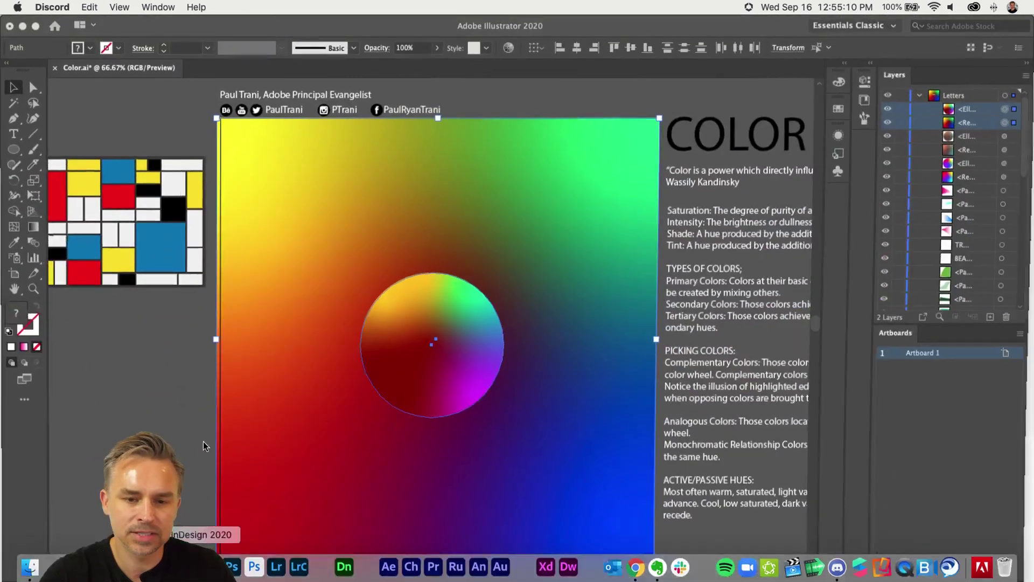
left_click(126, 7)
mouse_move(135, 218)
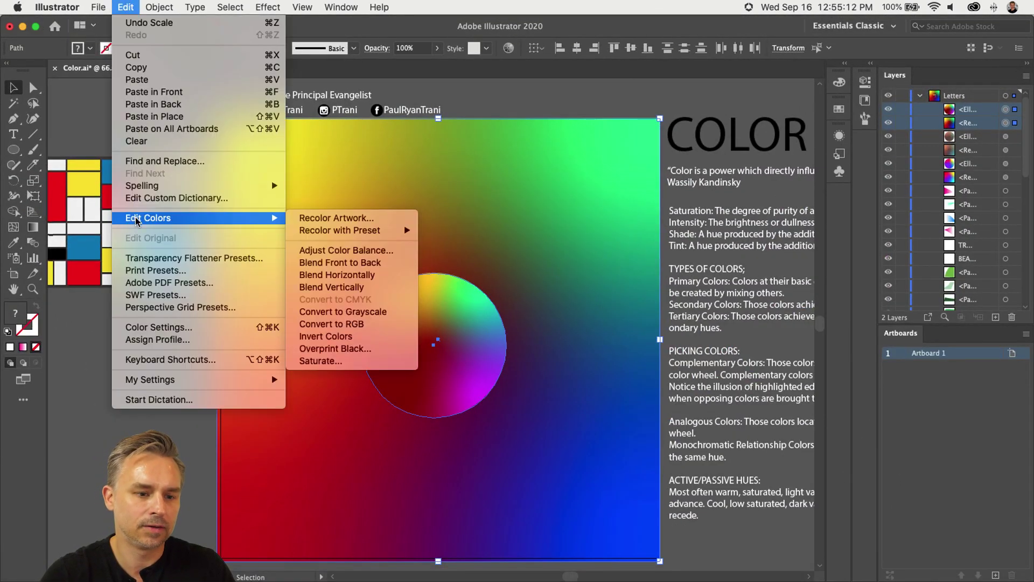
left_click(328, 217)
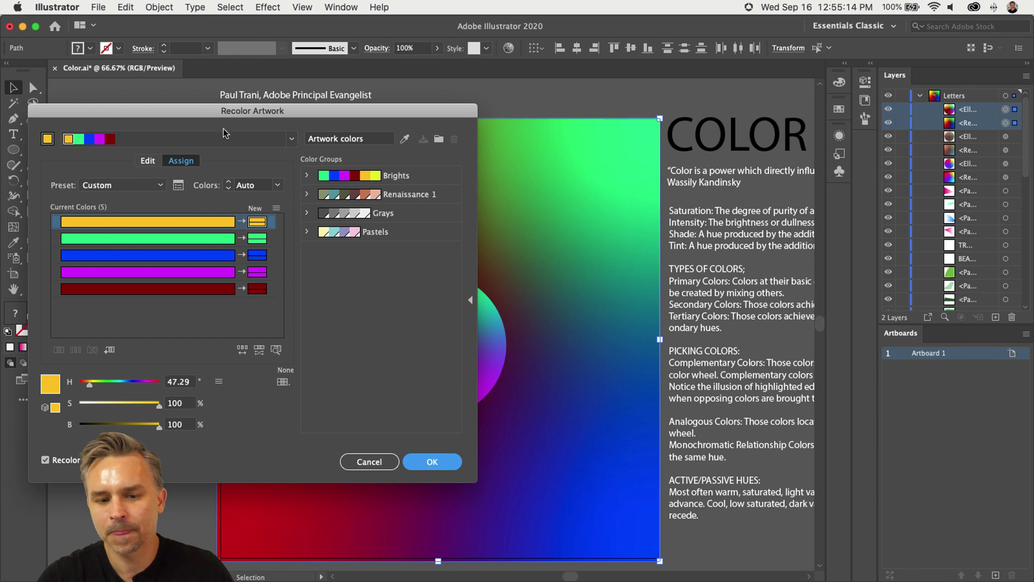
left_click_drag(241, 102, 864, 97)
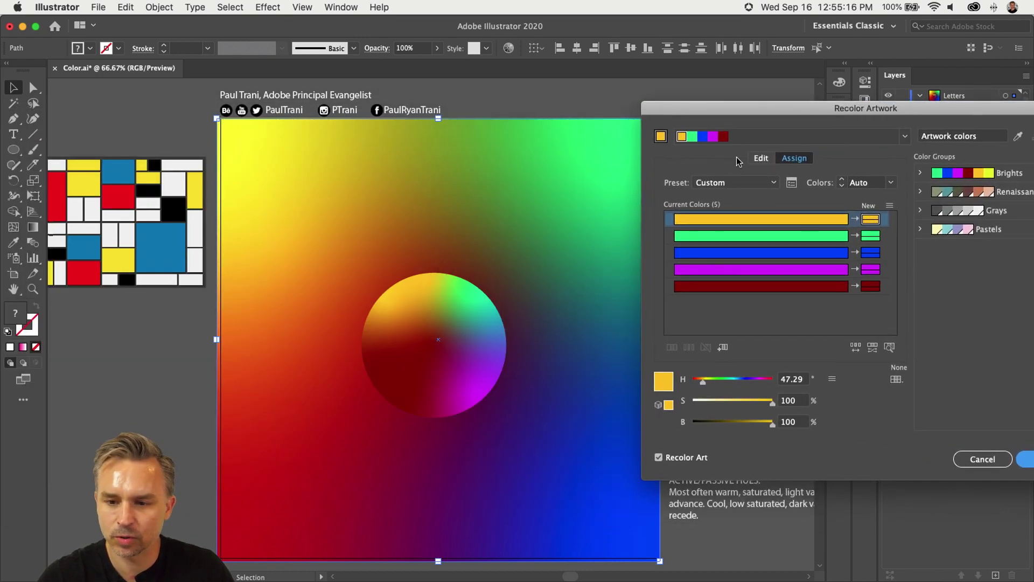
Try the Grays color group on the square and circle, then apply the Pastels group instead
left_click(1018, 214)
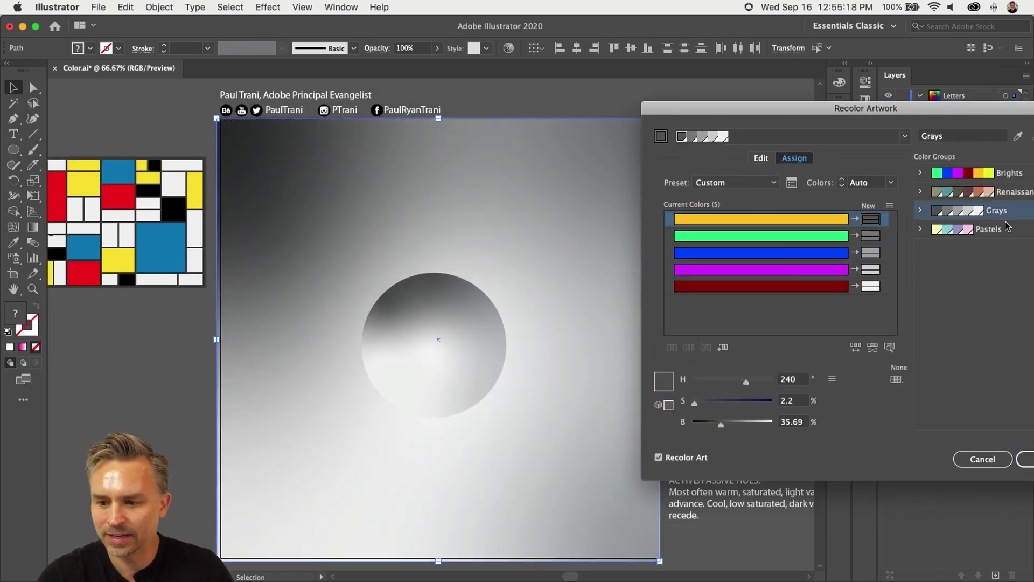
left_click(1006, 229)
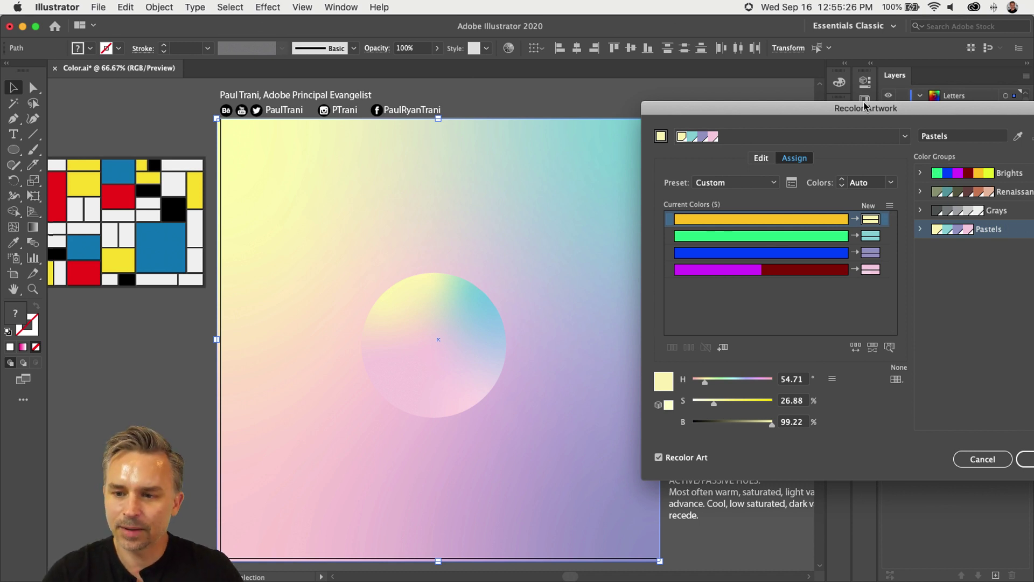
left_click_drag(864, 104, 778, 105)
left_click(954, 455)
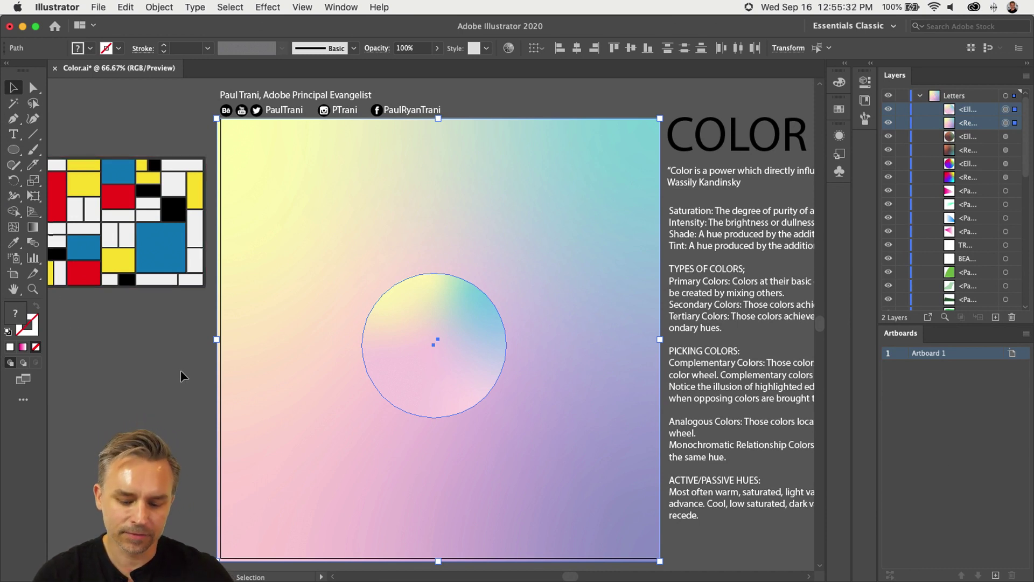
Hide the selection edges and examine the pastel artwork up close and in full-screen Presentation Mode
key("super+h")
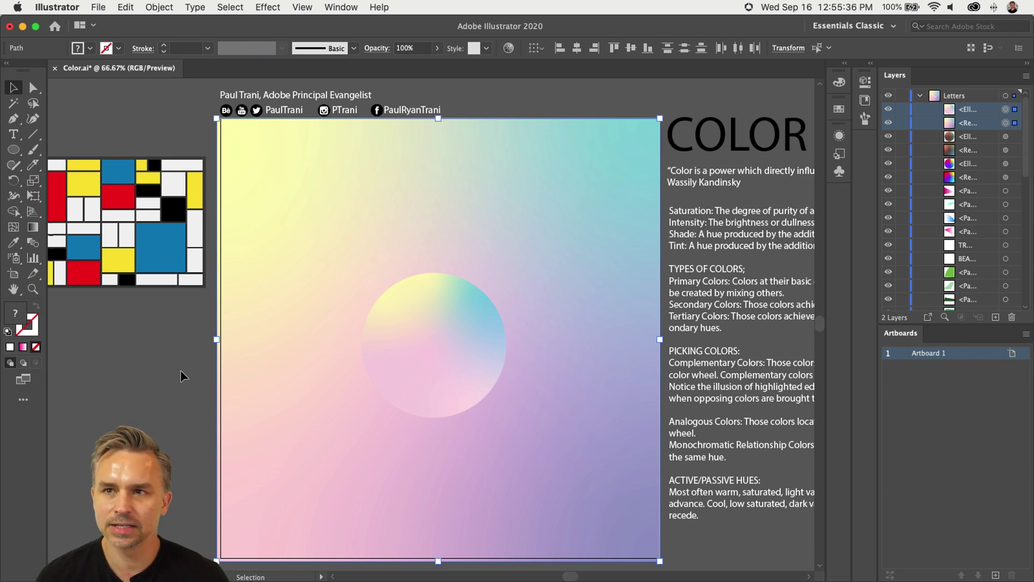
key("super+equal")
key("super+equal")
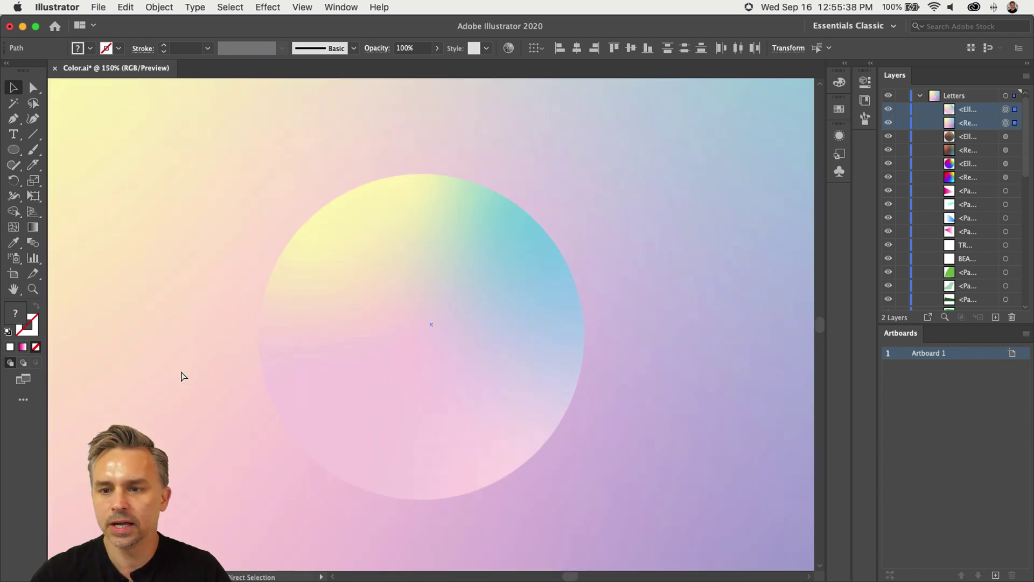
left_click_drag(180, 365, 268, 351)
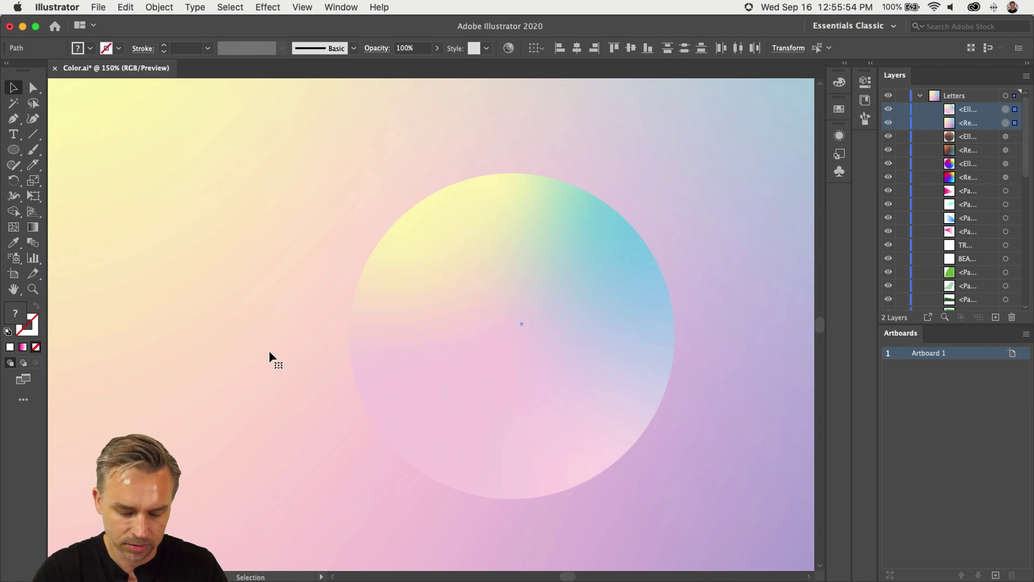
key("shift+f")
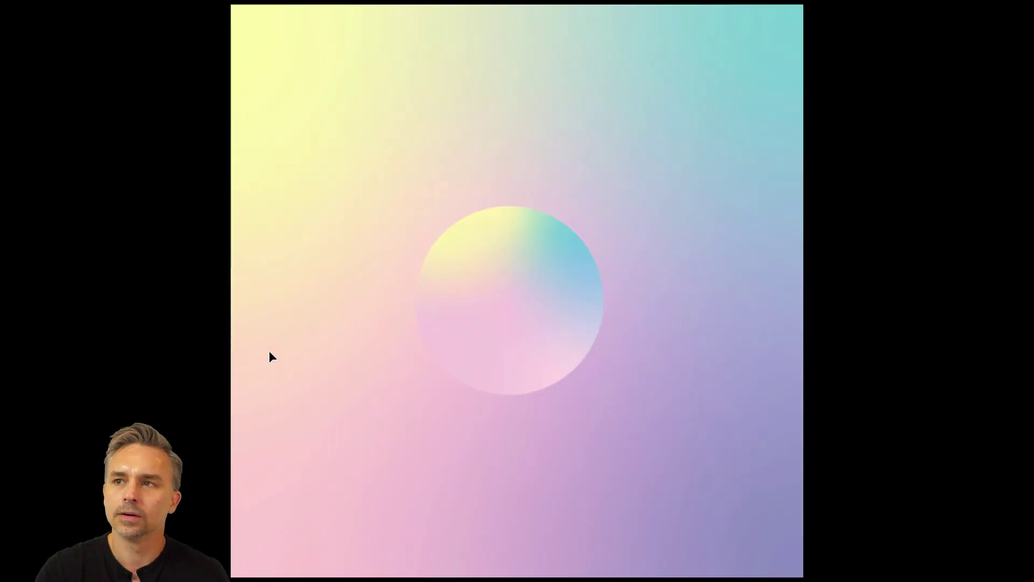
key("ctrl+equal")
key("ctrl+equal")
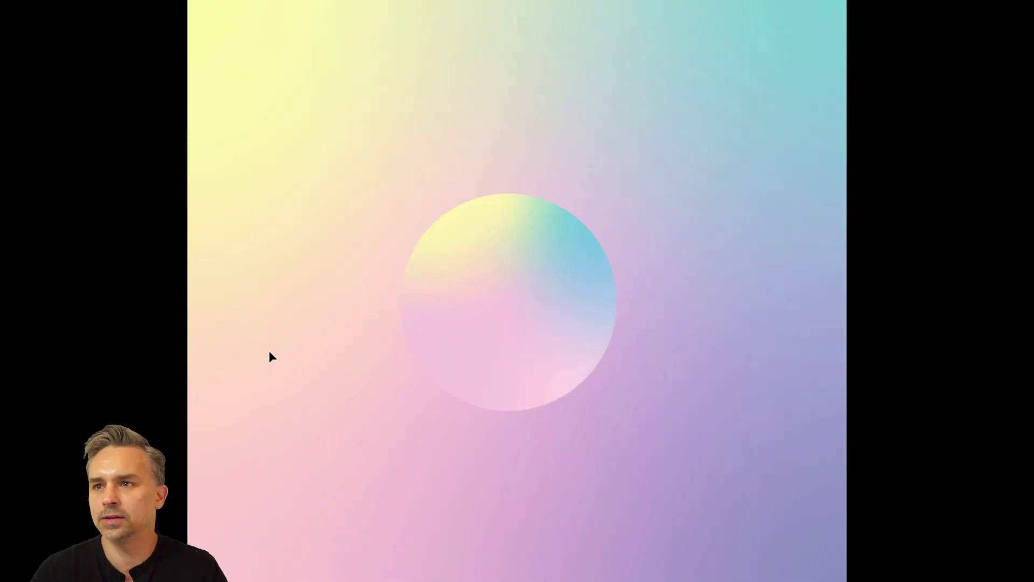